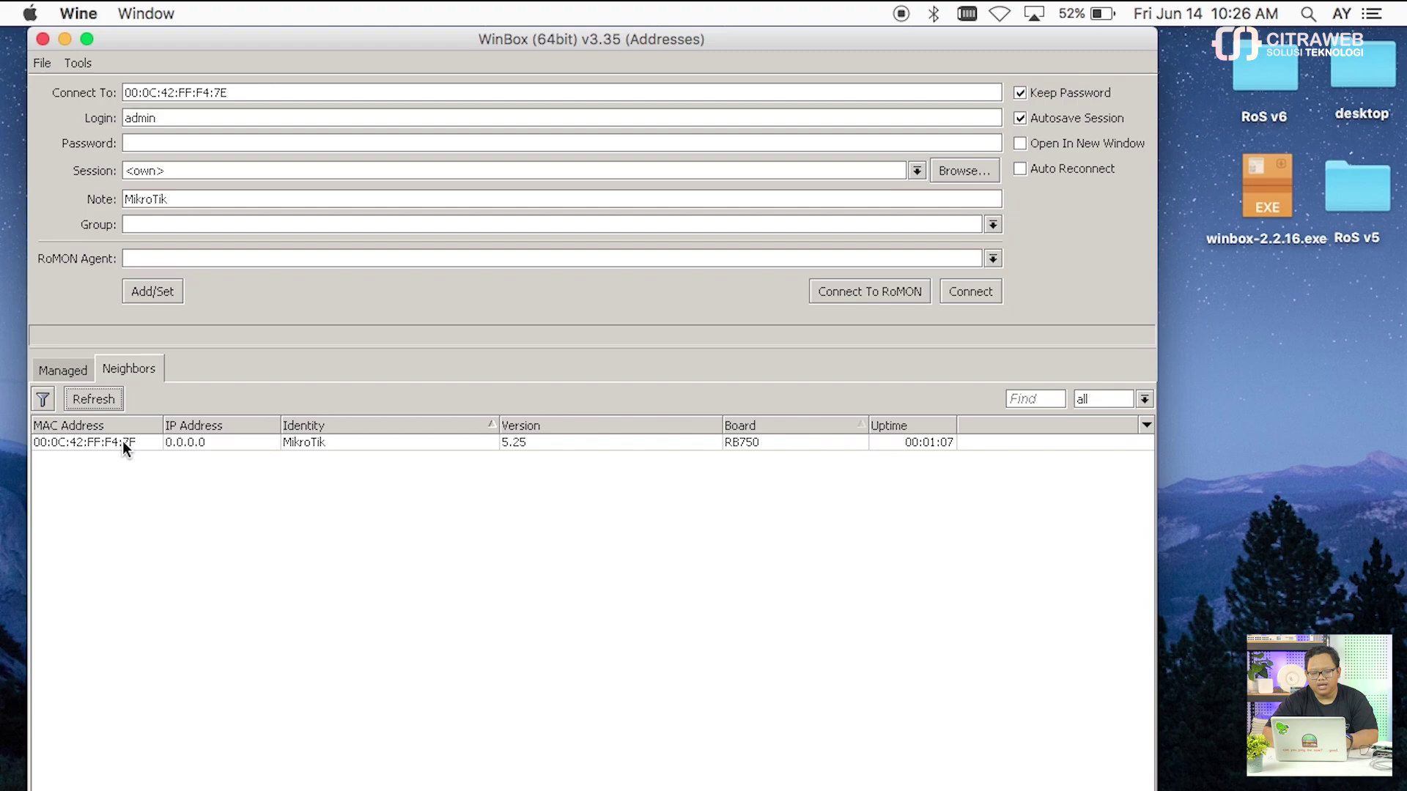
Step: Try logging in to the RB750 at 00:0C:42:FF:F4:7F, toggle Legacy Mode, then close WinBox v3.35
click(122, 441)
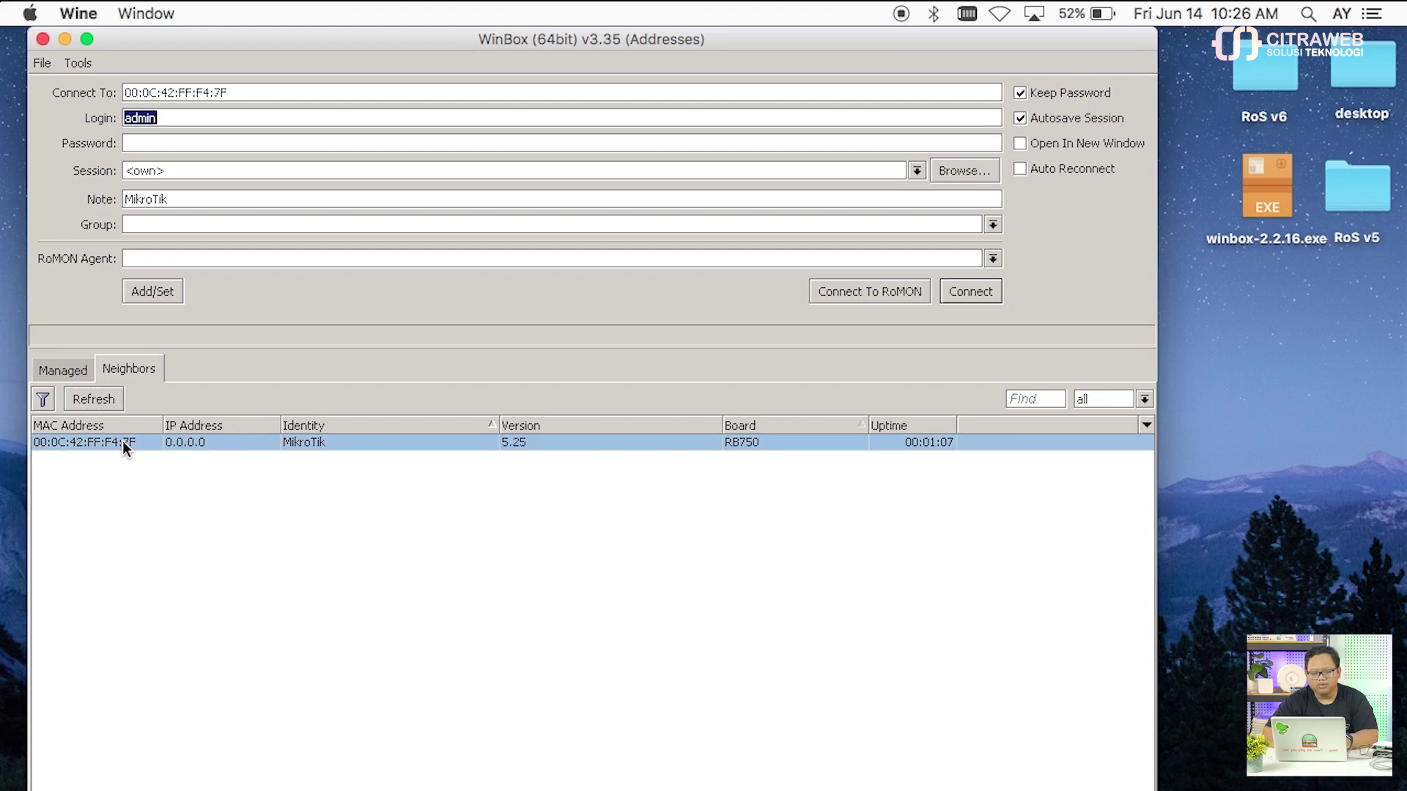
click(957, 290)
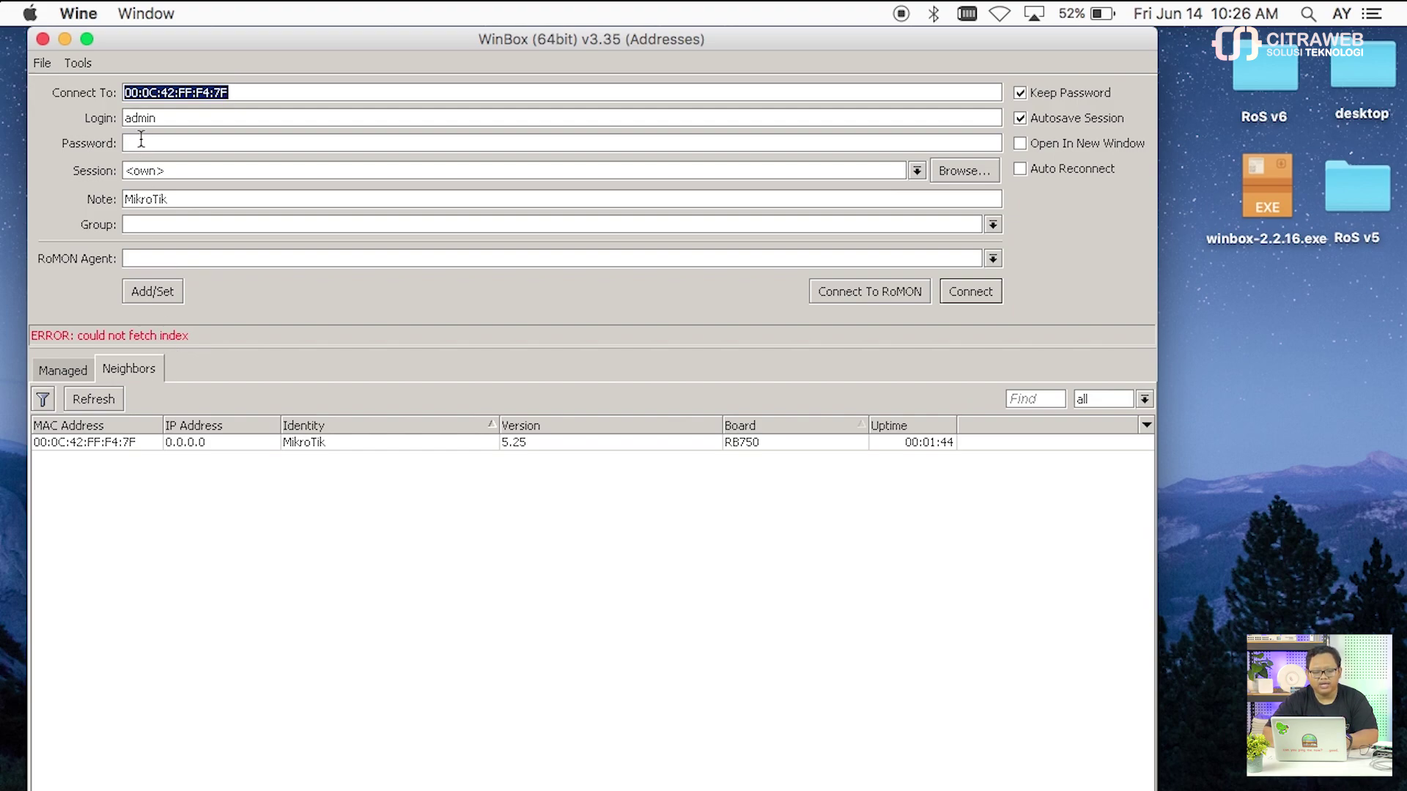
click(85, 63)
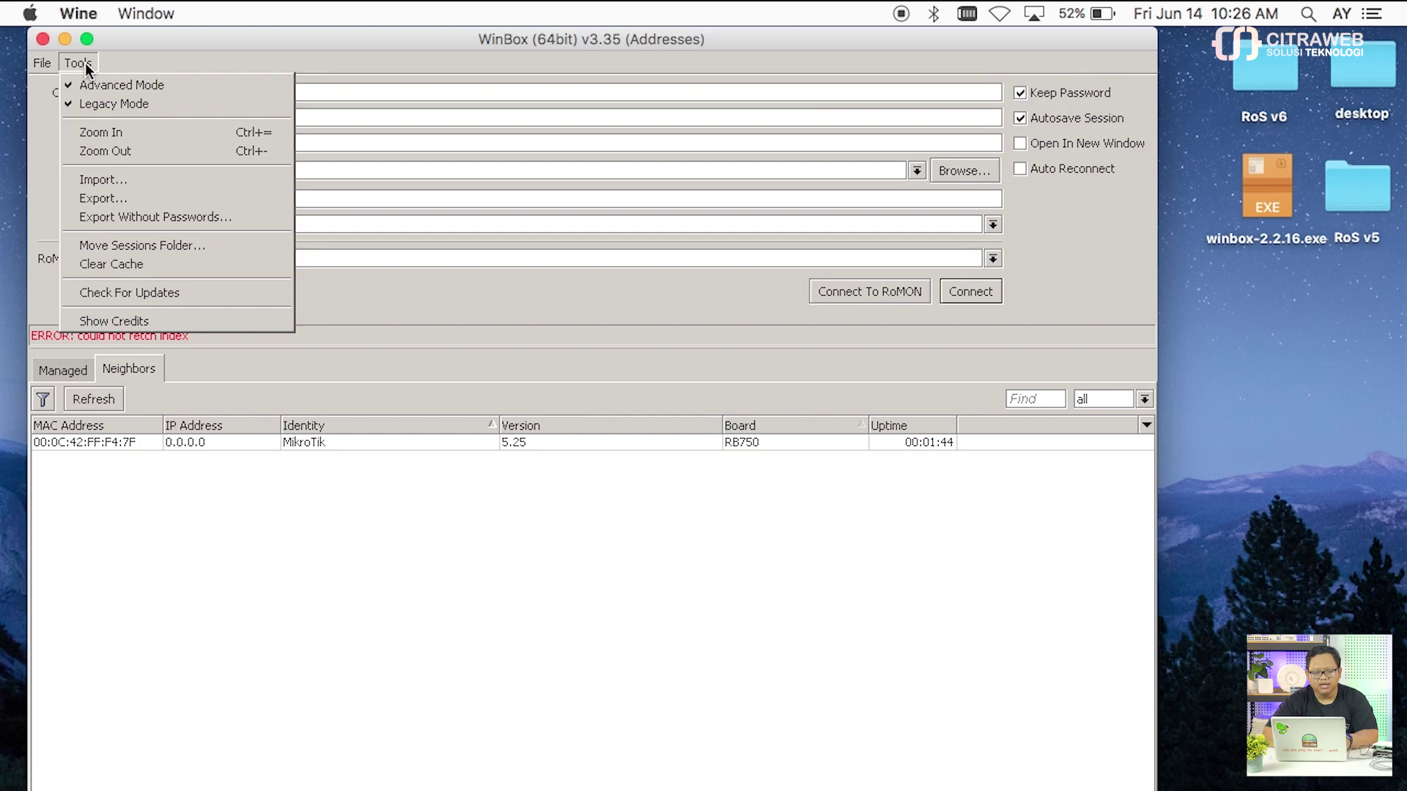
click(110, 100)
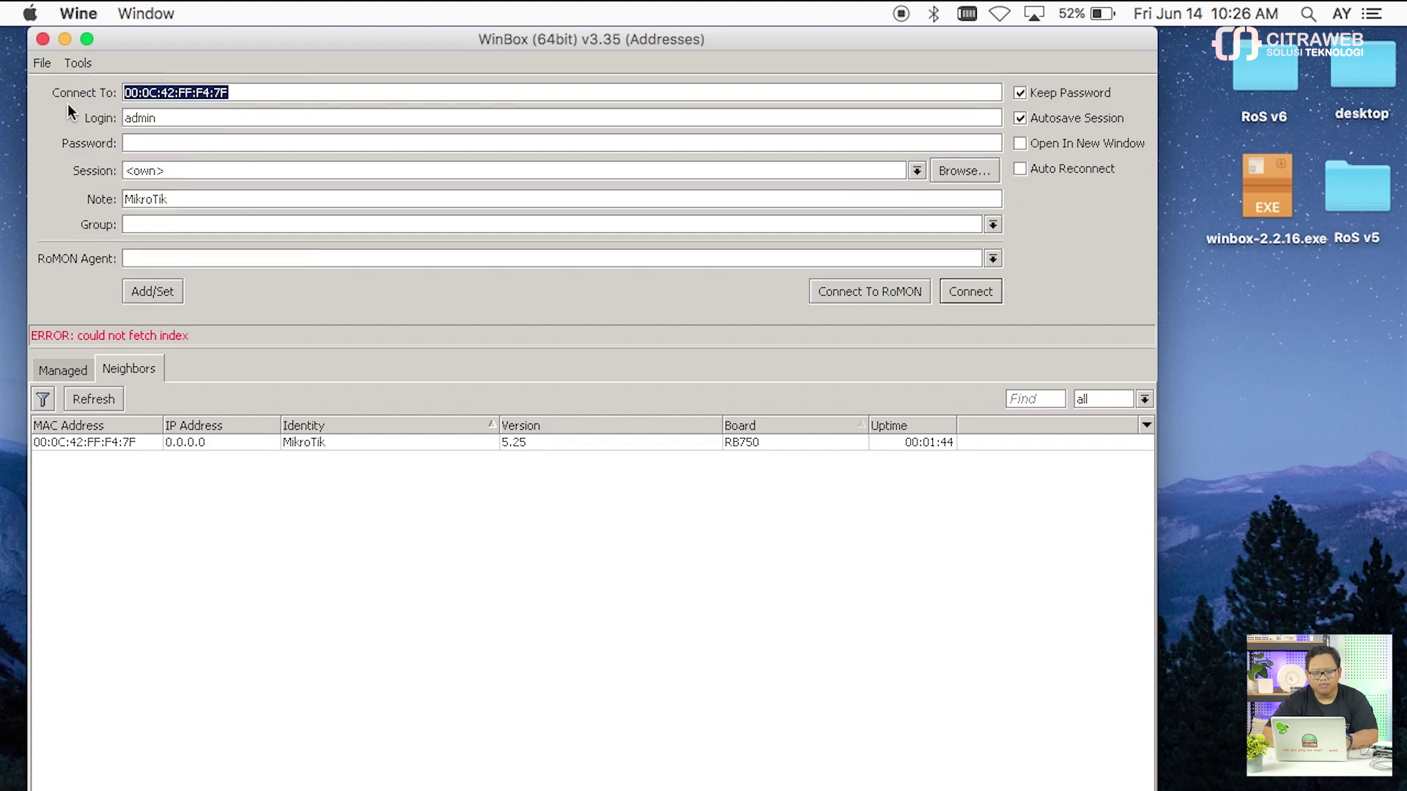
click(46, 43)
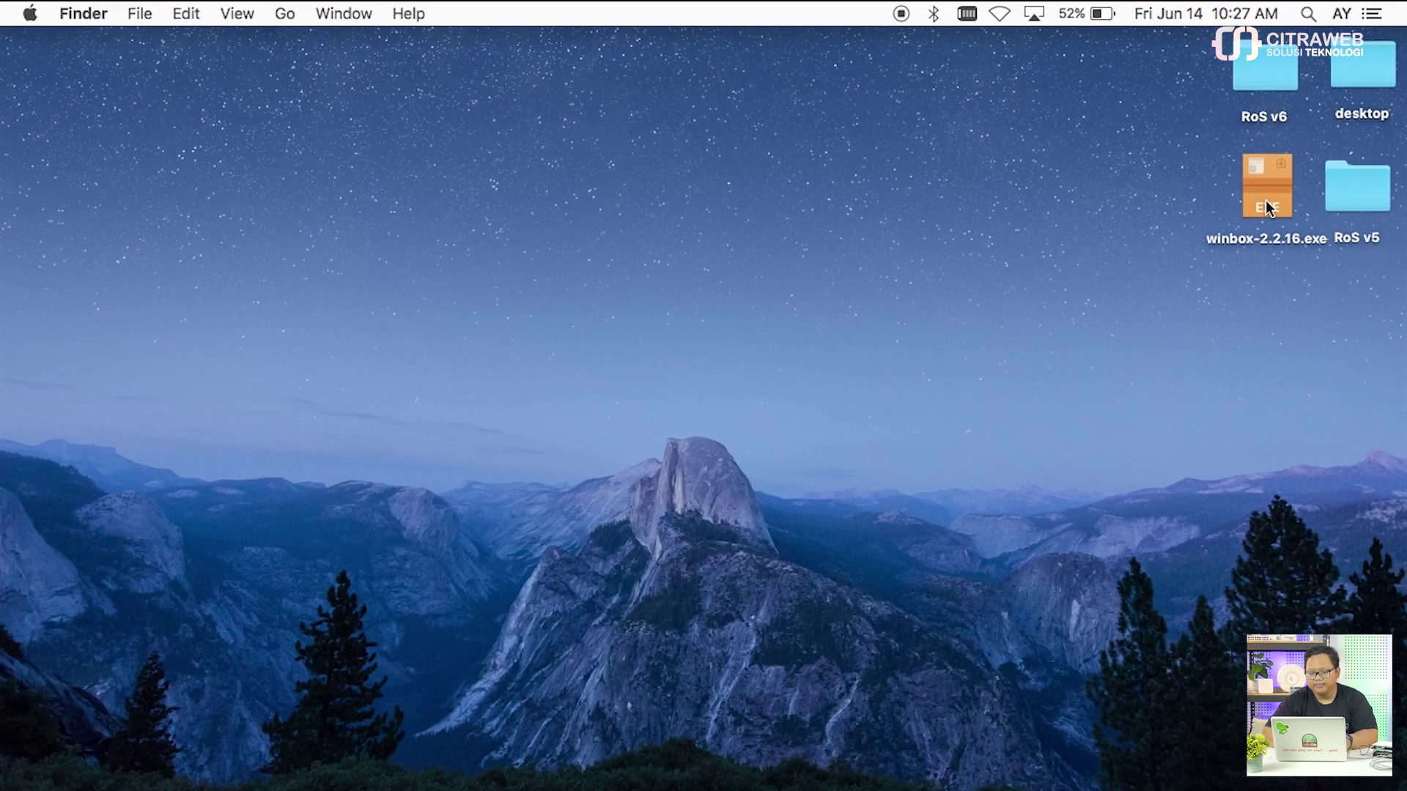
Step: Launch winbox-2.2.16.exe from the desktop and move its Loader window higher up
double_click(1244, 233)
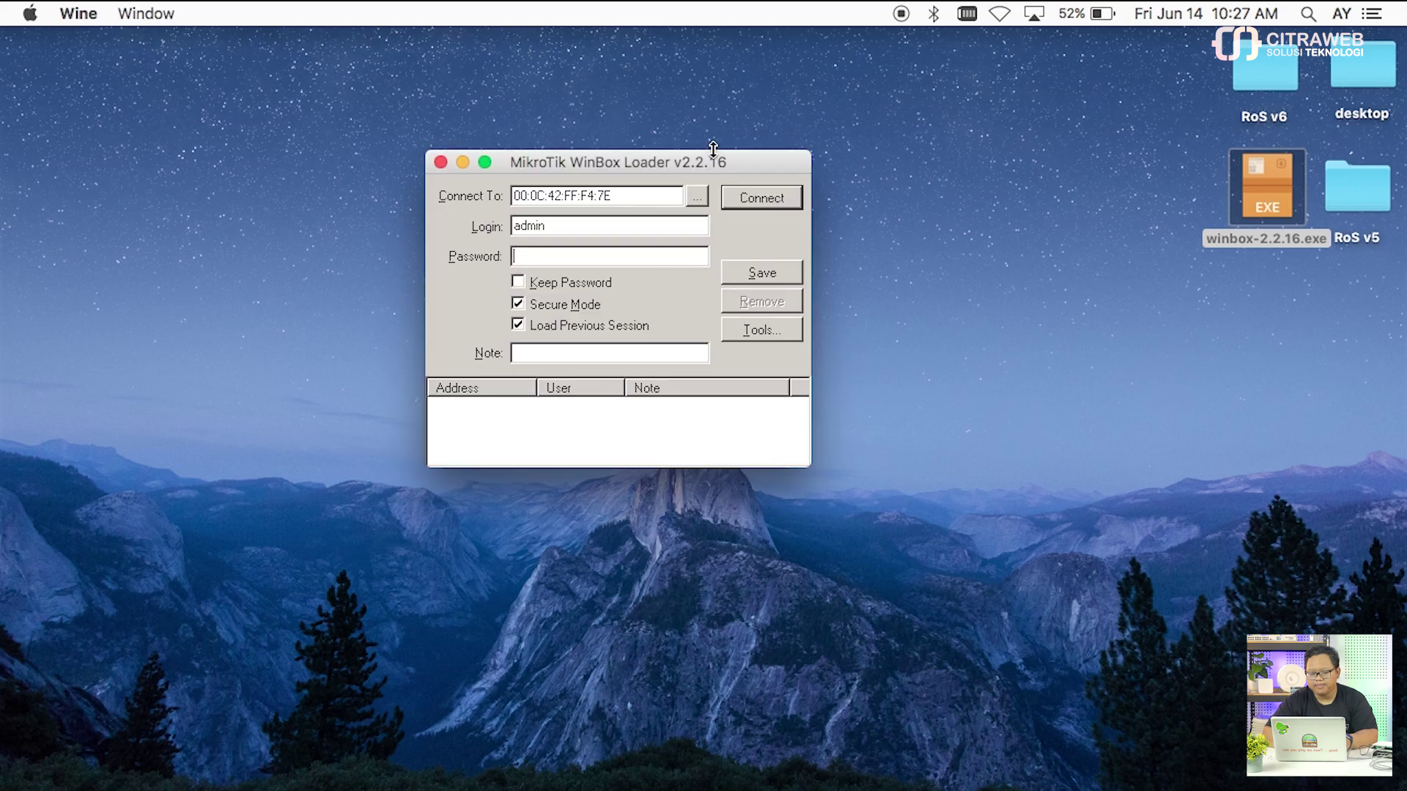
drag(688, 163, 672, 69)
click(842, 119)
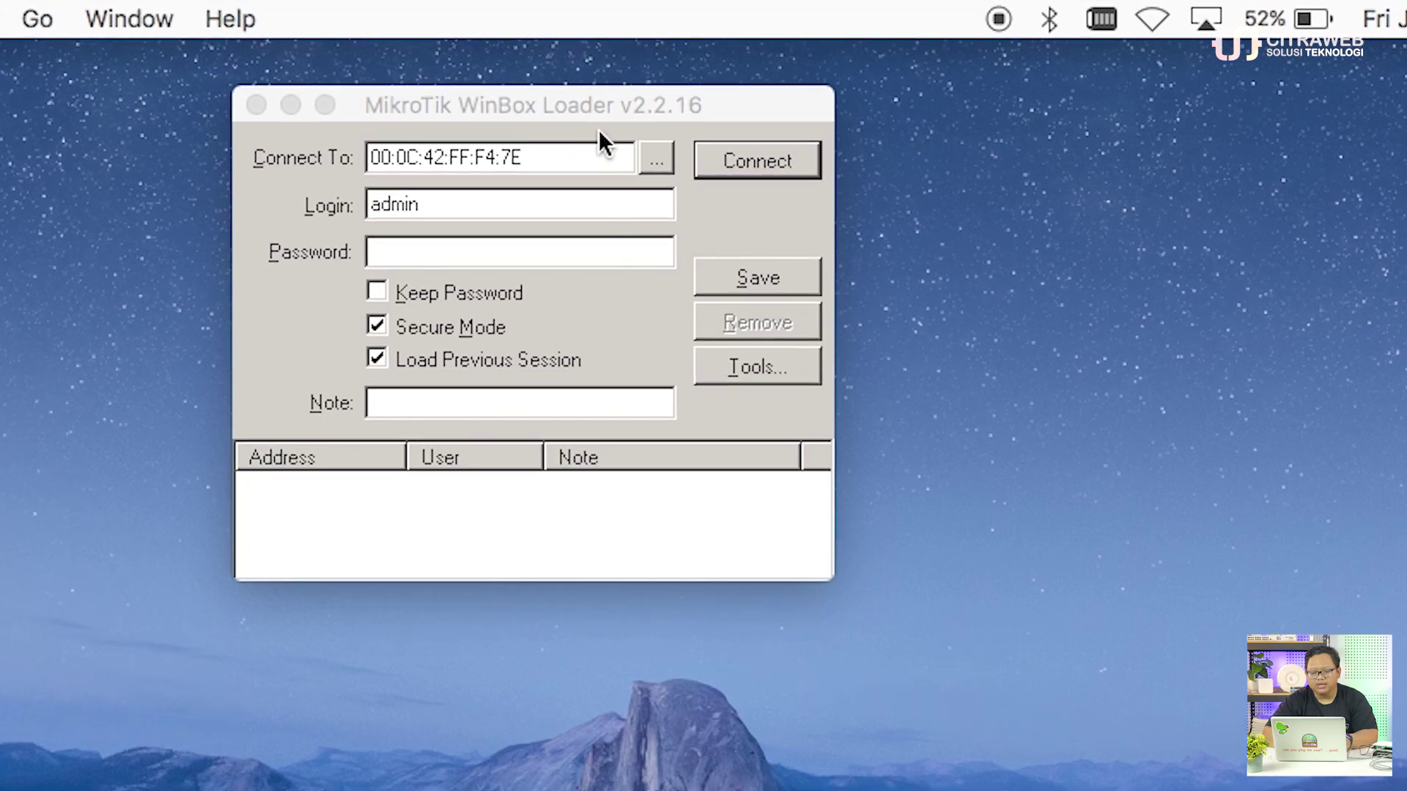
Step: Pick the RB750 from the Loader's discovered-neighbours list
click(654, 160)
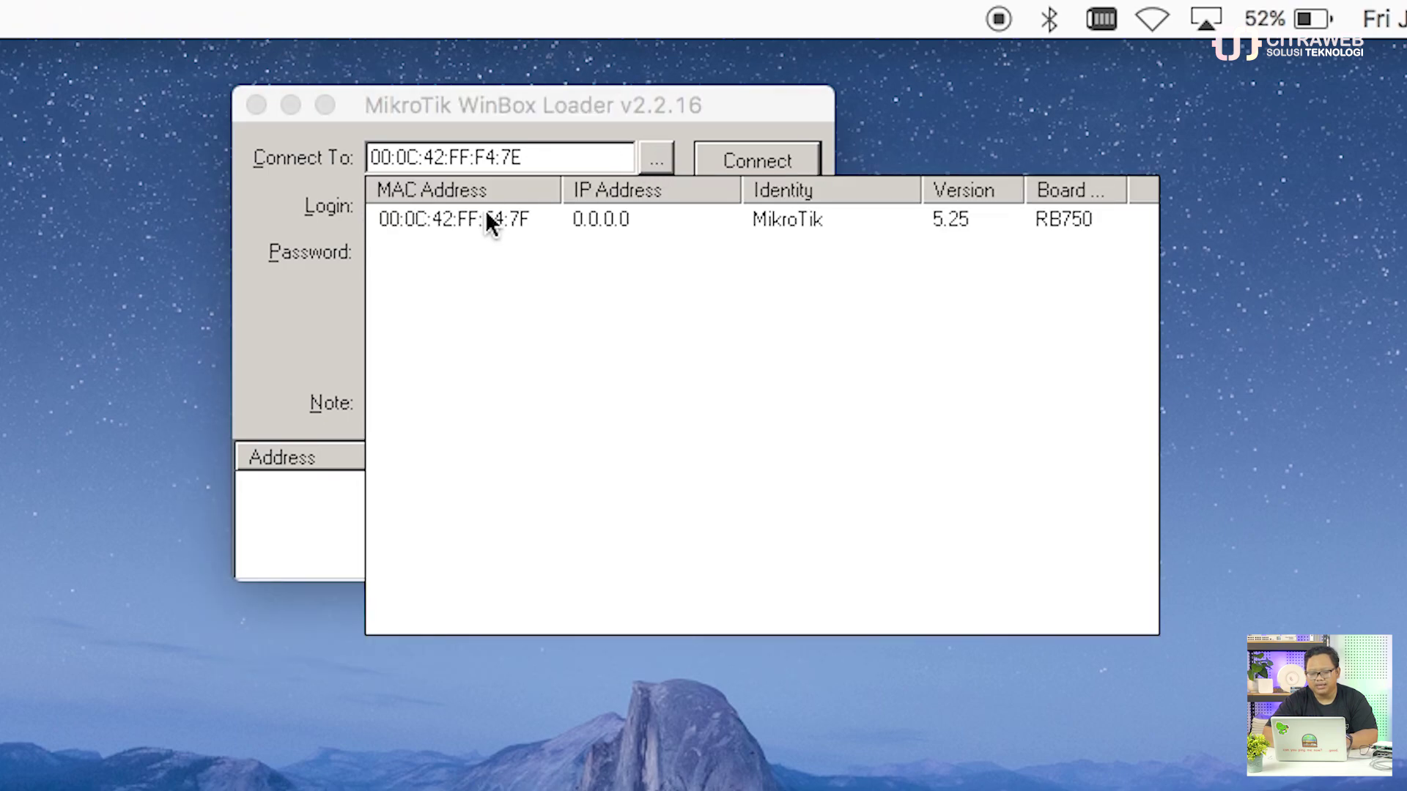
click(485, 214)
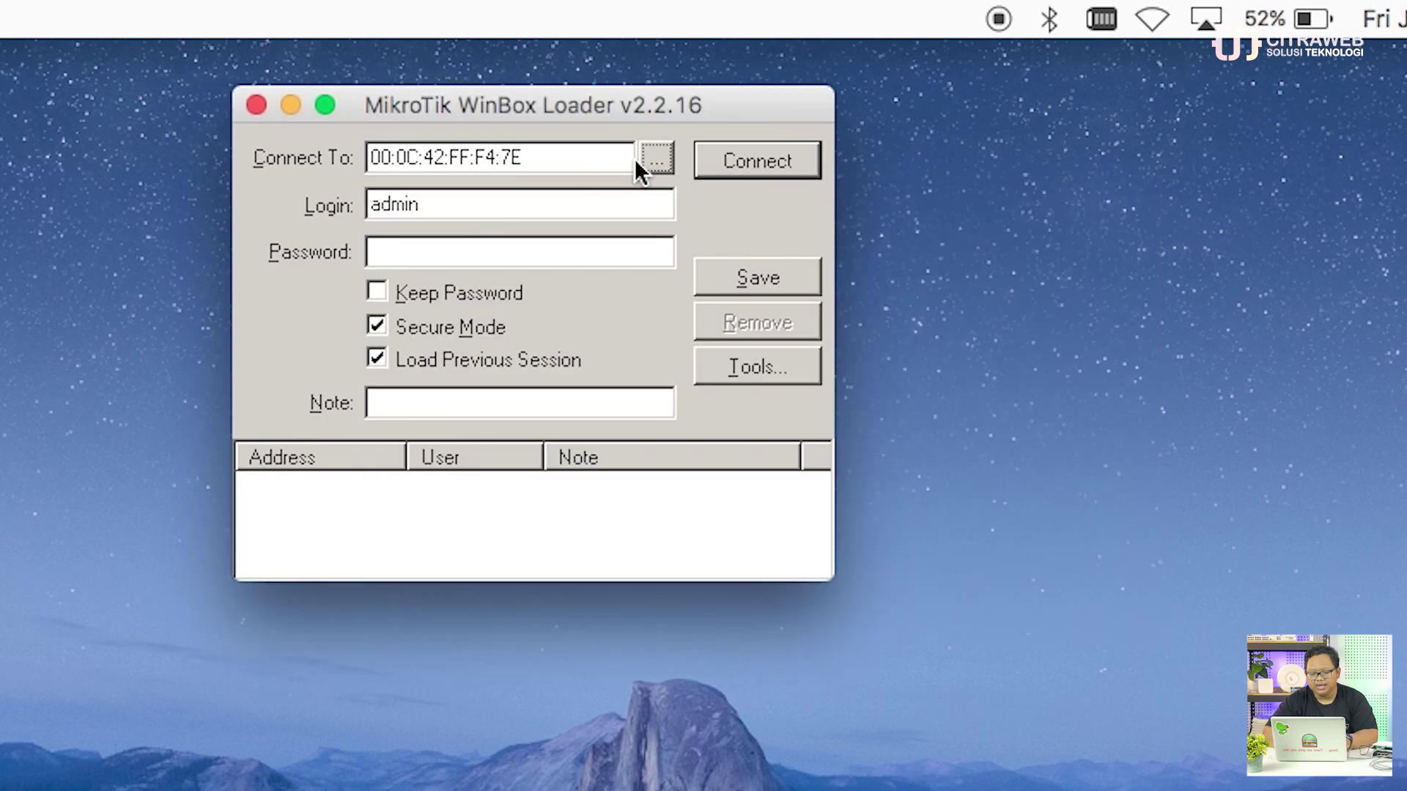
click(655, 155)
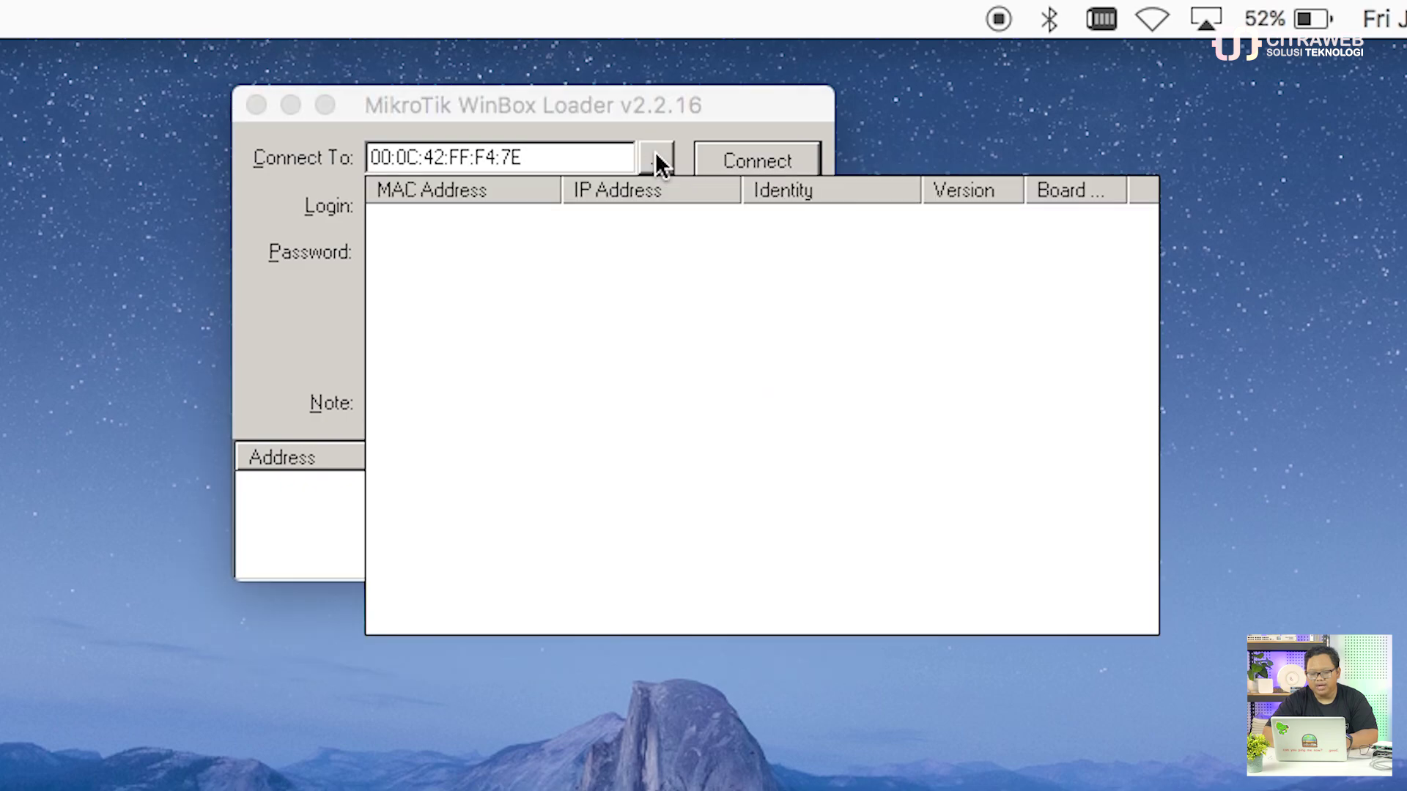
click(494, 216)
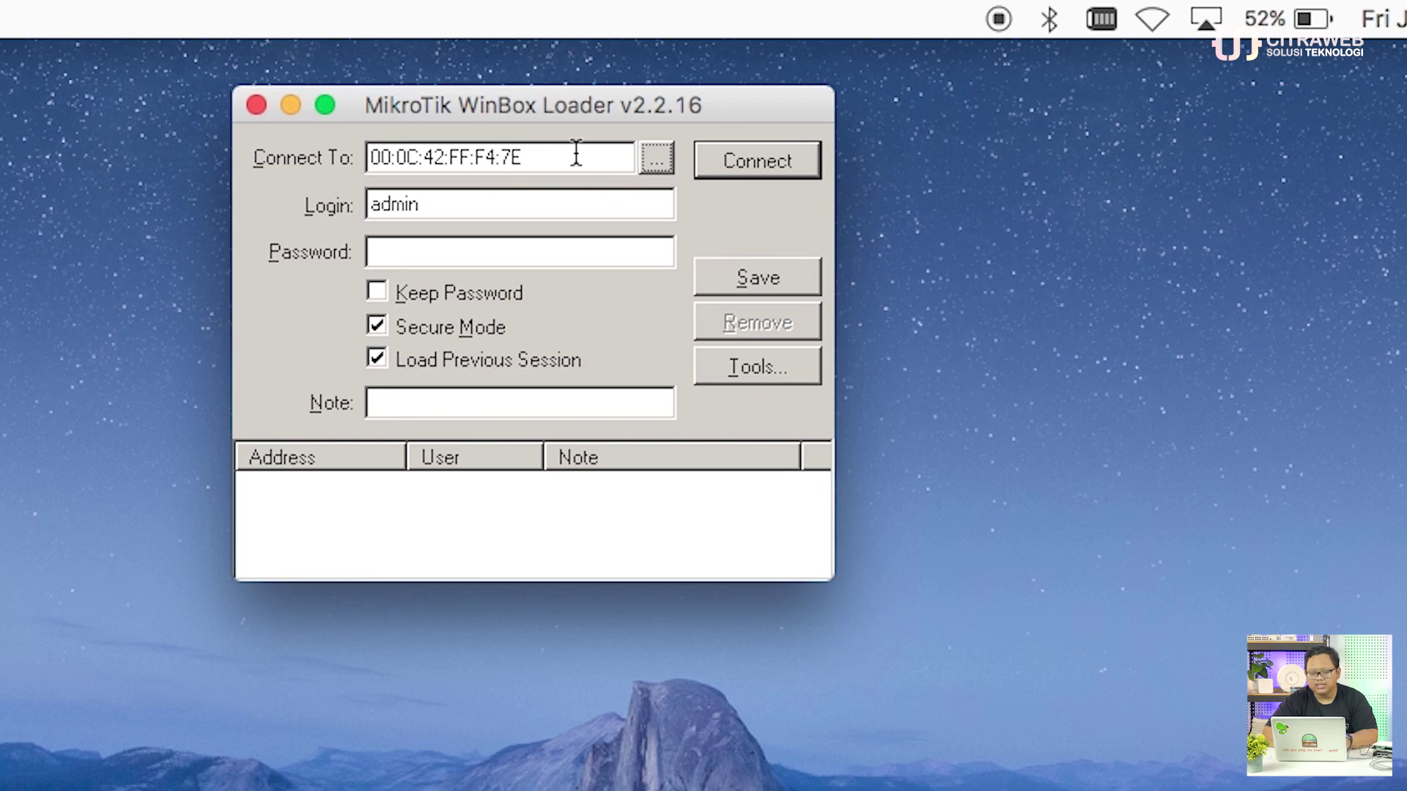
click(659, 160)
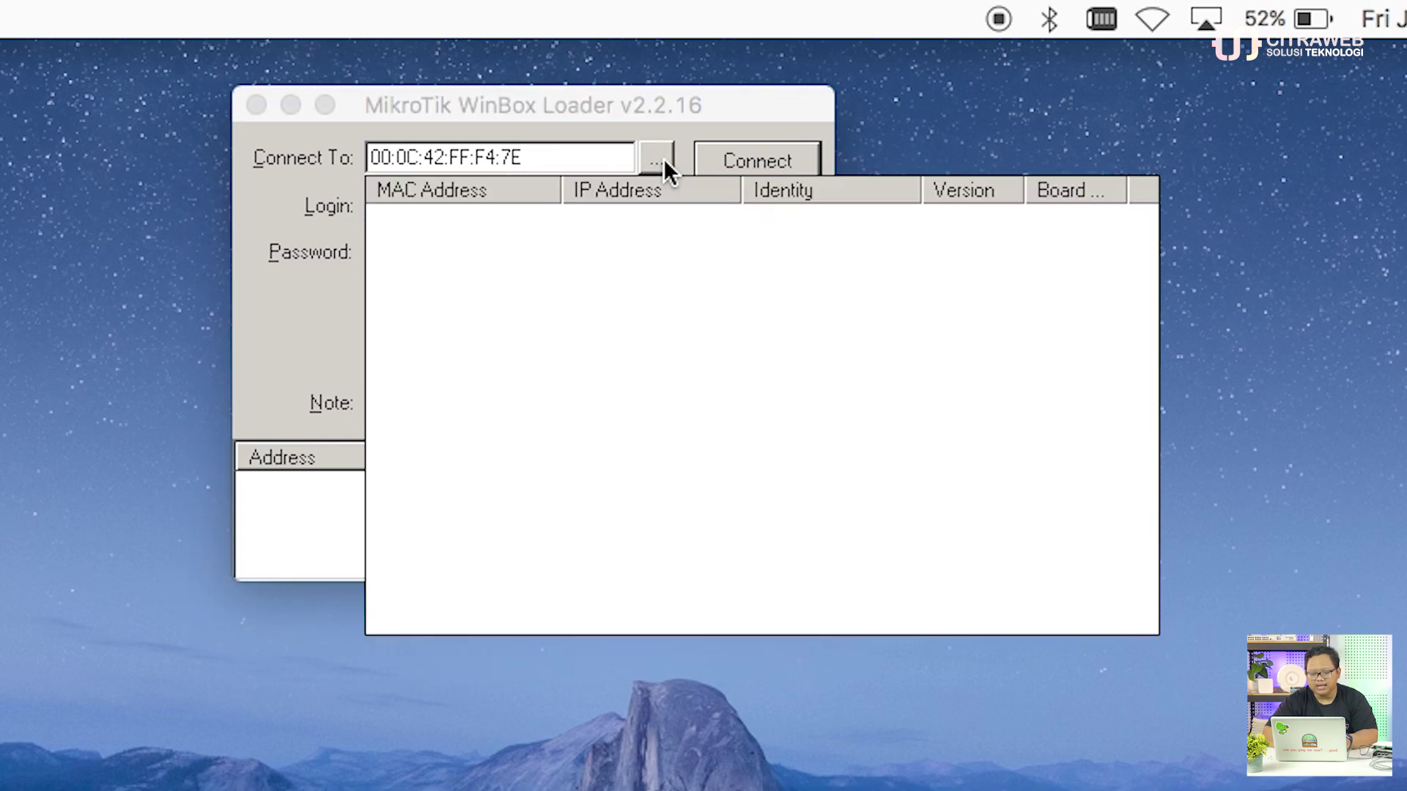
click(561, 156)
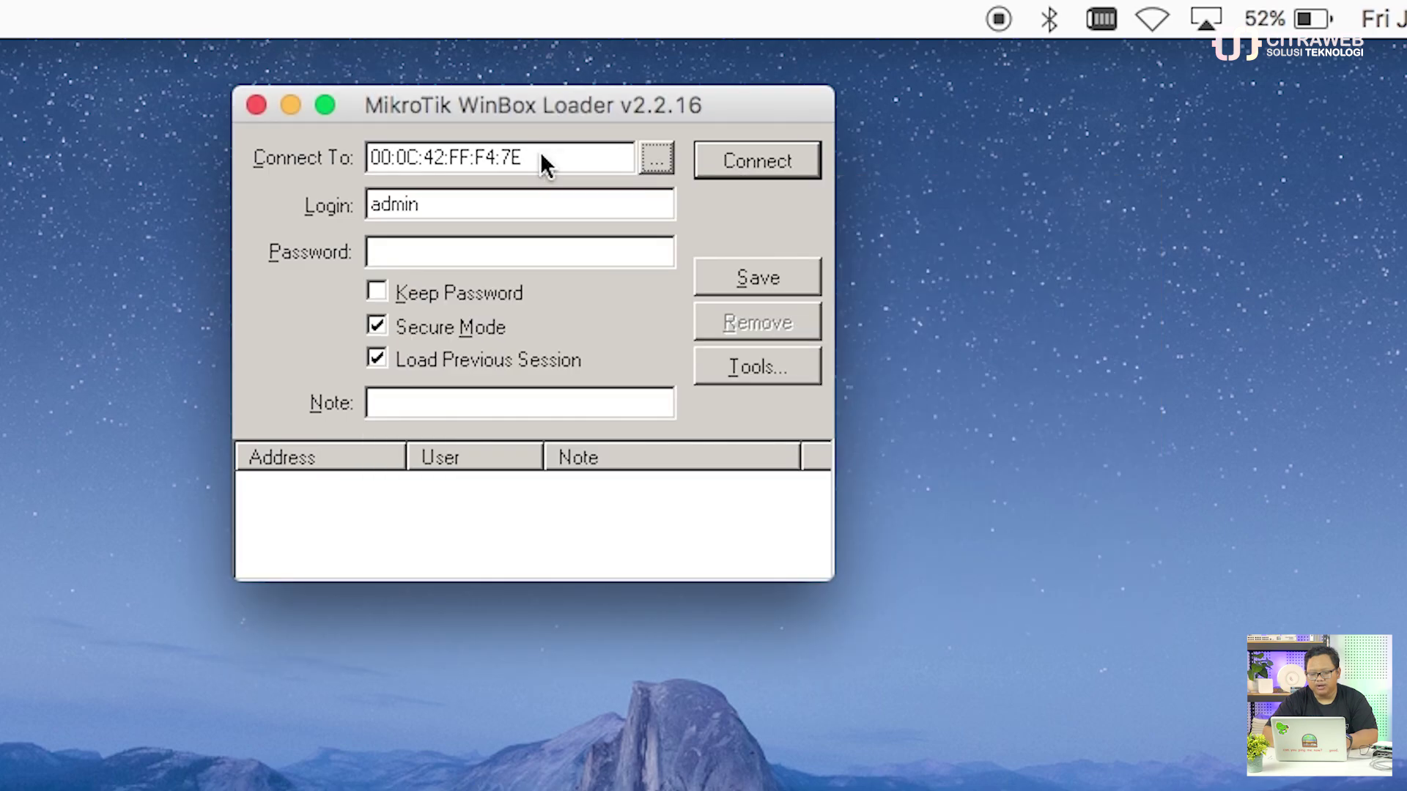
Step: Correct the Connect To address to 00:0C:42:FF:F4:7F and log in to the RB750
click(540, 156)
key(BackSpace)
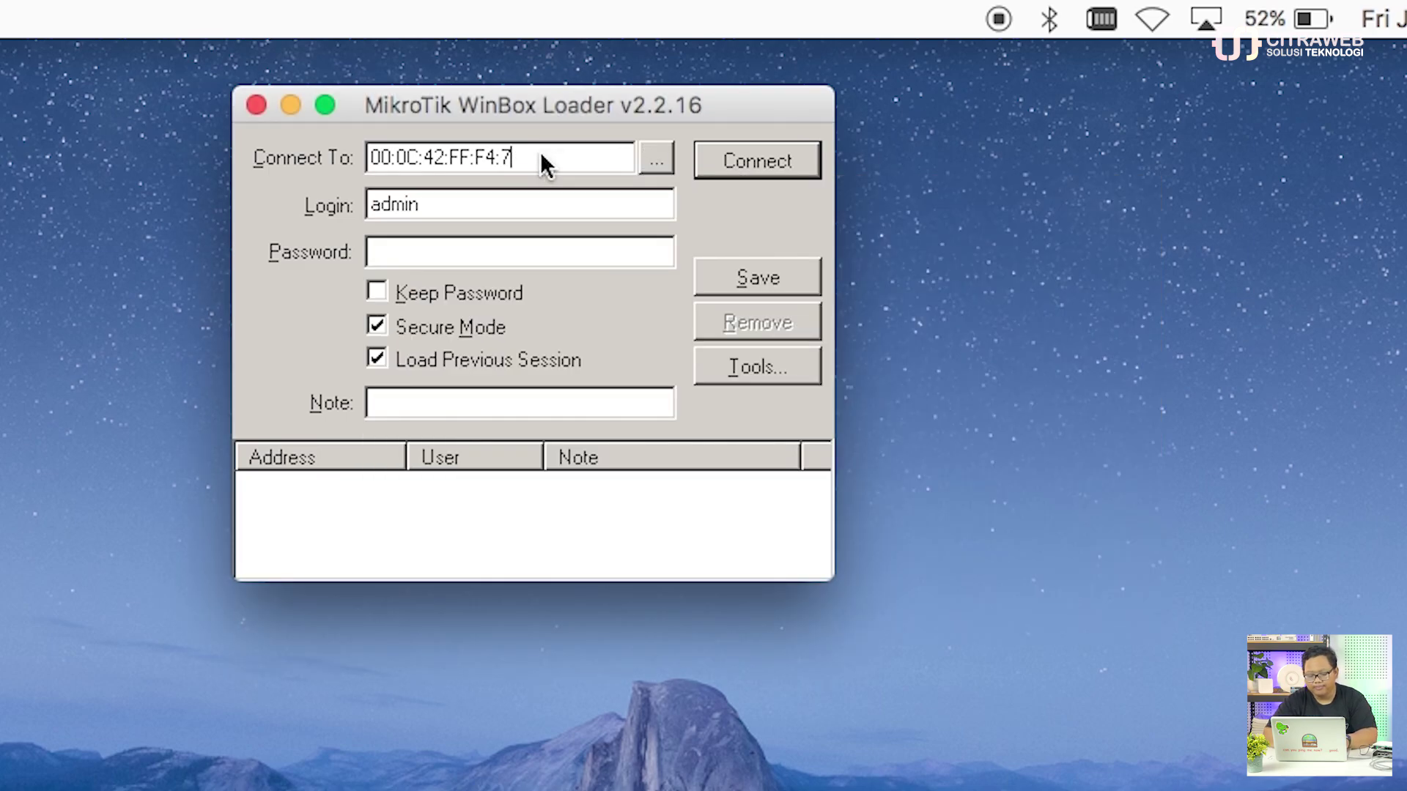
text(F)
click(725, 161)
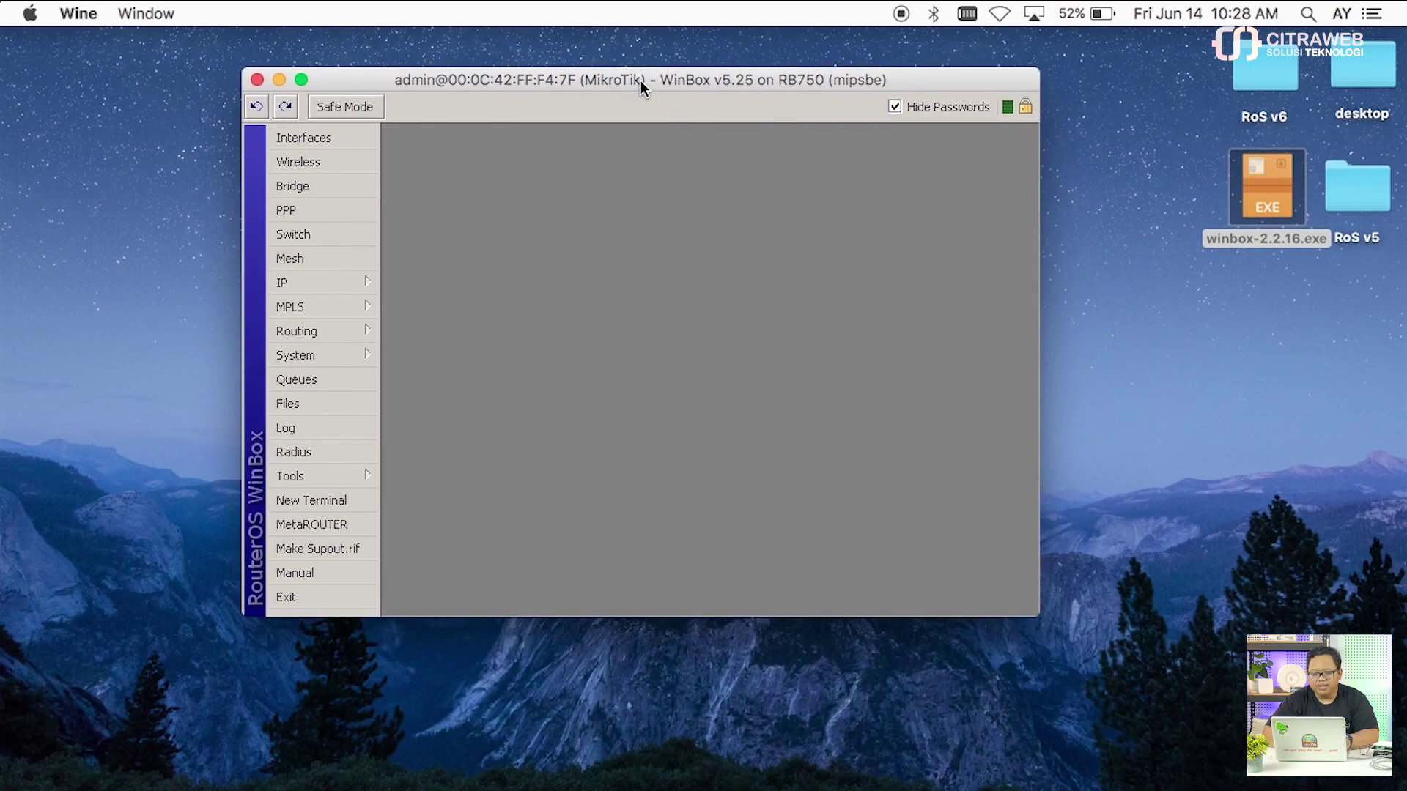
Step: Browse the IP and PPP menus, then open the Interfaces list showing ether1–ether5
drag(640, 80, 564, 43)
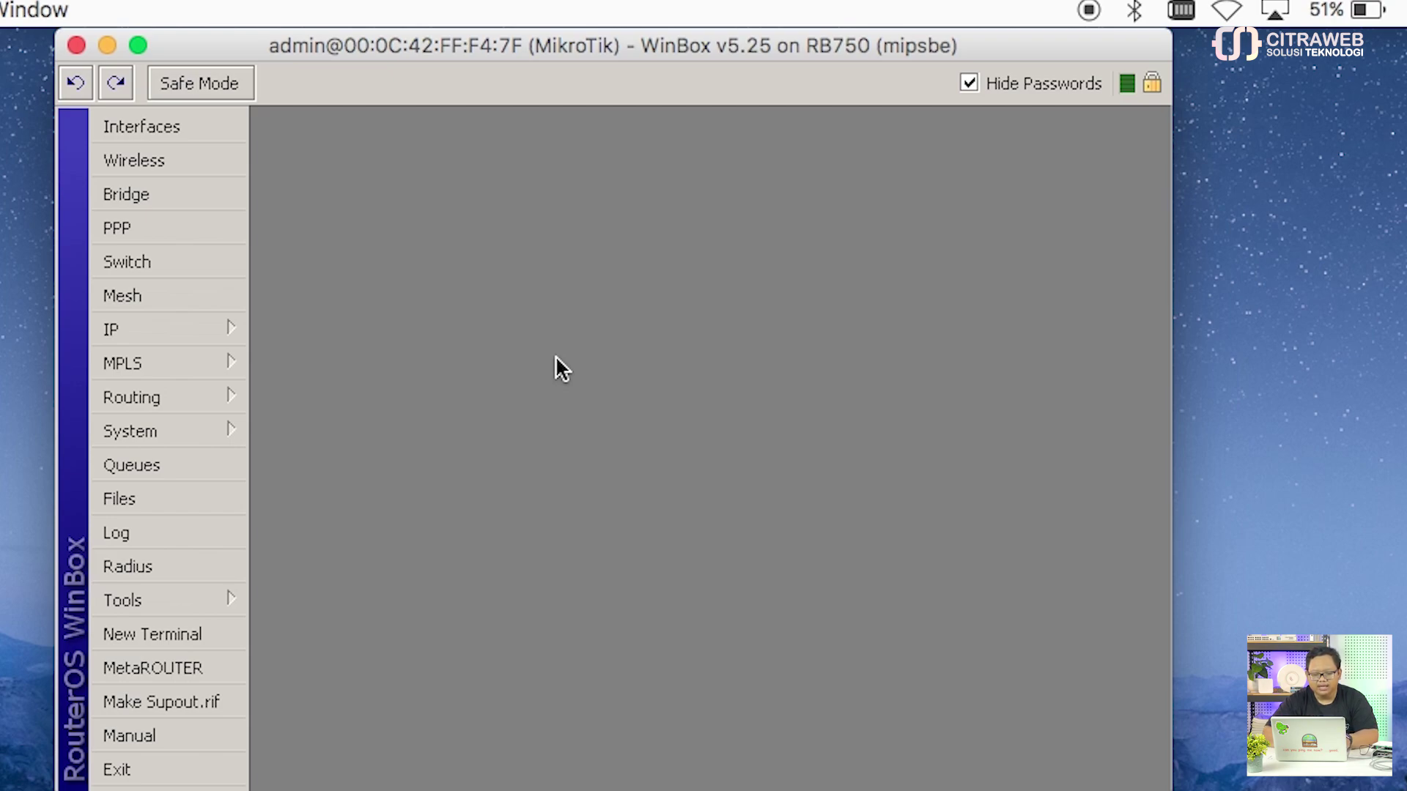
click(216, 328)
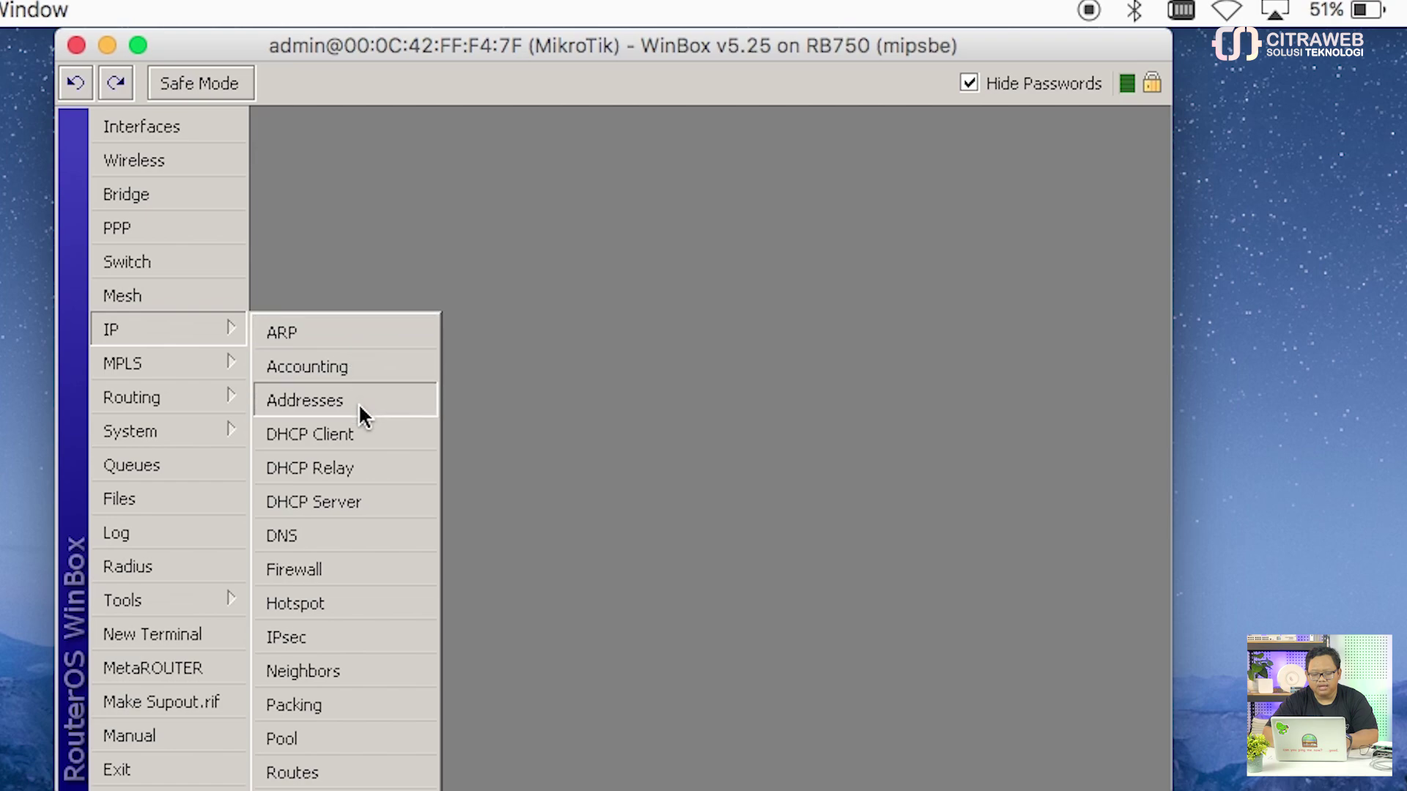
click(213, 226)
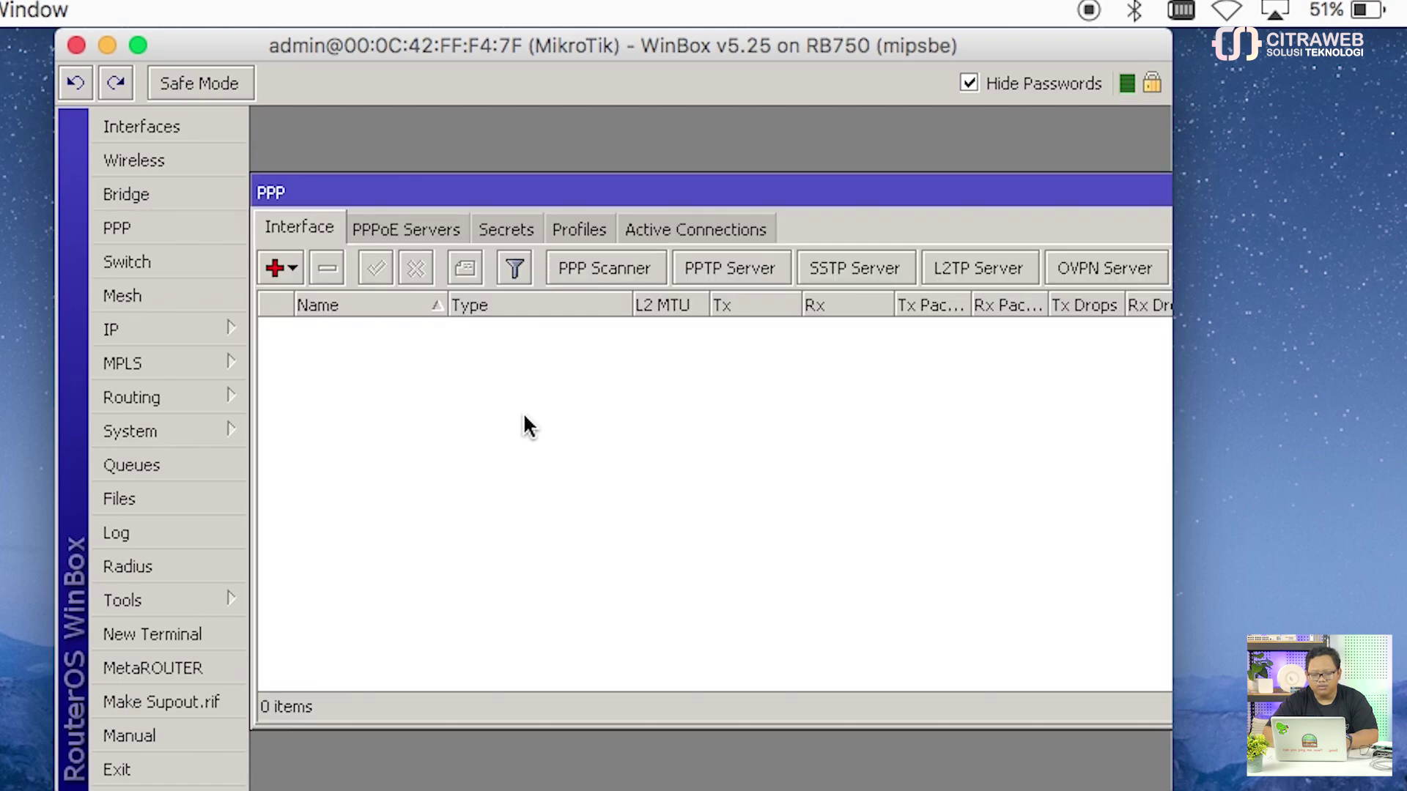
drag(867, 192, 528, 155)
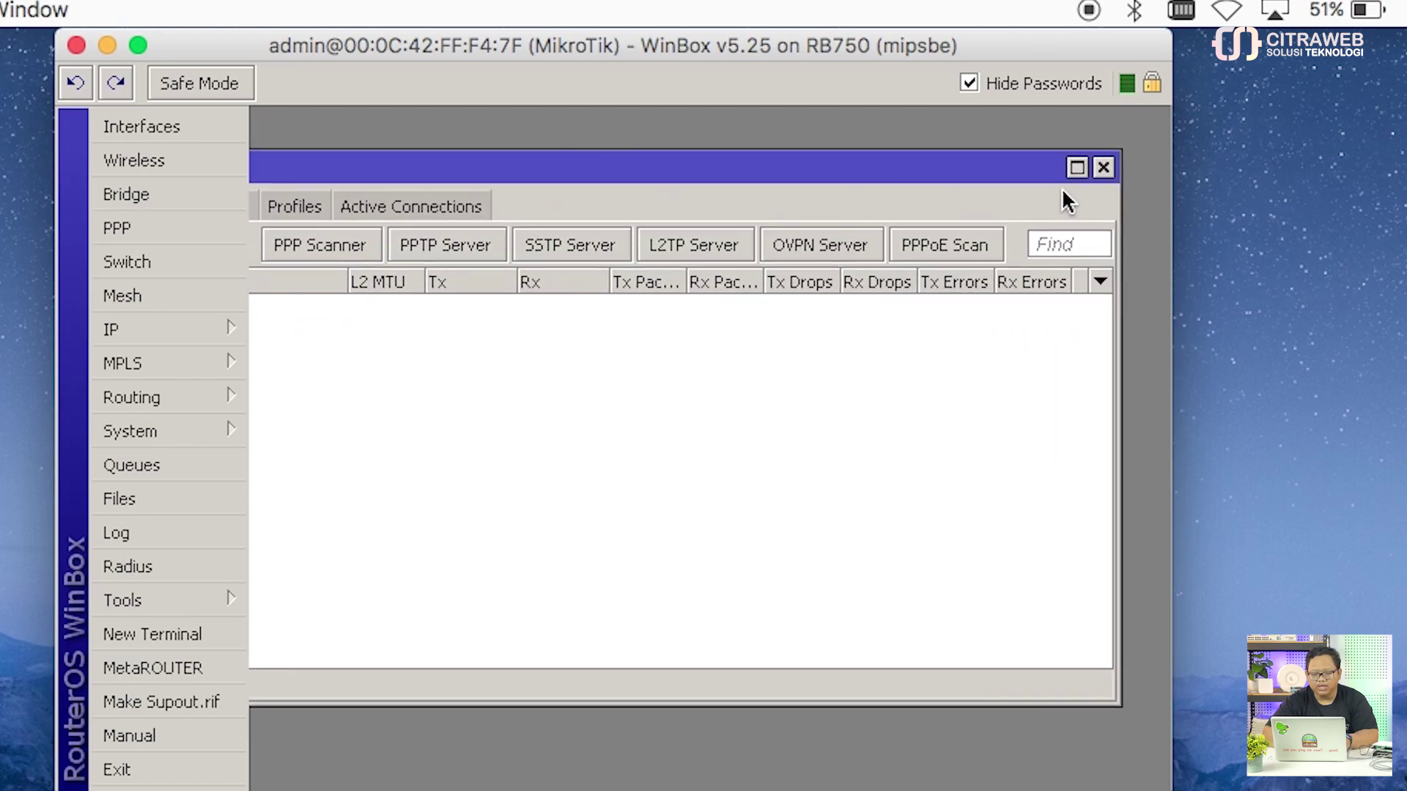
click(1102, 170)
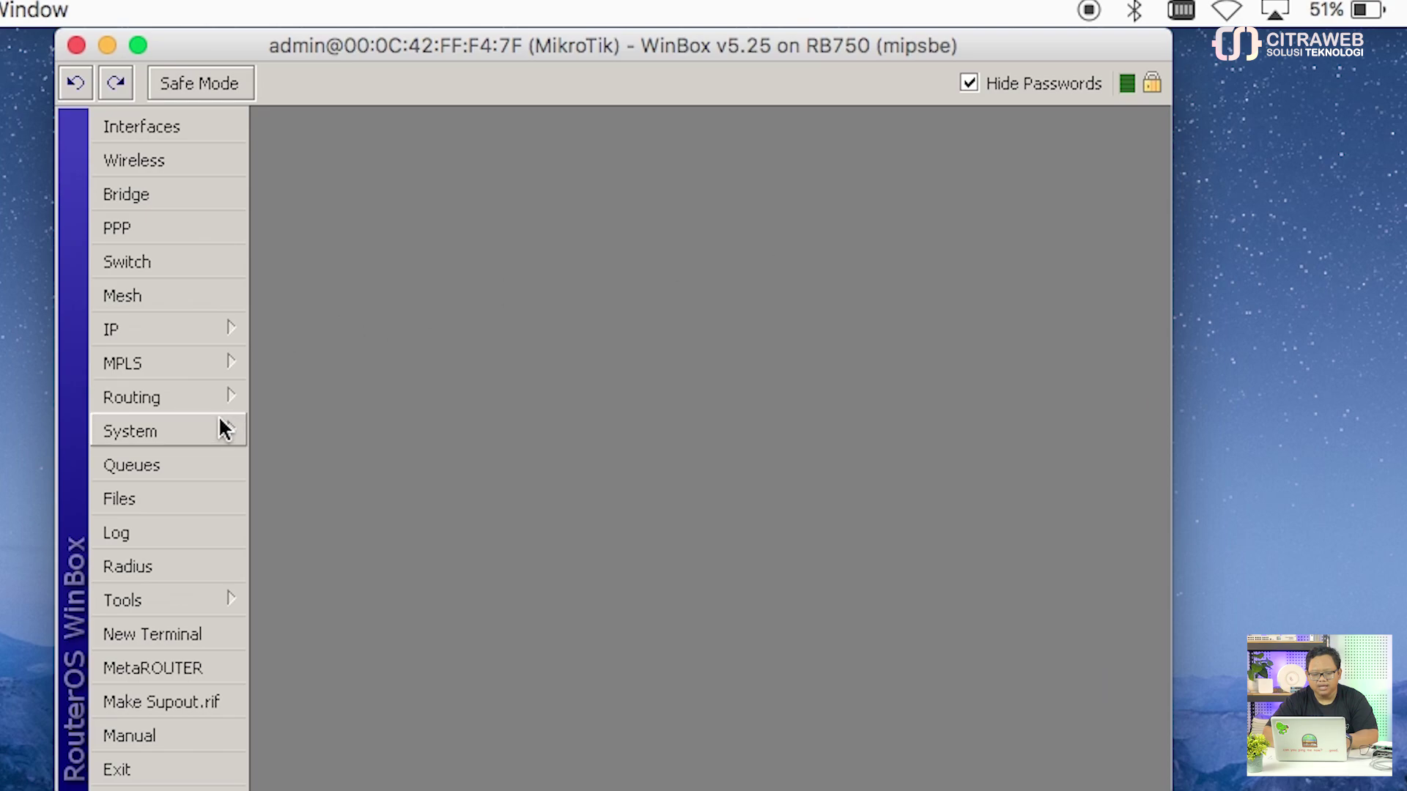
mouse_move(227, 410)
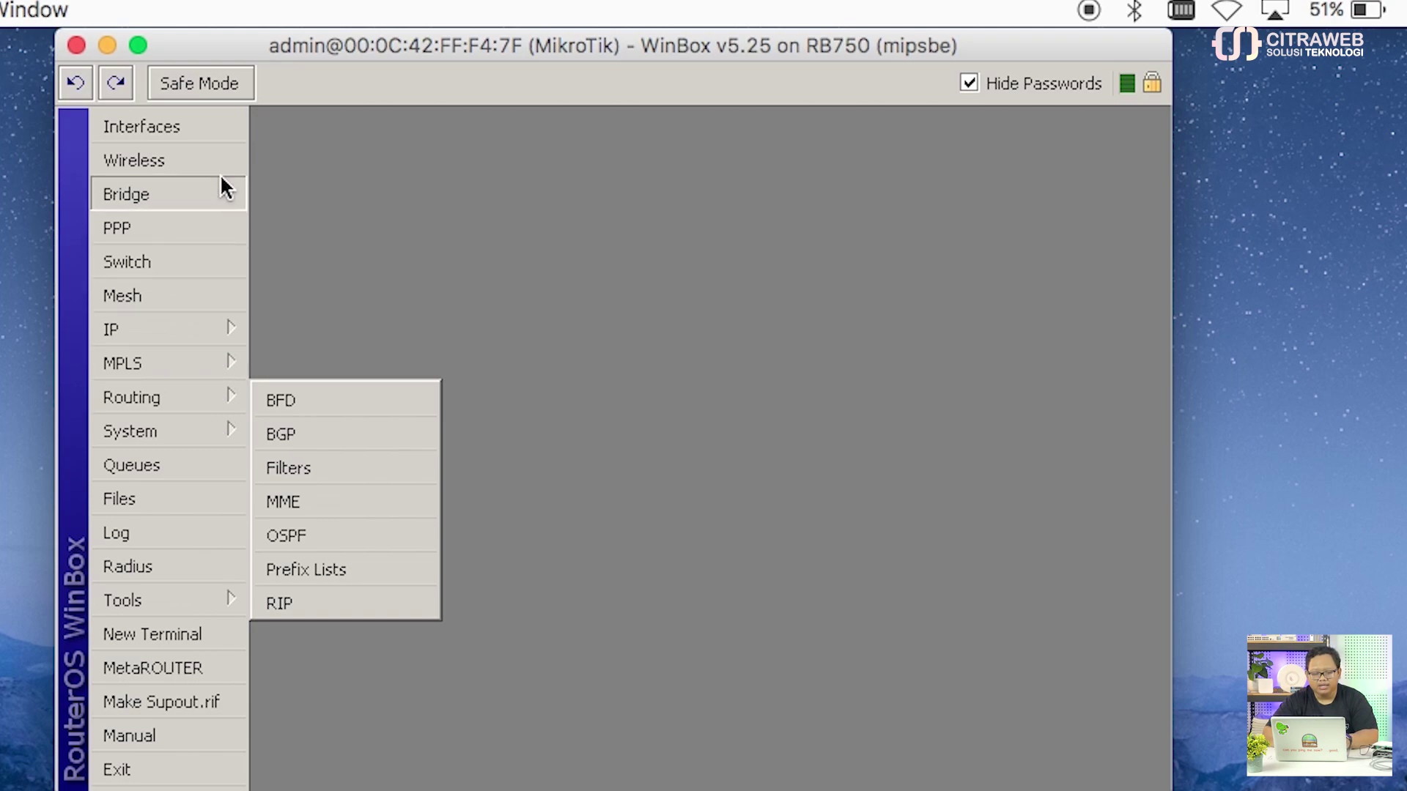
click(214, 131)
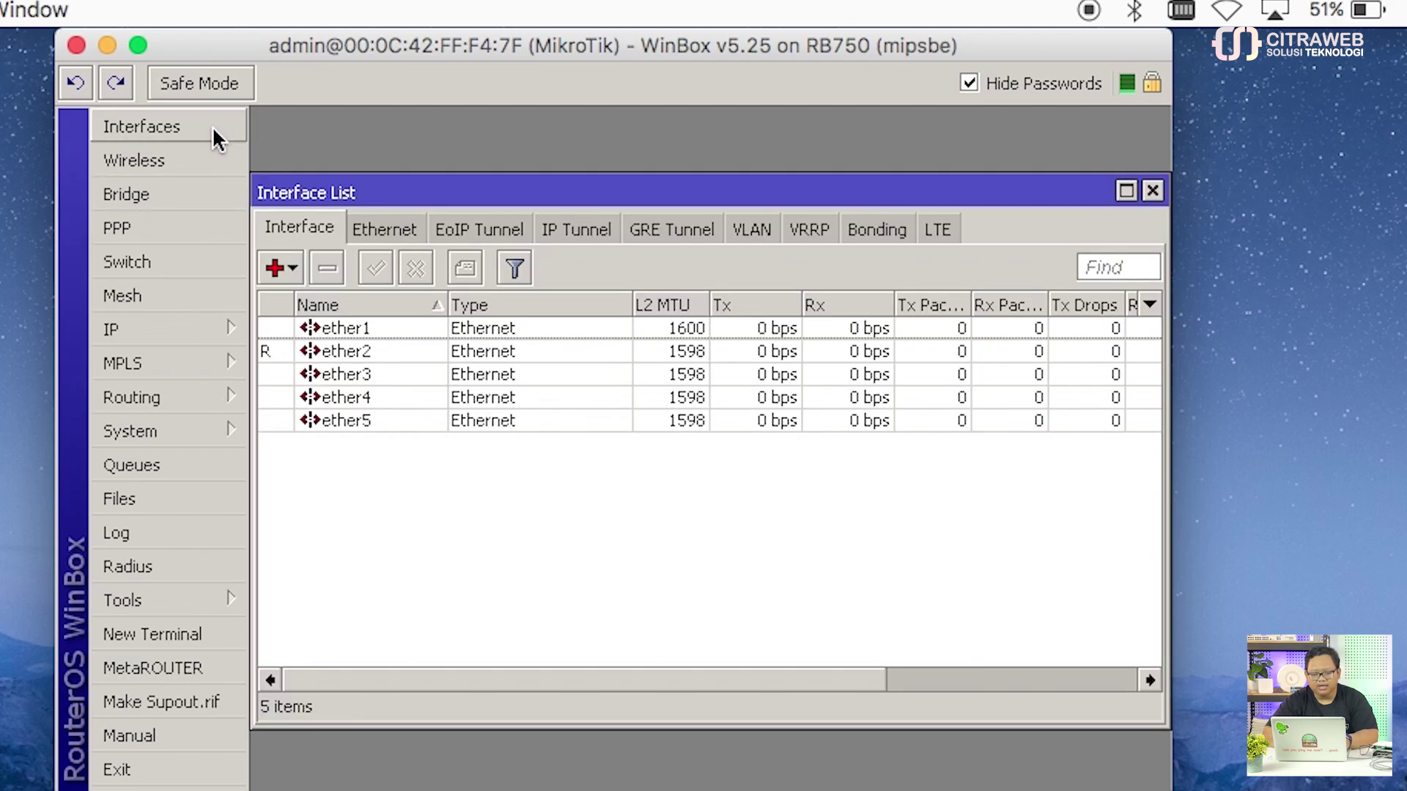
Step: Check ether1's Master Port choices, close it without changes, then close the Interface List
double_click(373, 322)
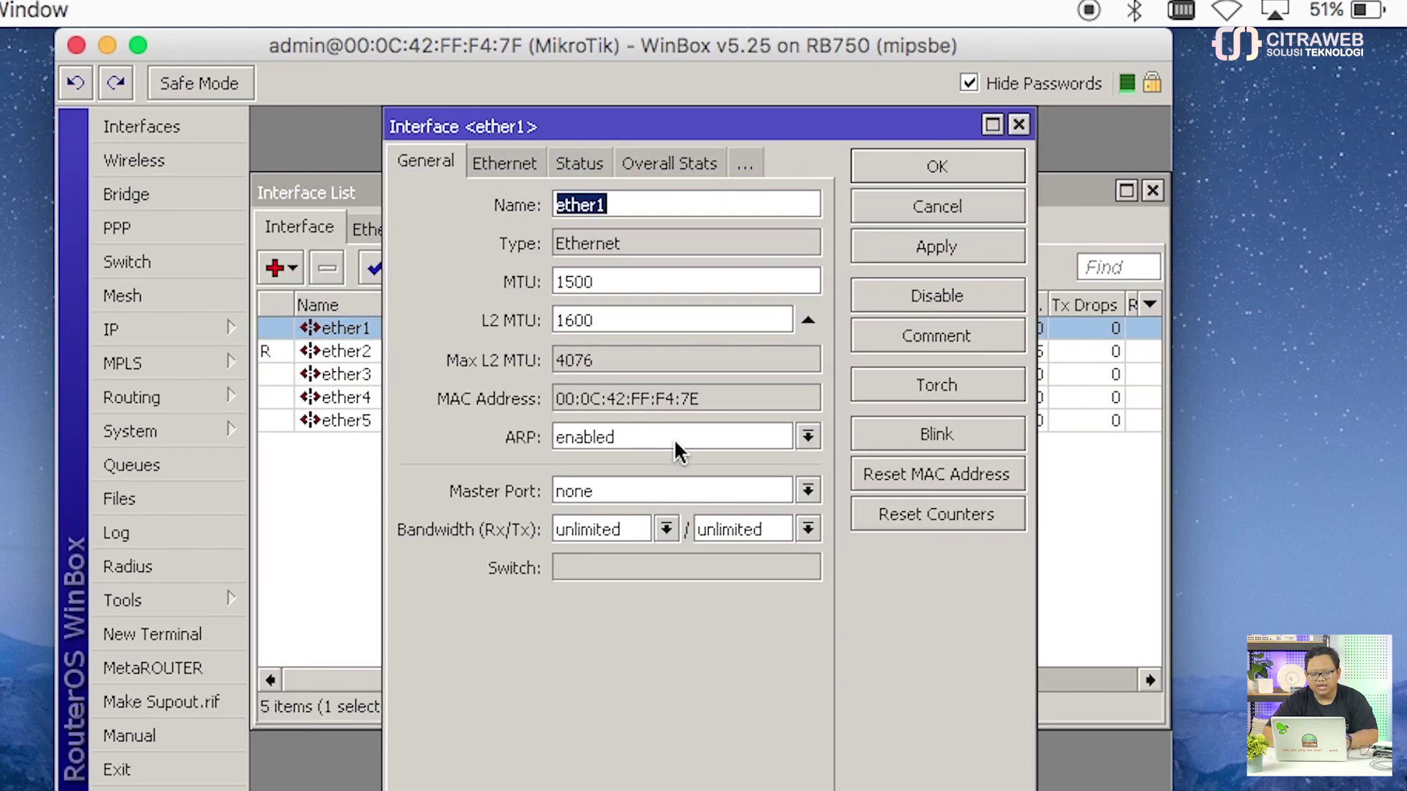
click(696, 498)
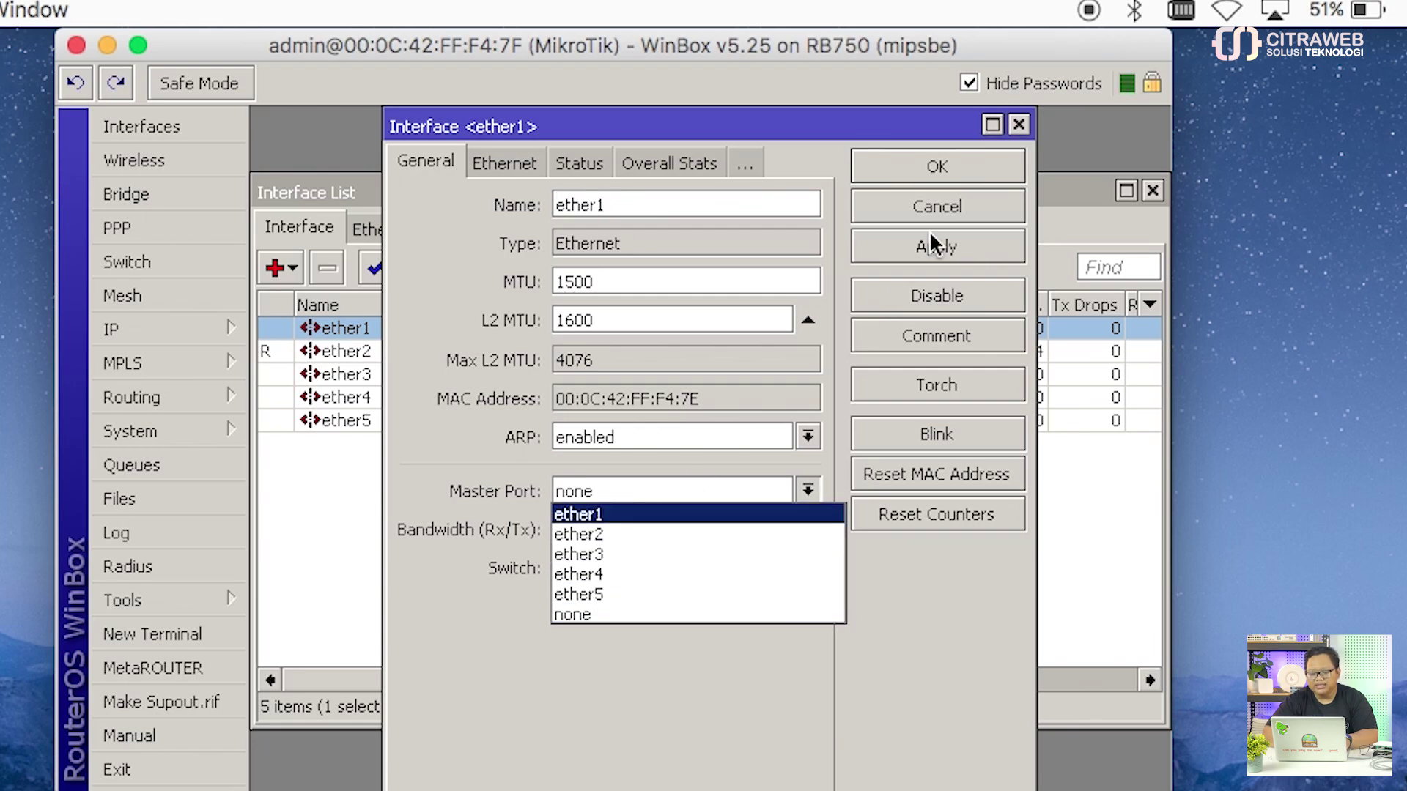
click(1019, 124)
click(1019, 125)
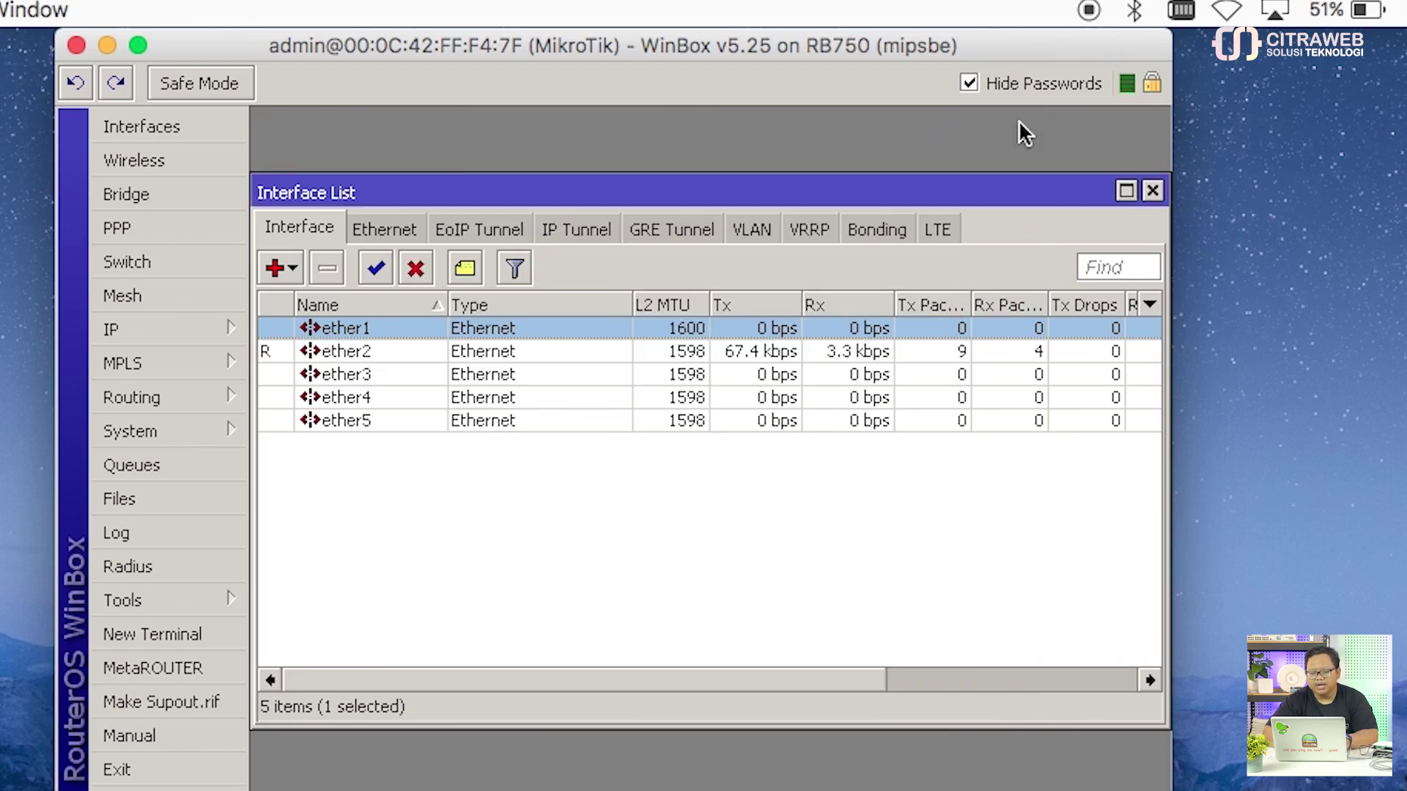
click(1152, 191)
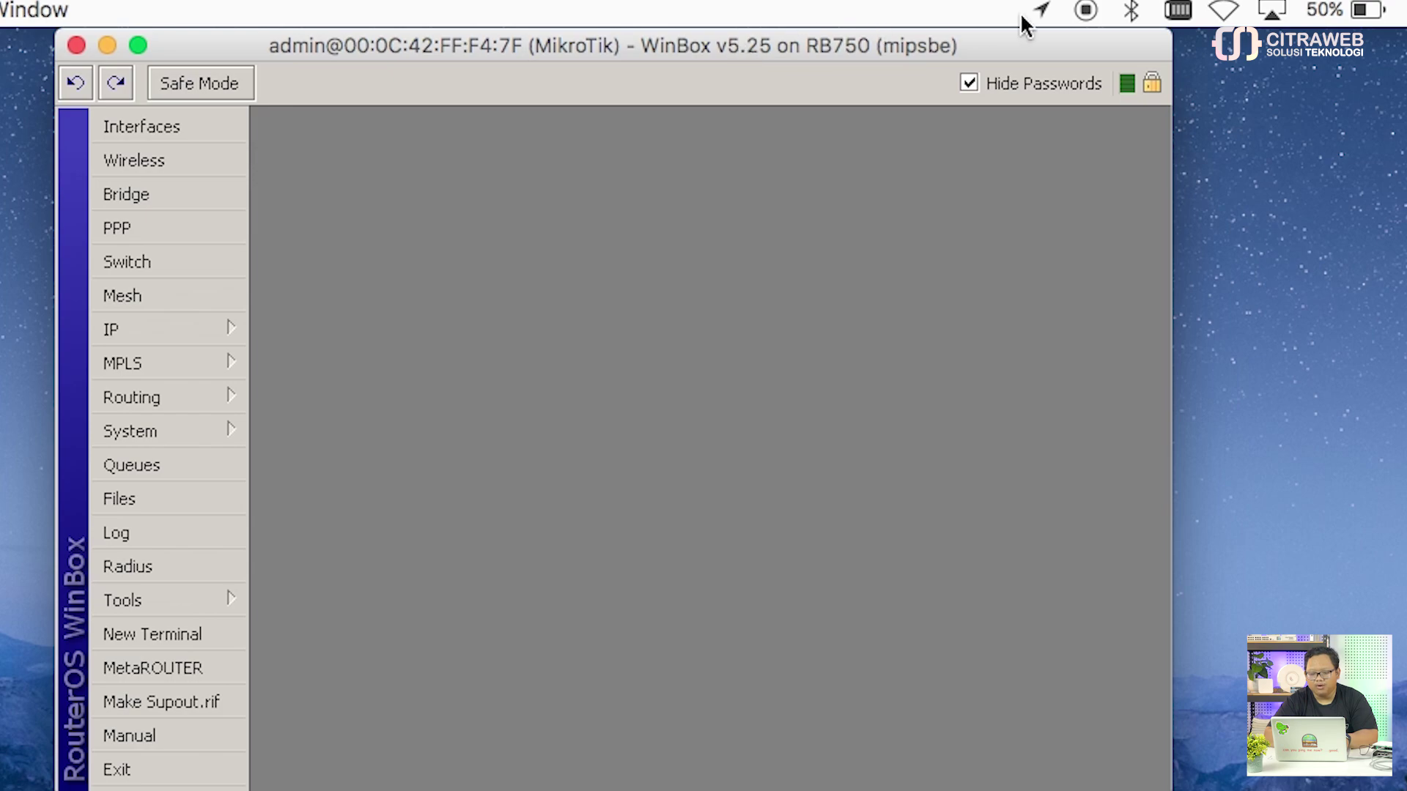
Step: Turn Wi-Fi on from the menu bar and confirm the Mac joined CST
click(1222, 11)
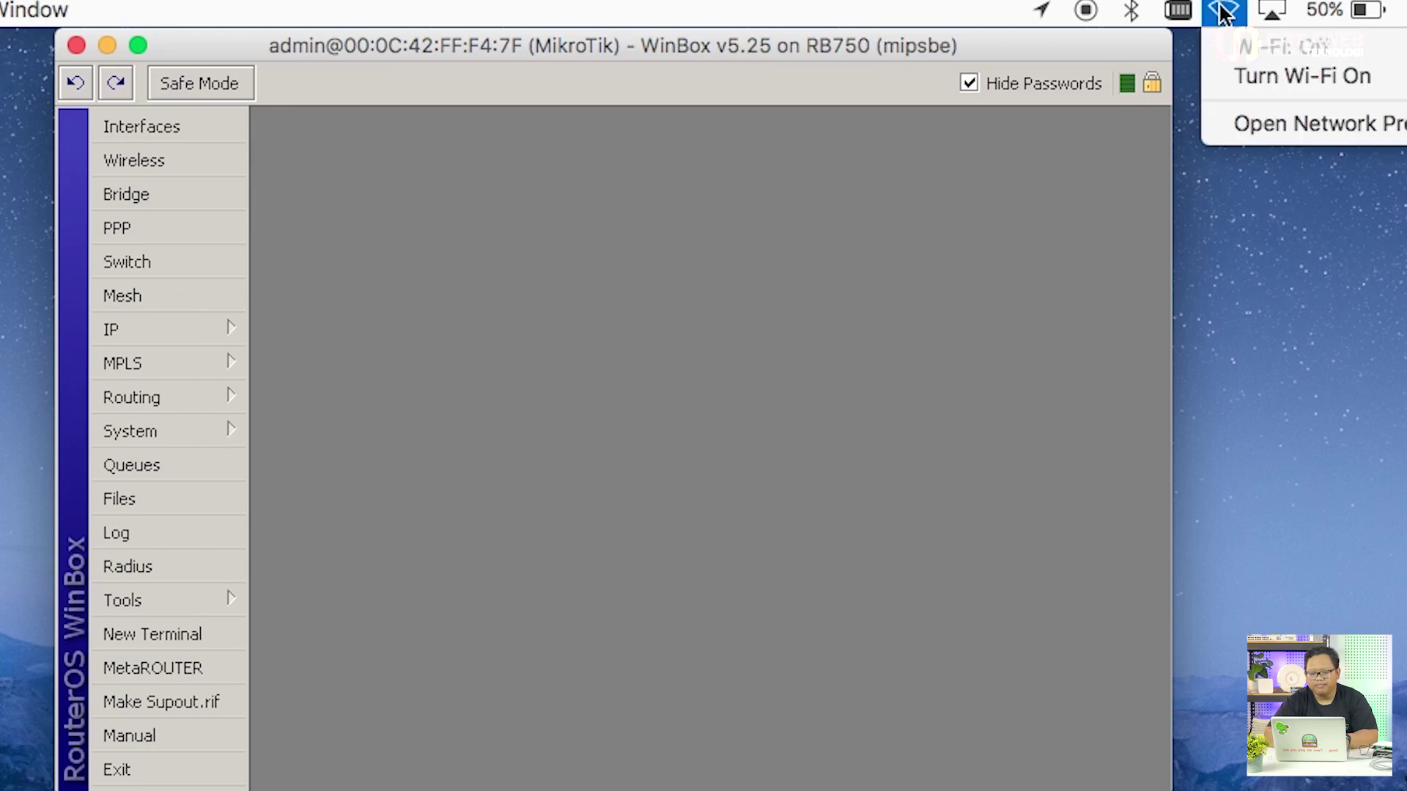
click(1260, 72)
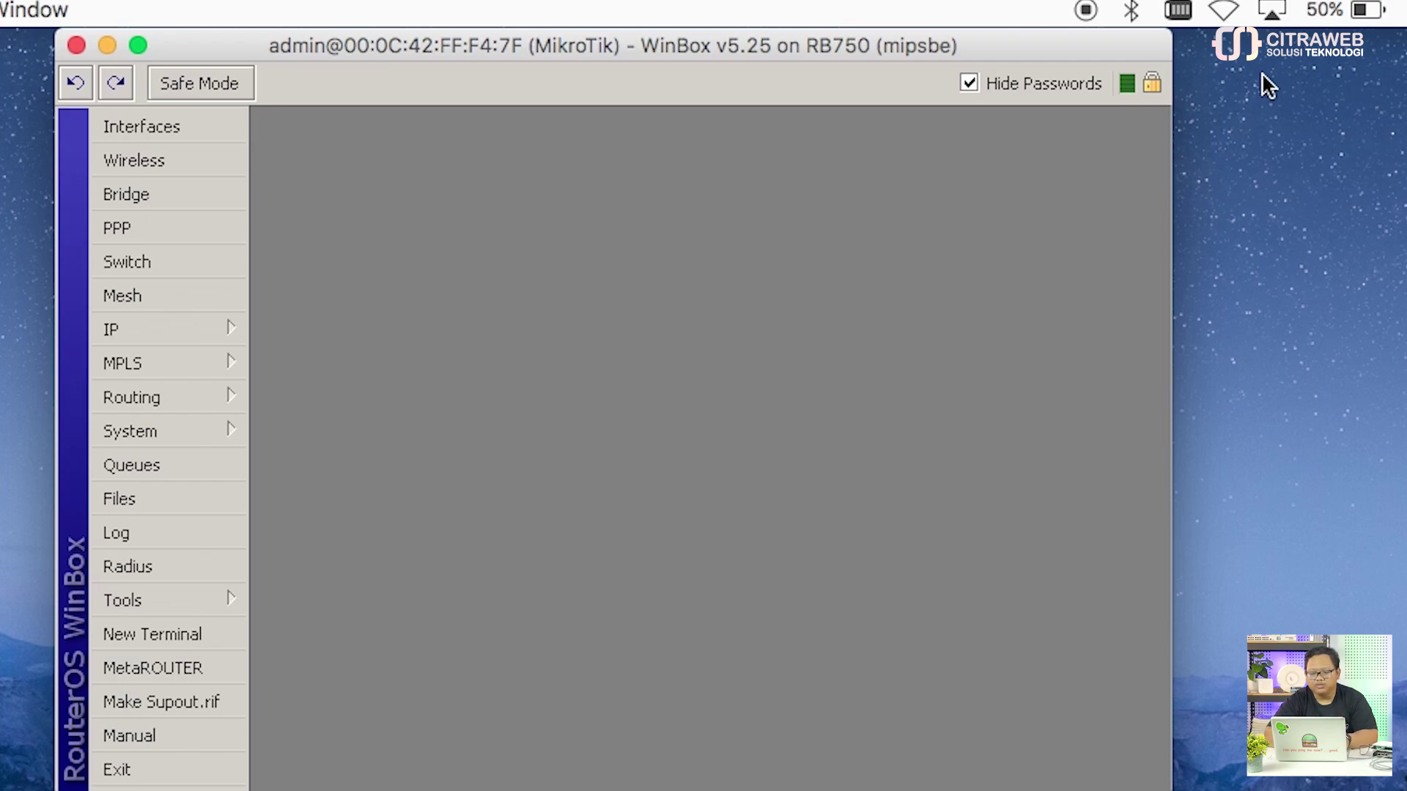
click(1233, 15)
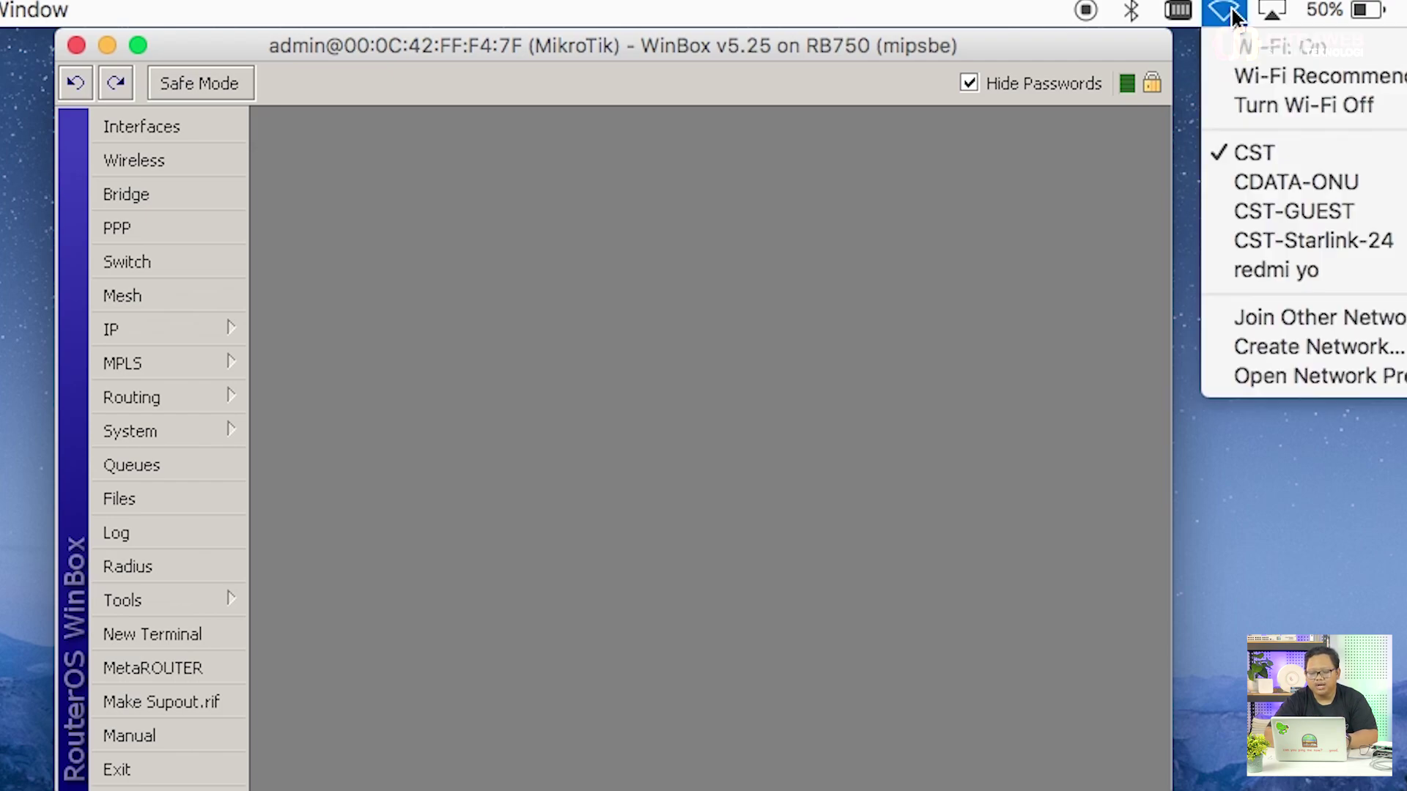
click(1233, 15)
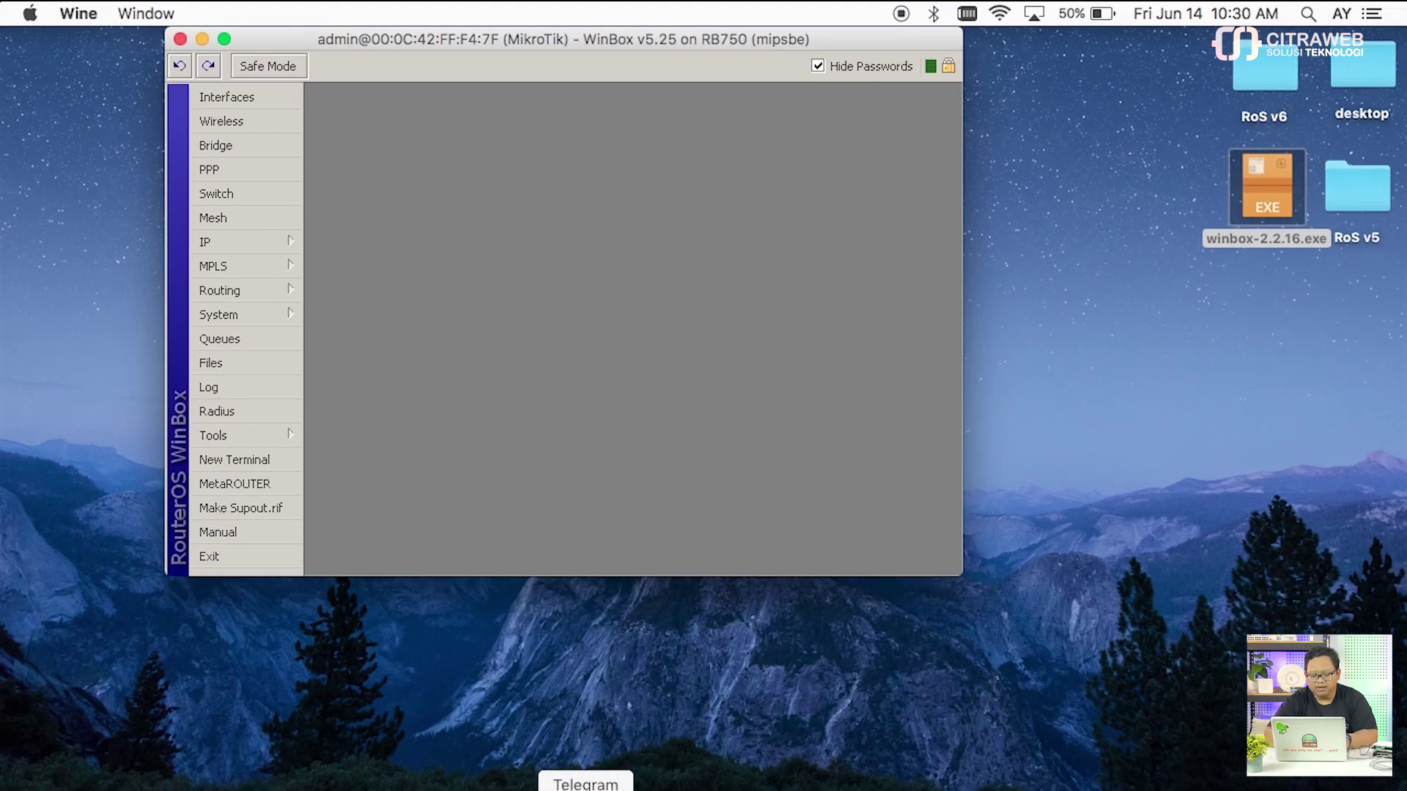
Step: Switch to the MikroTik download archive in Firefox, collapse the 7.12 files, and reach 6.49.x releases
click(533, 788)
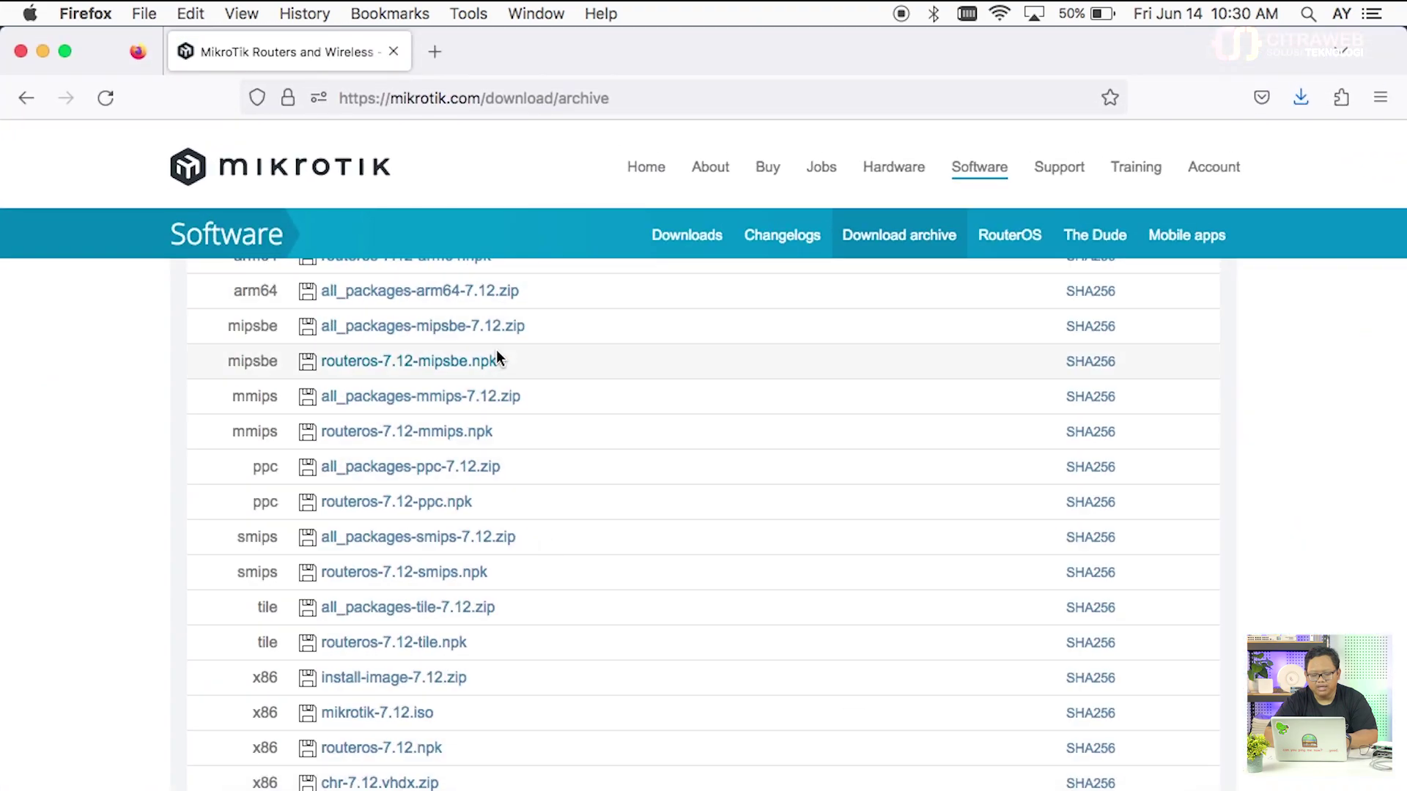
scroll(497, 355, up, 8)
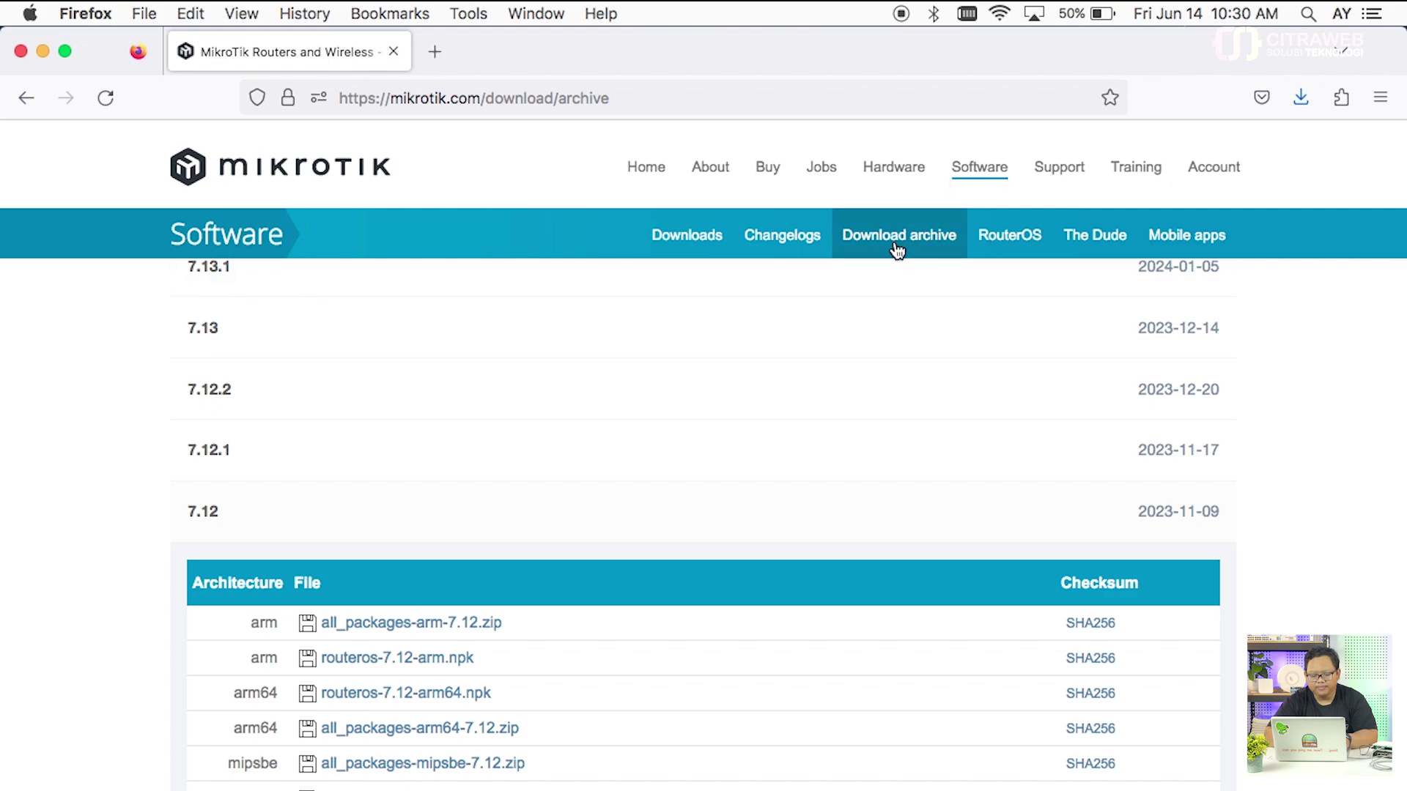
scroll(511, 553, down, 1)
scroll(513, 558, down, 3)
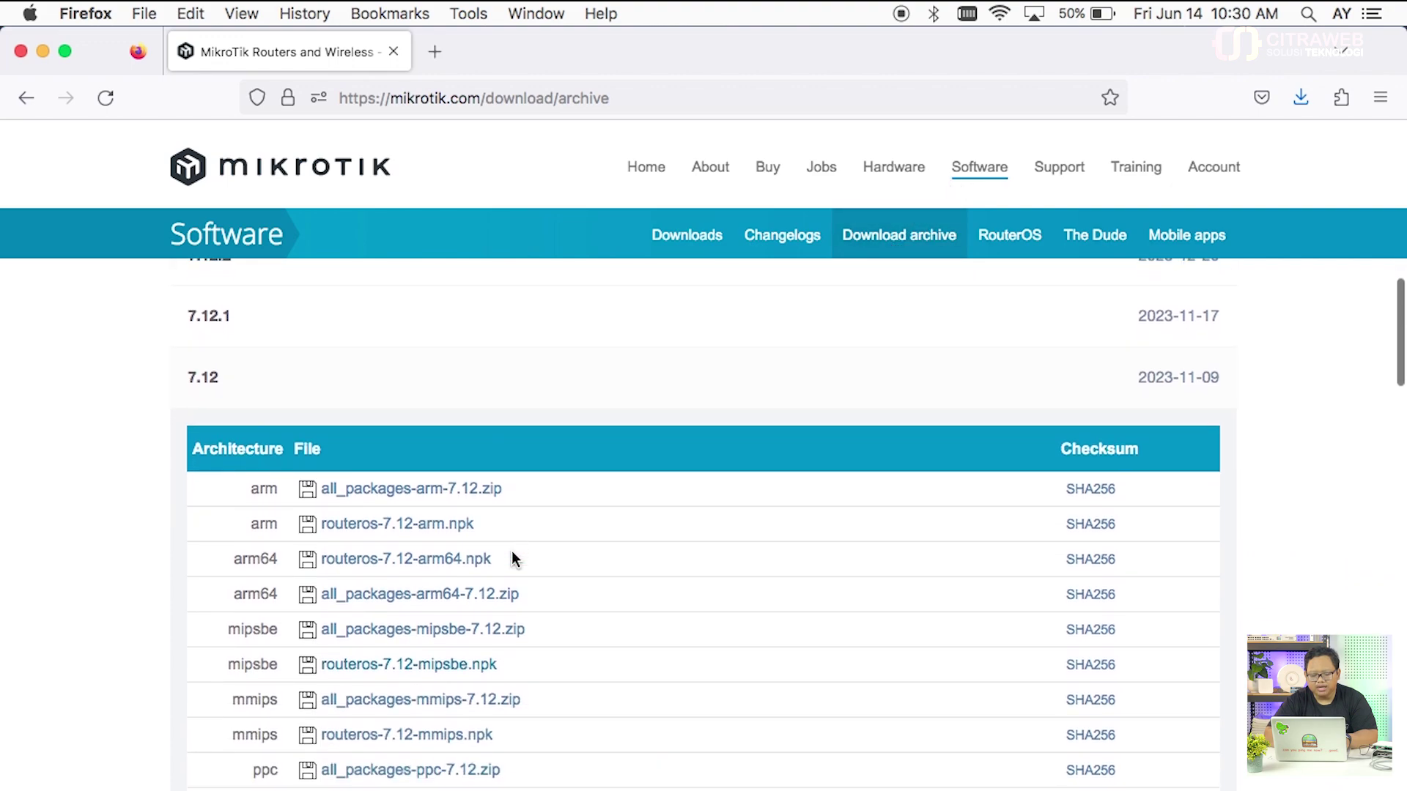
scroll(512, 558, down, 3)
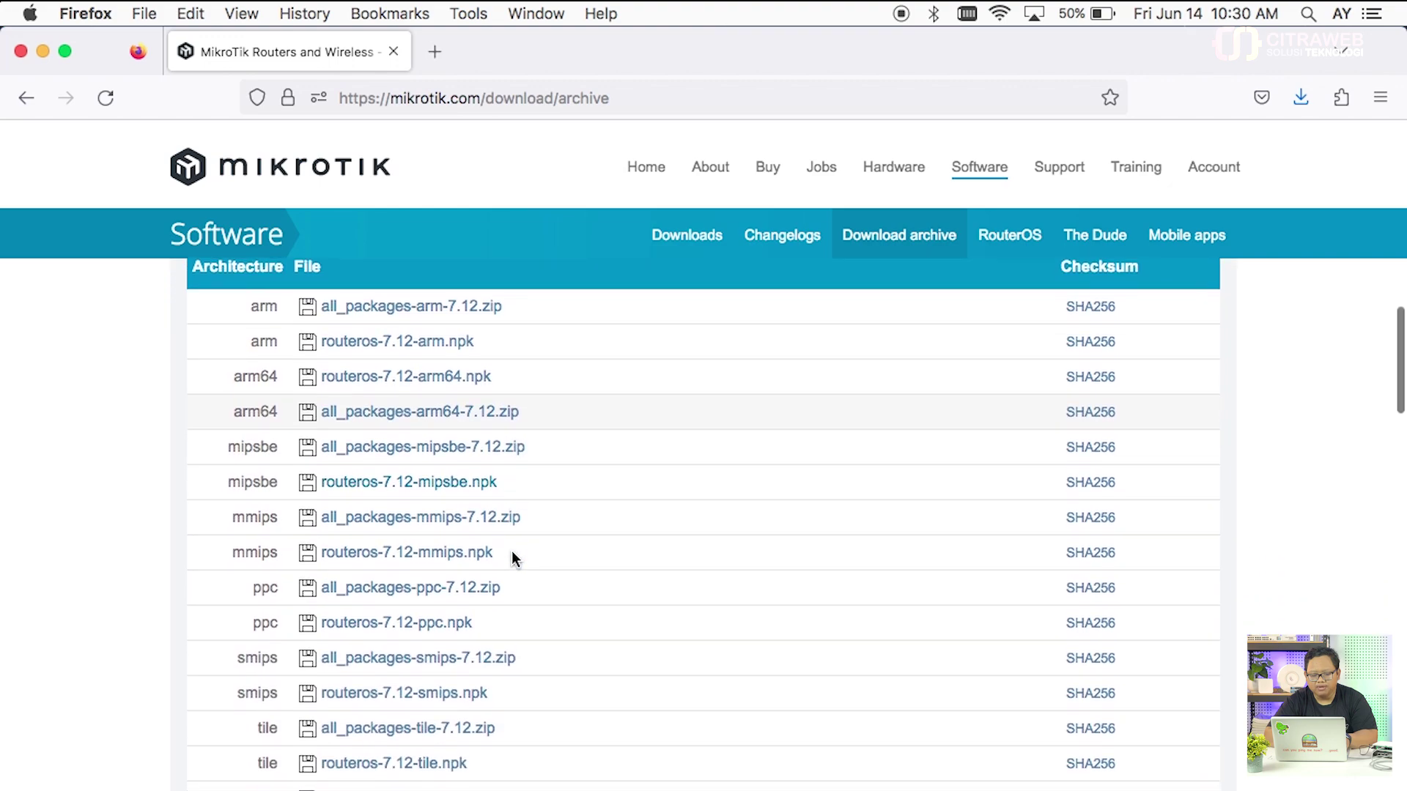
scroll(511, 559, down, 3)
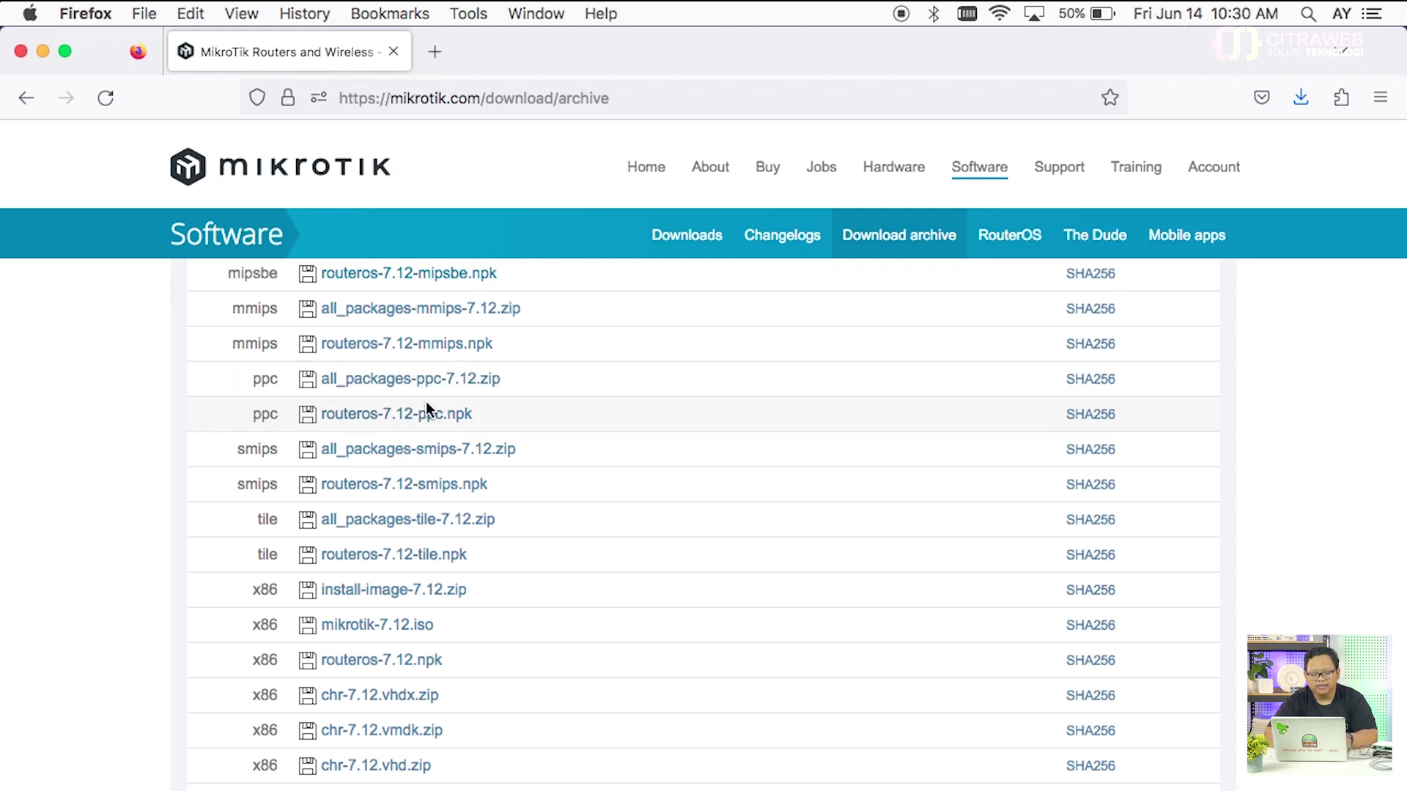
scroll(426, 403, up, 5)
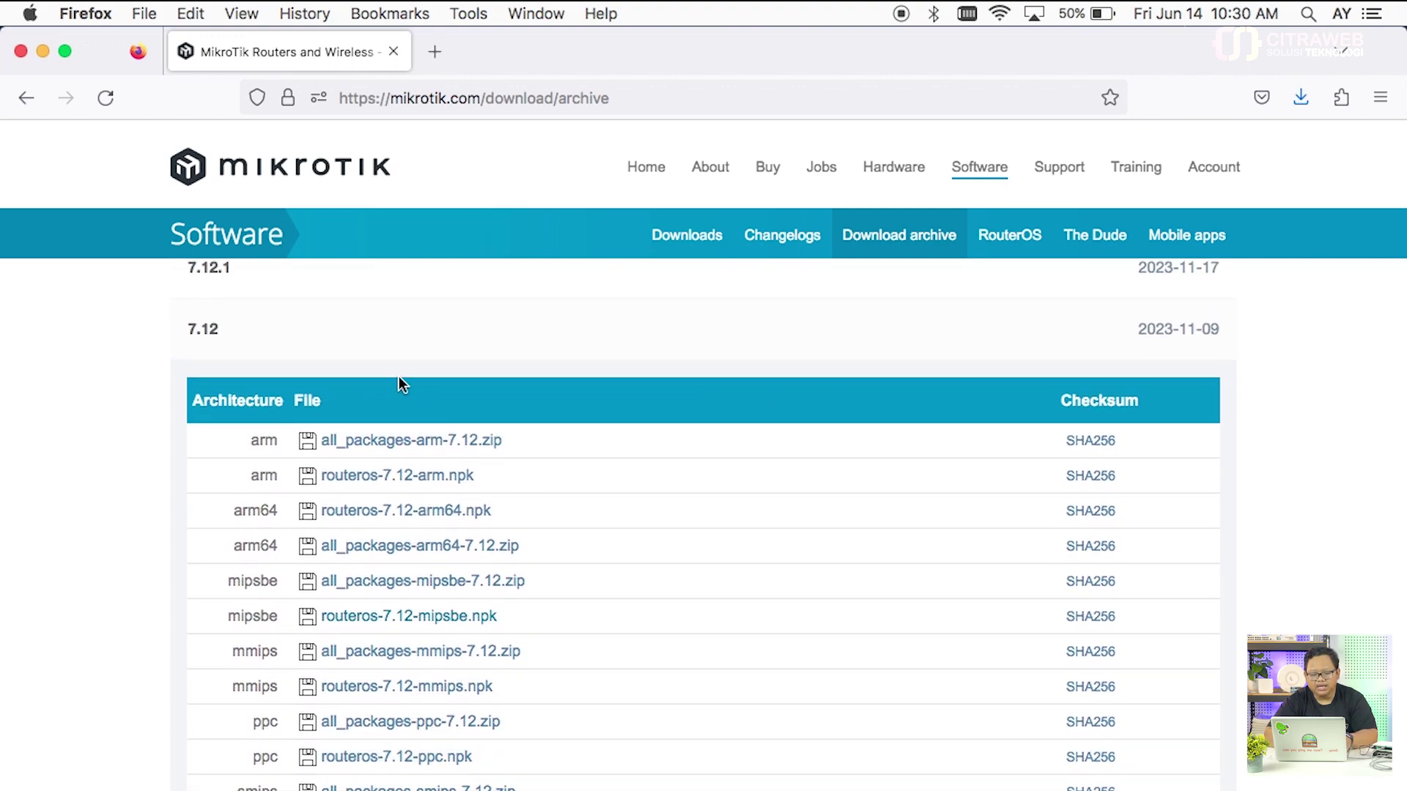
click(349, 358)
scroll(349, 358, down, 20)
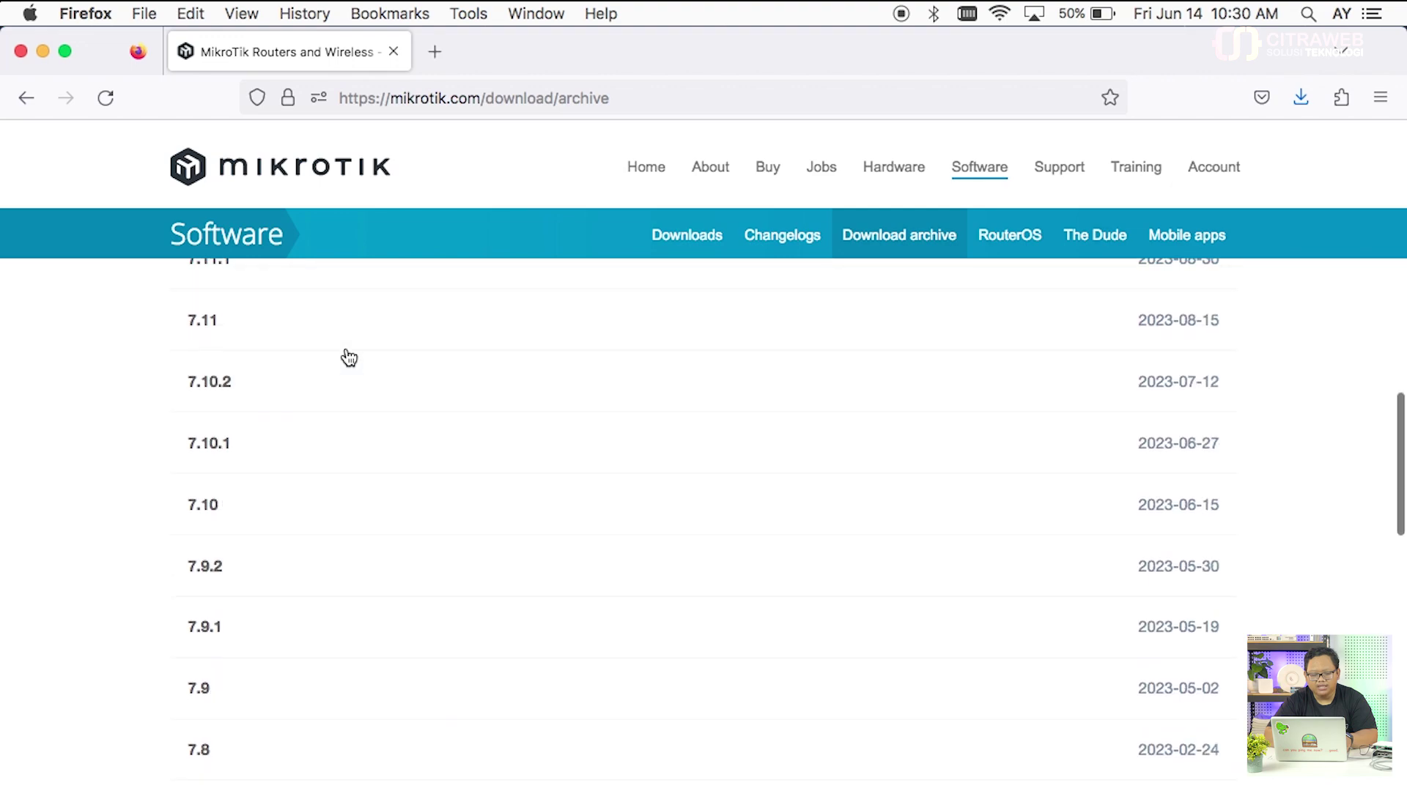
scroll(349, 358, up, 4)
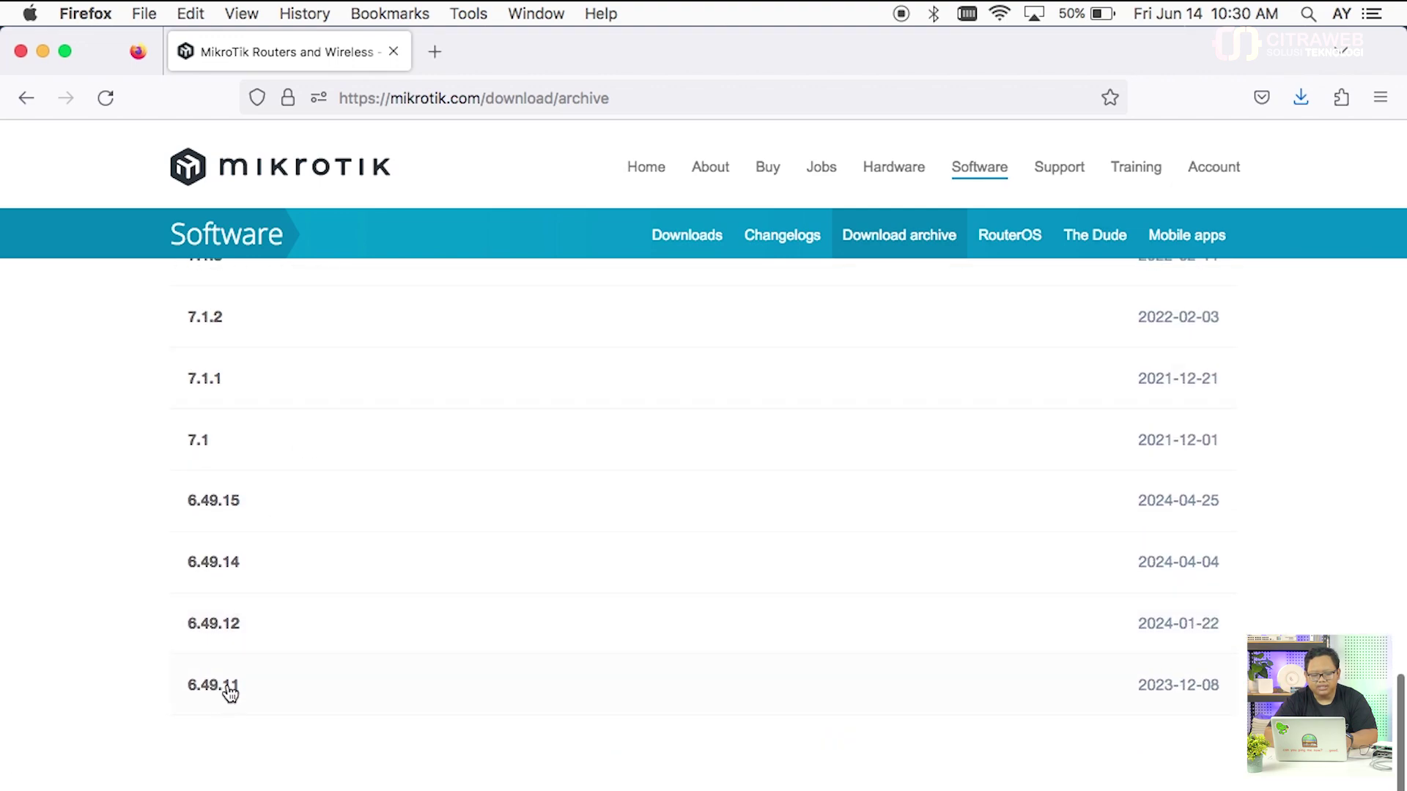
Step: Expand the 6.49.11 release and scroll its files to routeros-mipsbe-6.49.11.npk
click(230, 692)
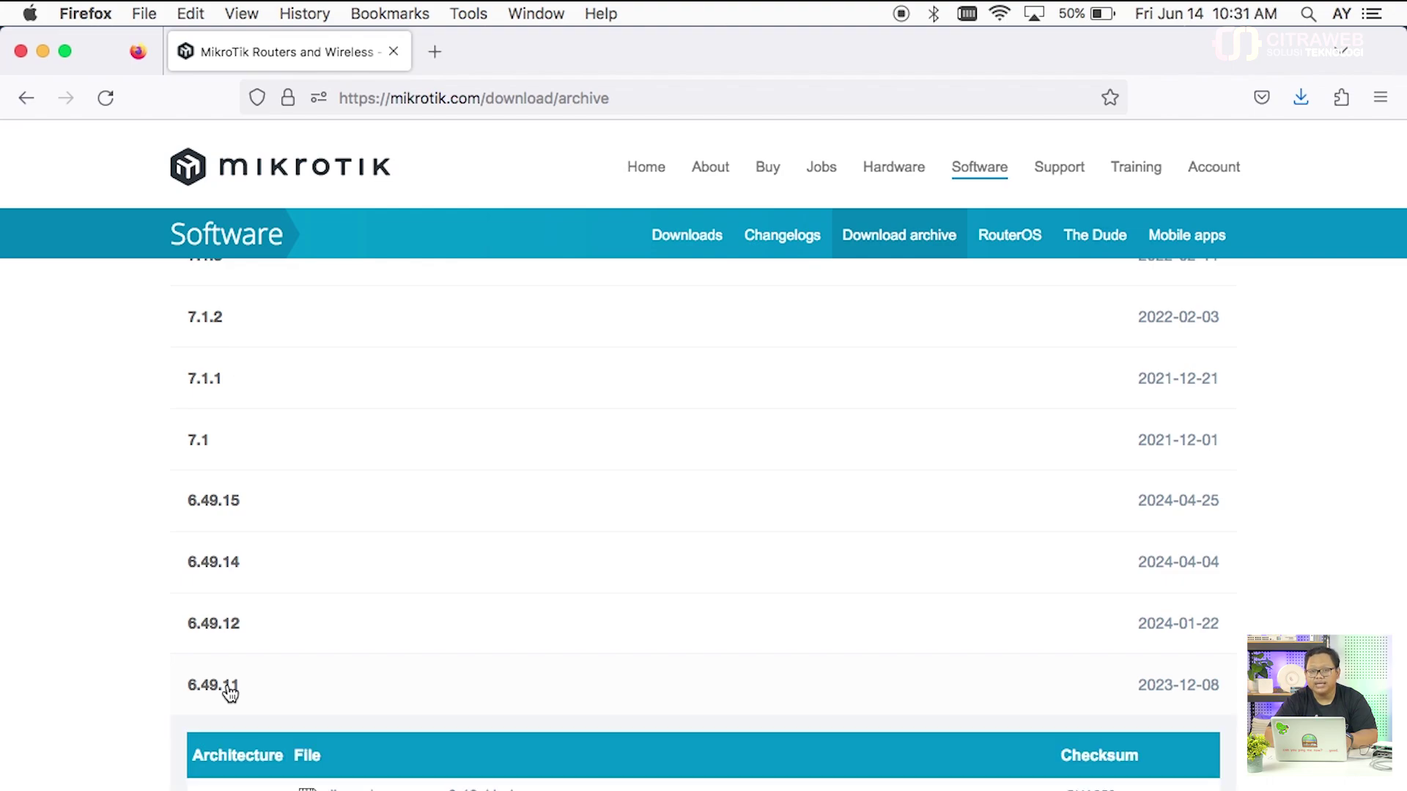
scroll(231, 693, down, 2)
scroll(230, 693, down, 2)
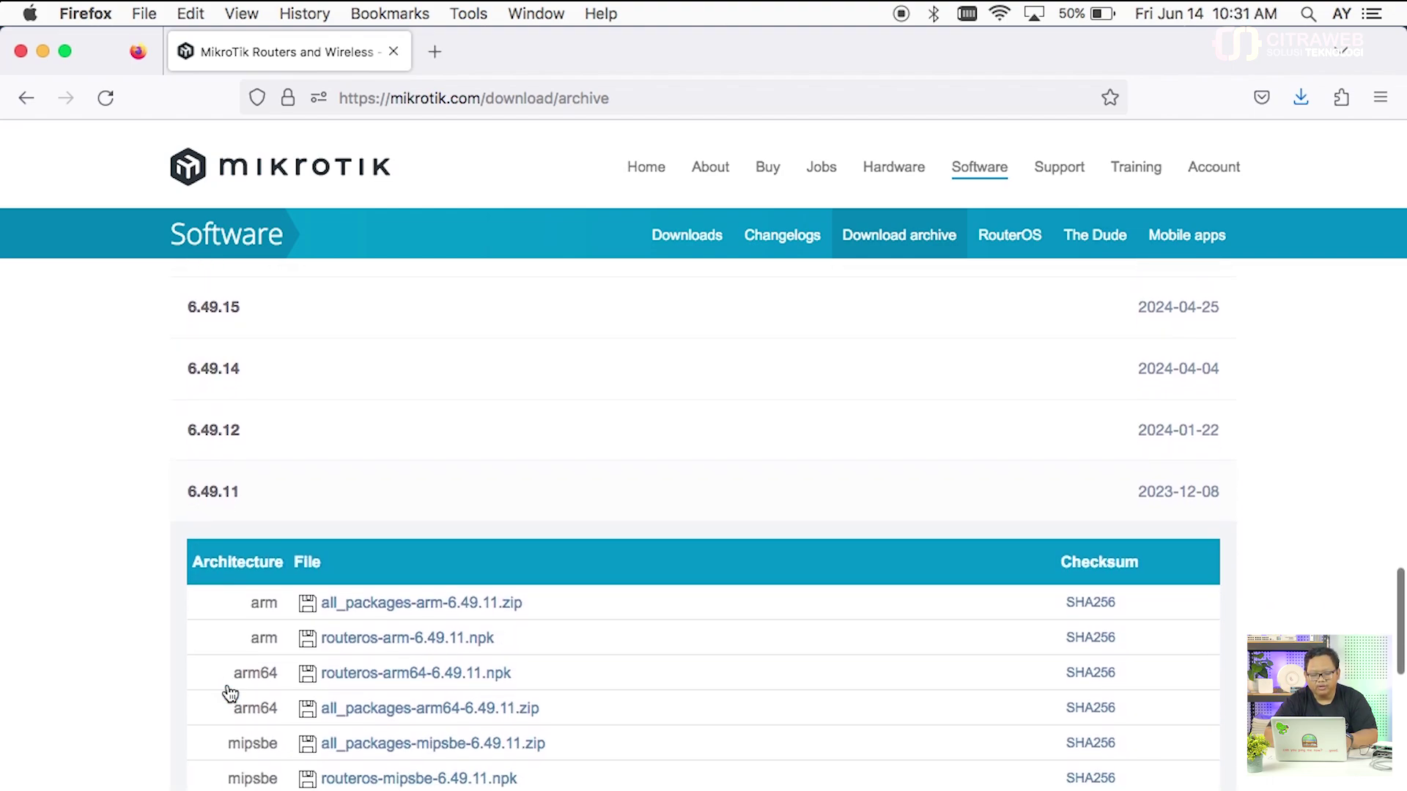
scroll(229, 691, down, 1)
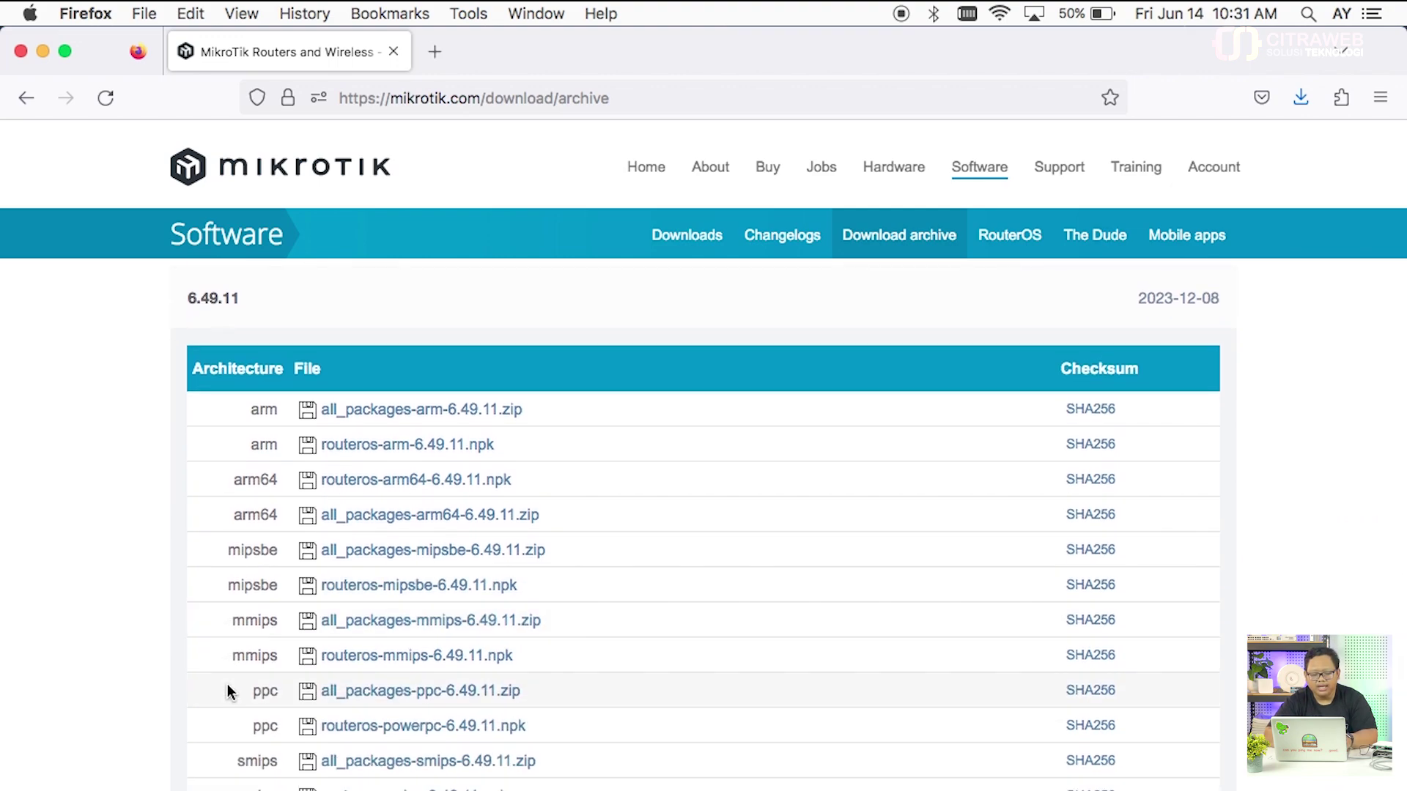
scroll(333, 425, down, 1)
scroll(334, 430, down, 3)
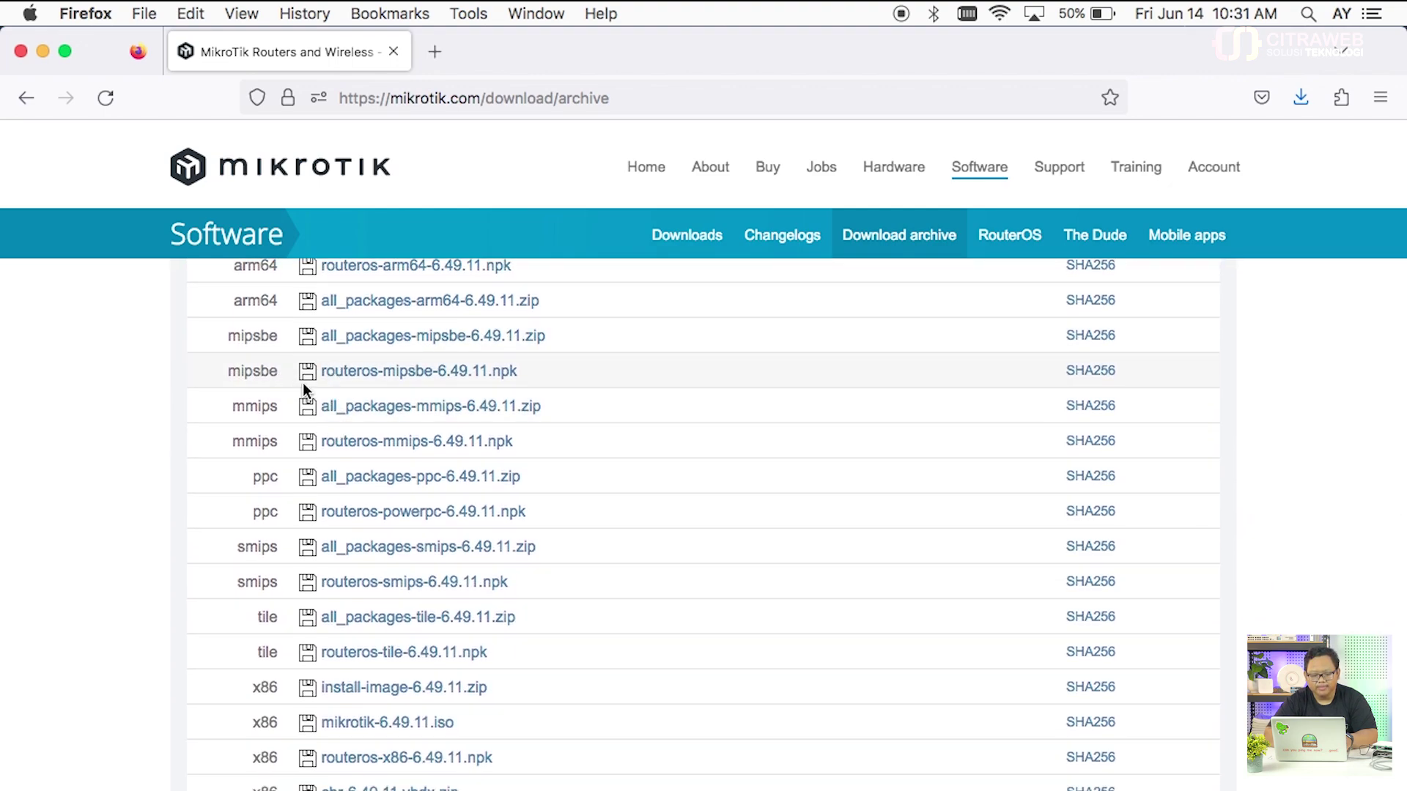
Step: Copy the routeros-mipsbe-6.49.11.npk link and paste it into a new tab's address bar
right_click(373, 378)
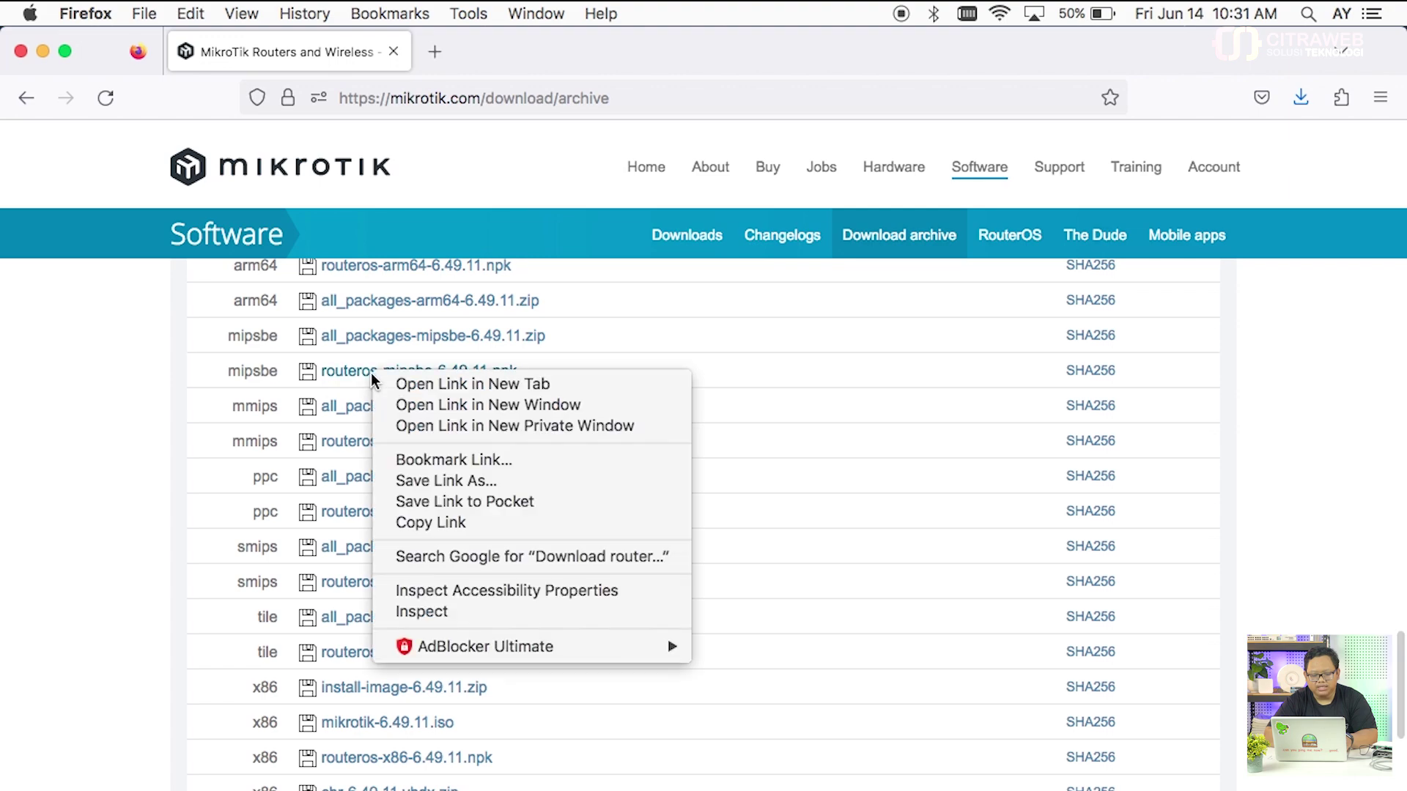
click(438, 531)
click(435, 52)
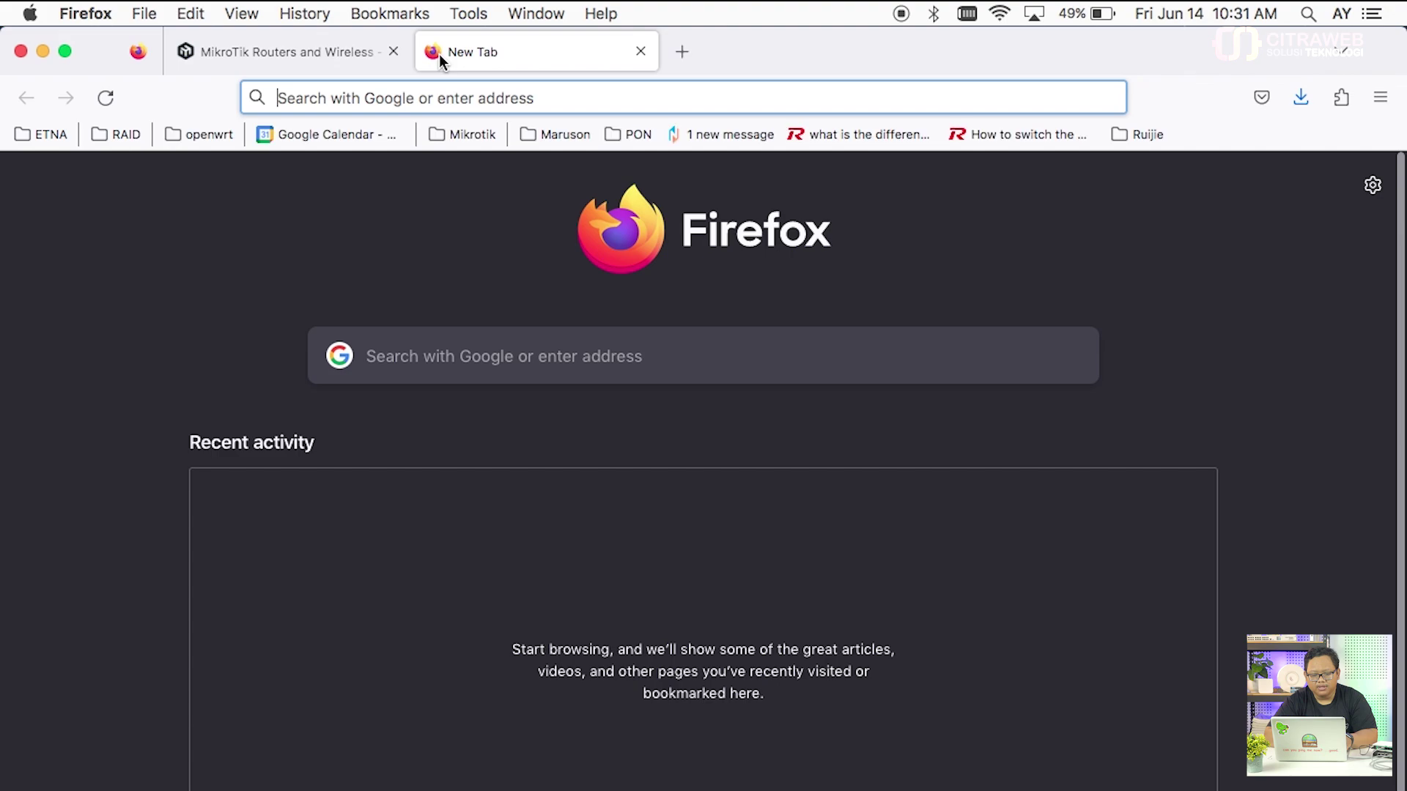
click(445, 97)
right_click(445, 97)
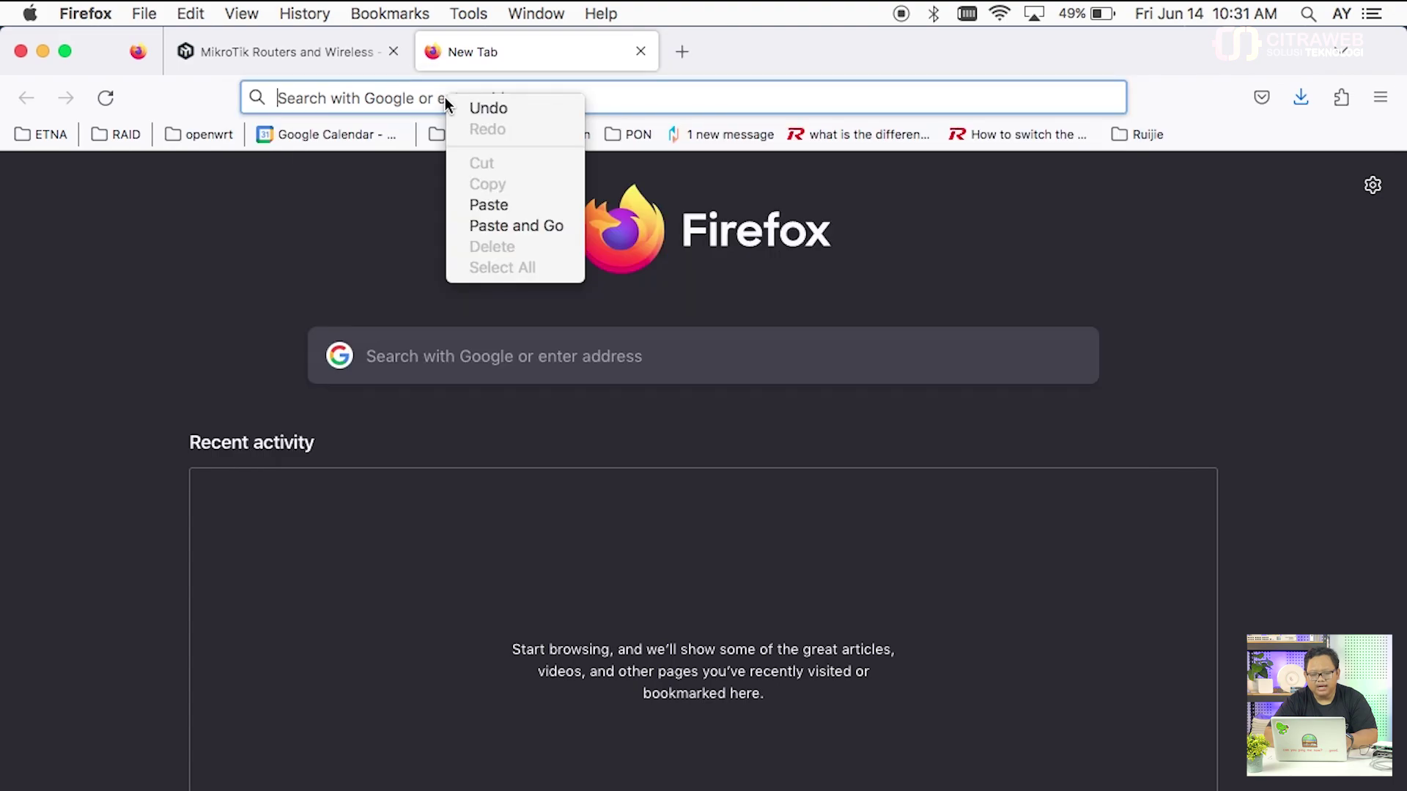
click(496, 200)
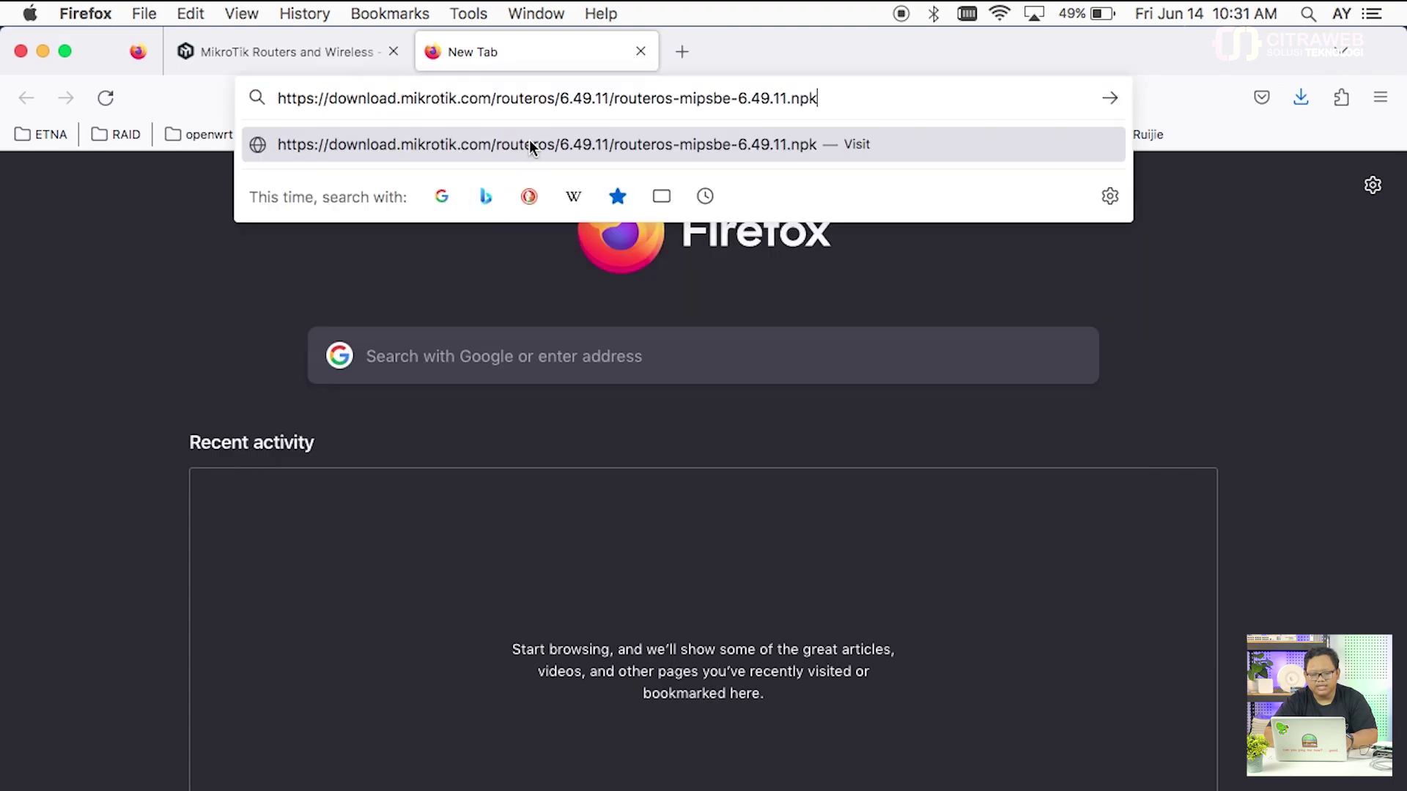
Step: Change both 6.49.11 occurrences to 6.7 and load the routeros-mipsbe-6.7.npk link
click(609, 97)
key(BackSpace)
key(BackSpace)
key(BackSpace)
key(BackSpace)
key(BackSpace)
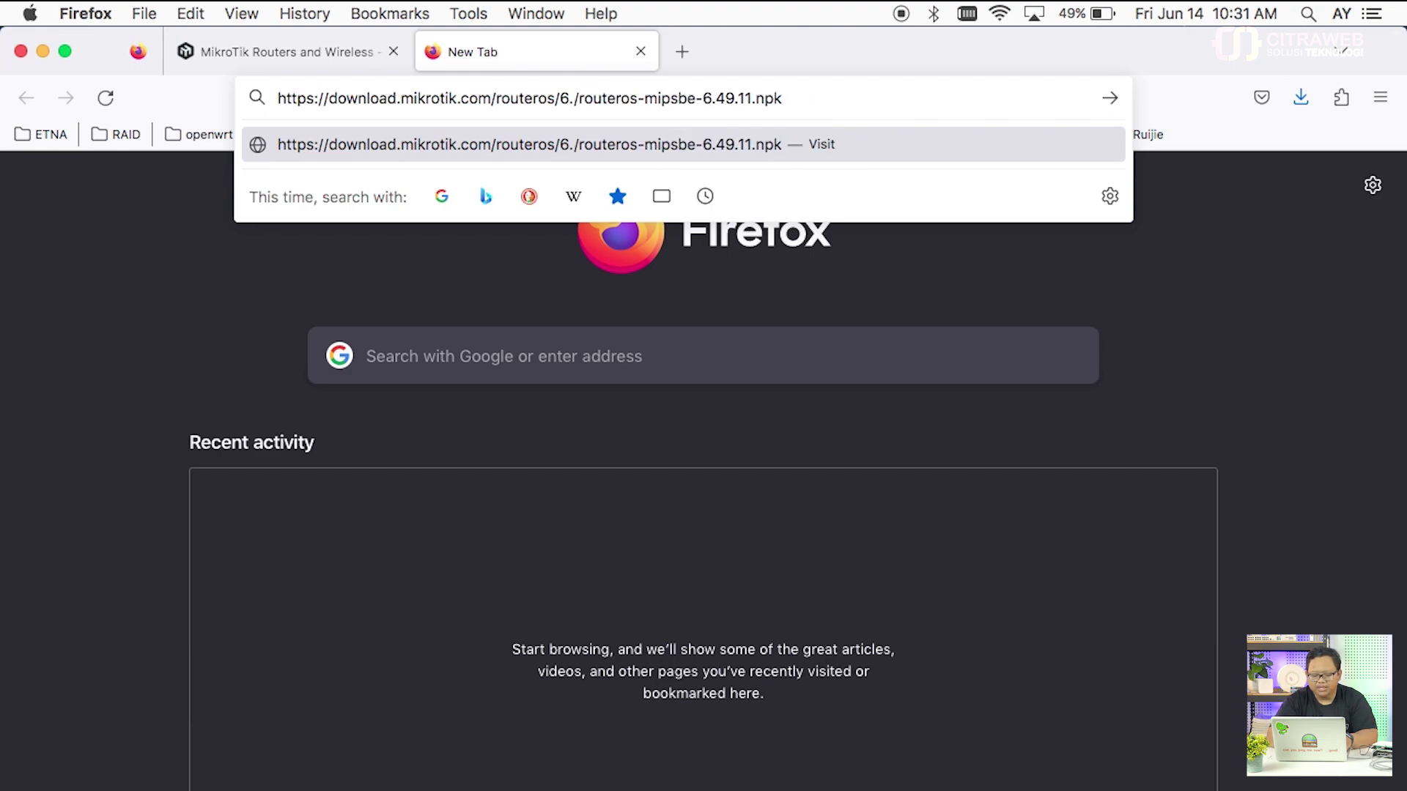
text(7)
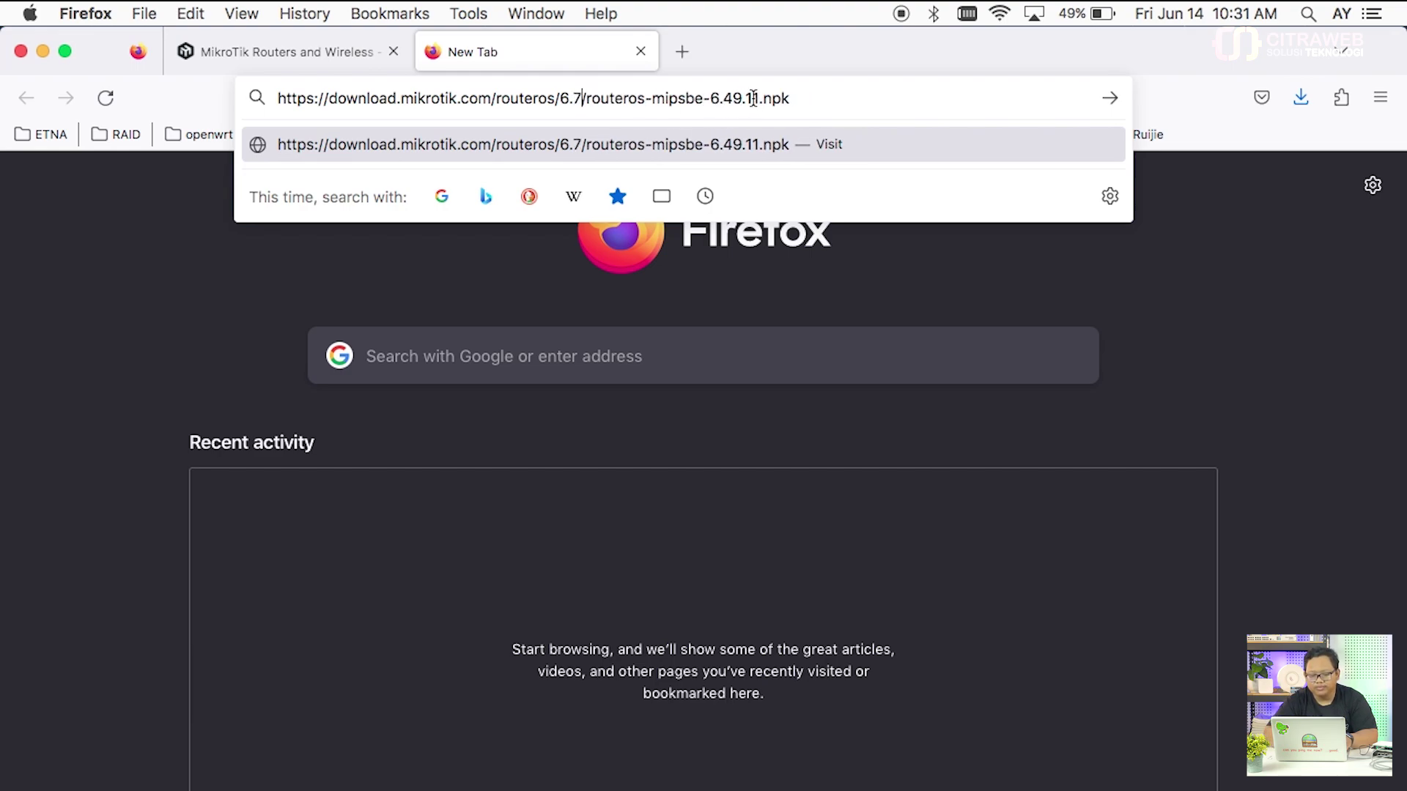
click(760, 98)
key(BackSpace)
key(BackSpace)
key(BackSpace)
key(BackSpace)
key(BackSpace)
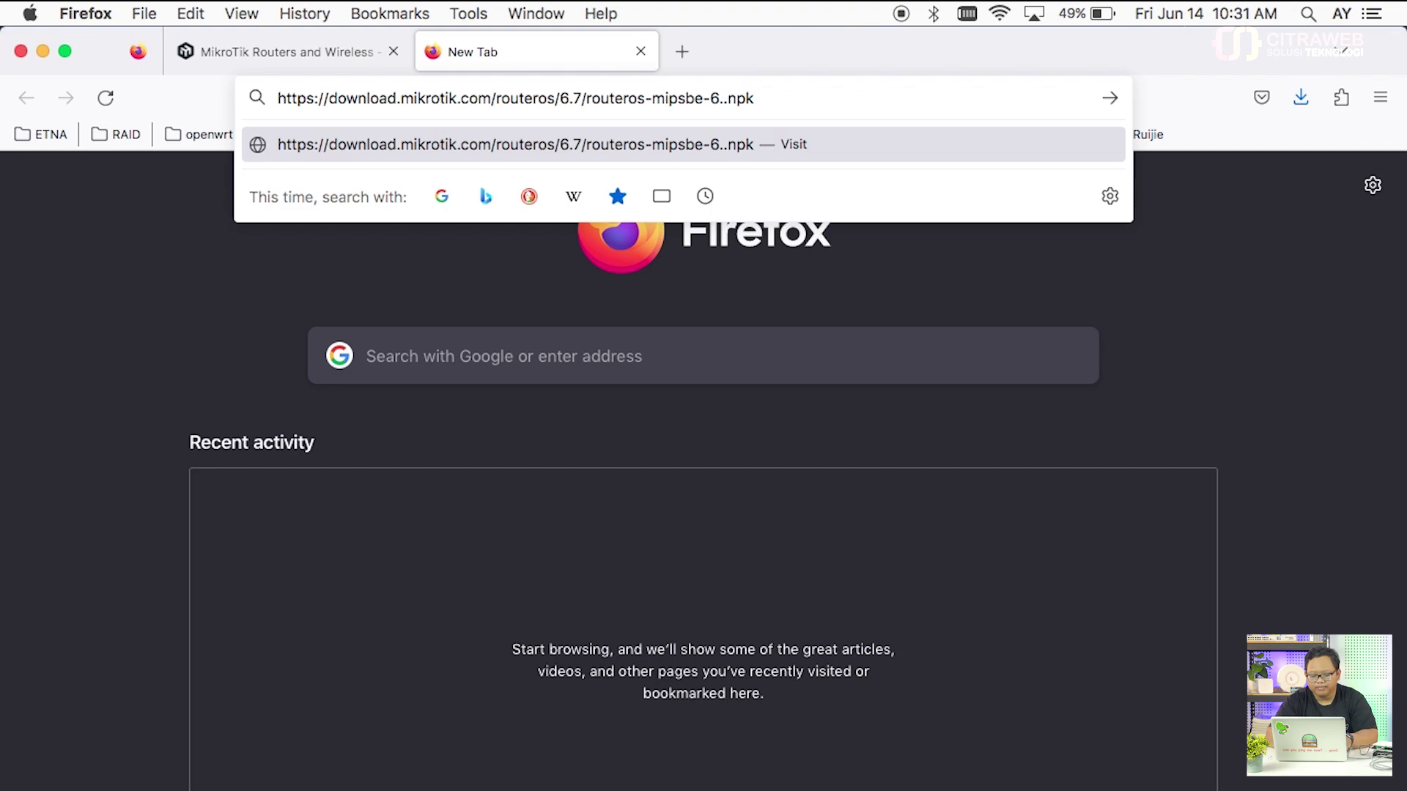
text(7)
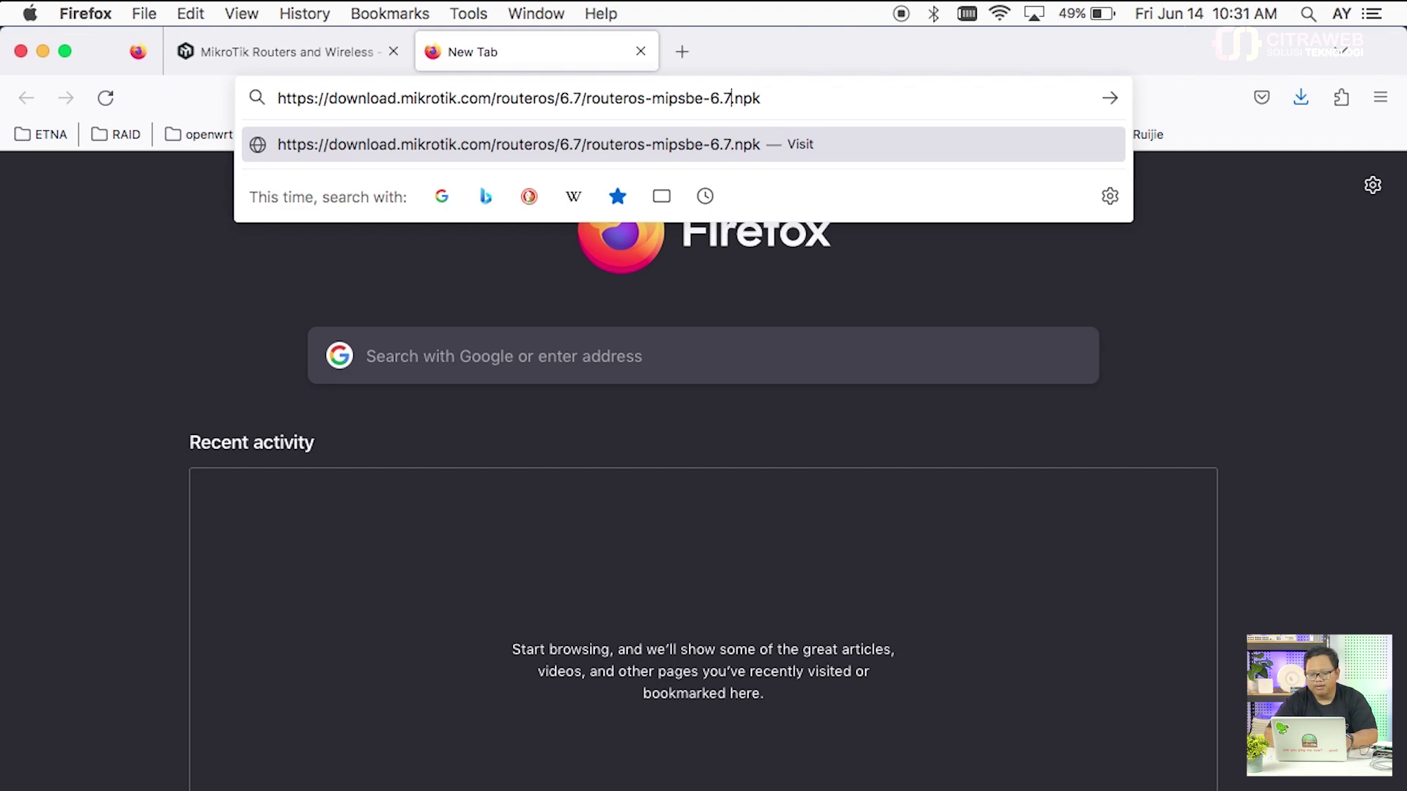
key(Return)
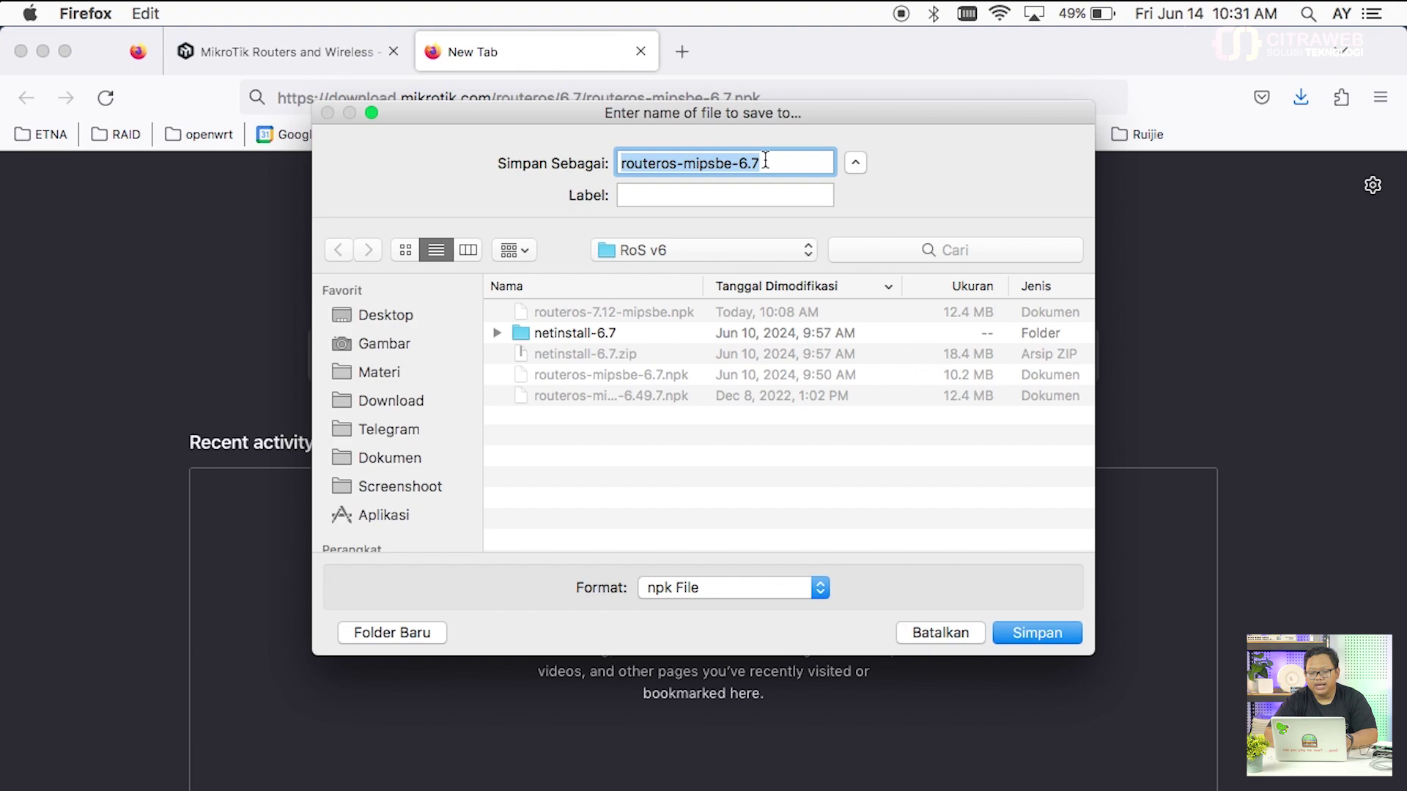
Step: Cancel the routeros-mipsbe-6.7.npk save dialog and close the extra tab
click(780, 166)
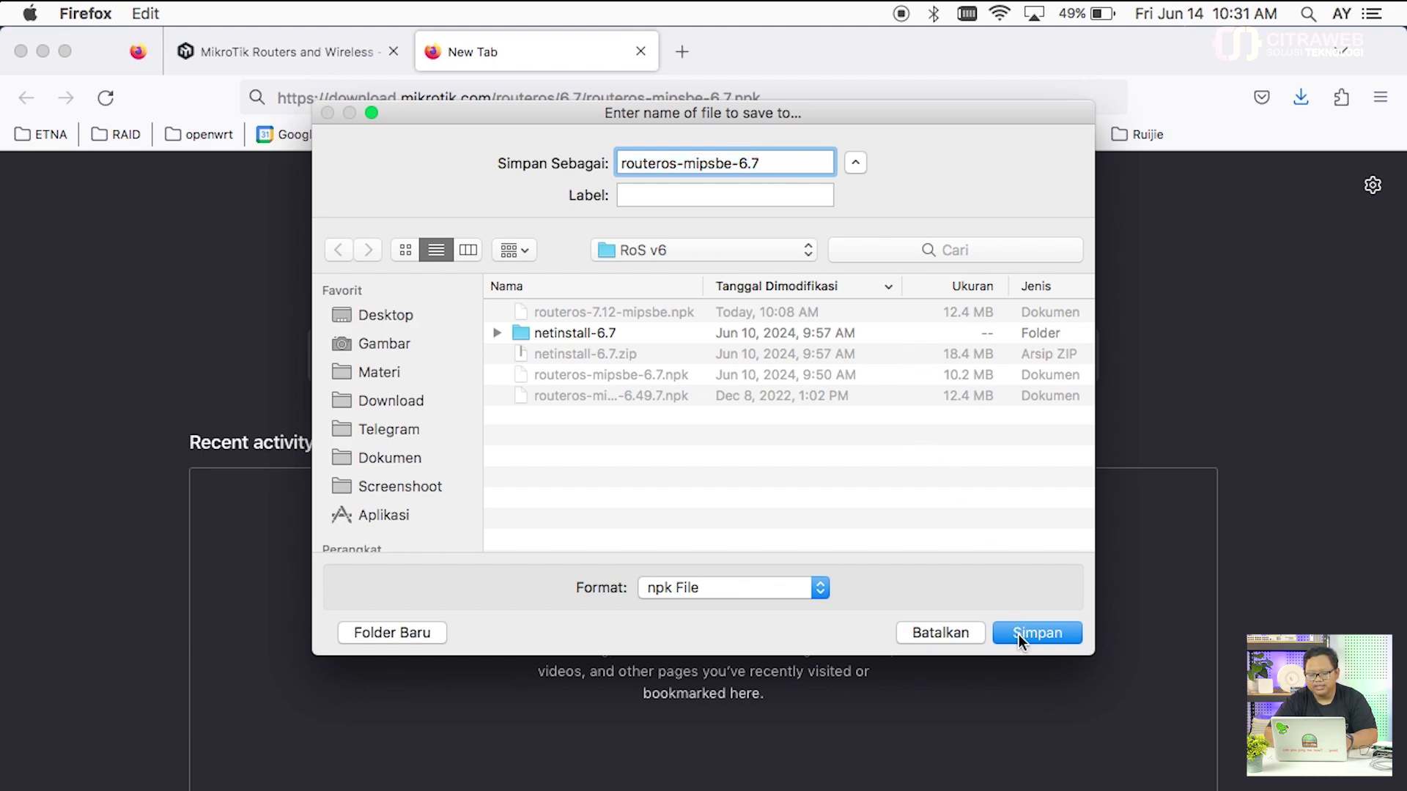
click(940, 633)
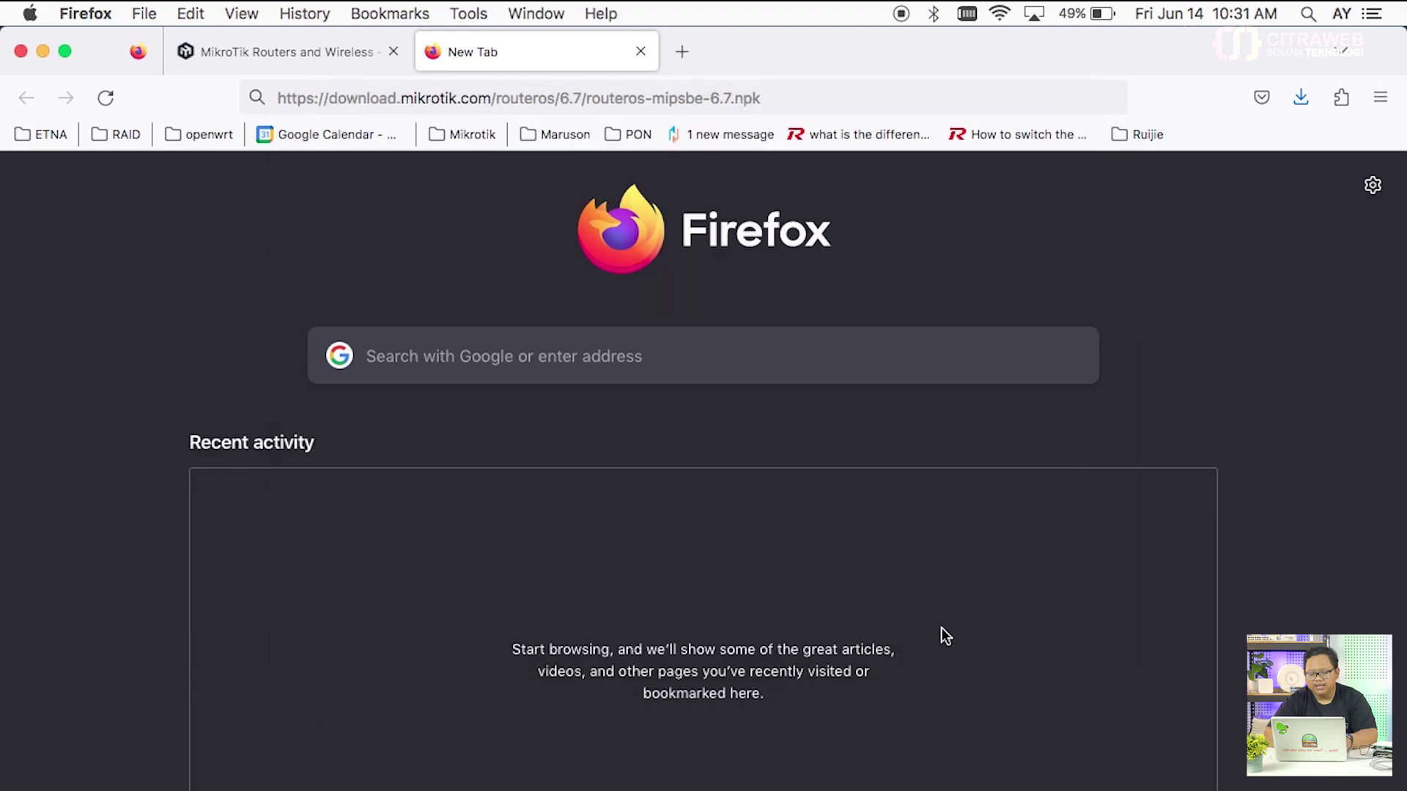
click(641, 52)
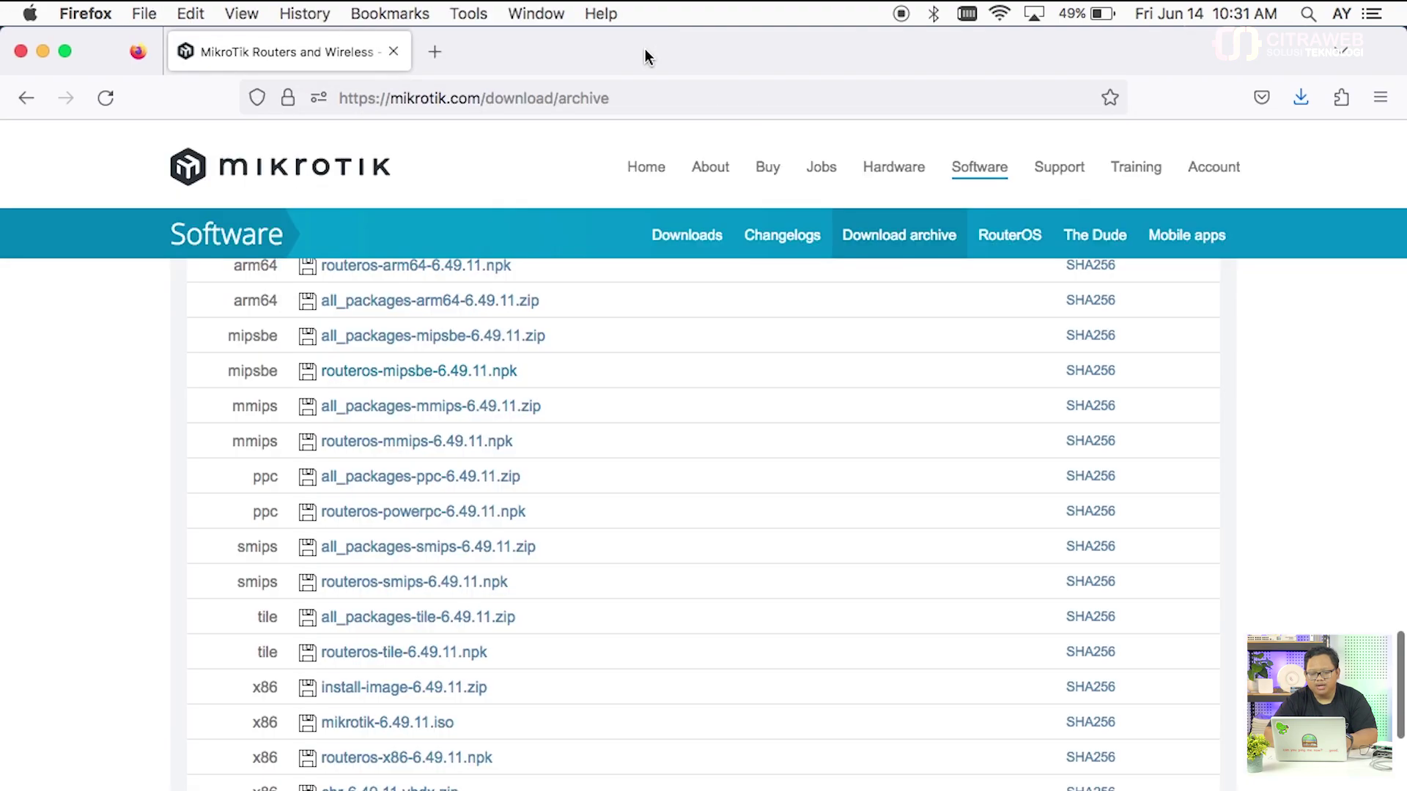
Step: Minimize Firefox and dismiss WinBox's 'Could not connect' error for the RB750 session
click(43, 51)
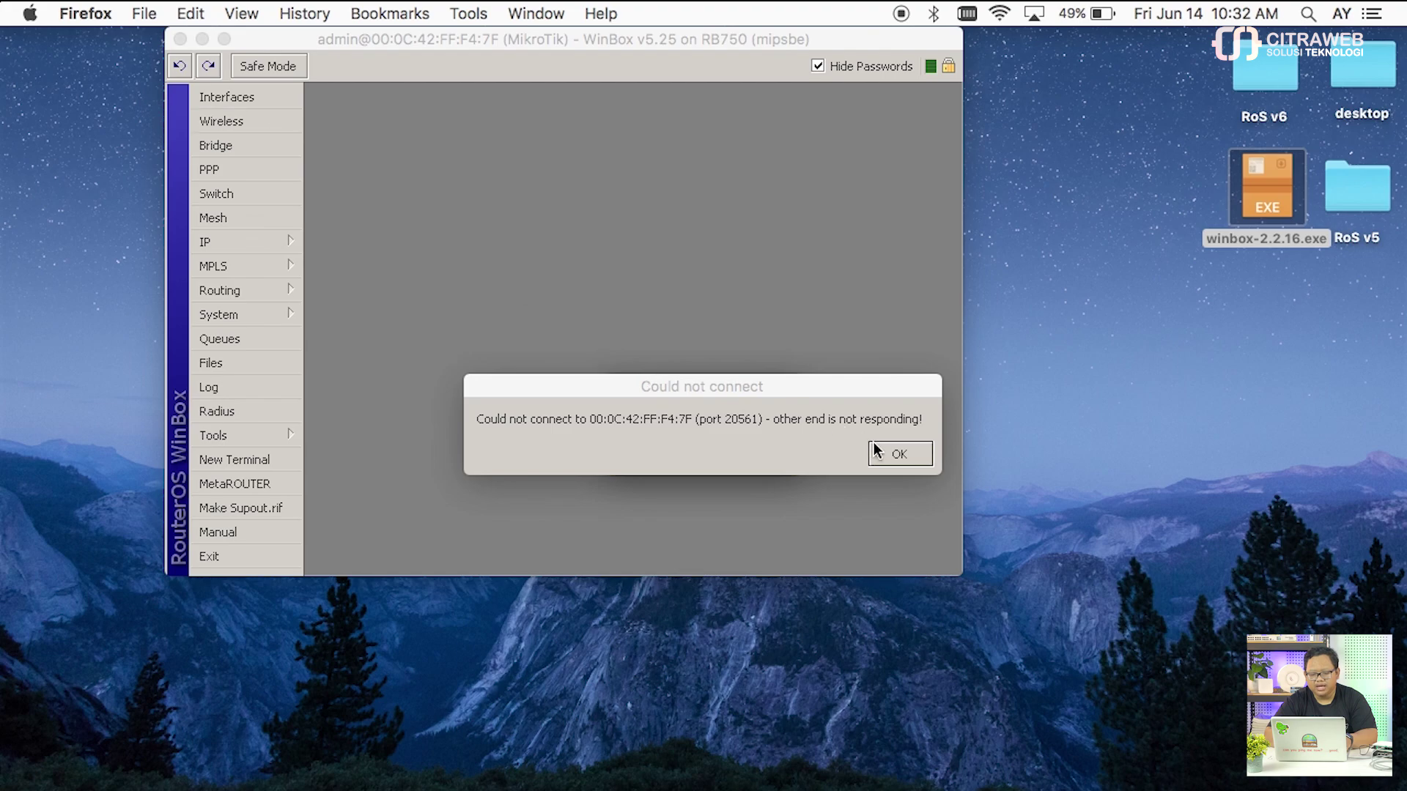
click(895, 454)
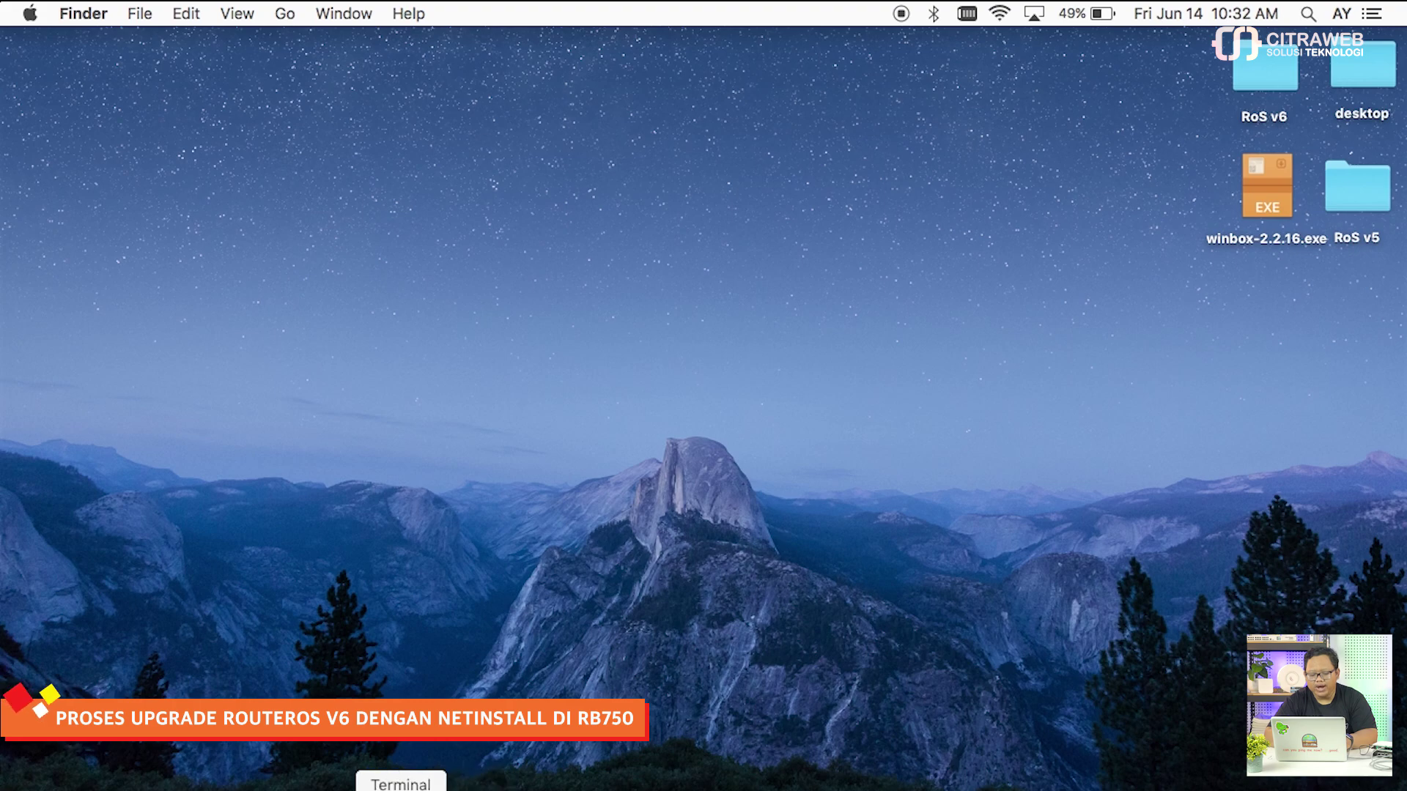
Step: Rerun the previous wine netinstall command in Terminal to relaunch Netinstall v6.7, then browse for a package folder
click(401, 788)
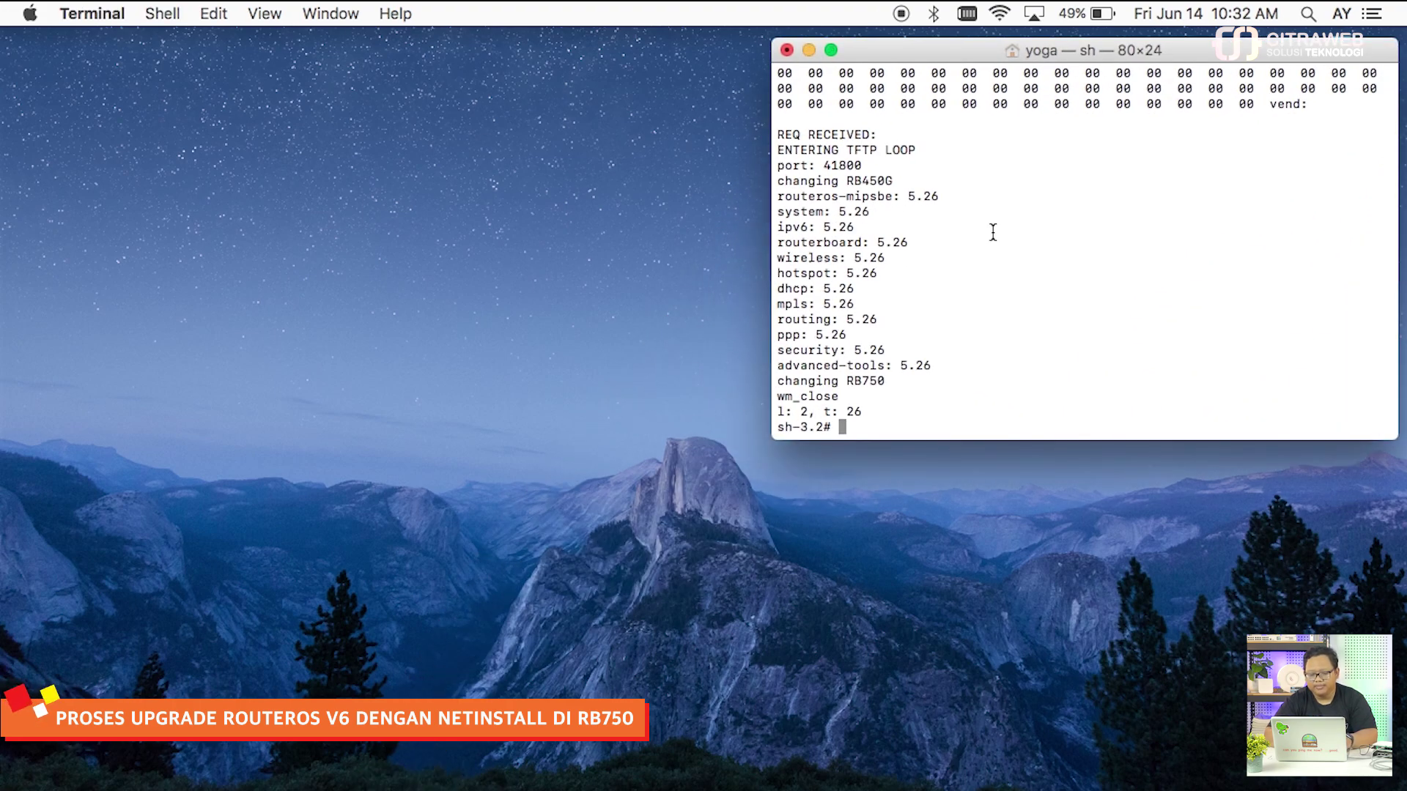
key(Up)
key(Return)
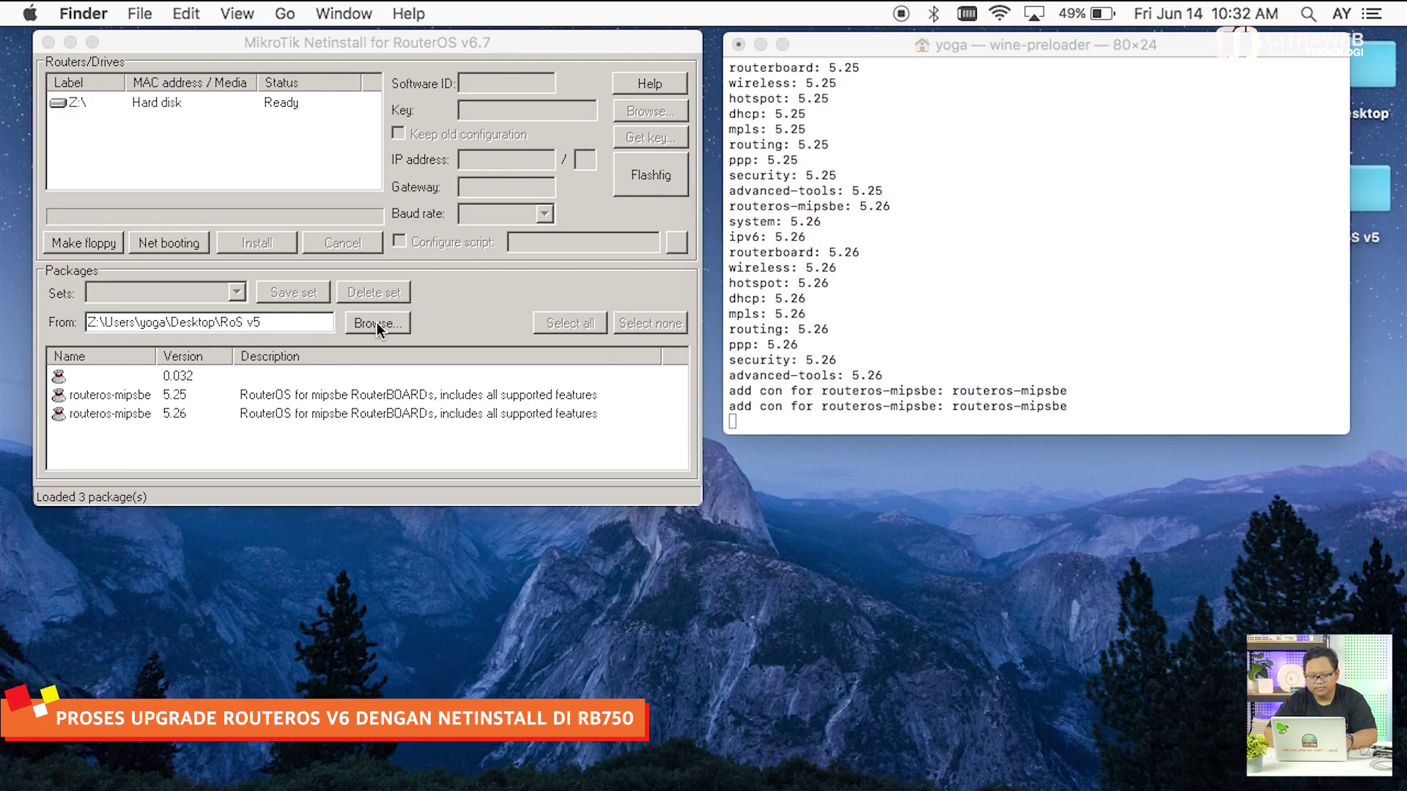
click(376, 322)
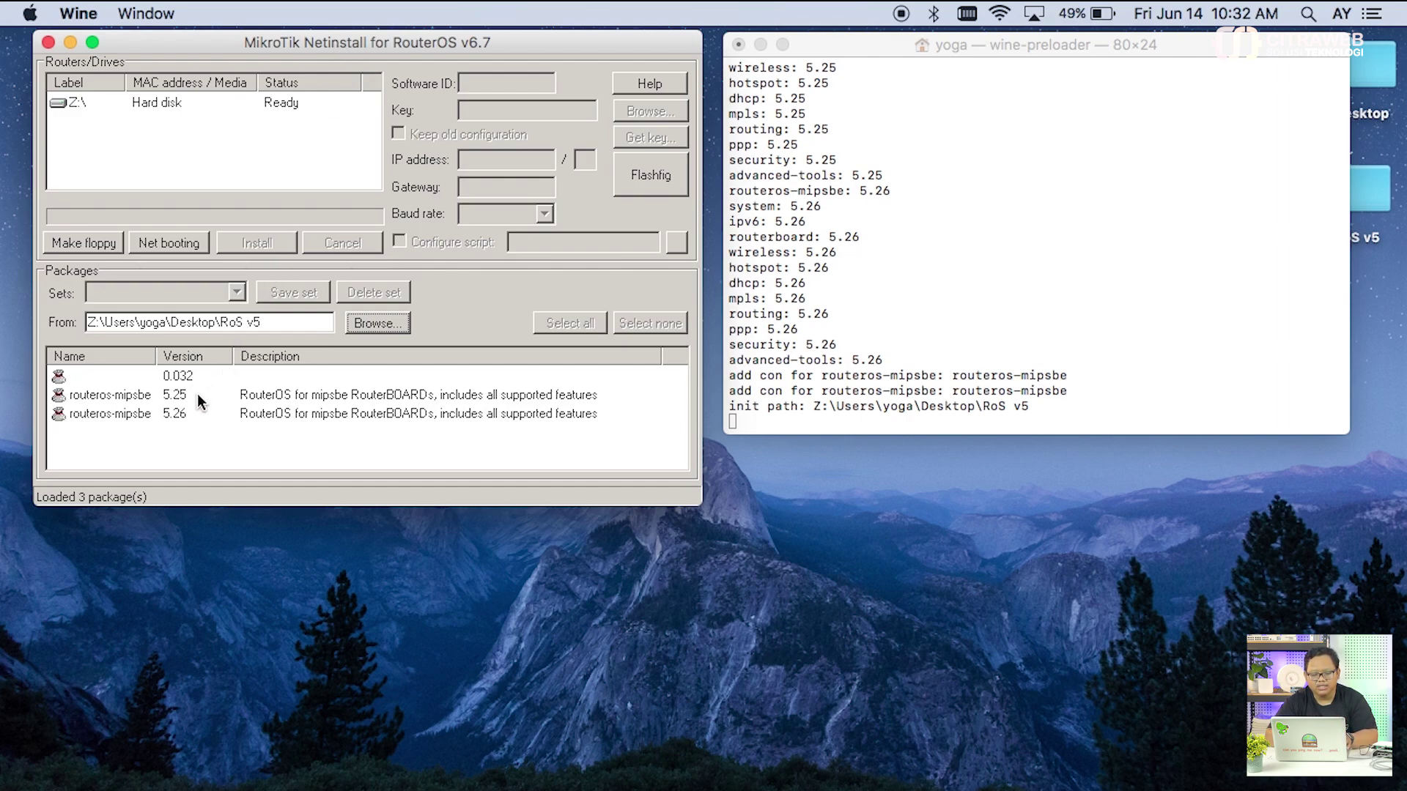
click(383, 321)
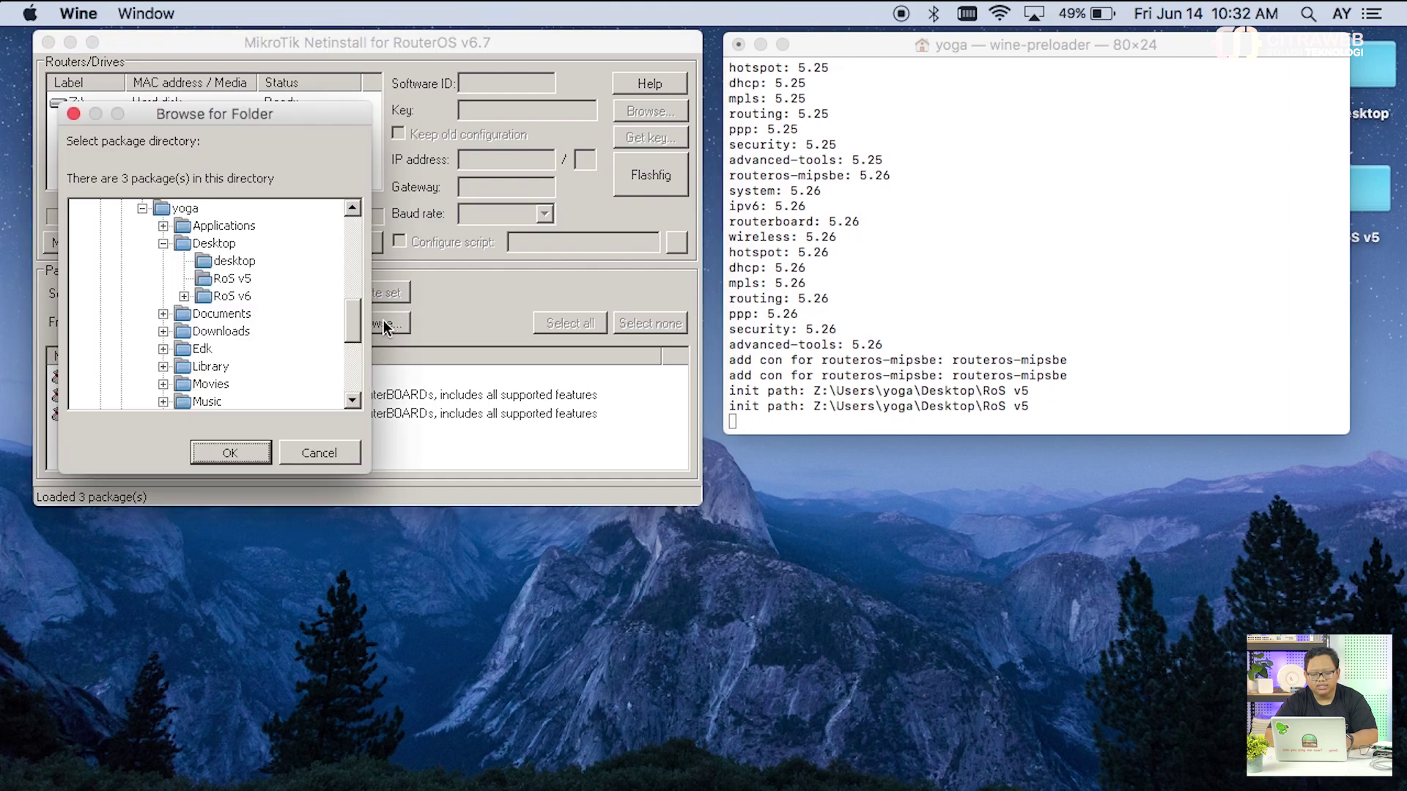
Step: Choose Desktop > RoS v6 as the package folder, loading system 7.12 and routeros-mipsbe 6.49.7 and 6.7
click(250, 293)
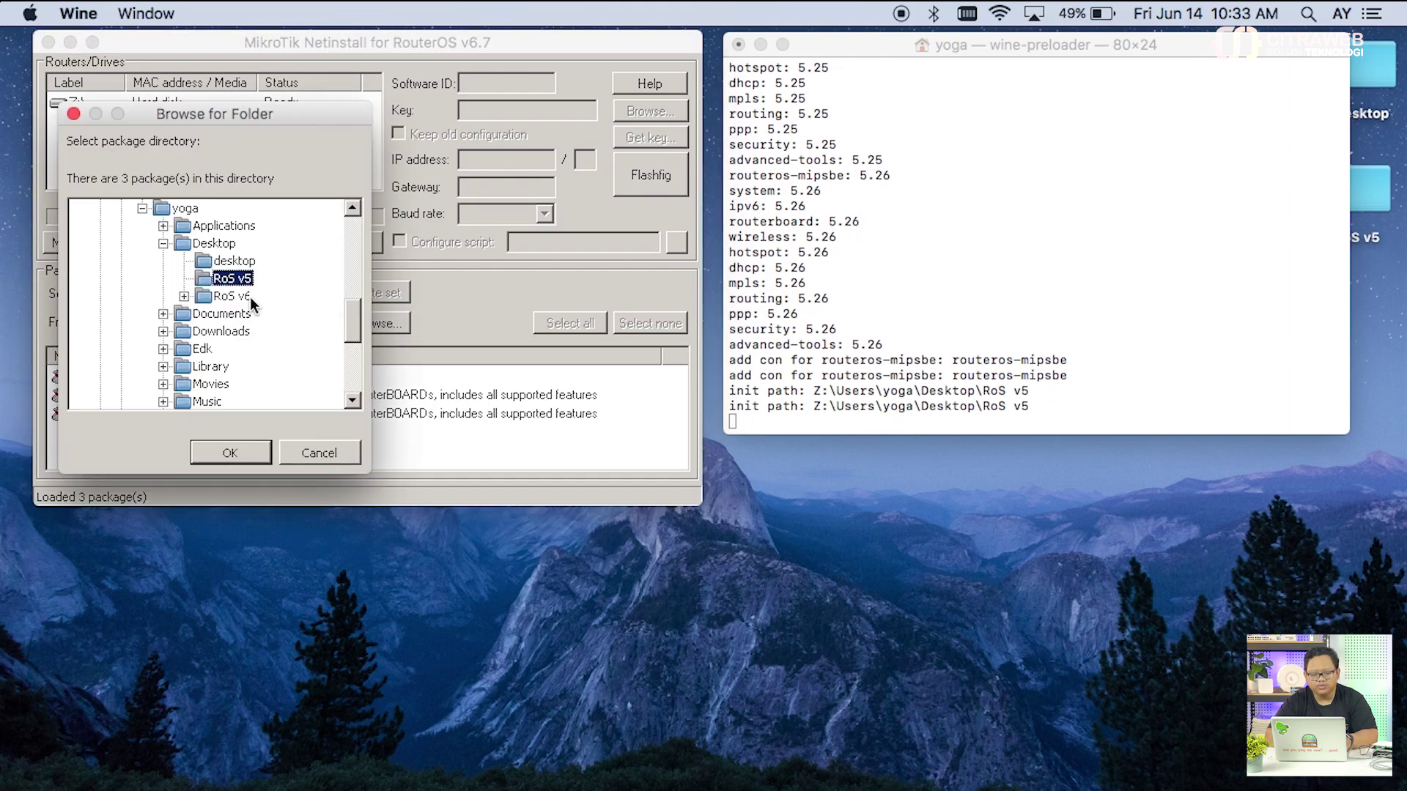
click(238, 444)
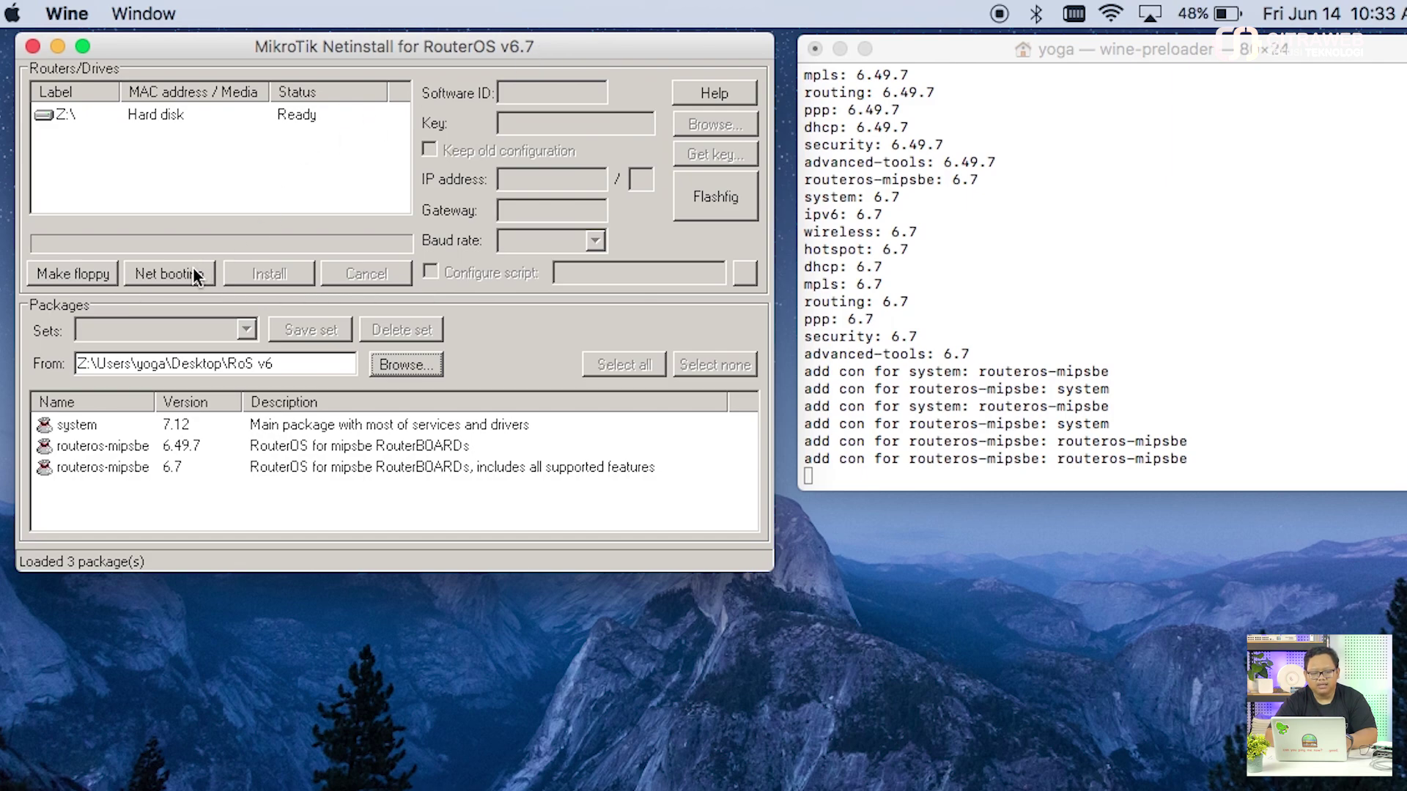
click(168, 274)
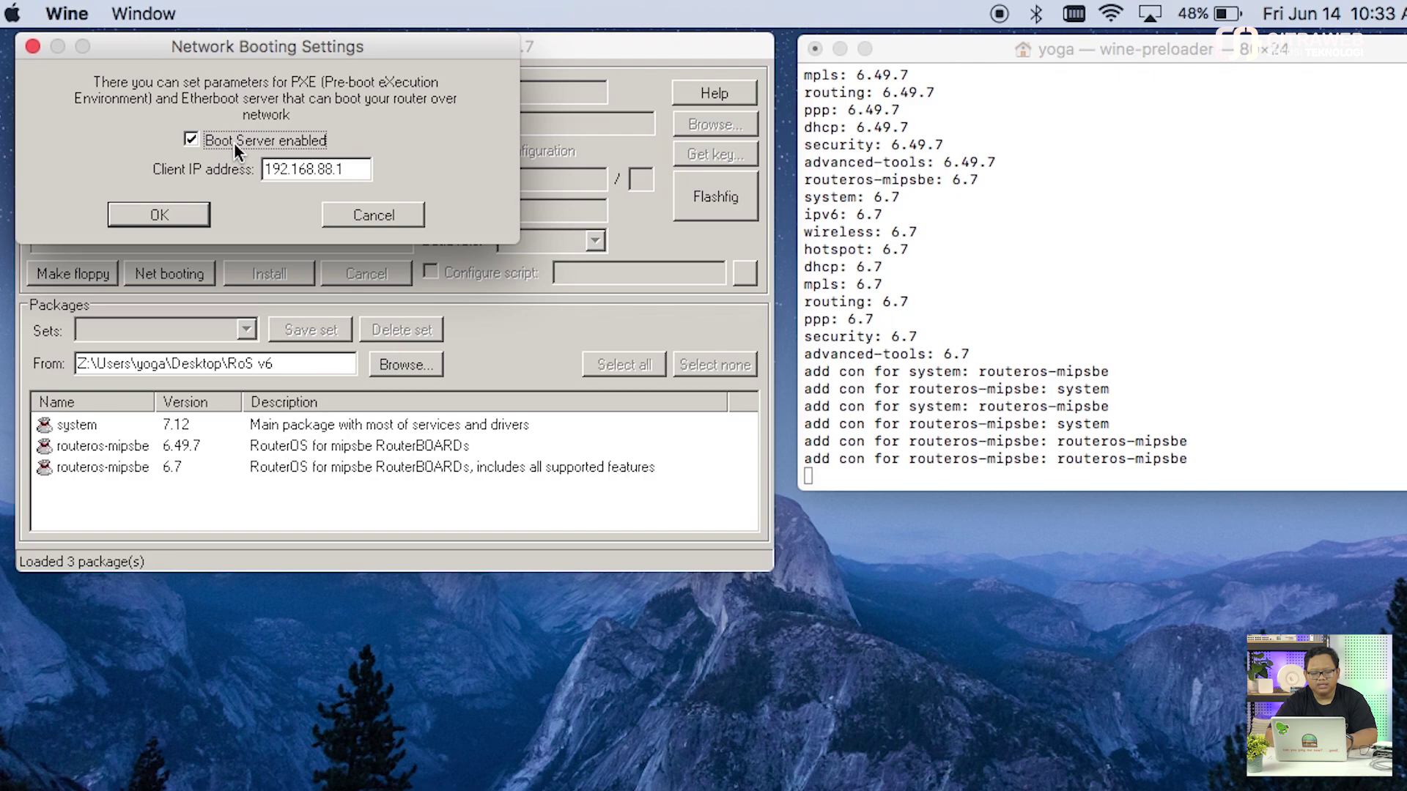
click(368, 170)
key(super+Tab)
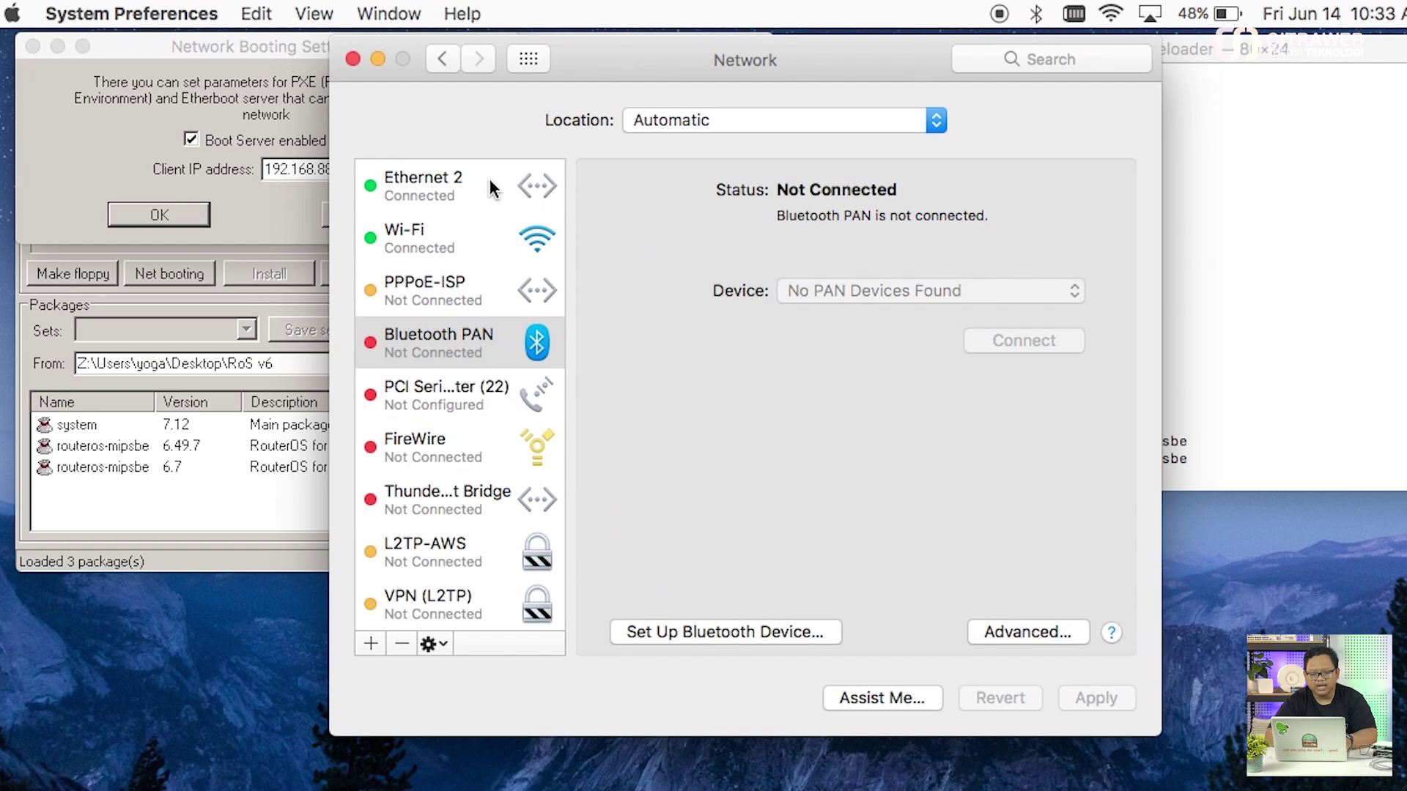
click(486, 185)
drag(643, 68, 1052, 50)
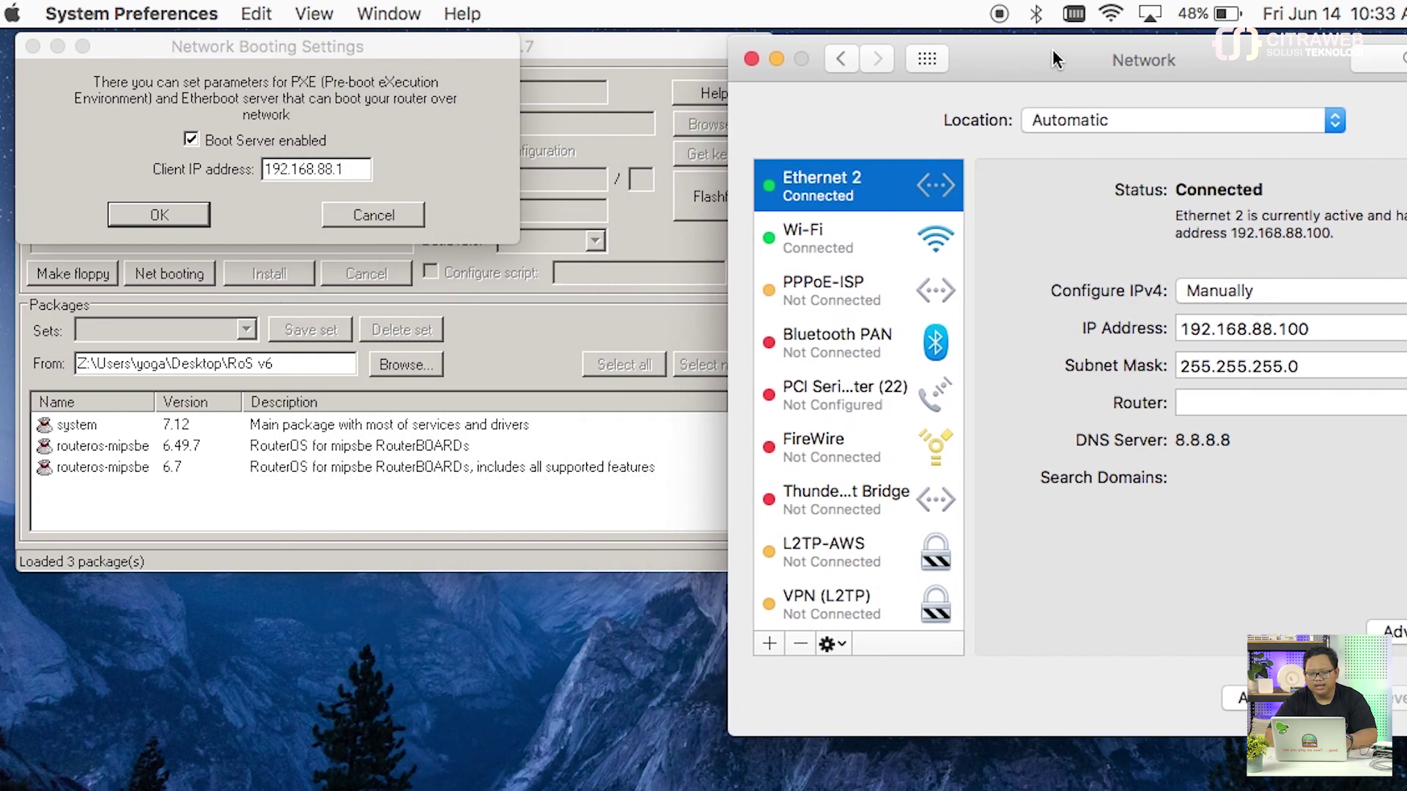
click(1347, 326)
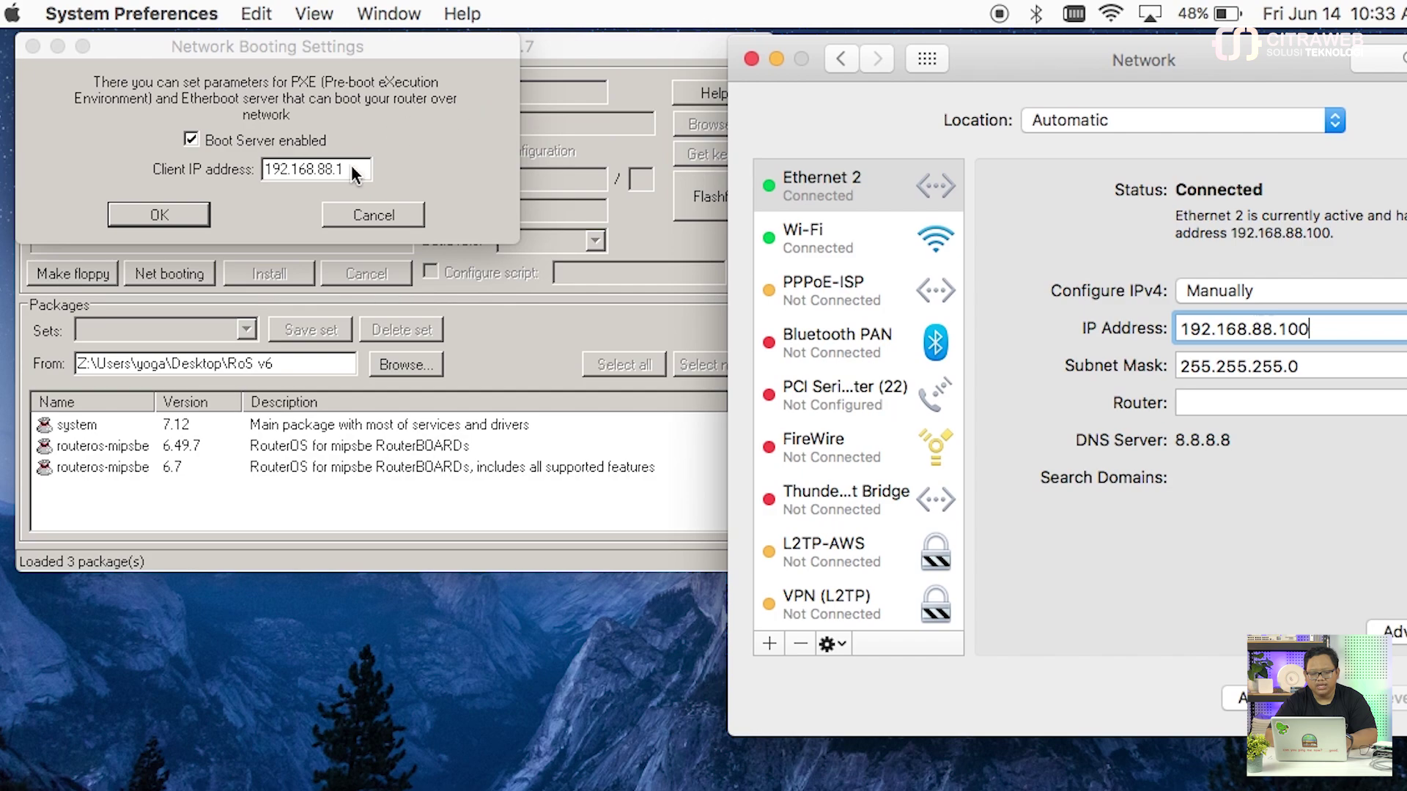
click(777, 59)
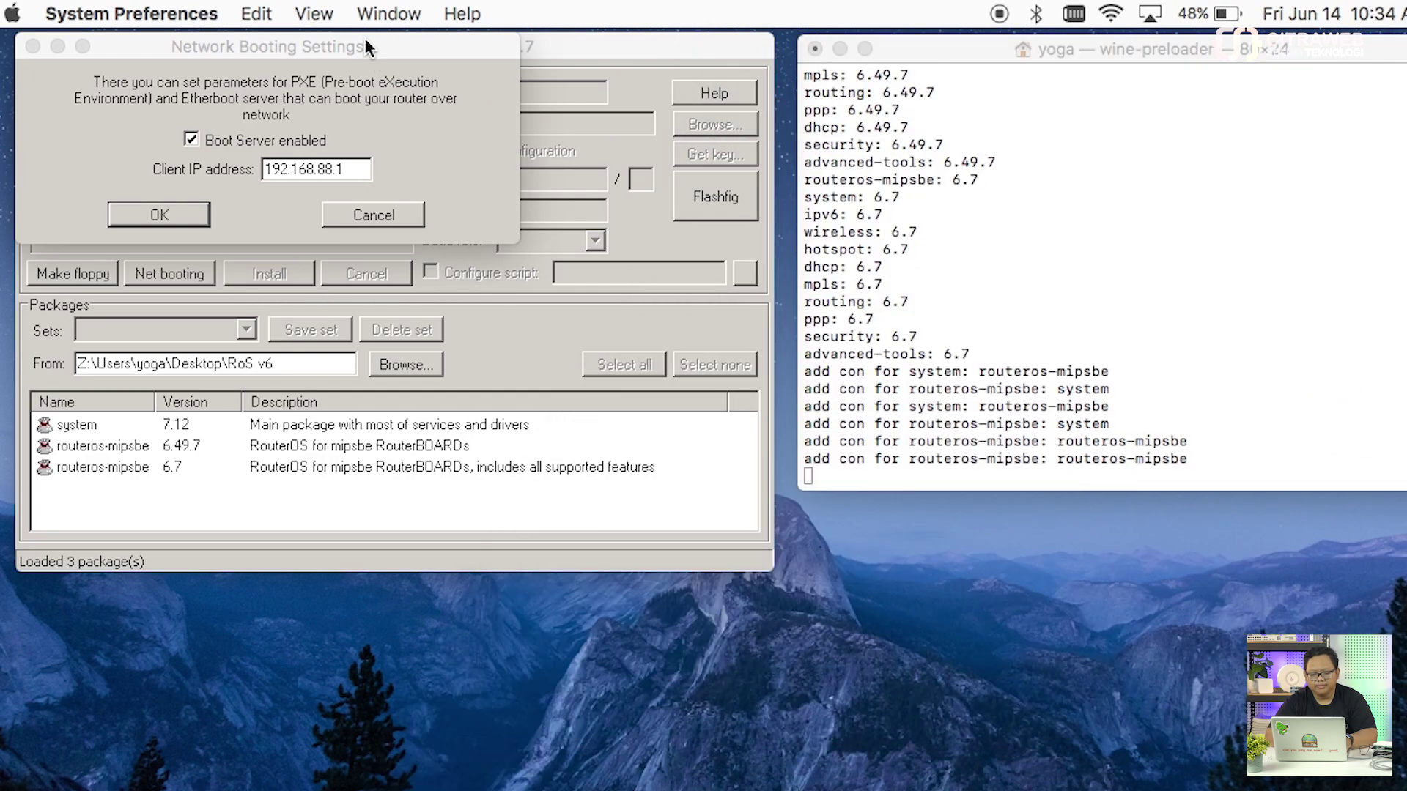
drag(366, 38, 443, 70)
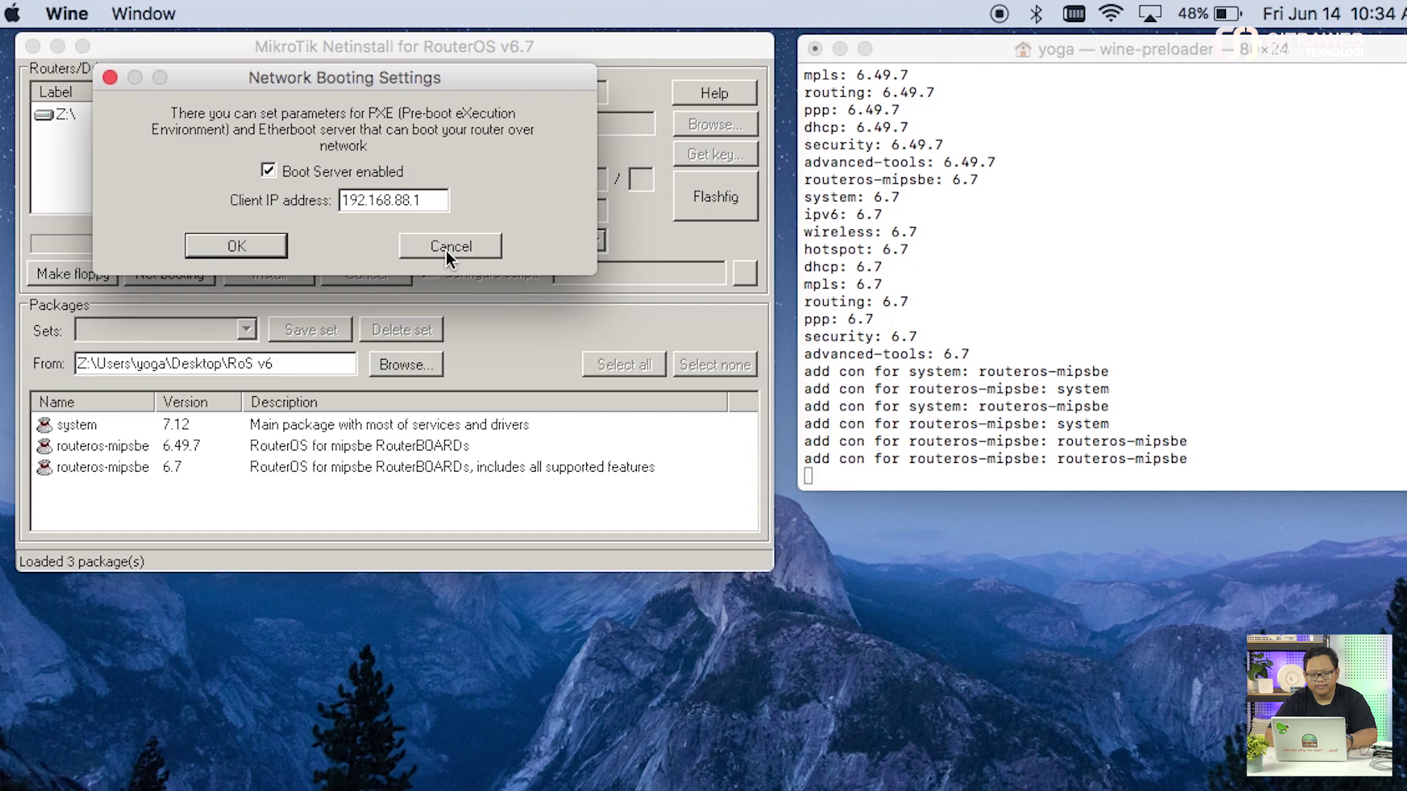
click(471, 241)
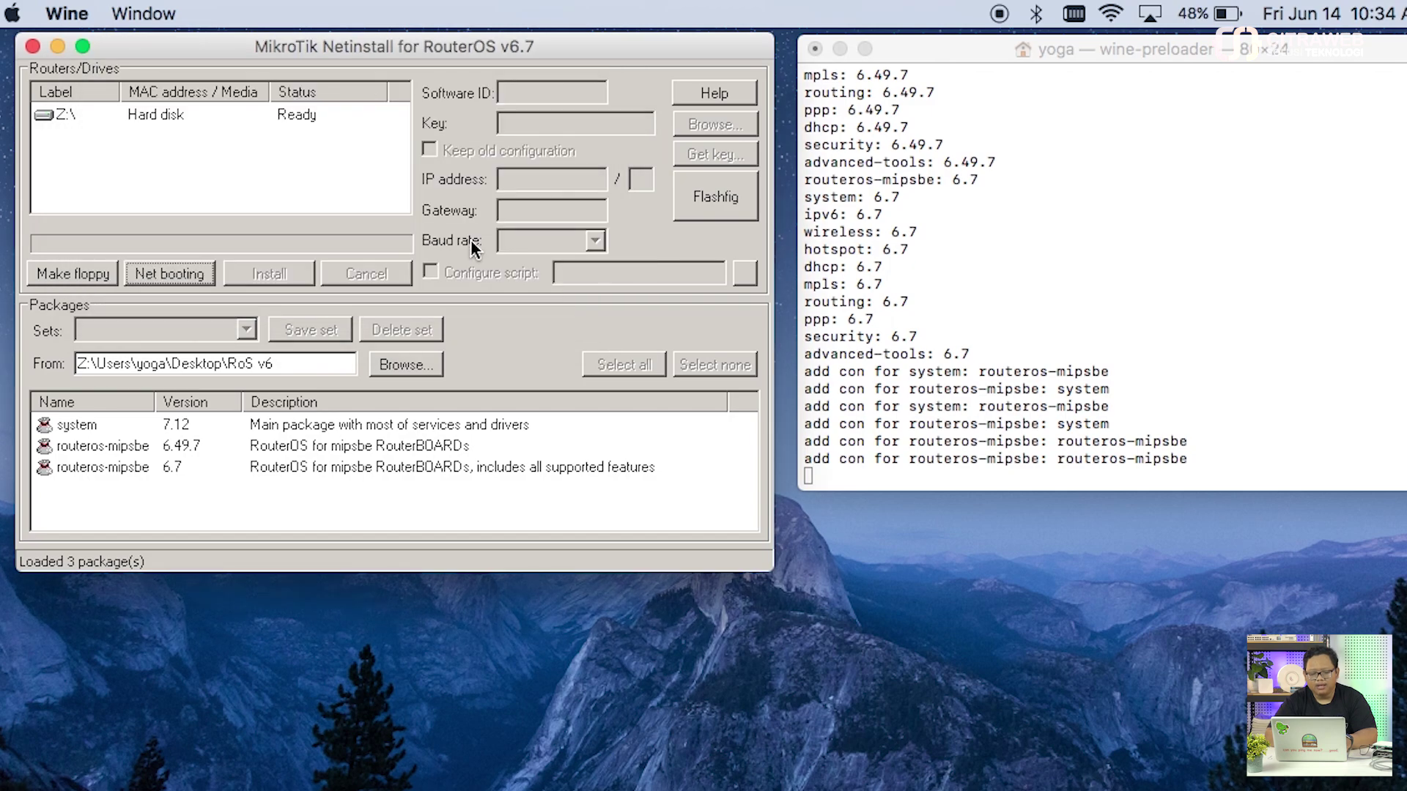
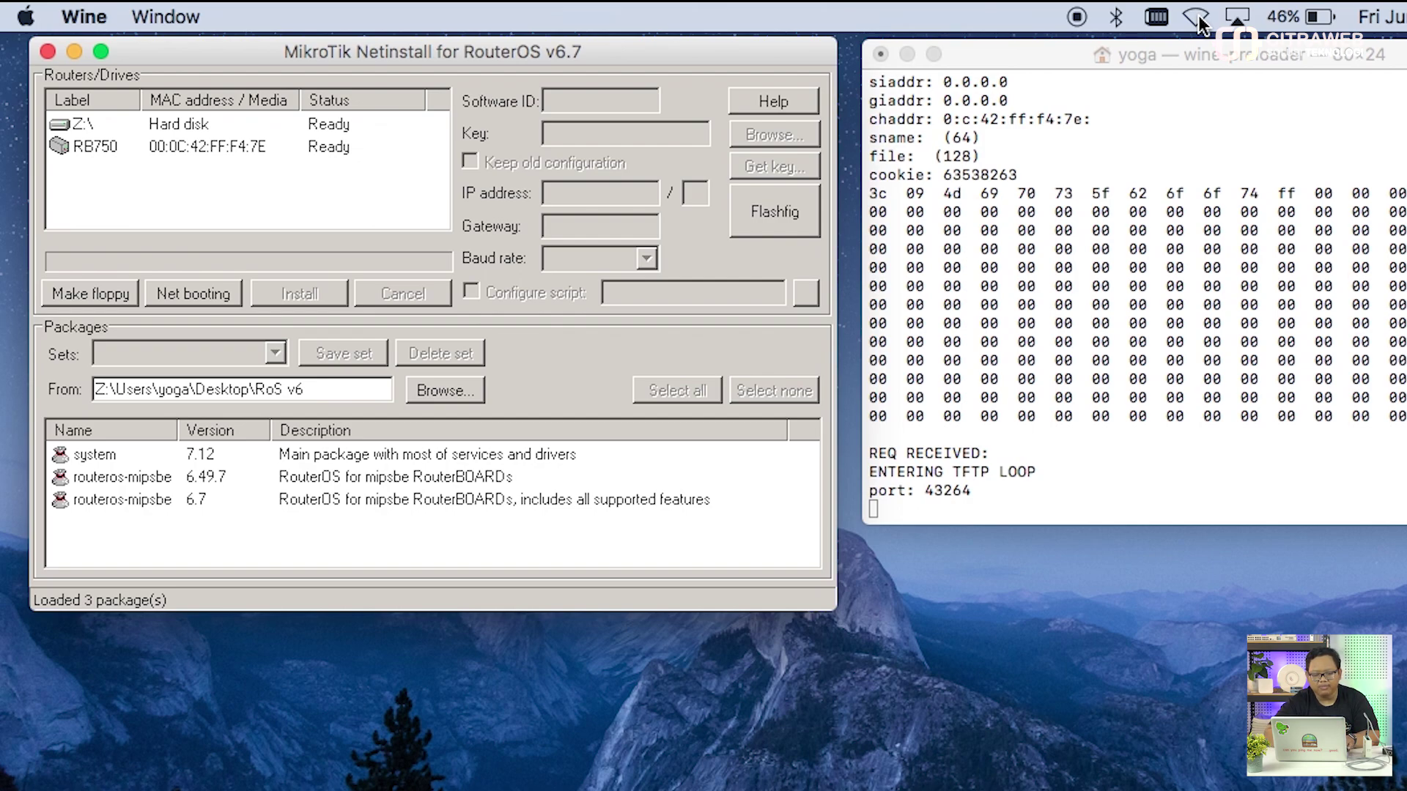
Step: Select the RB750 entry in Netinstall's Routers/Drives list
click(252, 147)
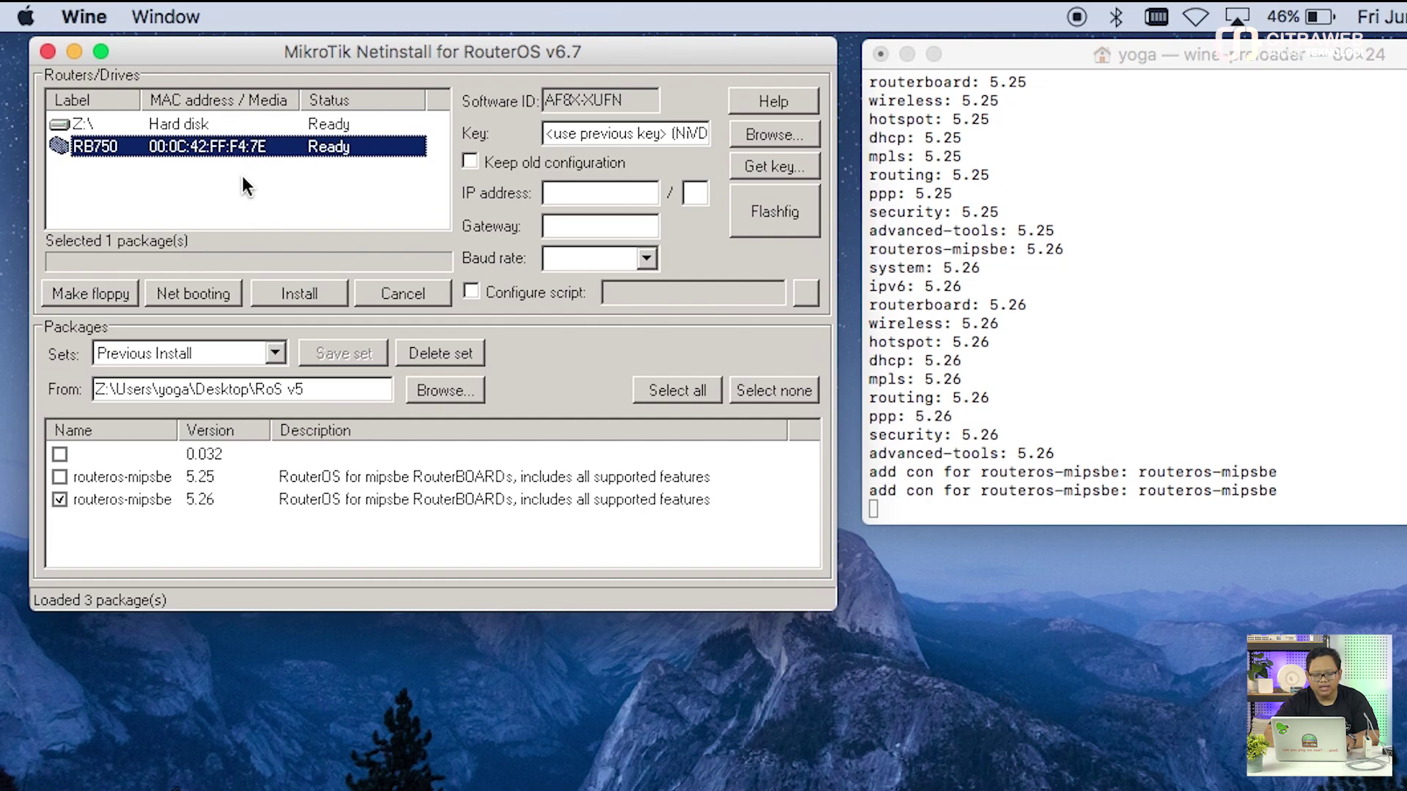
Step: Load the package files from the Desktop\RoS v6 folder
click(432, 388)
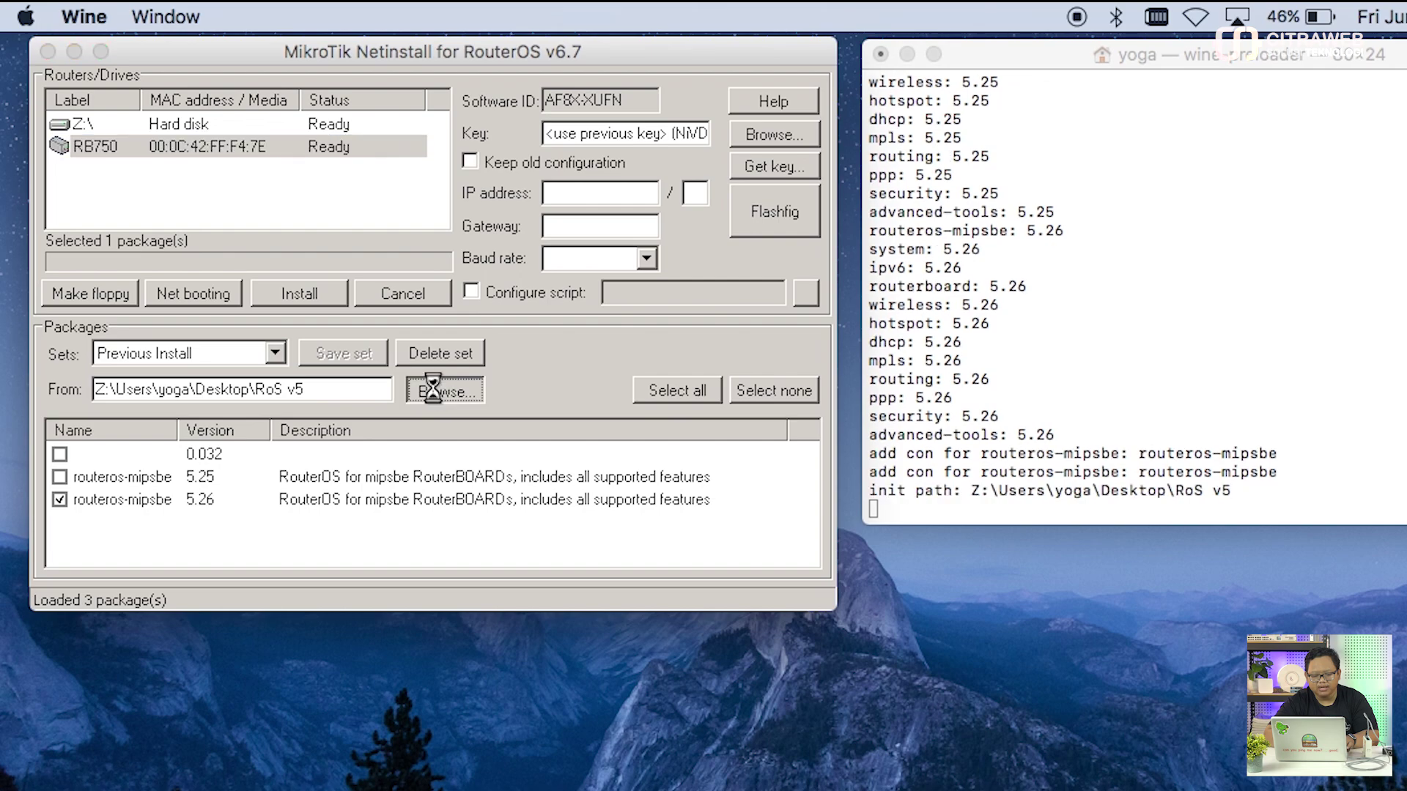
click(270, 357)
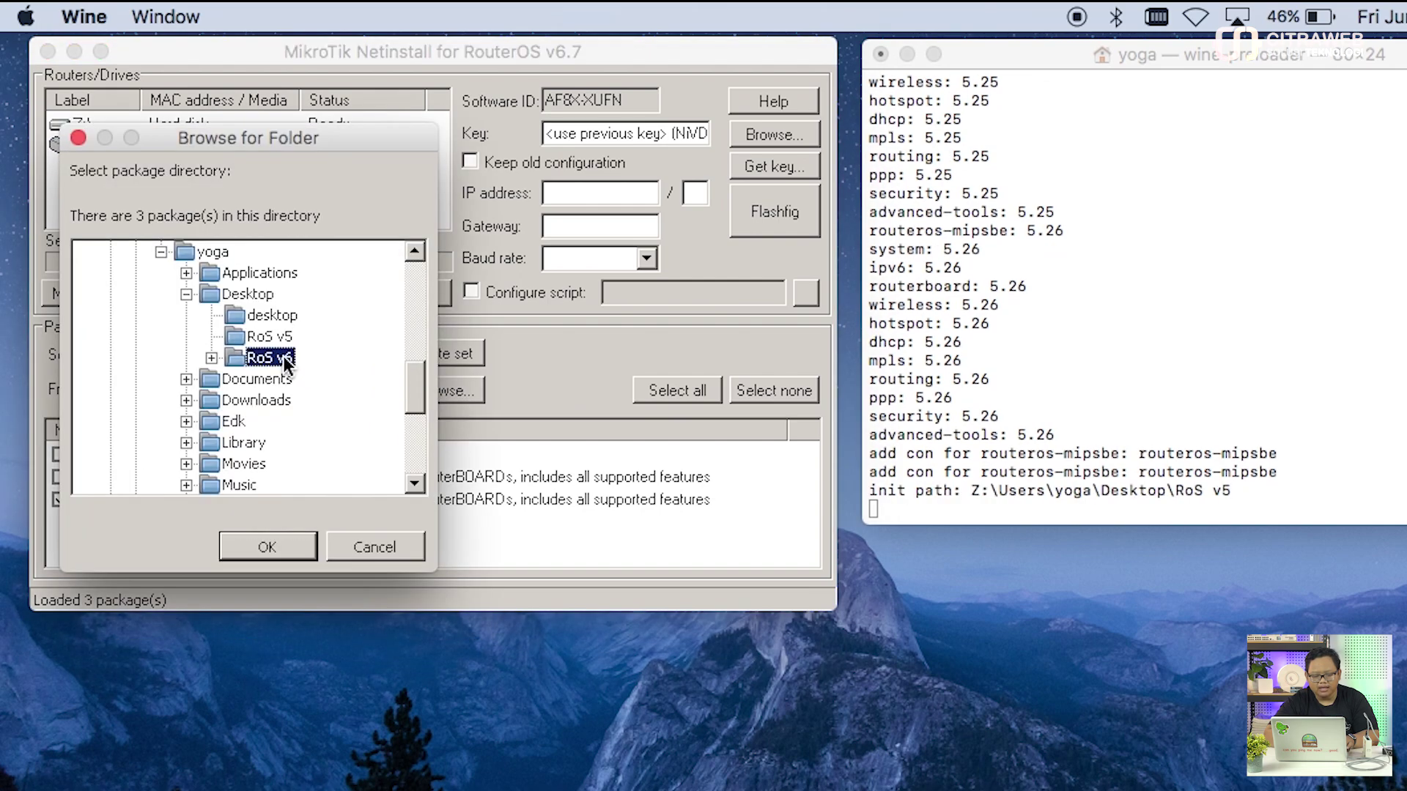
click(280, 555)
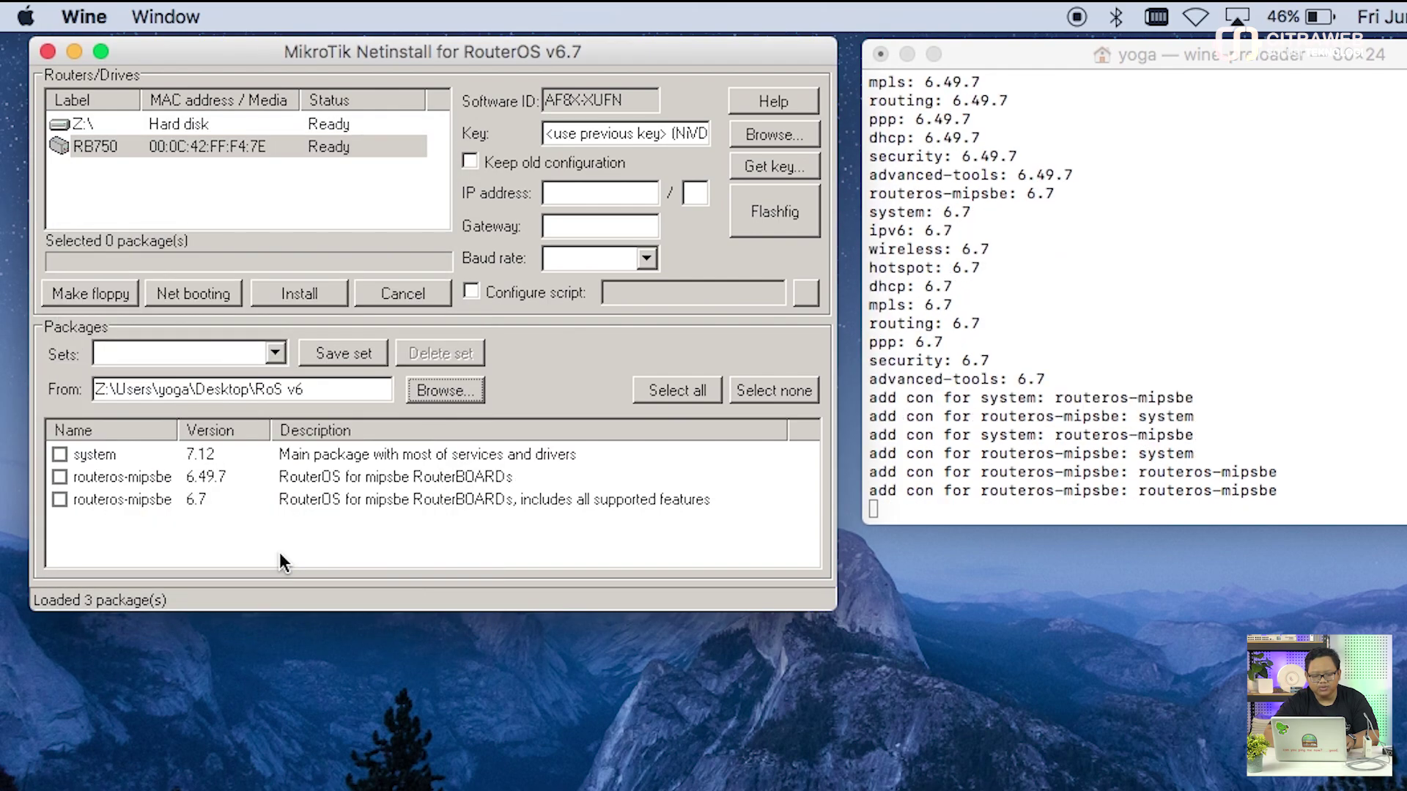
Step: Tick routeros-mipsbe 6.49.7 and install it onto the RB750
click(229, 452)
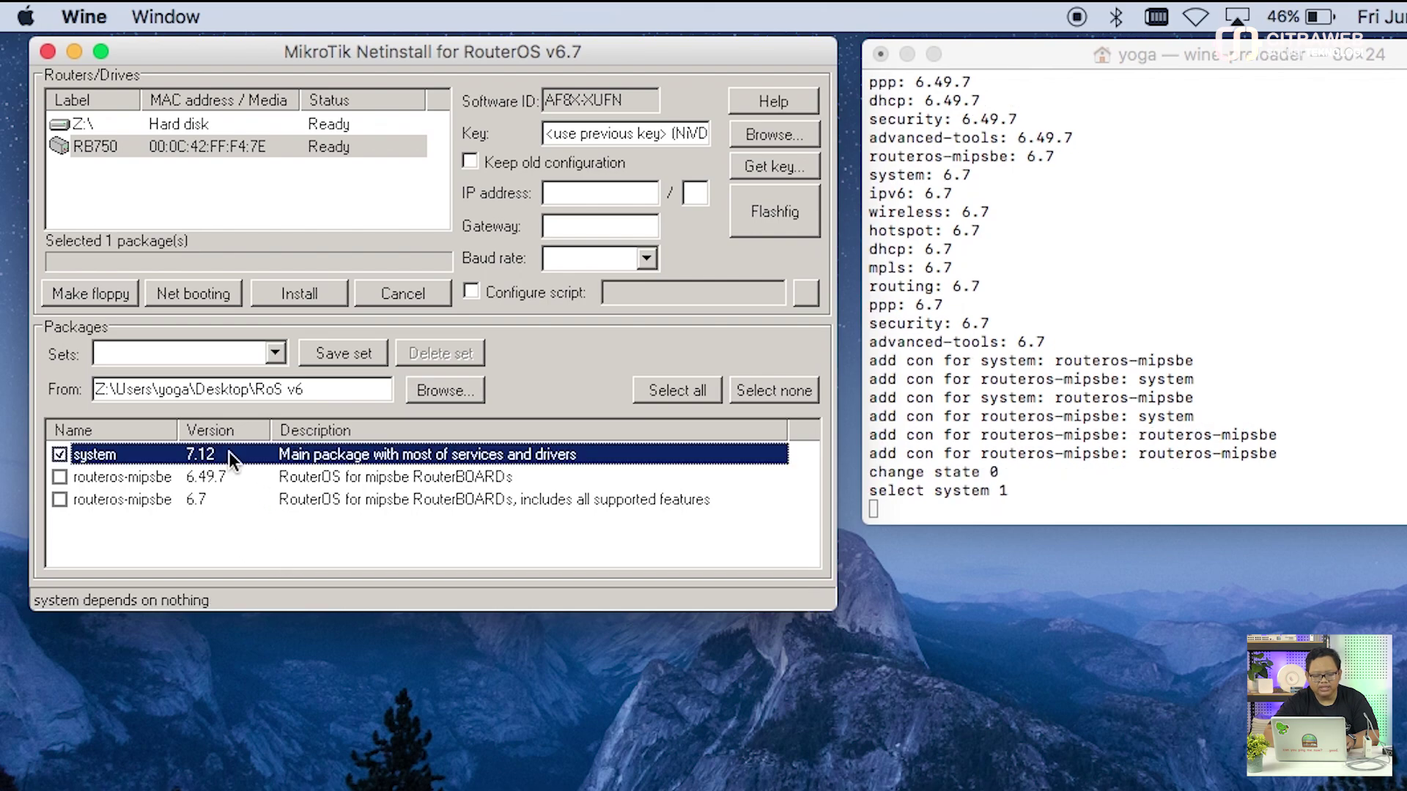
click(225, 478)
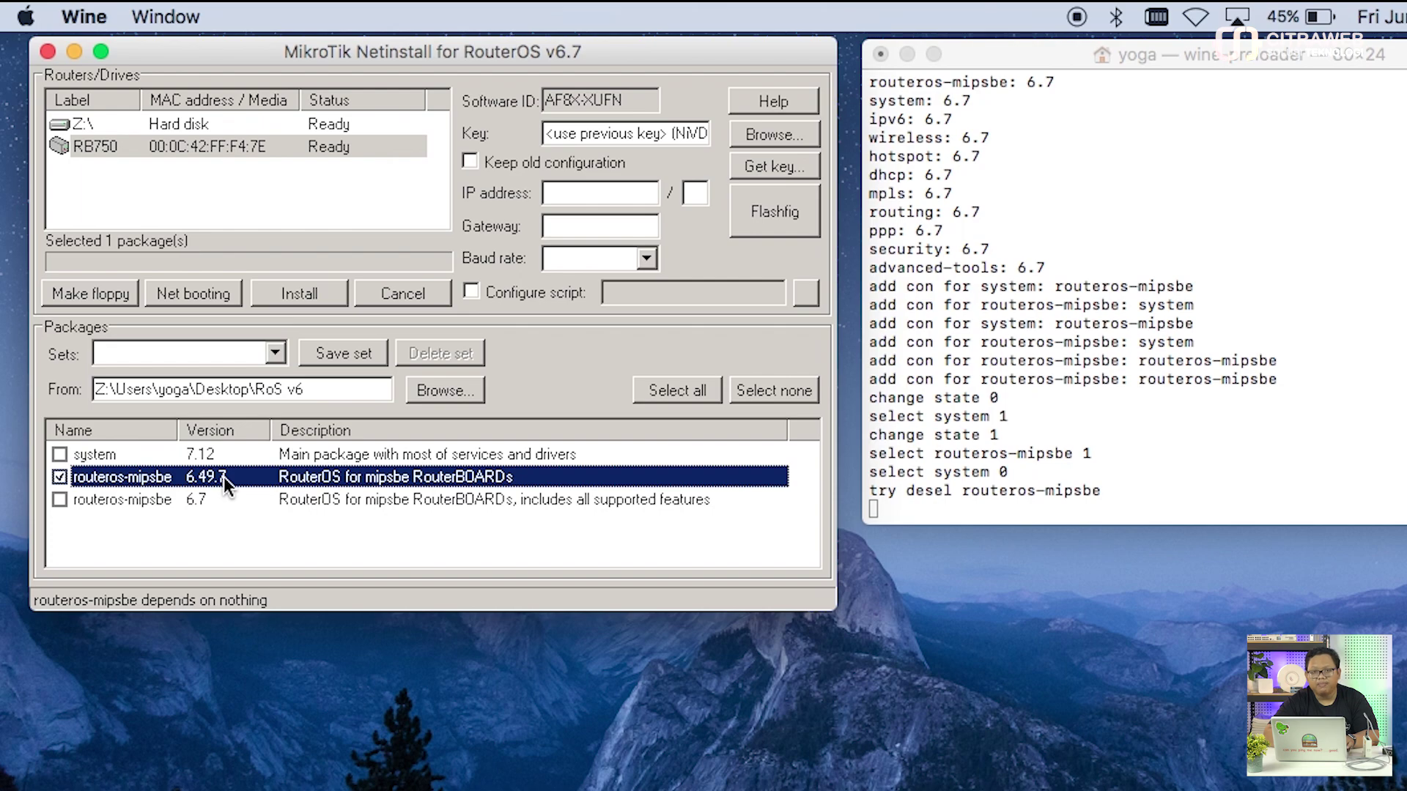
click(62, 475)
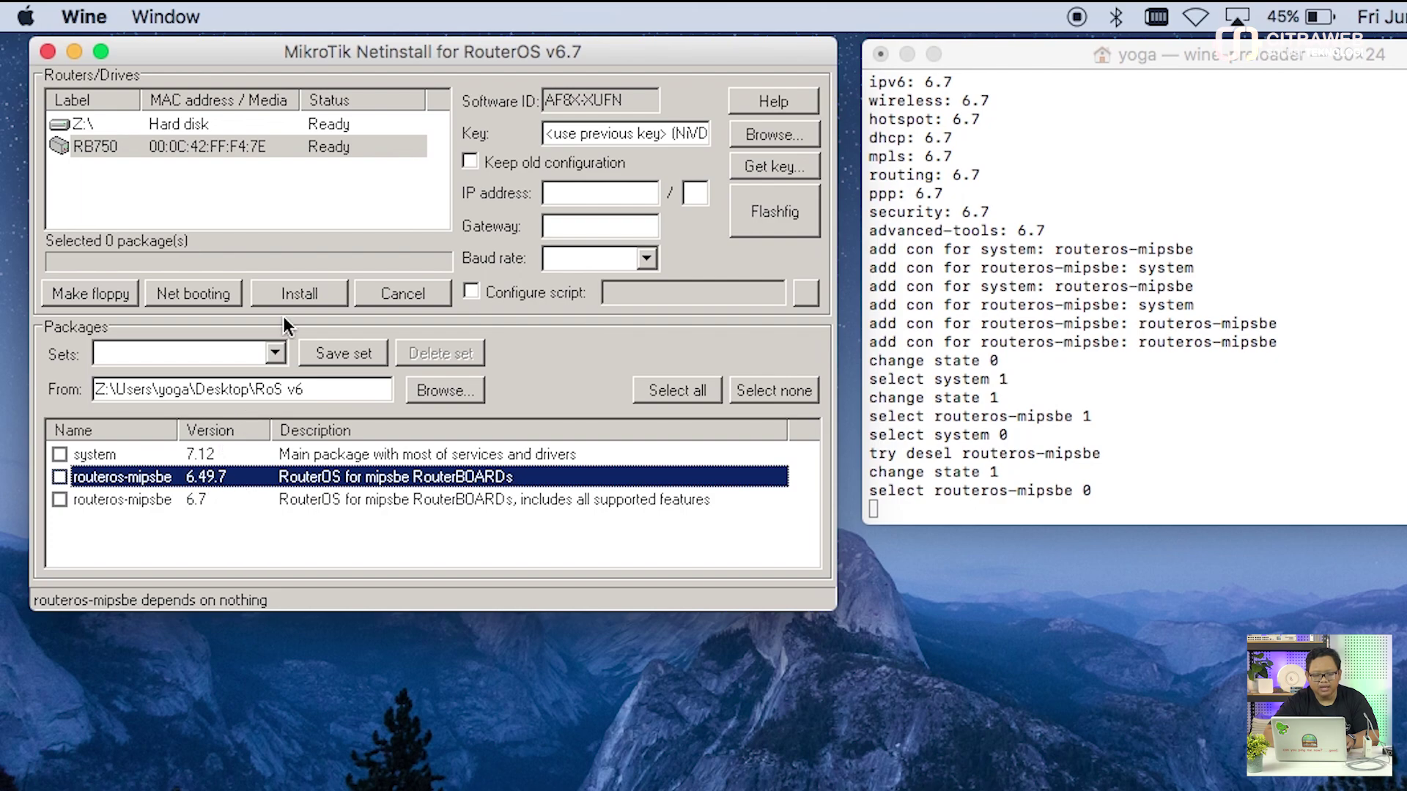
click(286, 291)
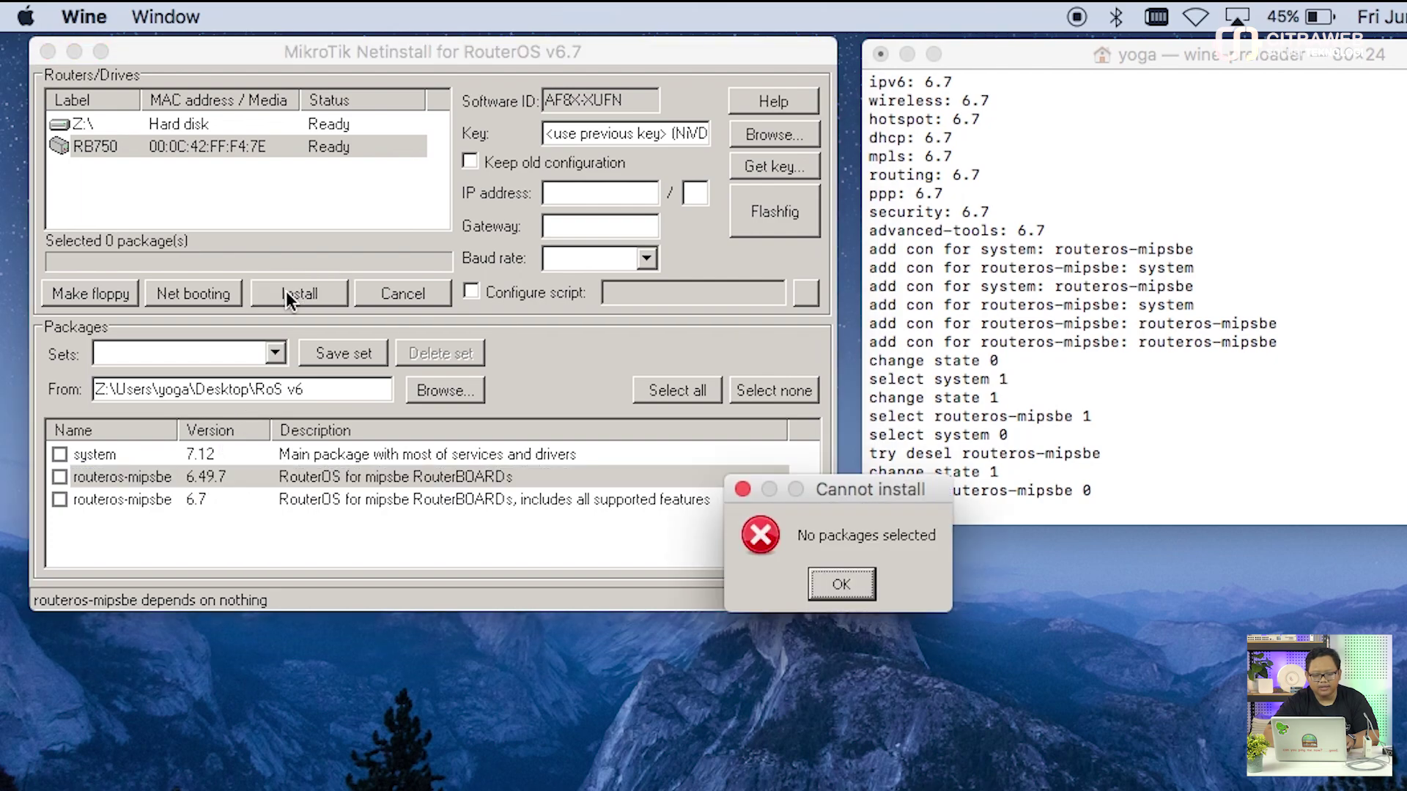
click(820, 570)
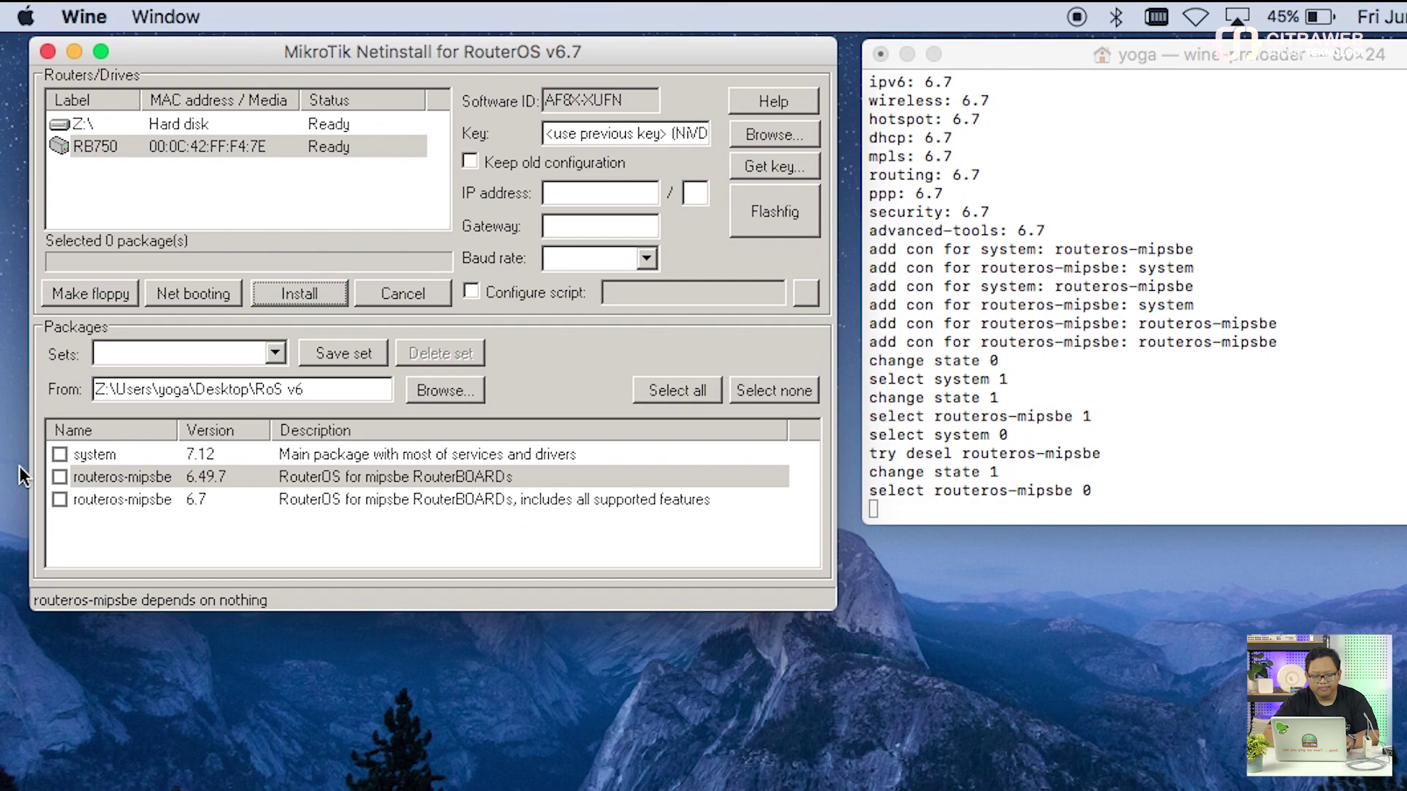
click(61, 477)
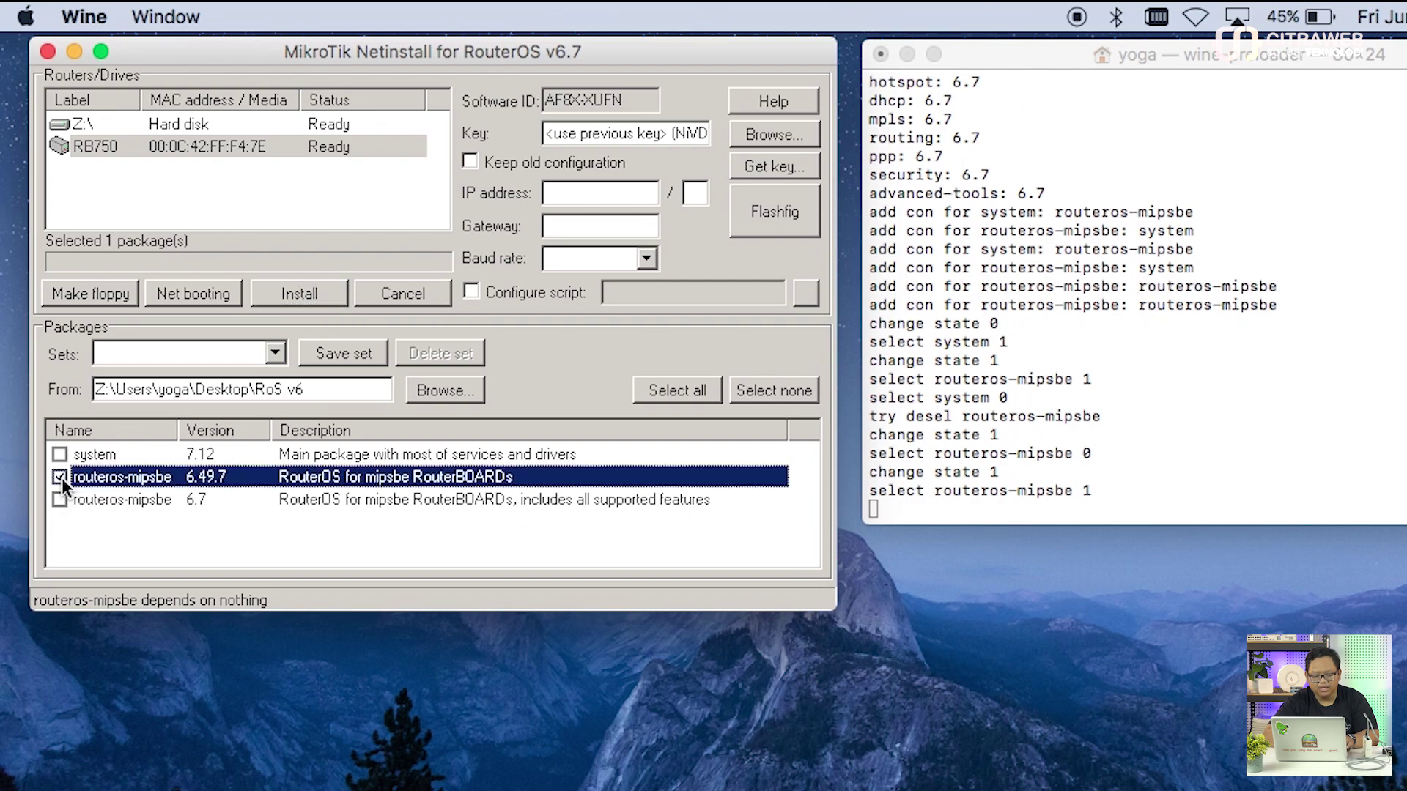
click(306, 295)
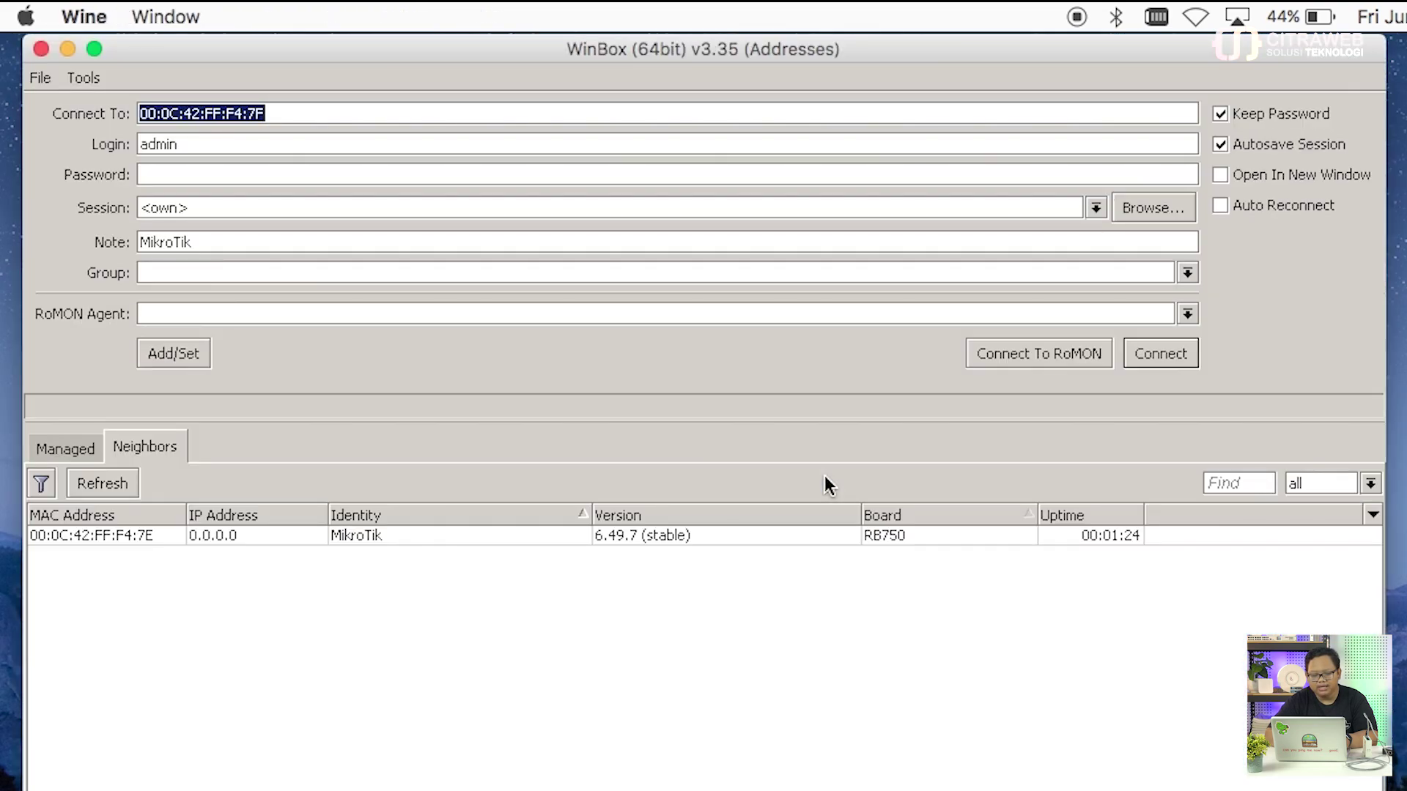
Step: Refresh Neighbors and connect to the RB750 using its MAC address
click(121, 477)
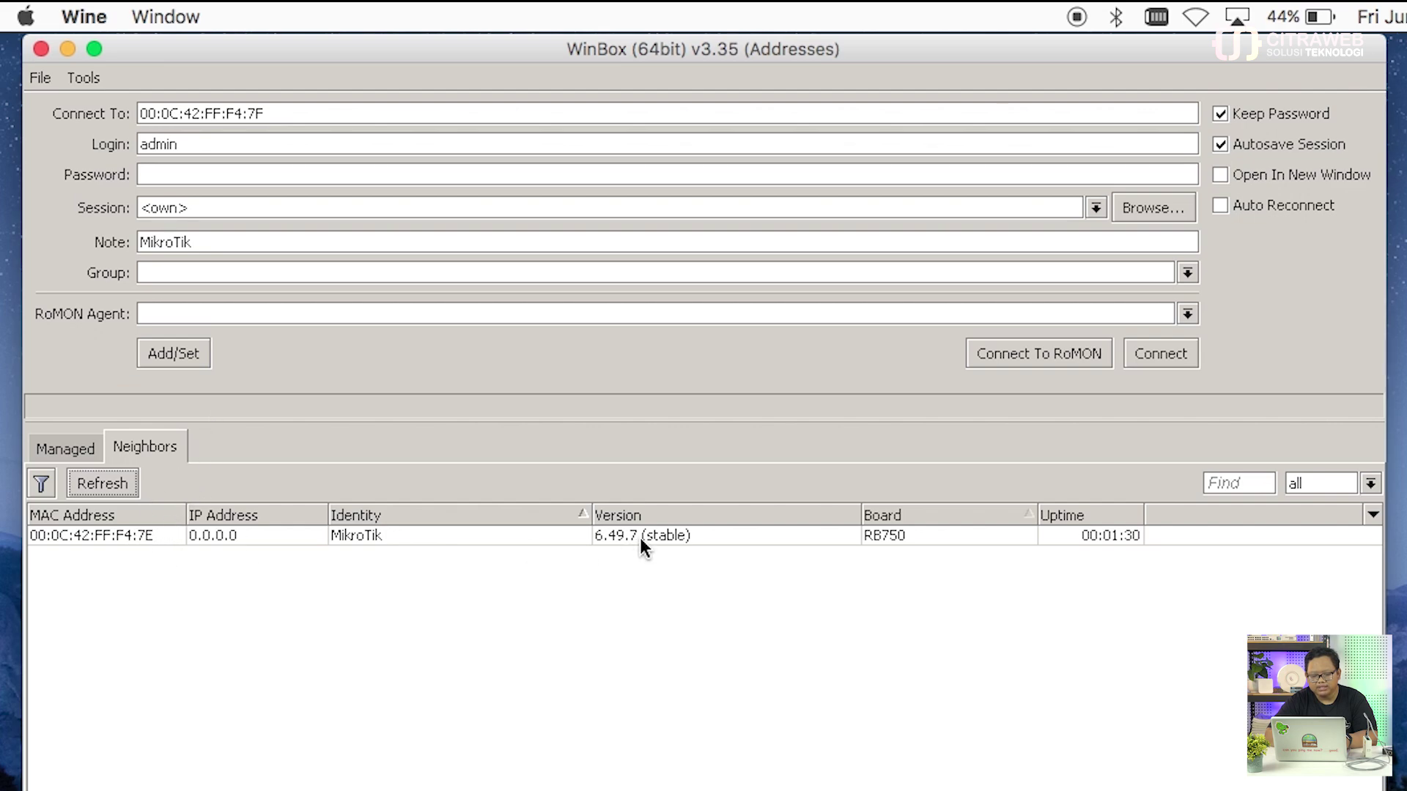
click(133, 533)
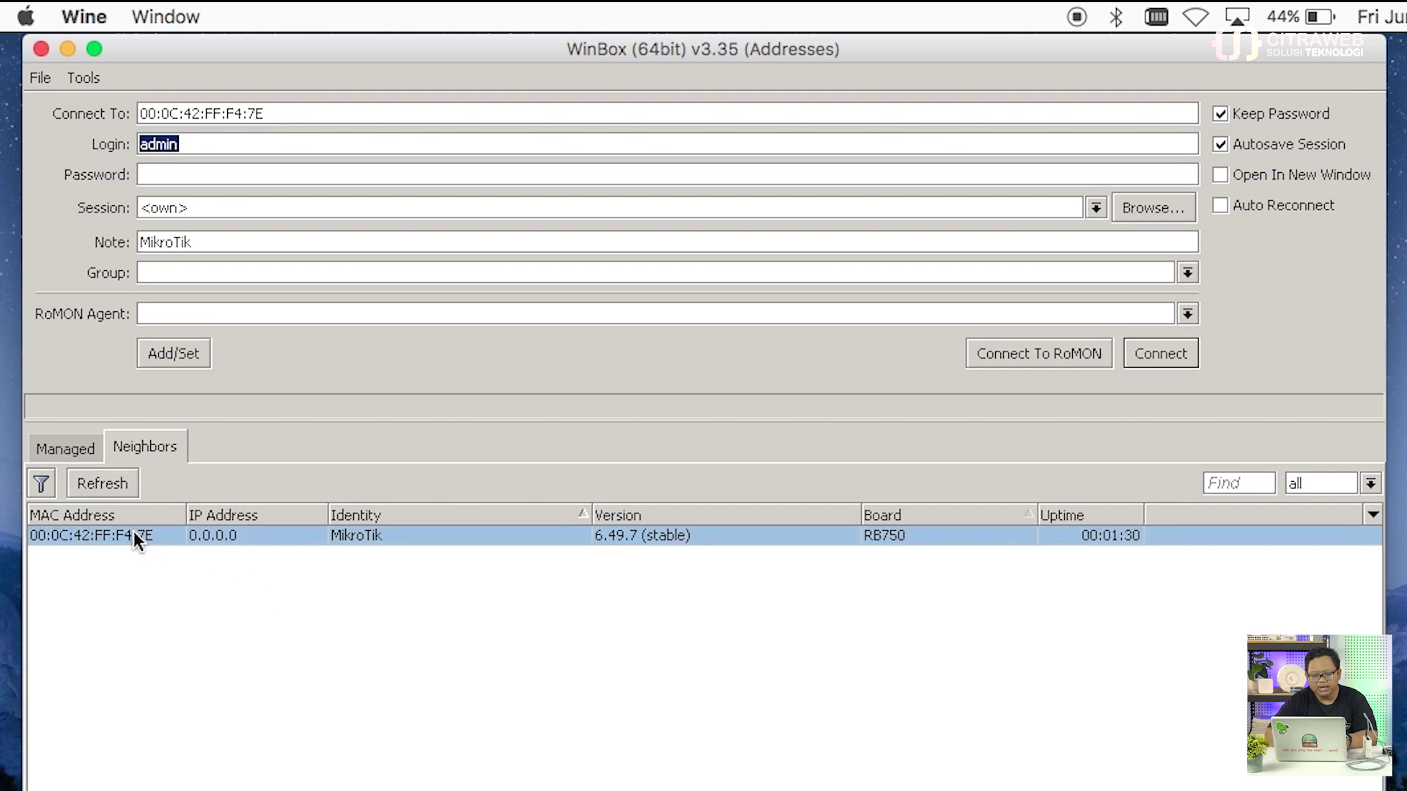
click(1154, 352)
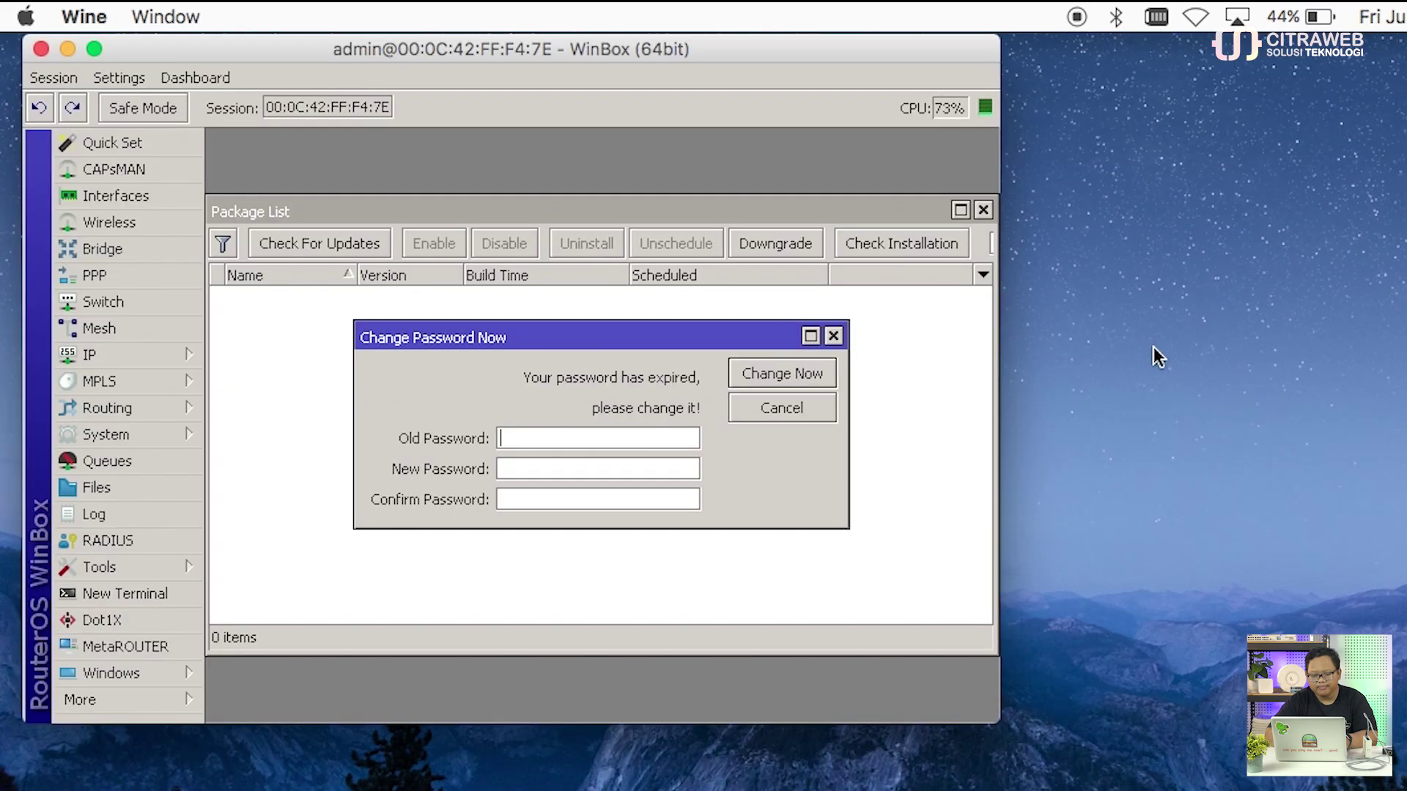
Step: Maximize the session, dismiss Change Password, confirm 6.49.7 packages, and close File and Package lists
double_click(896, 42)
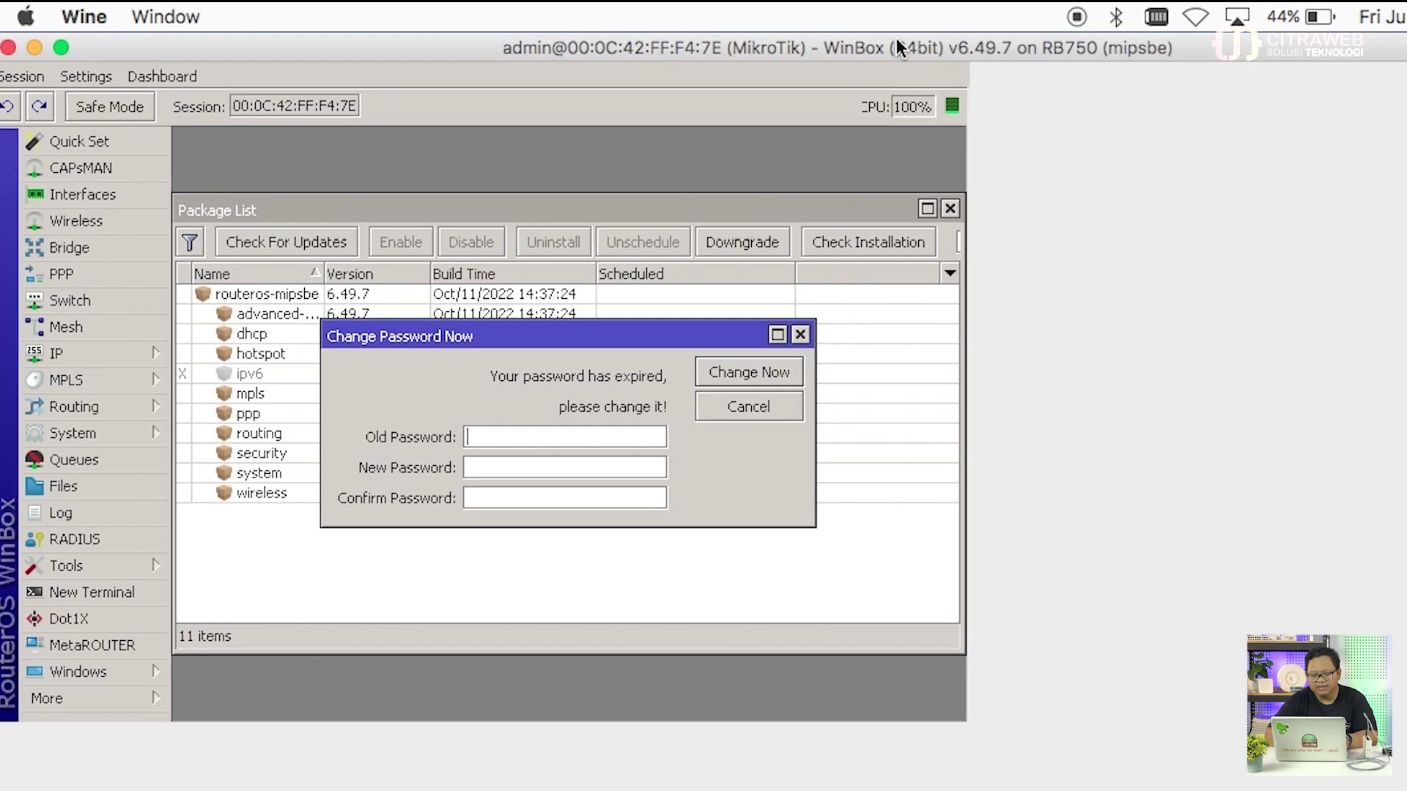
click(801, 334)
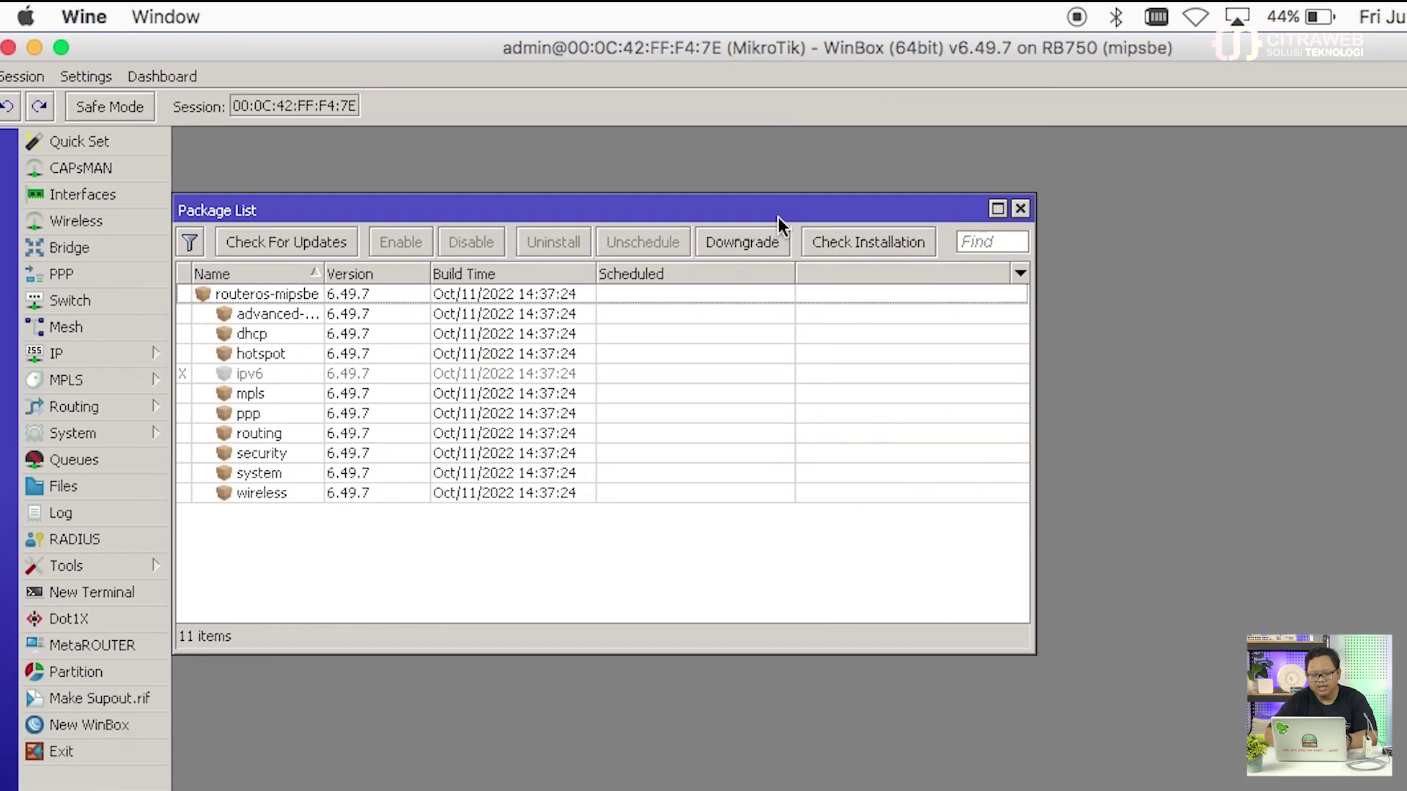
drag(782, 216, 802, 176)
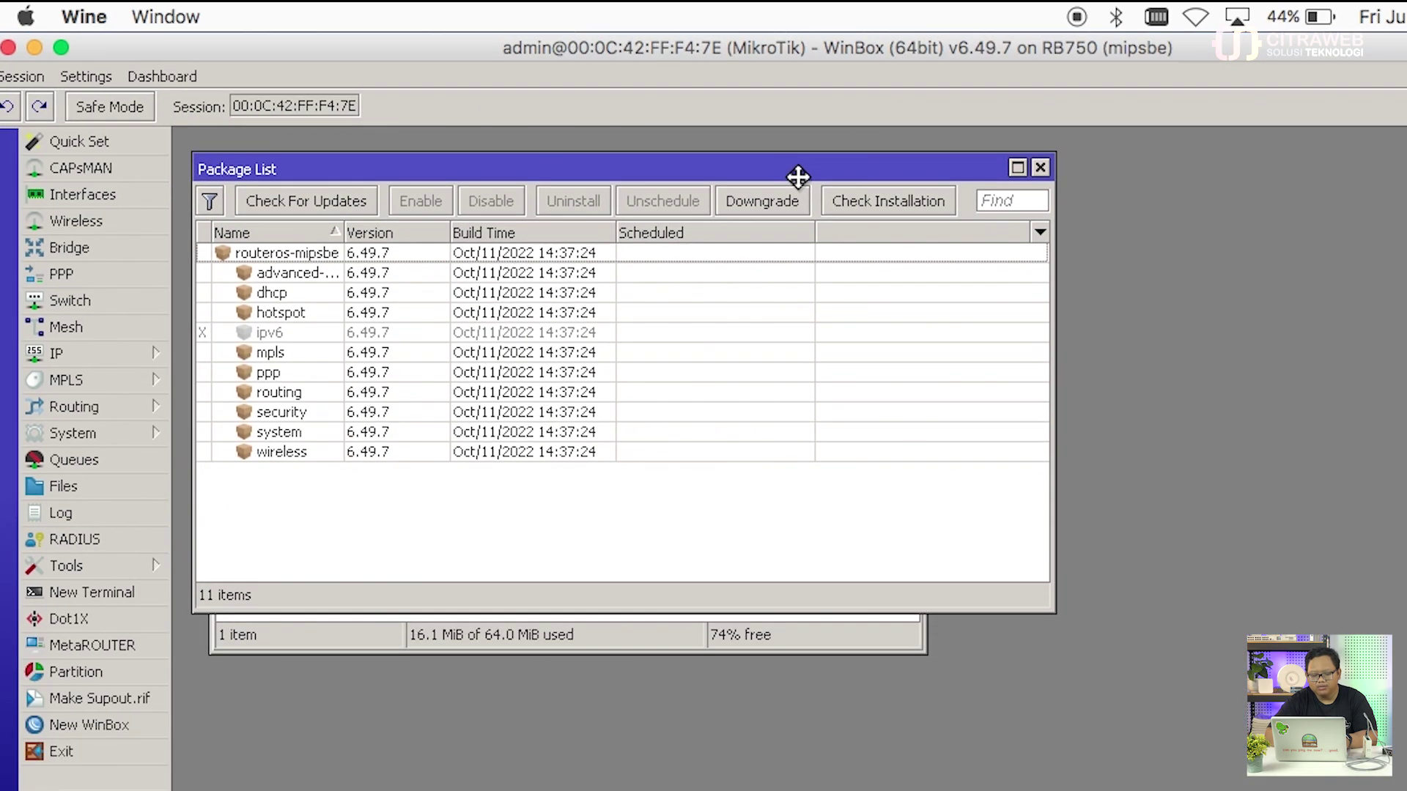
click(737, 636)
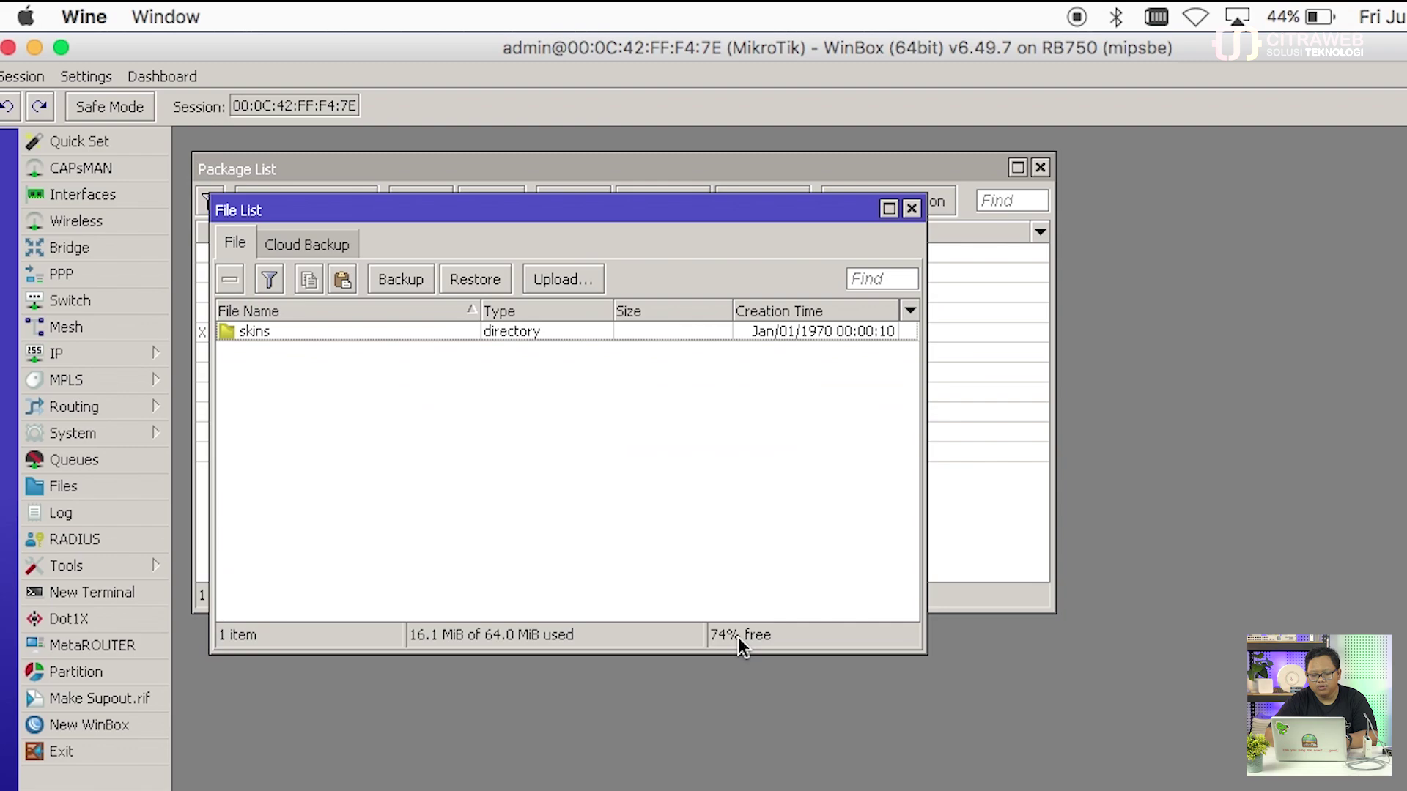
click(911, 209)
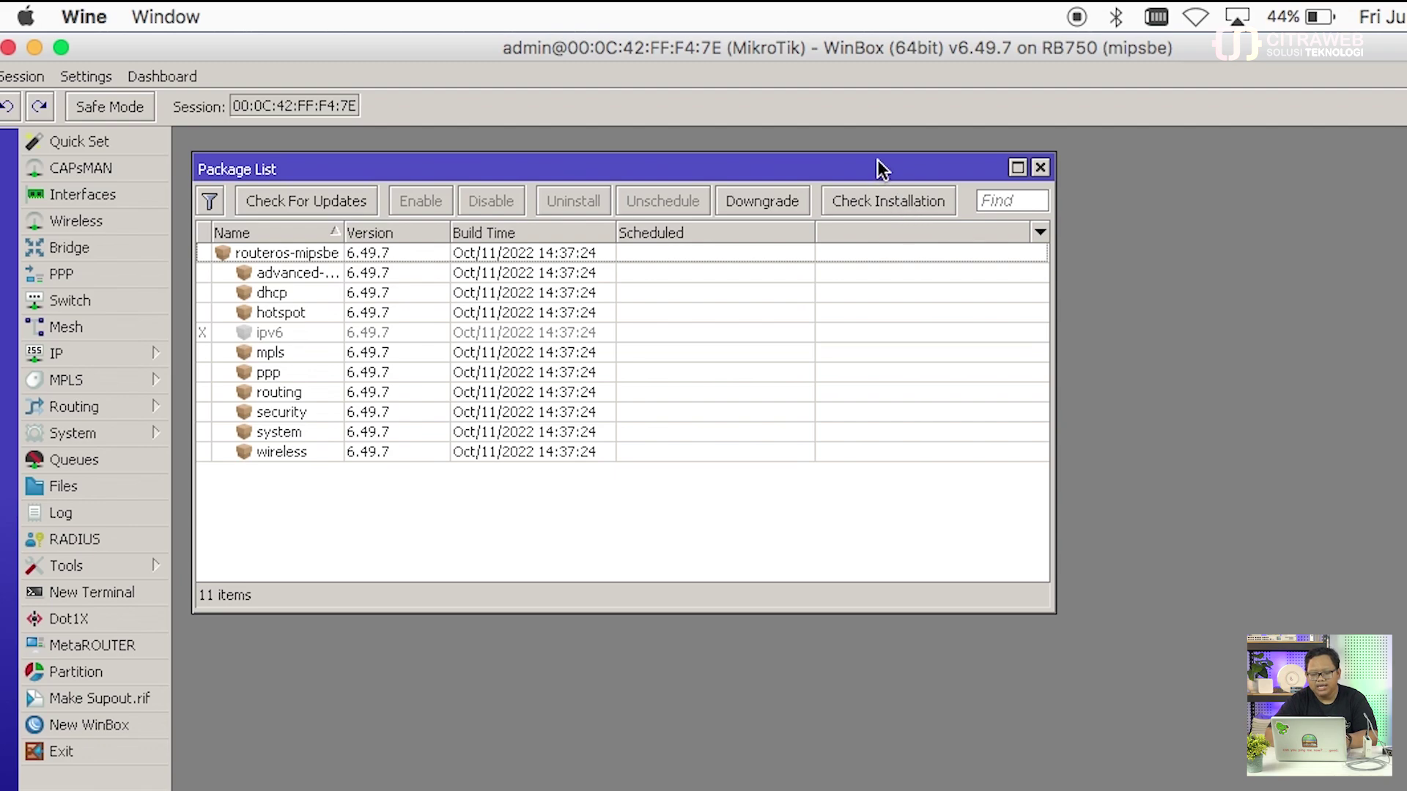
drag(879, 168, 881, 149)
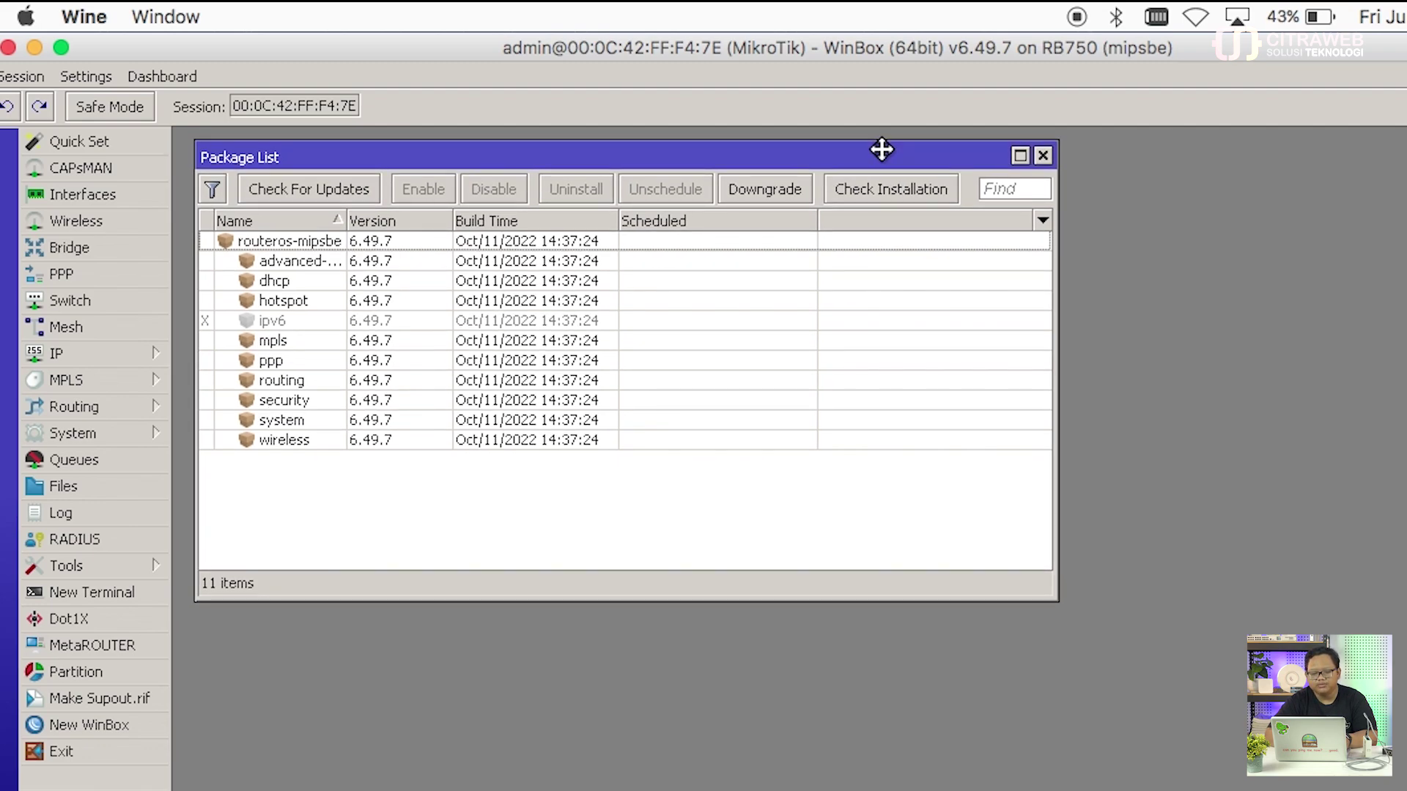
click(1041, 157)
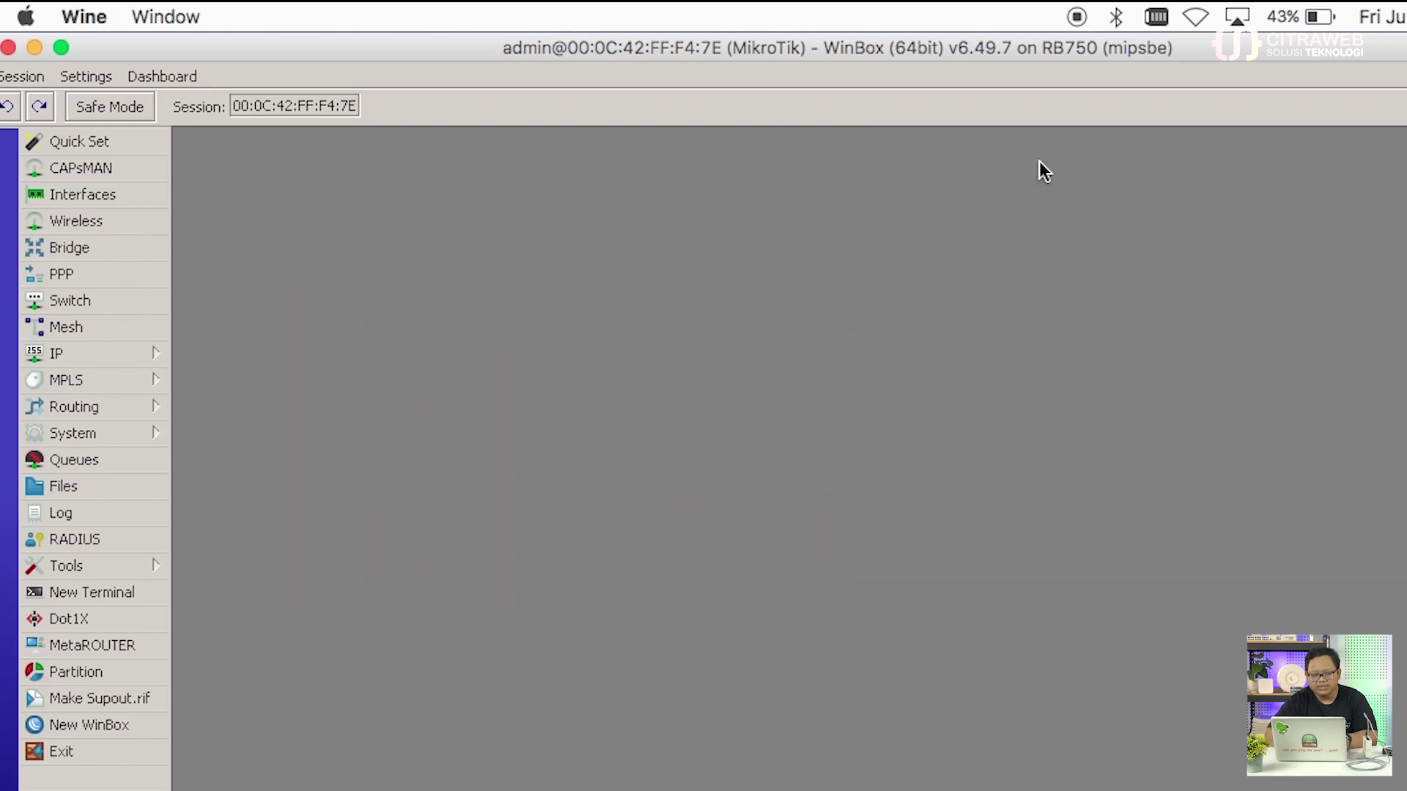
Step: Enlarge the WinBox interface with Settings > Zoom In
click(96, 78)
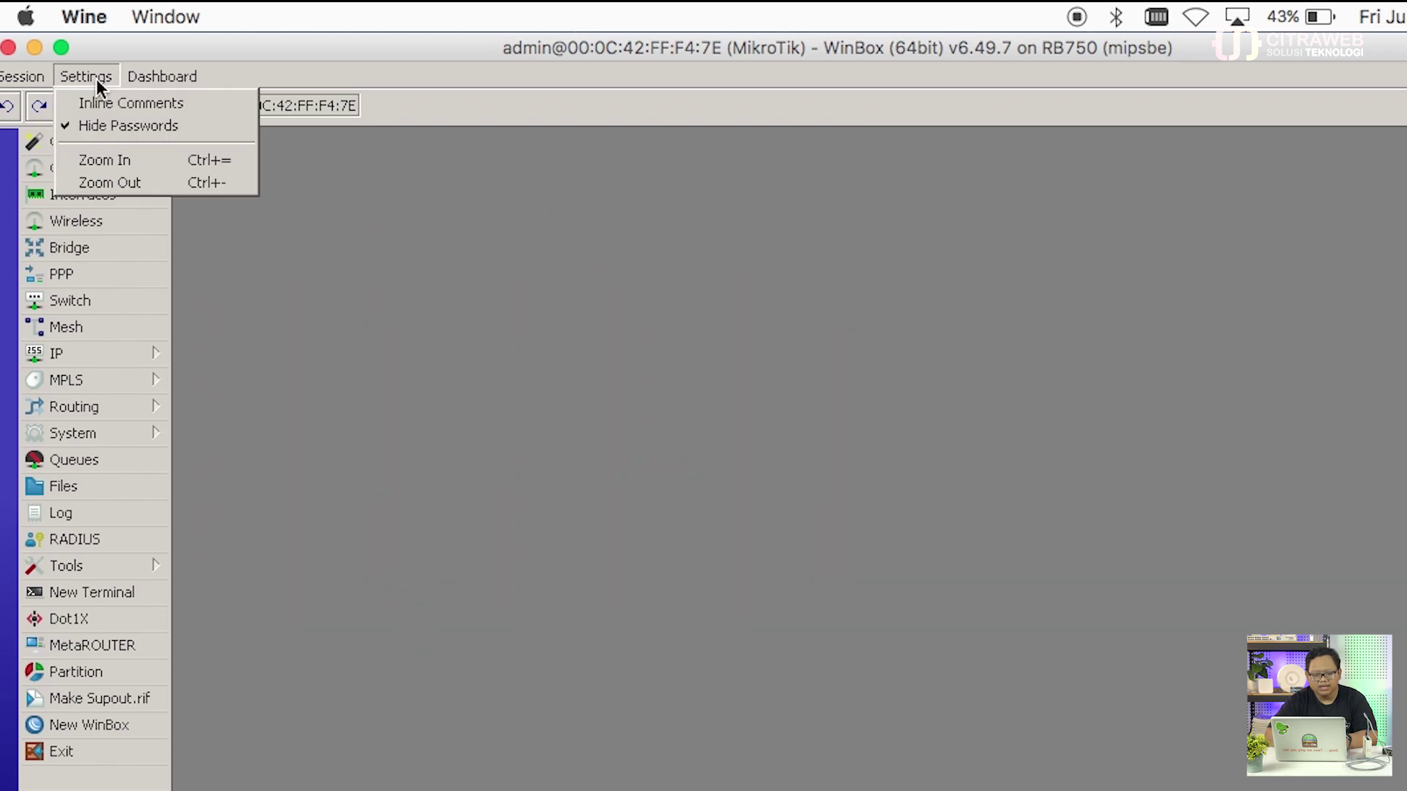
click(129, 159)
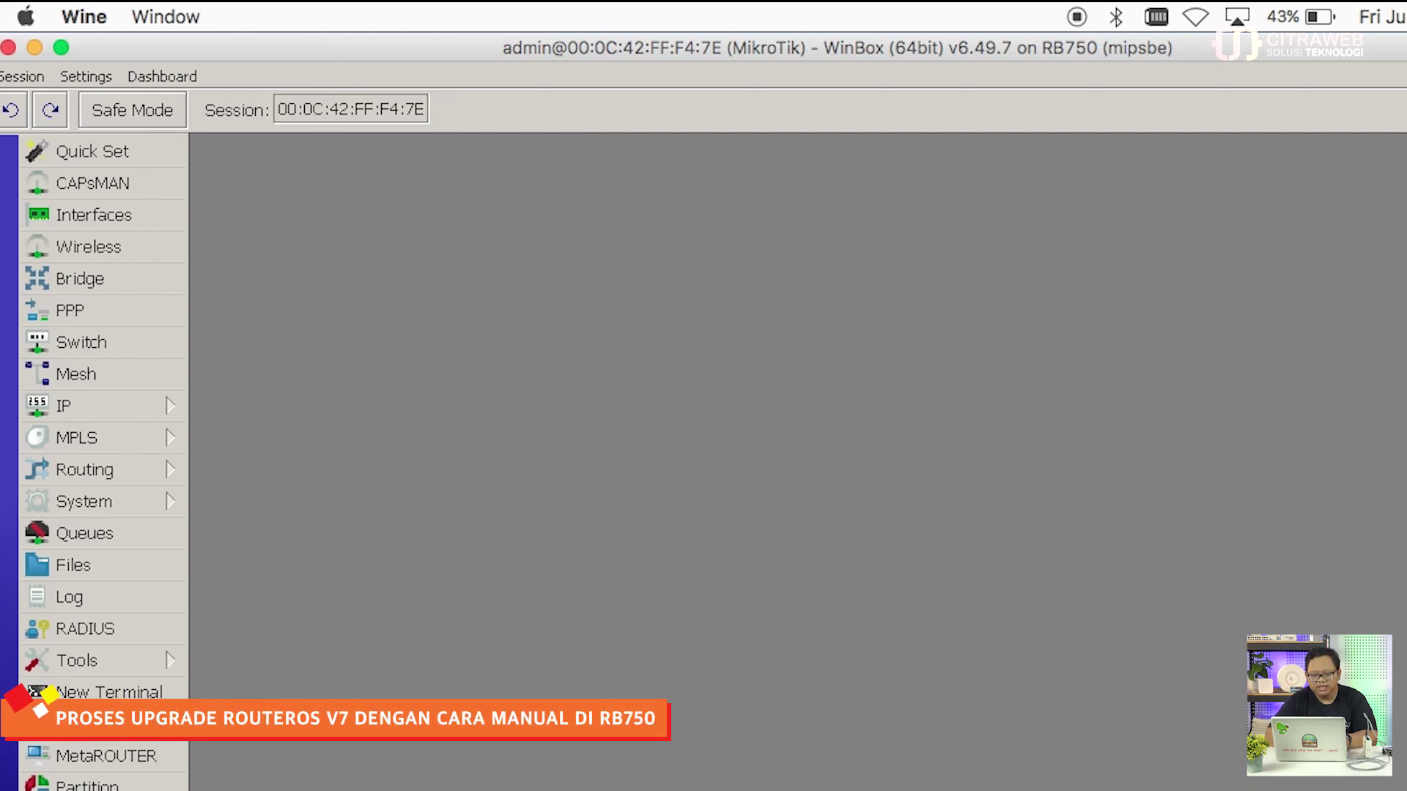
Step: Drag routeros-7.12-mipsbe.npk from Finder's RoS v6 folder into WinBox's Files window
key(super+Tab)
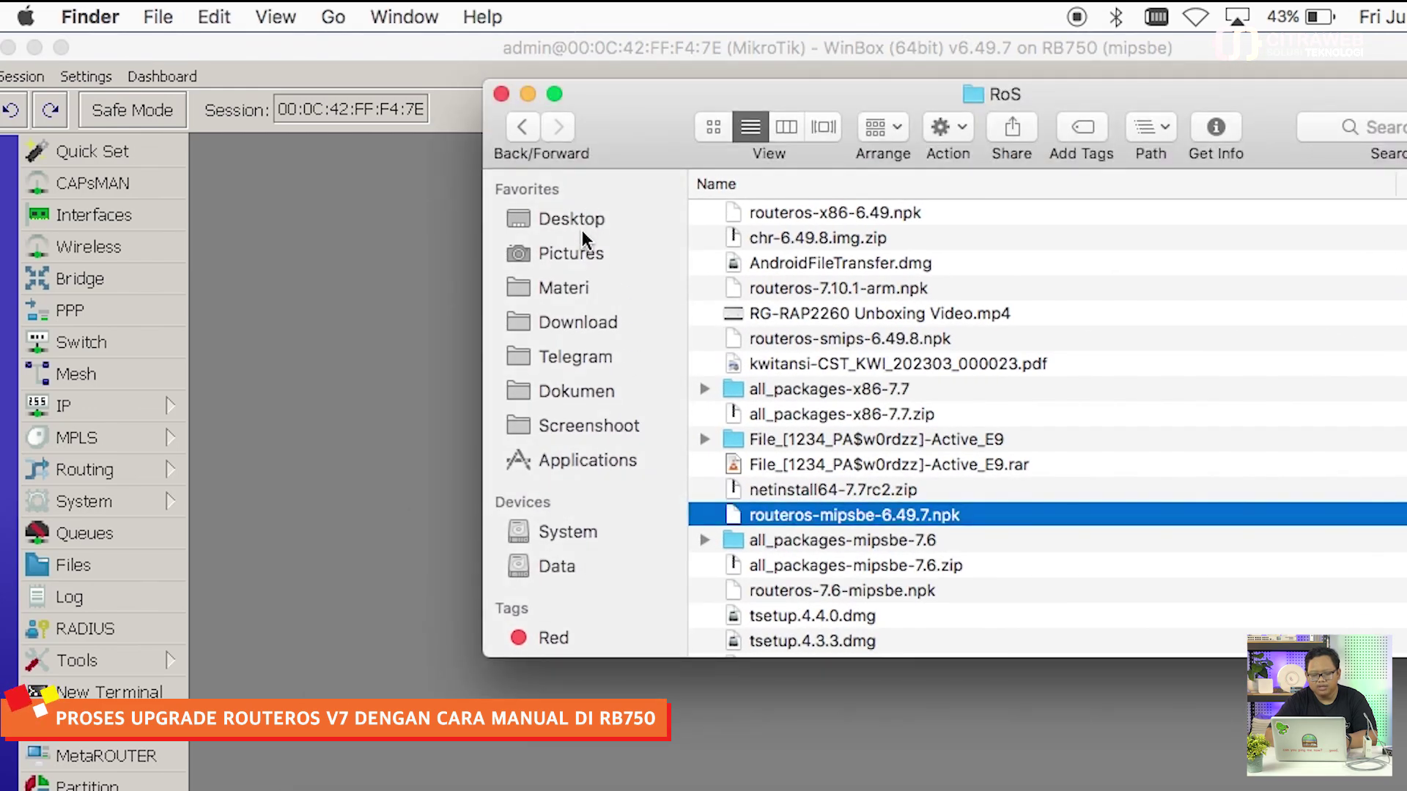
click(584, 226)
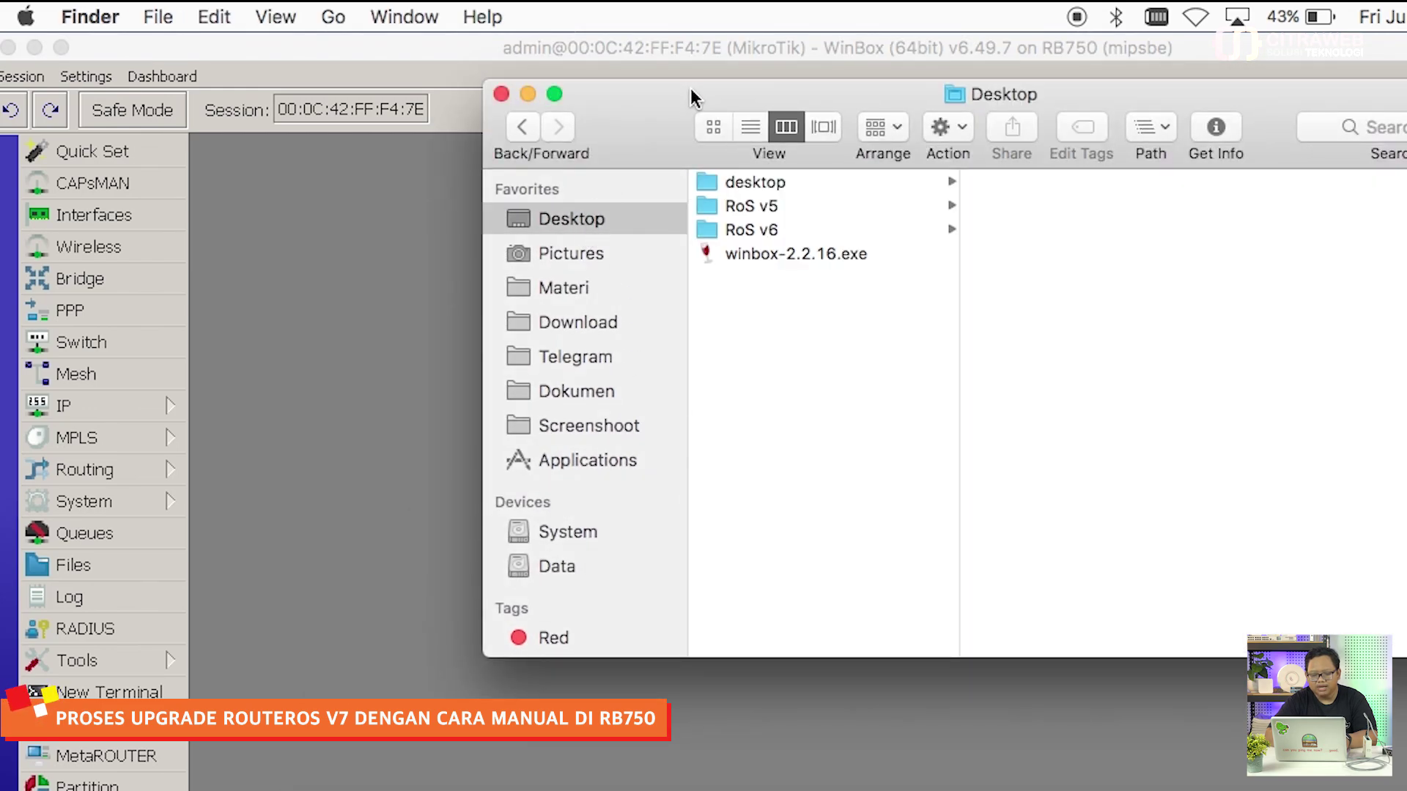
click(692, 44)
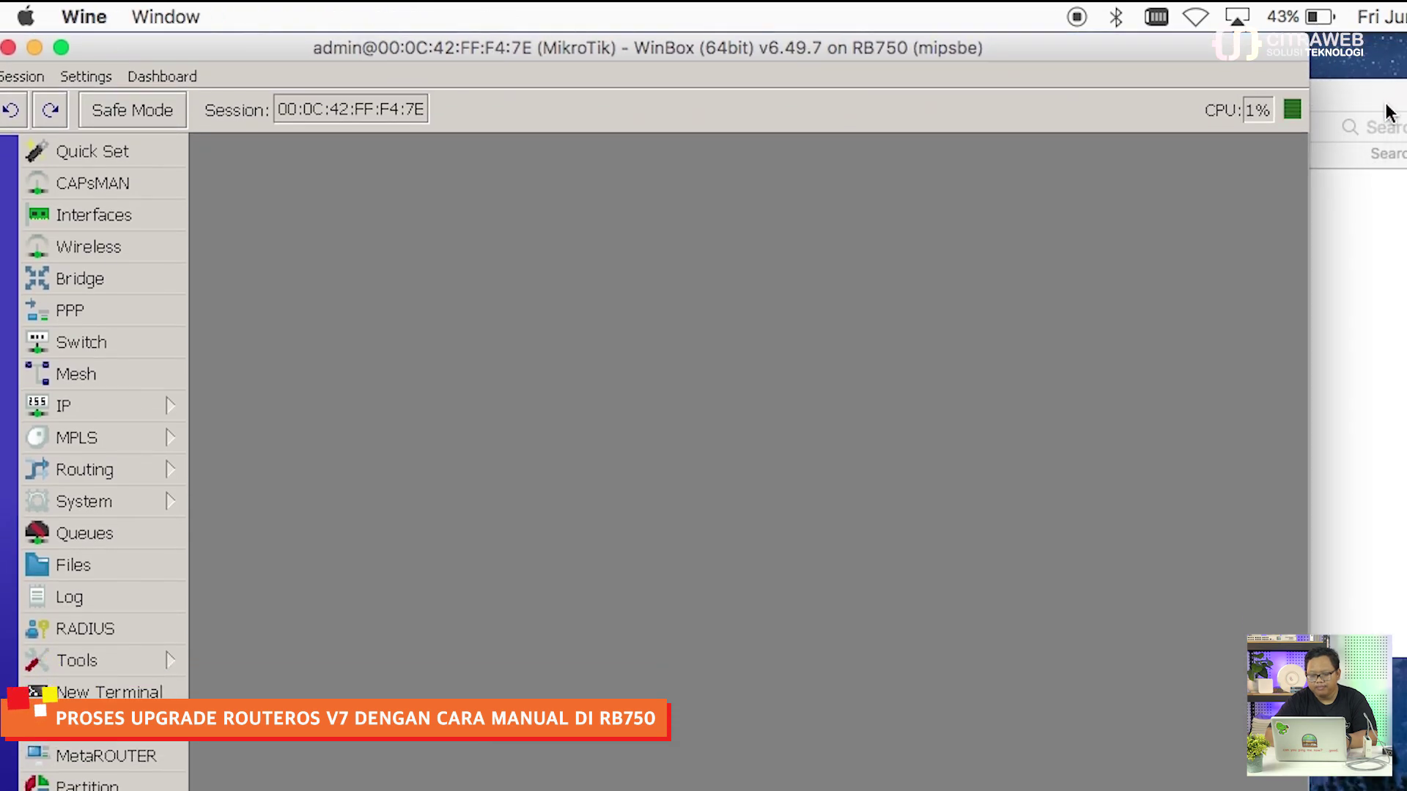
click(1386, 112)
click(530, 91)
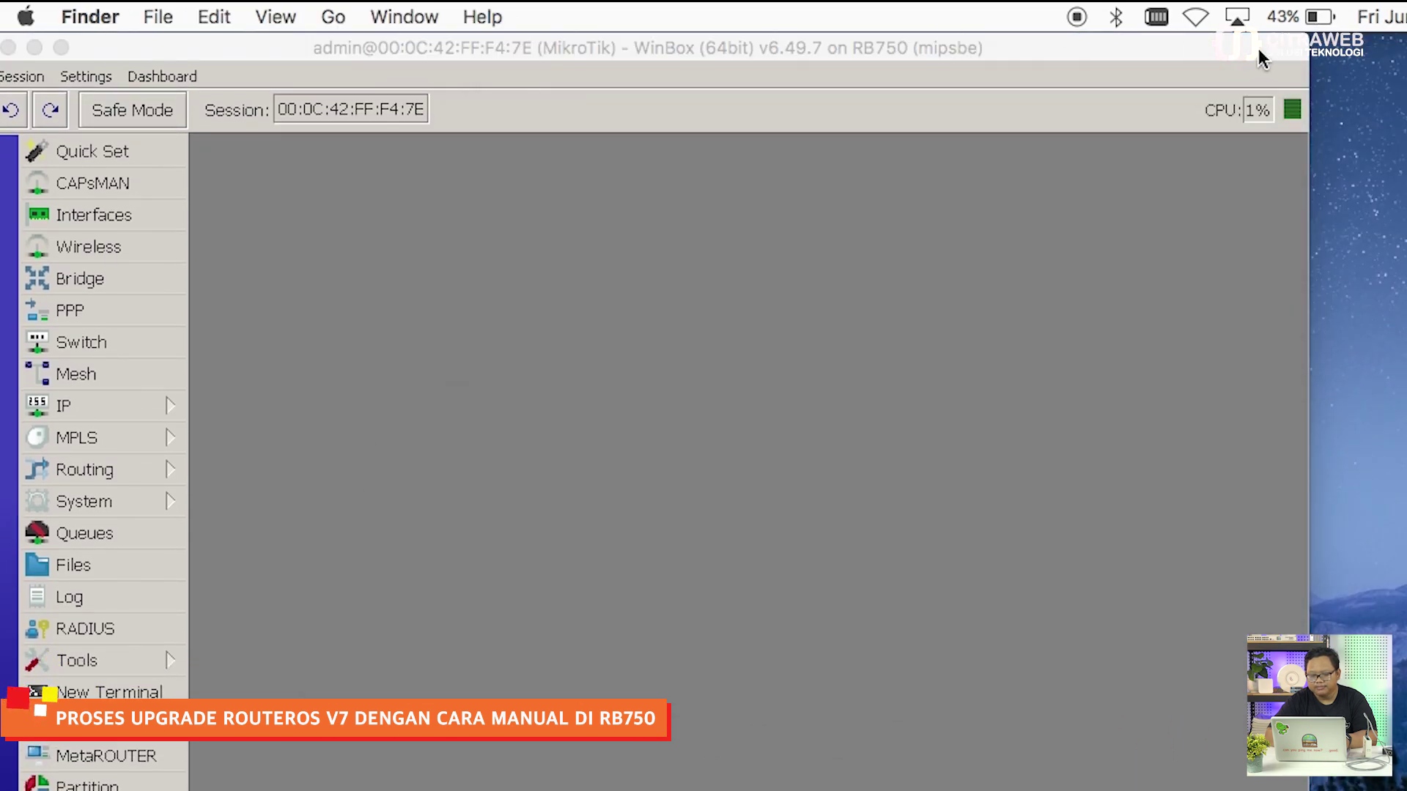
click(1308, 38)
drag(1308, 38, 967, 37)
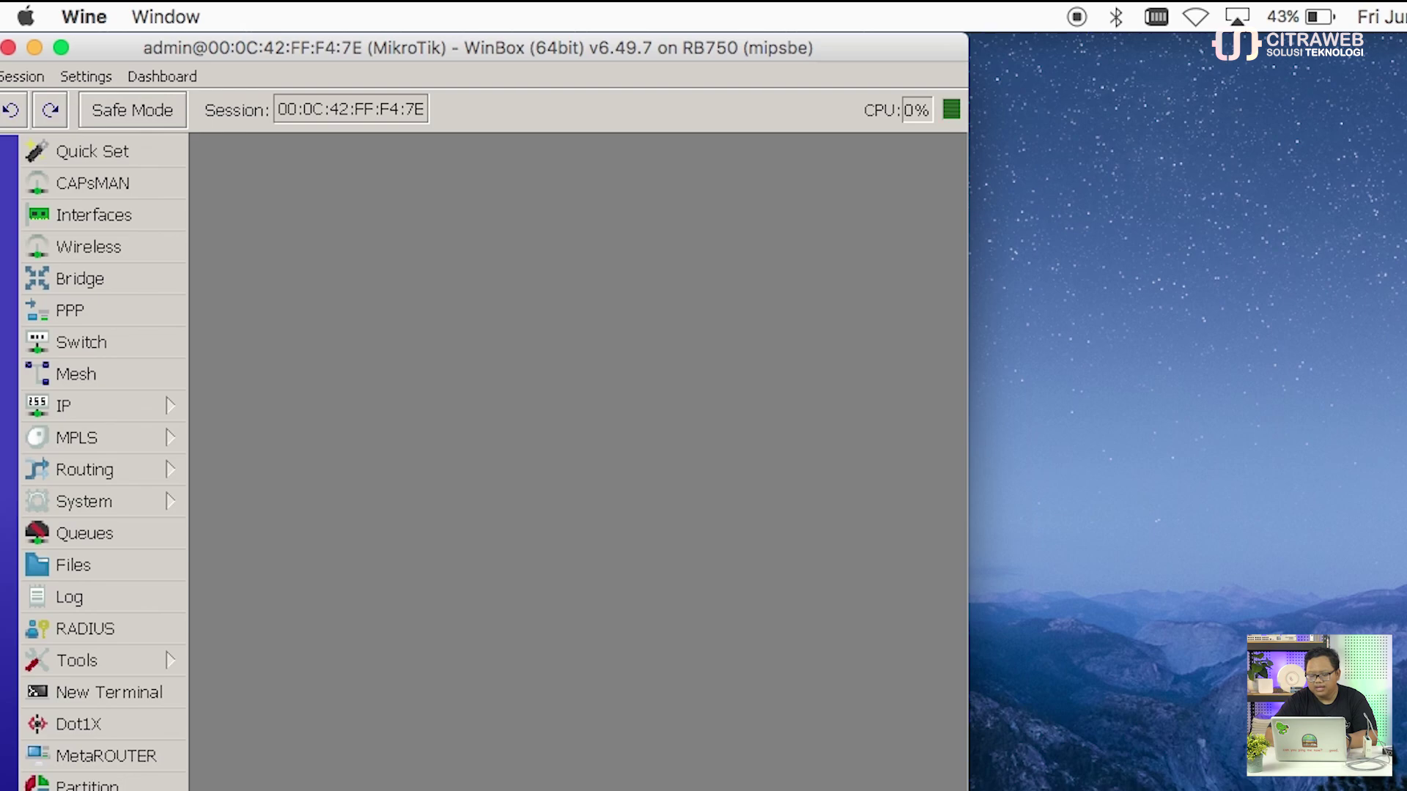
key(super+Tab)
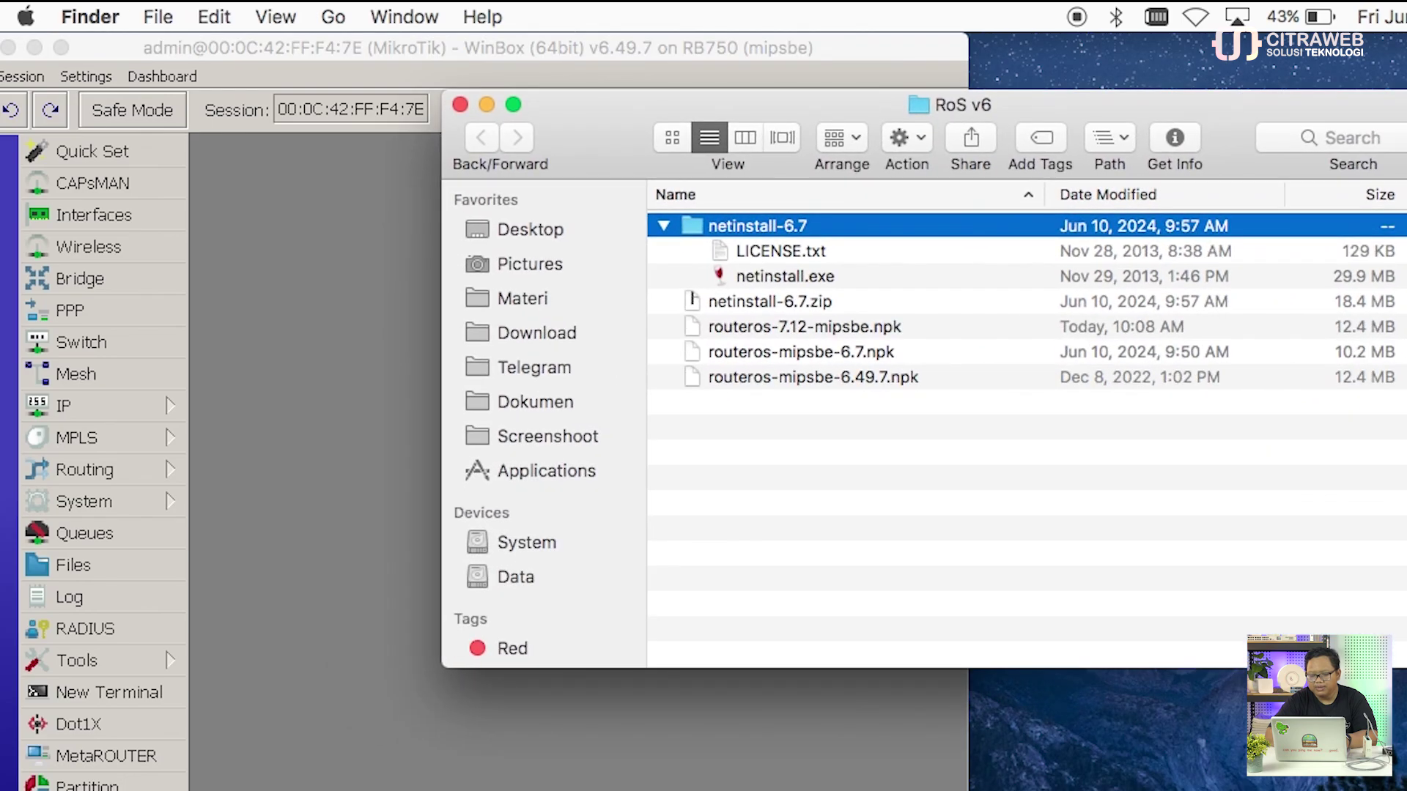
drag(1238, 106, 1406, 49)
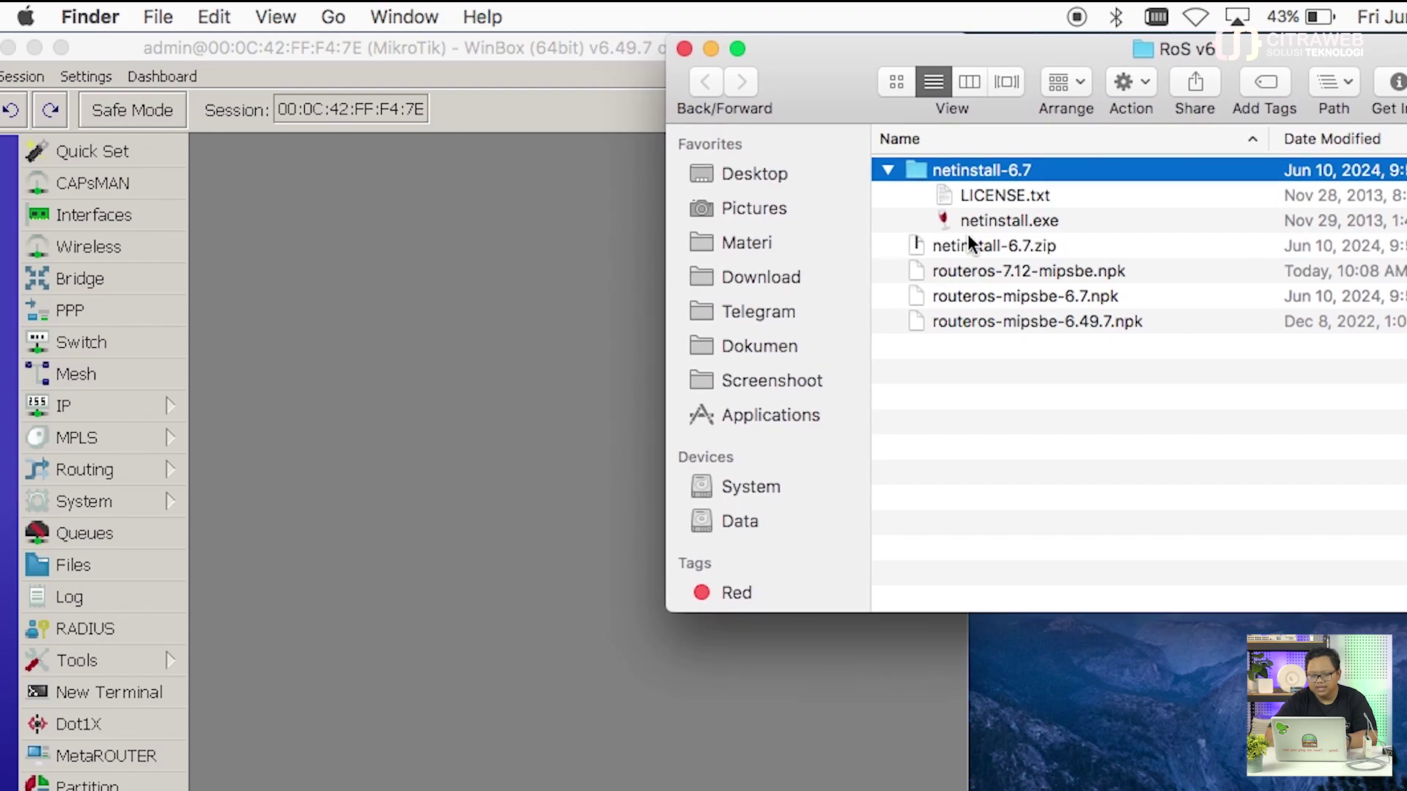
drag(968, 275, 460, 410)
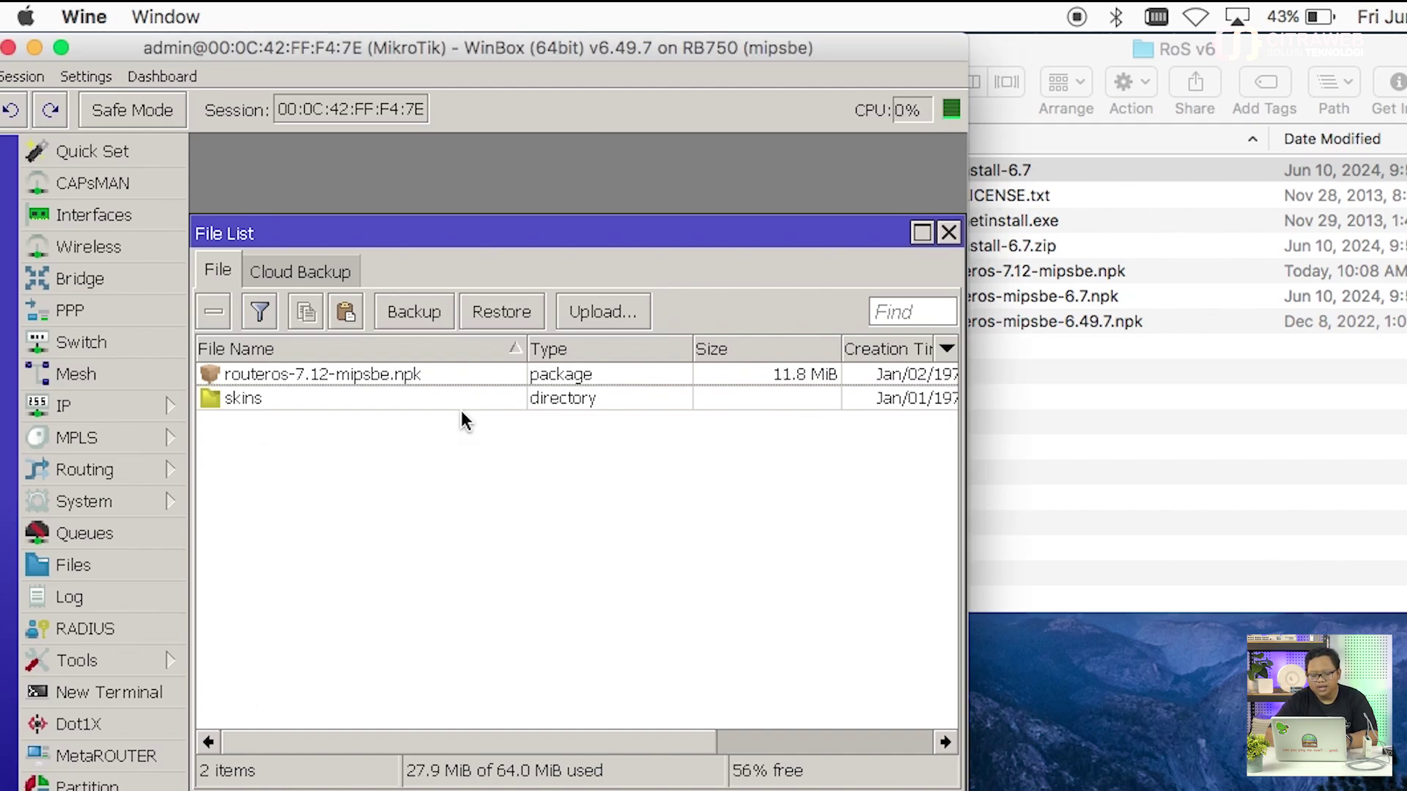
Step: Reboot the RB750 via System > Reboot so the 7.12 package installs
click(424, 370)
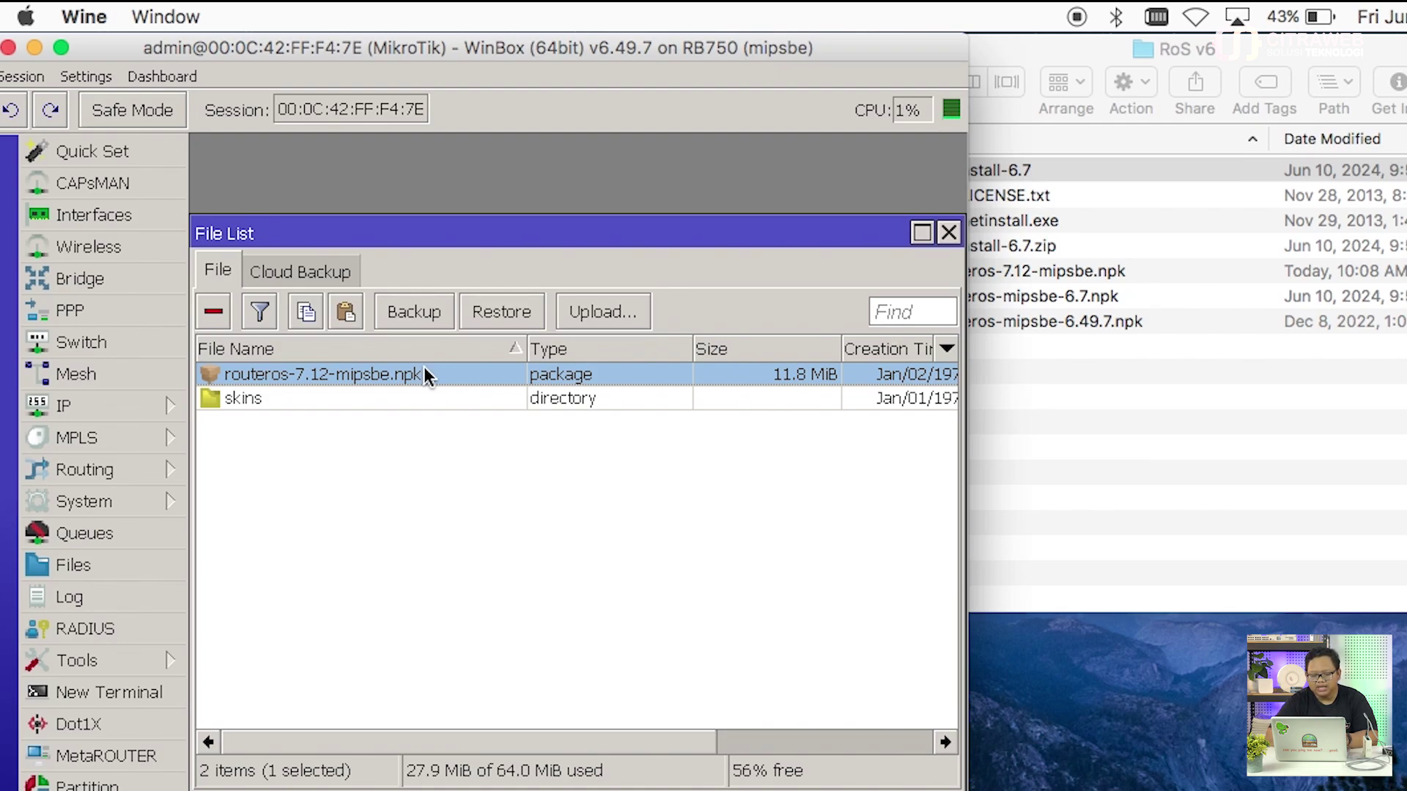
click(154, 500)
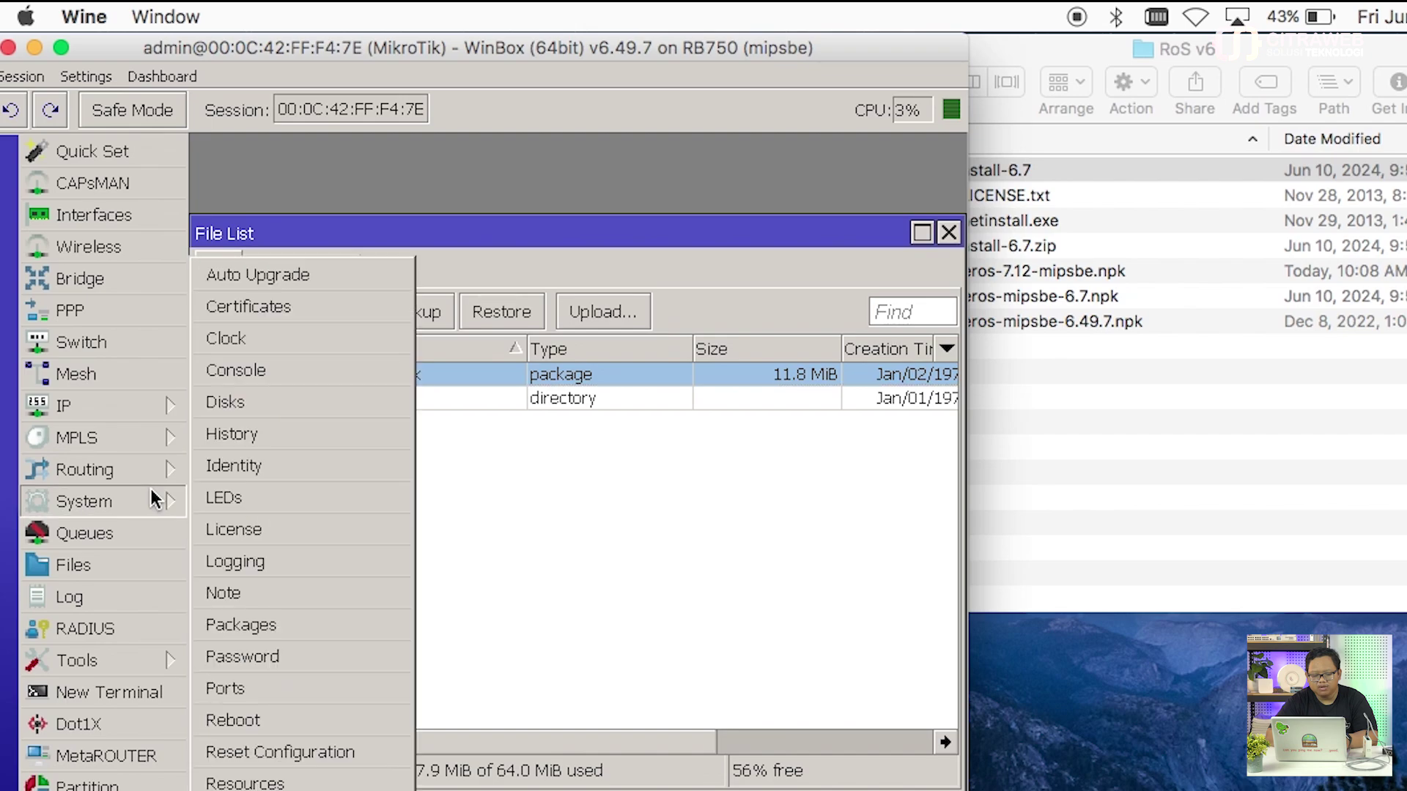
click(310, 715)
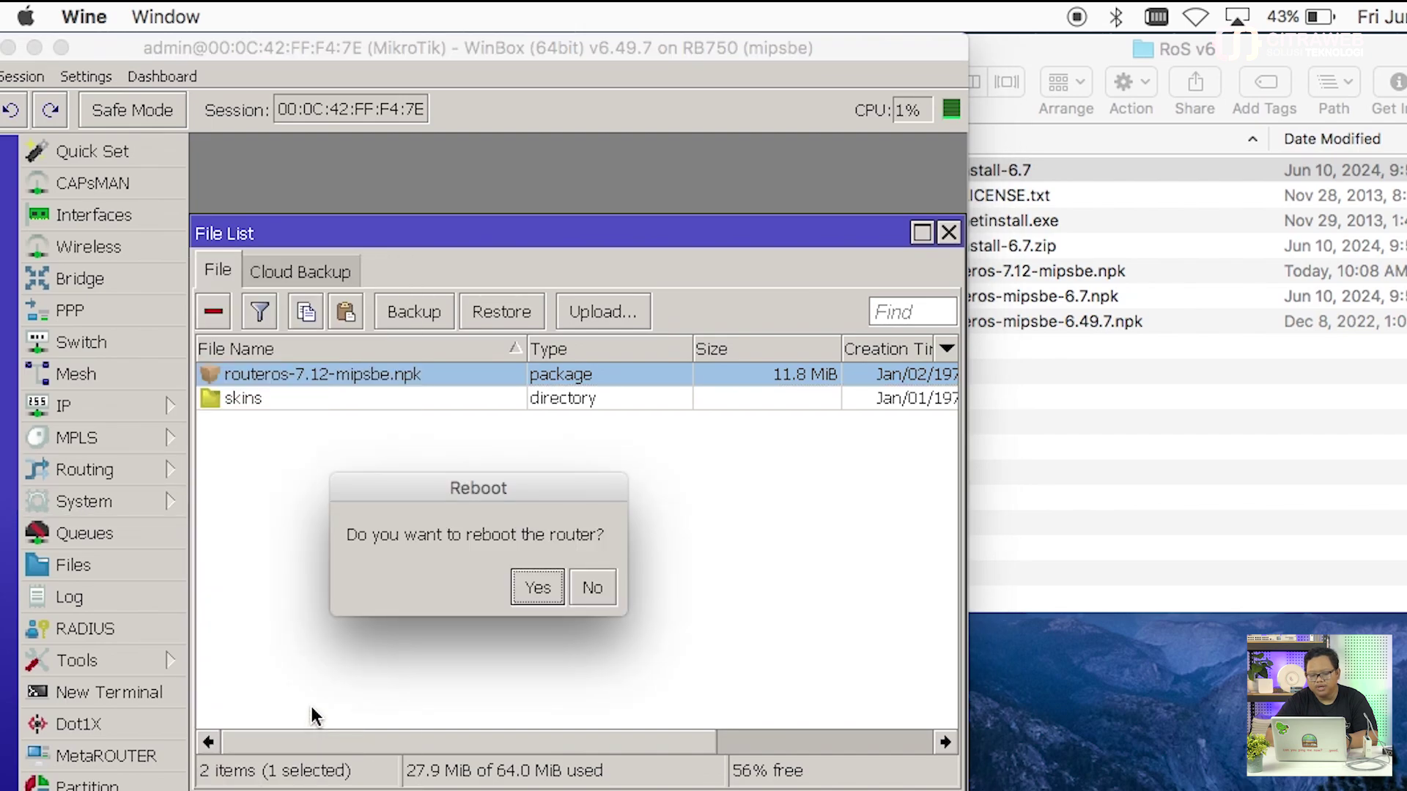
click(536, 590)
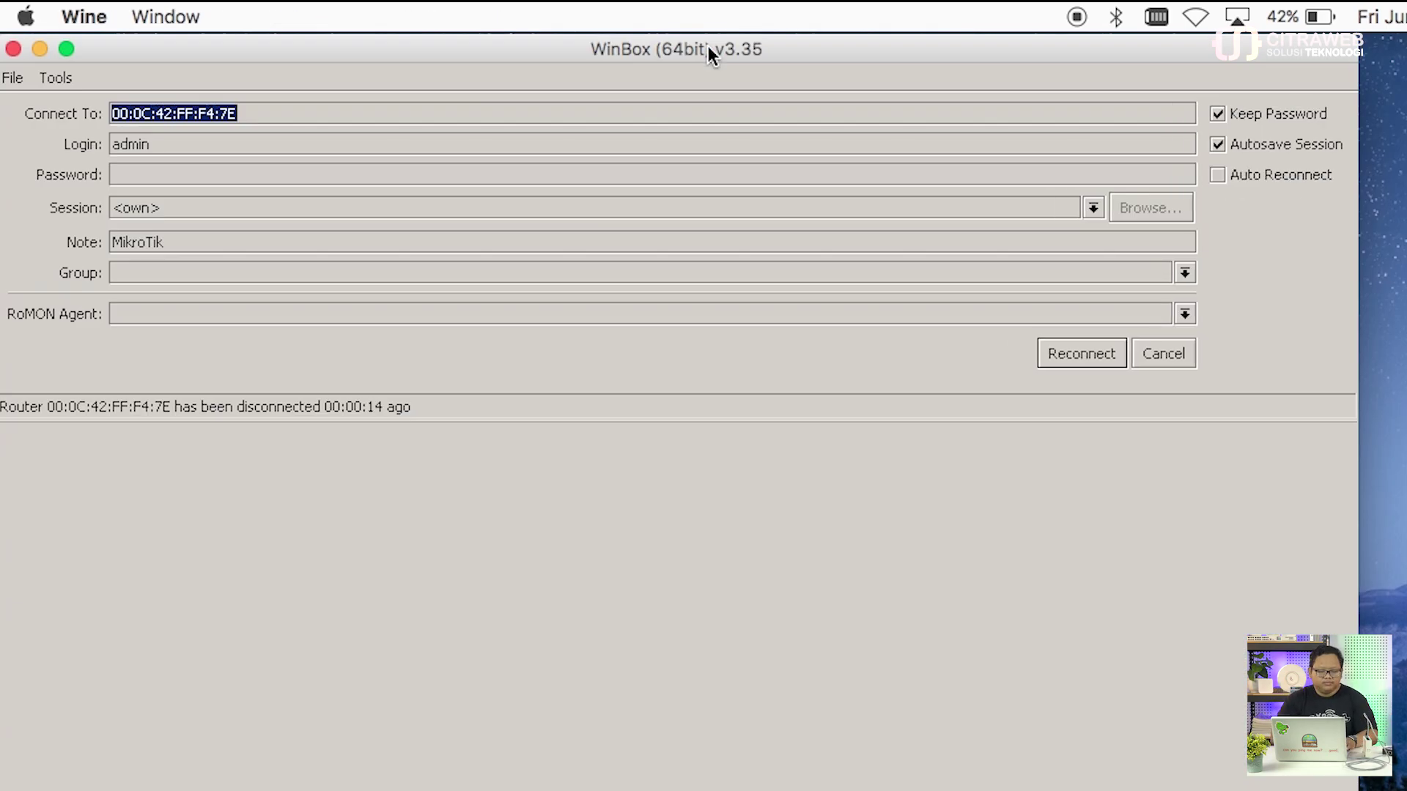
Step: Refresh the Neighbors list and select the RB750 now running RouterOS 7.12
key(Escape)
click(85, 482)
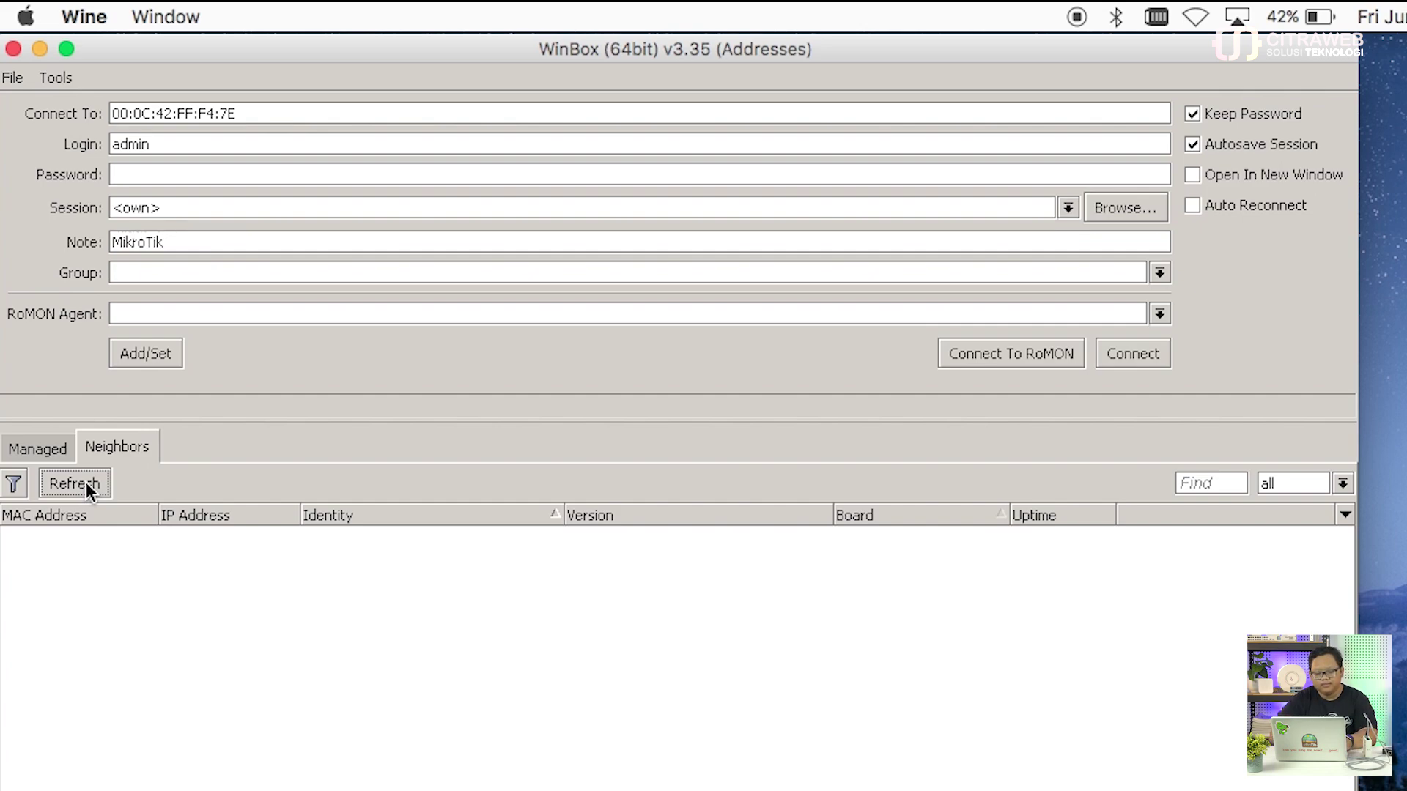
click(86, 482)
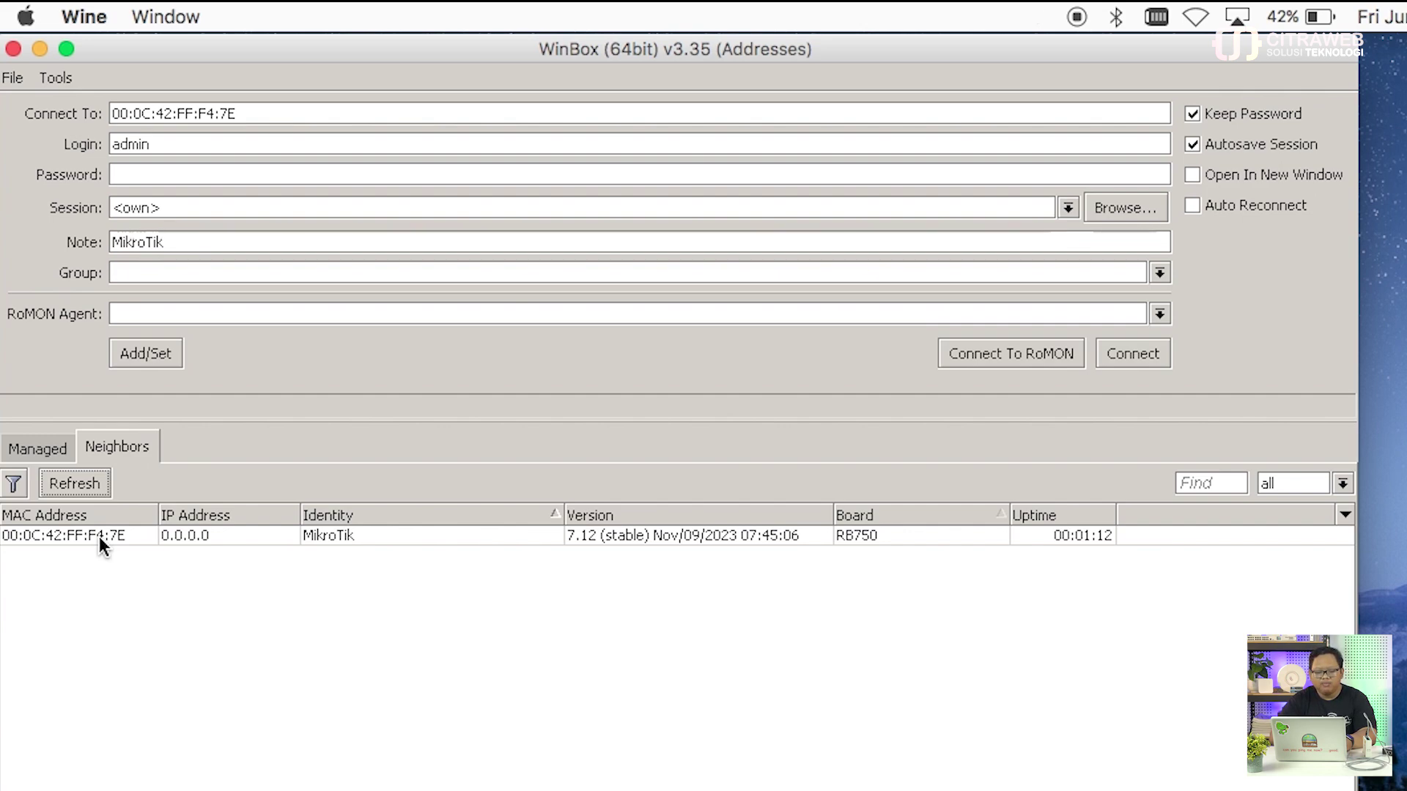
click(99, 537)
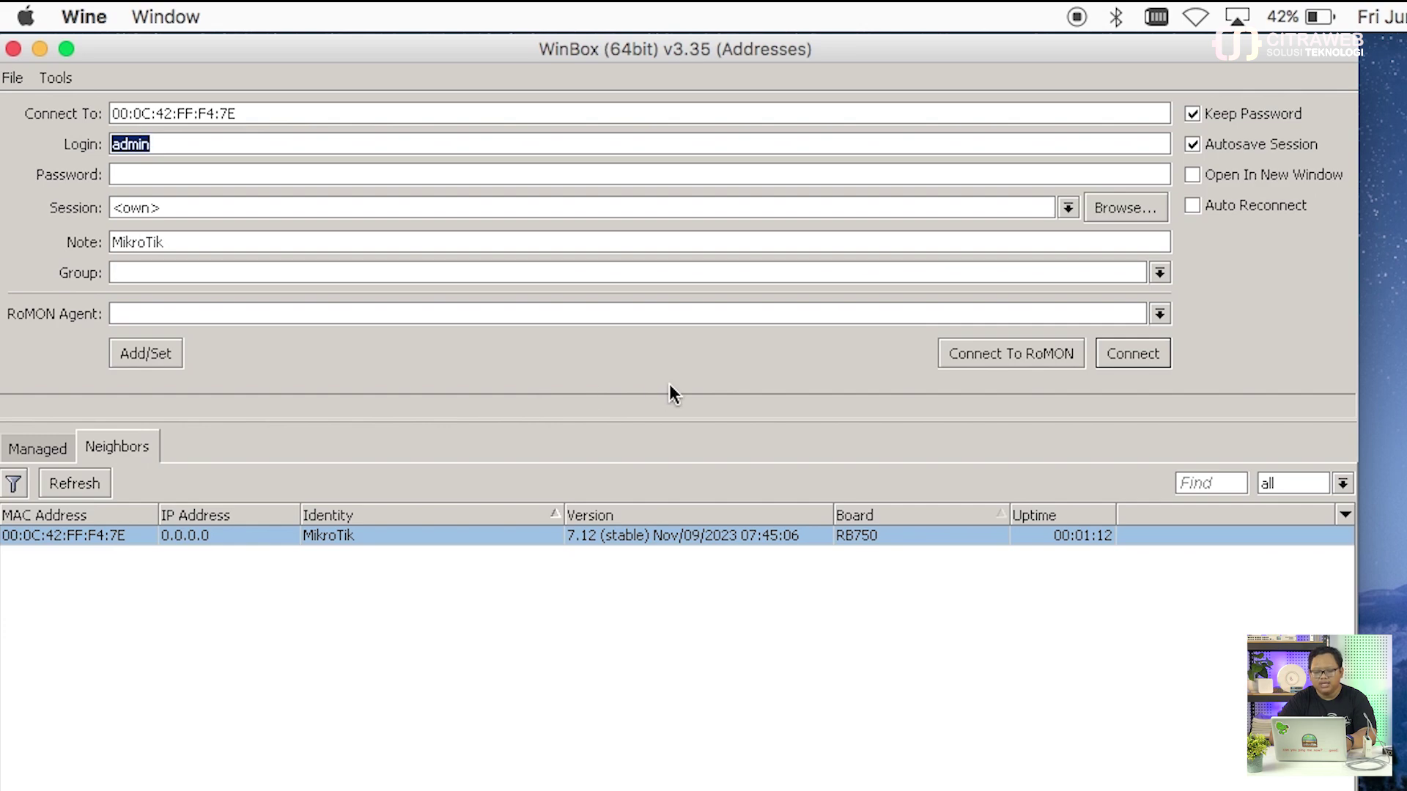
Step: Log in to the 7.12 router, close the password prompt and File List, skip the new password
click(1135, 359)
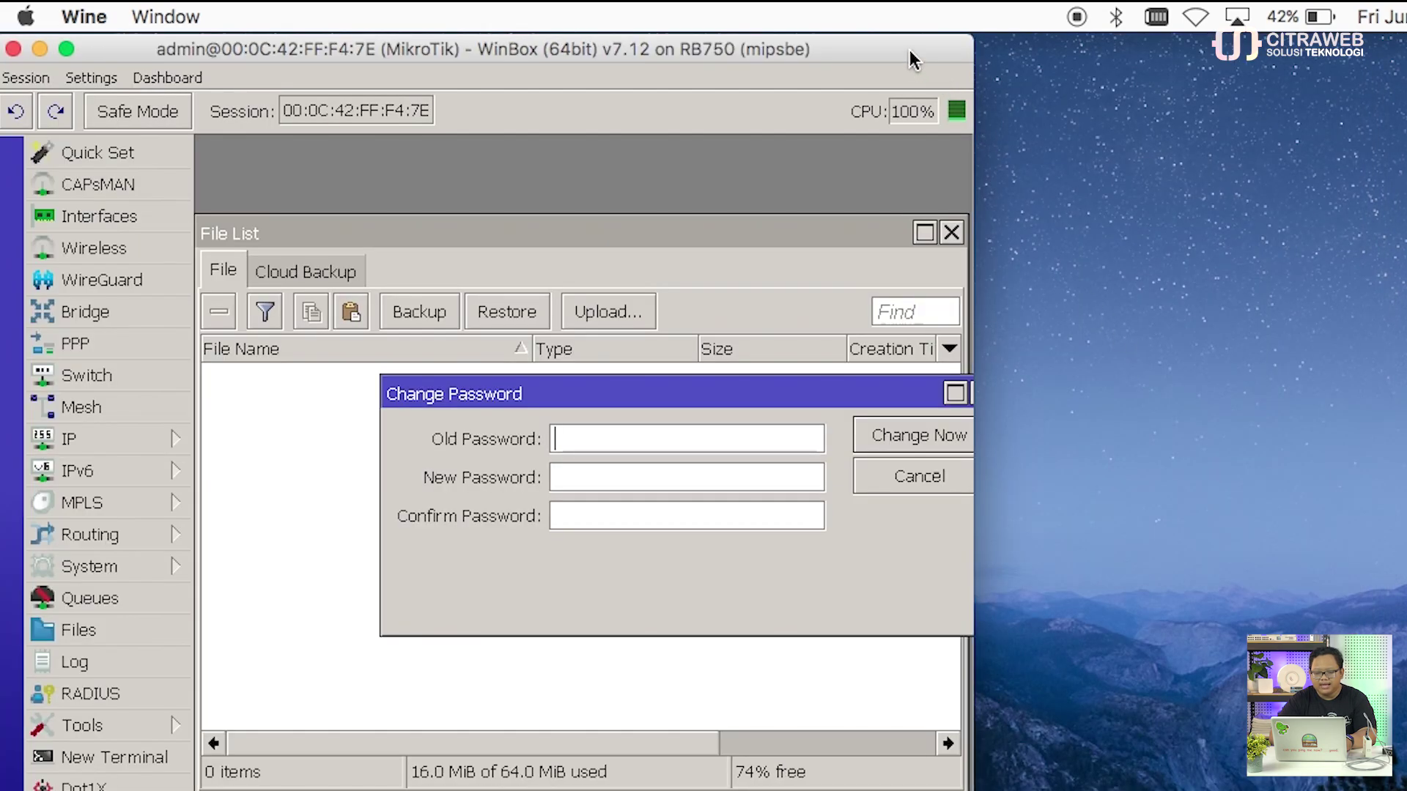
double_click(911, 59)
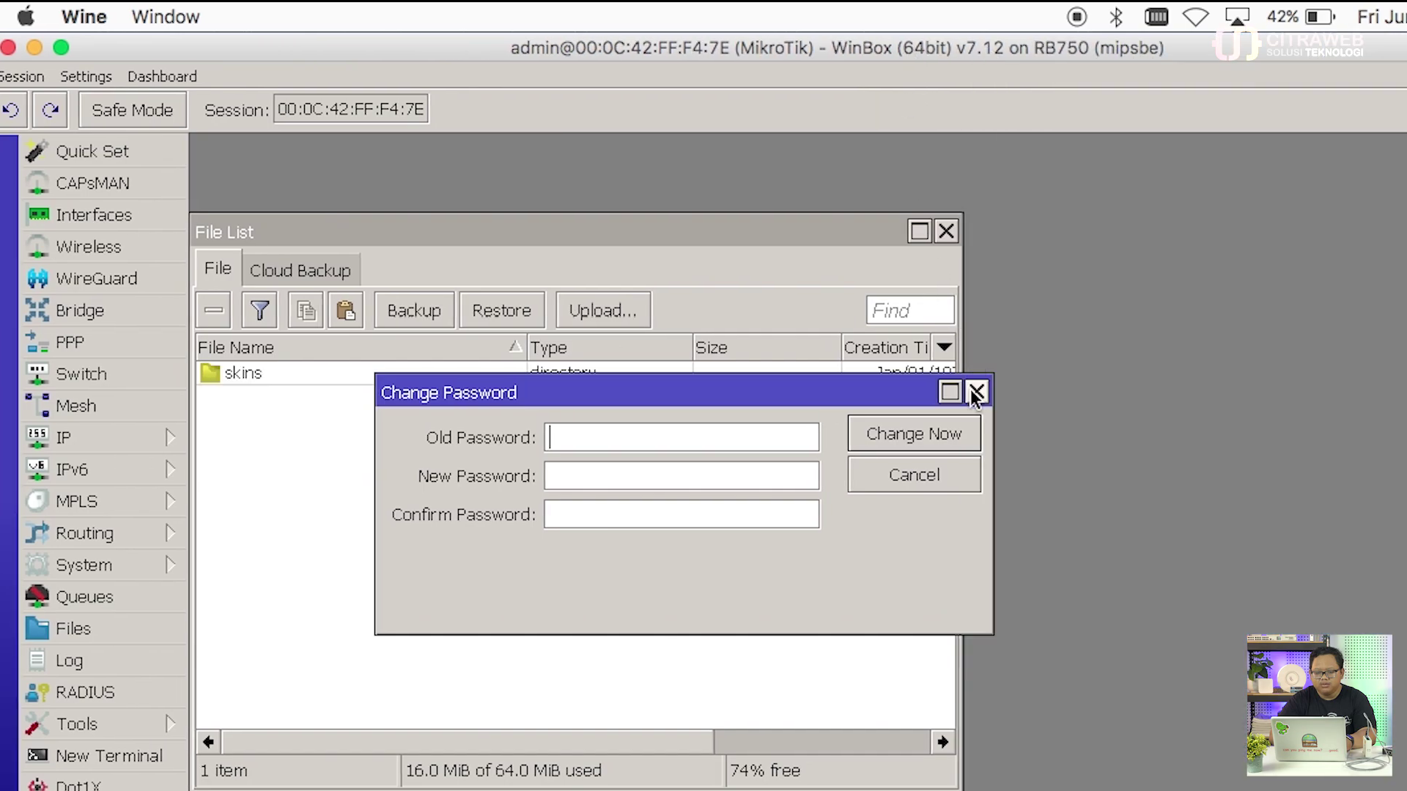
click(977, 392)
click(946, 231)
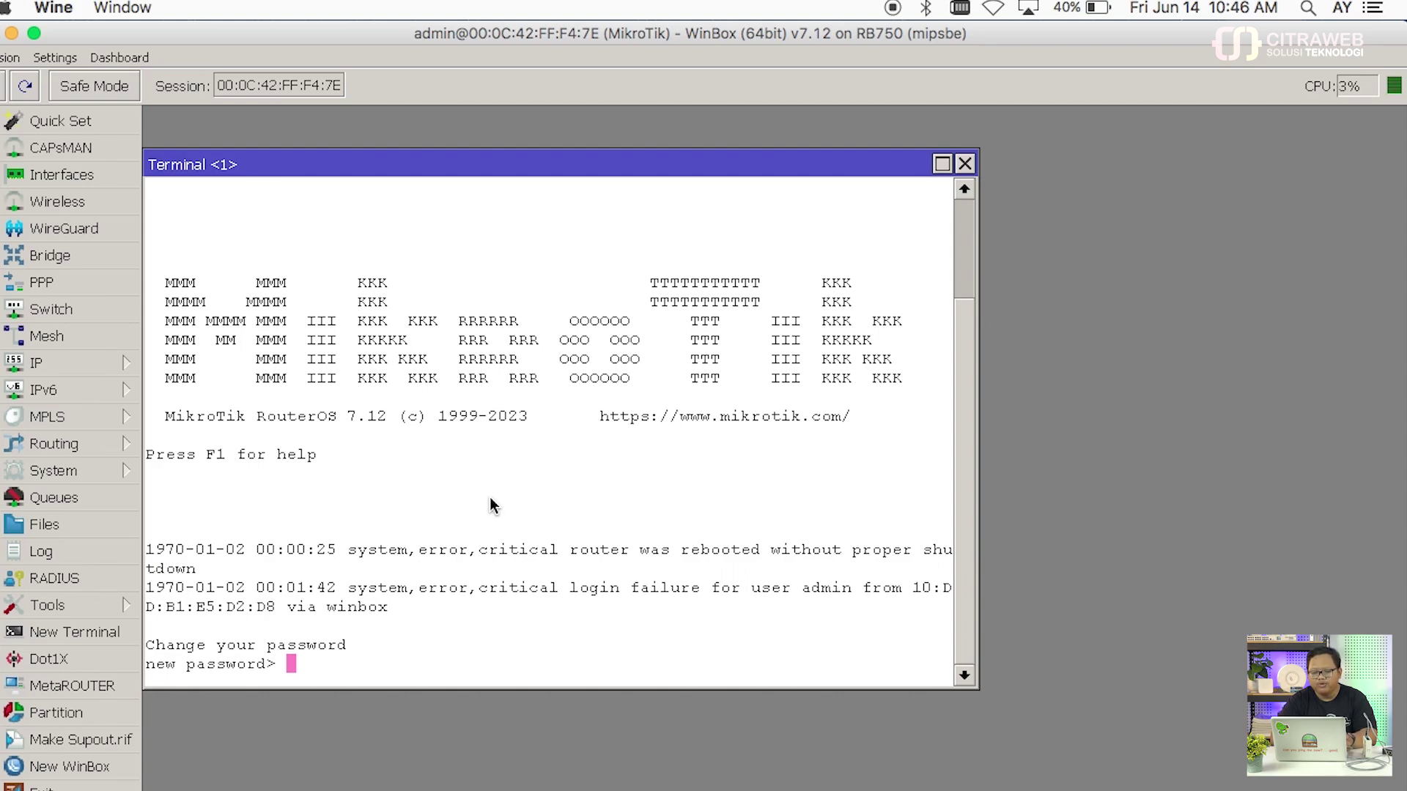
key(Return)
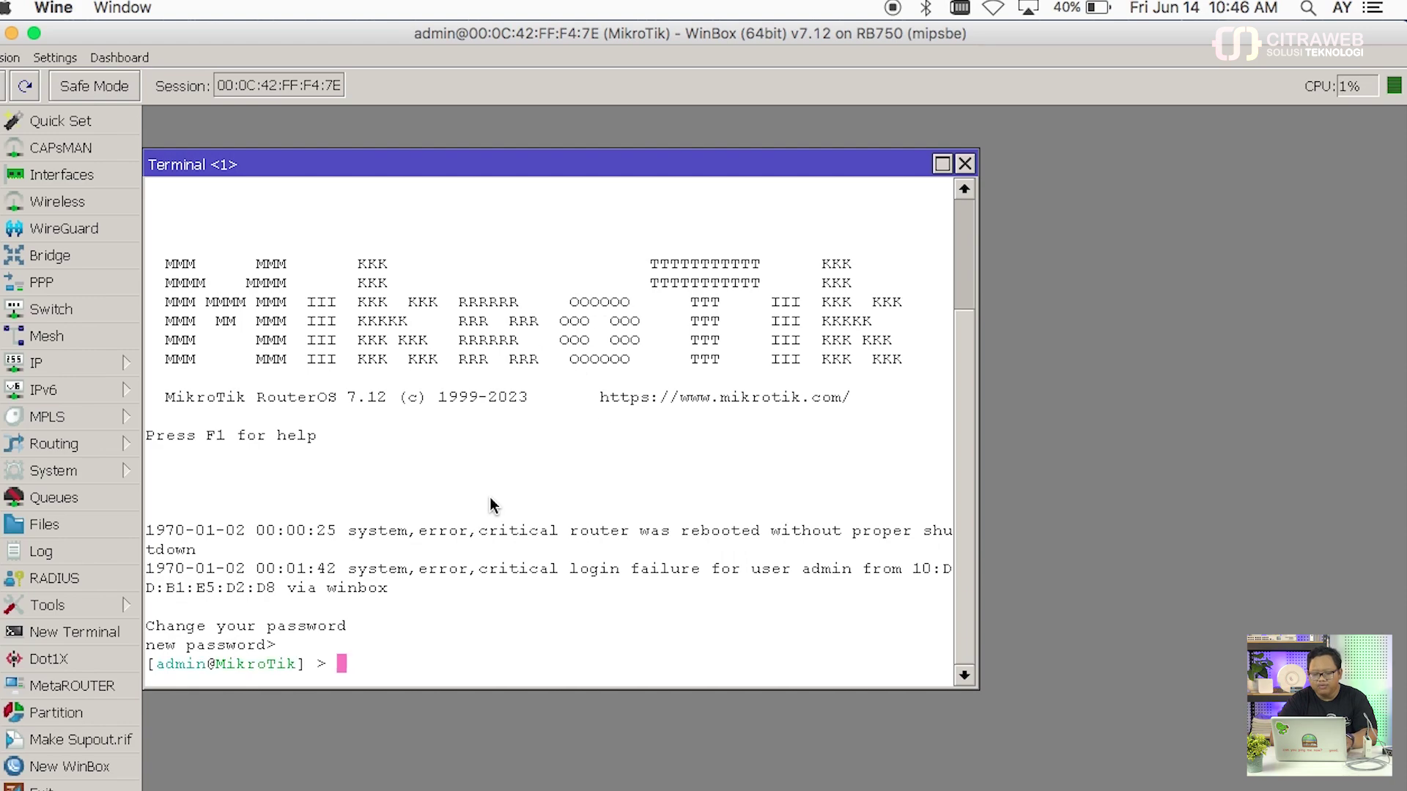
click(966, 165)
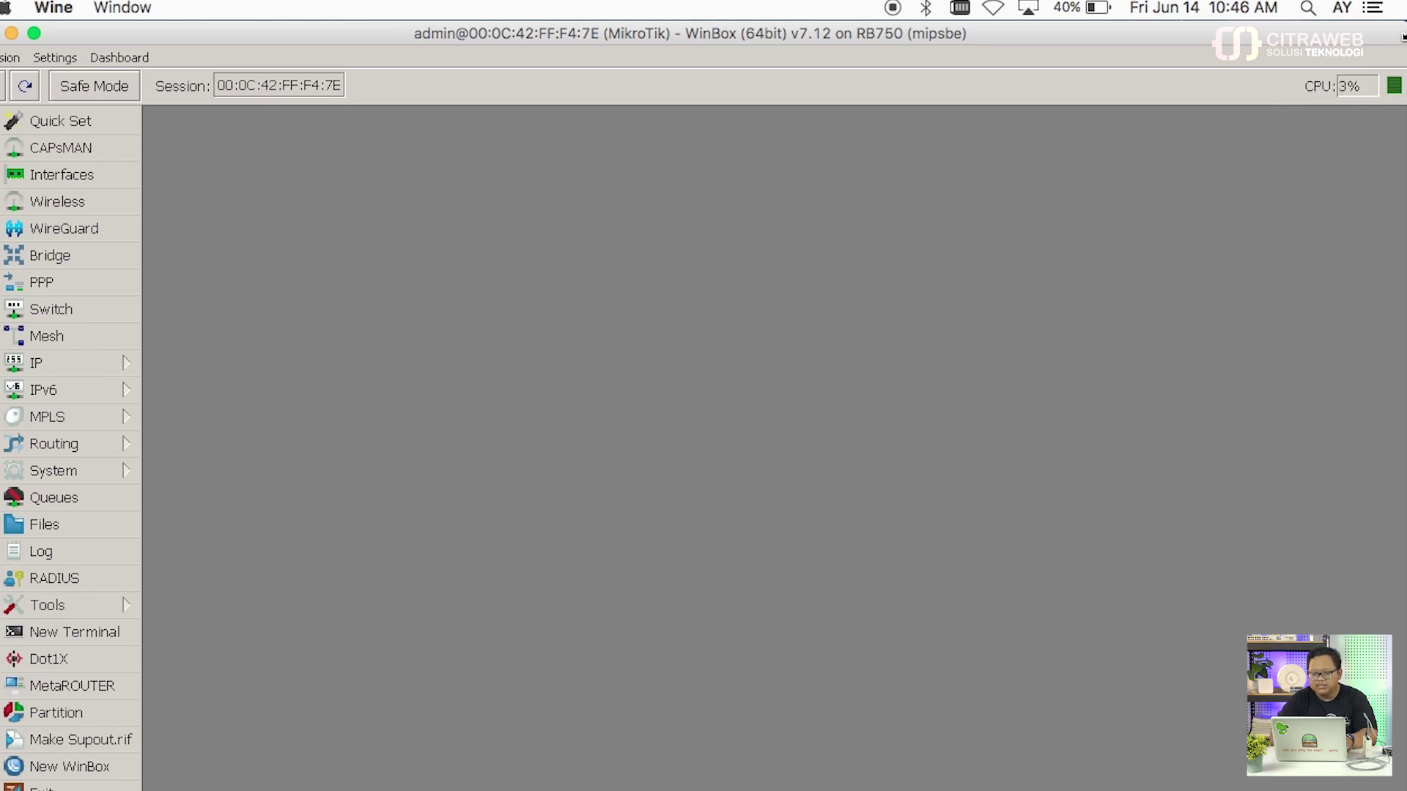
Step: Drag basic-conf.rsc from the desktop folder into WinBox's File List, then minimize Finder
drag(1404, 22, 1039, 23)
double_click(1361, 55)
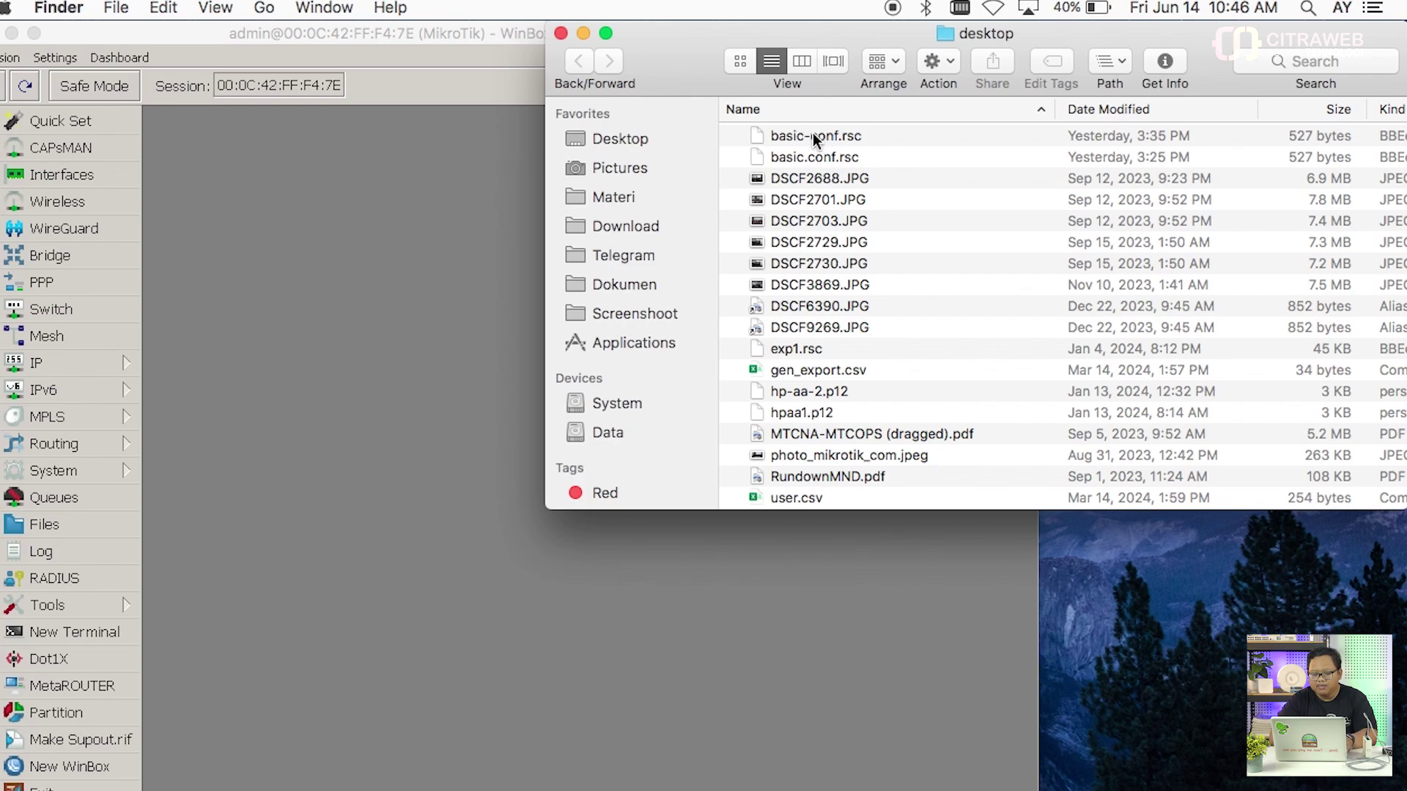
drag(811, 135, 417, 297)
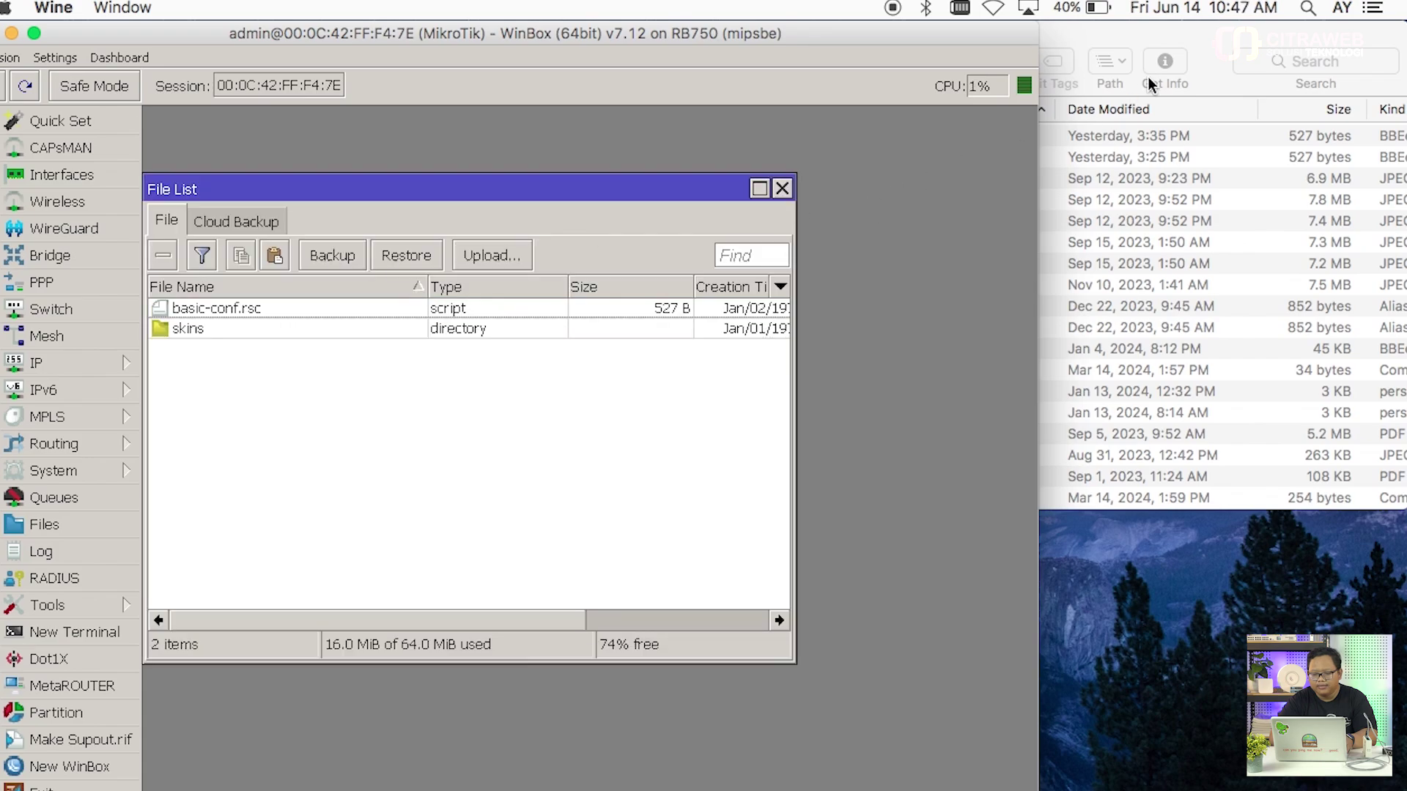
click(1194, 45)
click(584, 34)
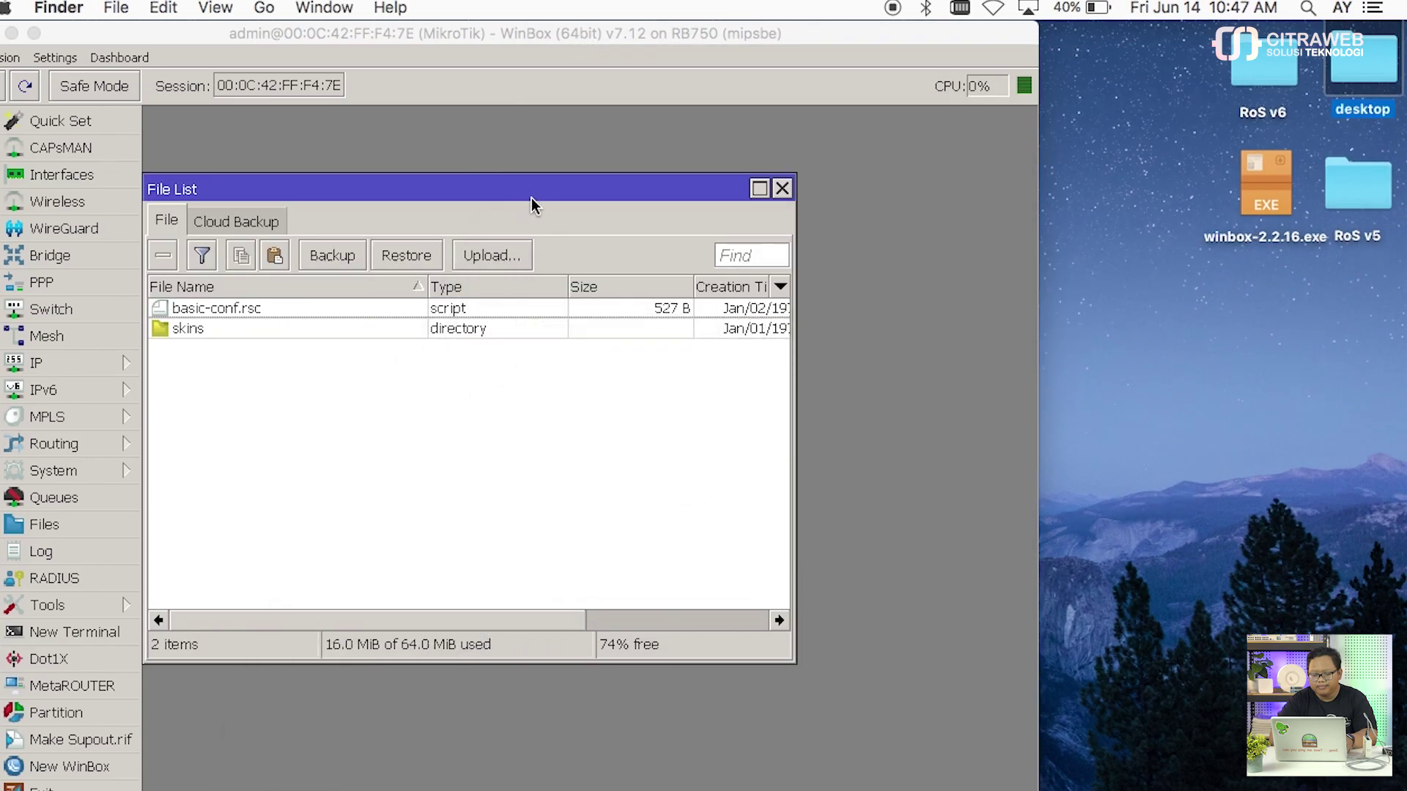
drag(543, 188, 548, 143)
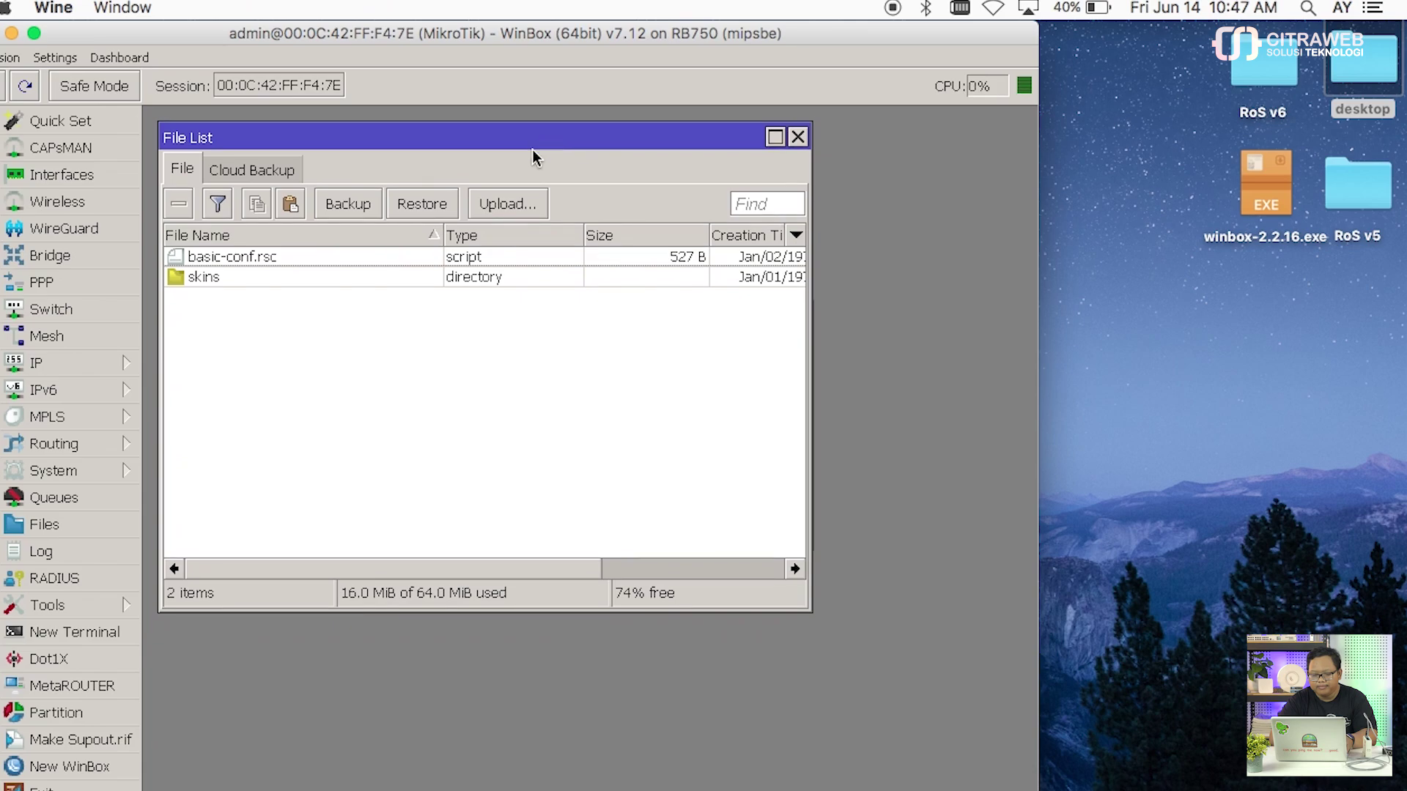
drag(455, 135, 449, 126)
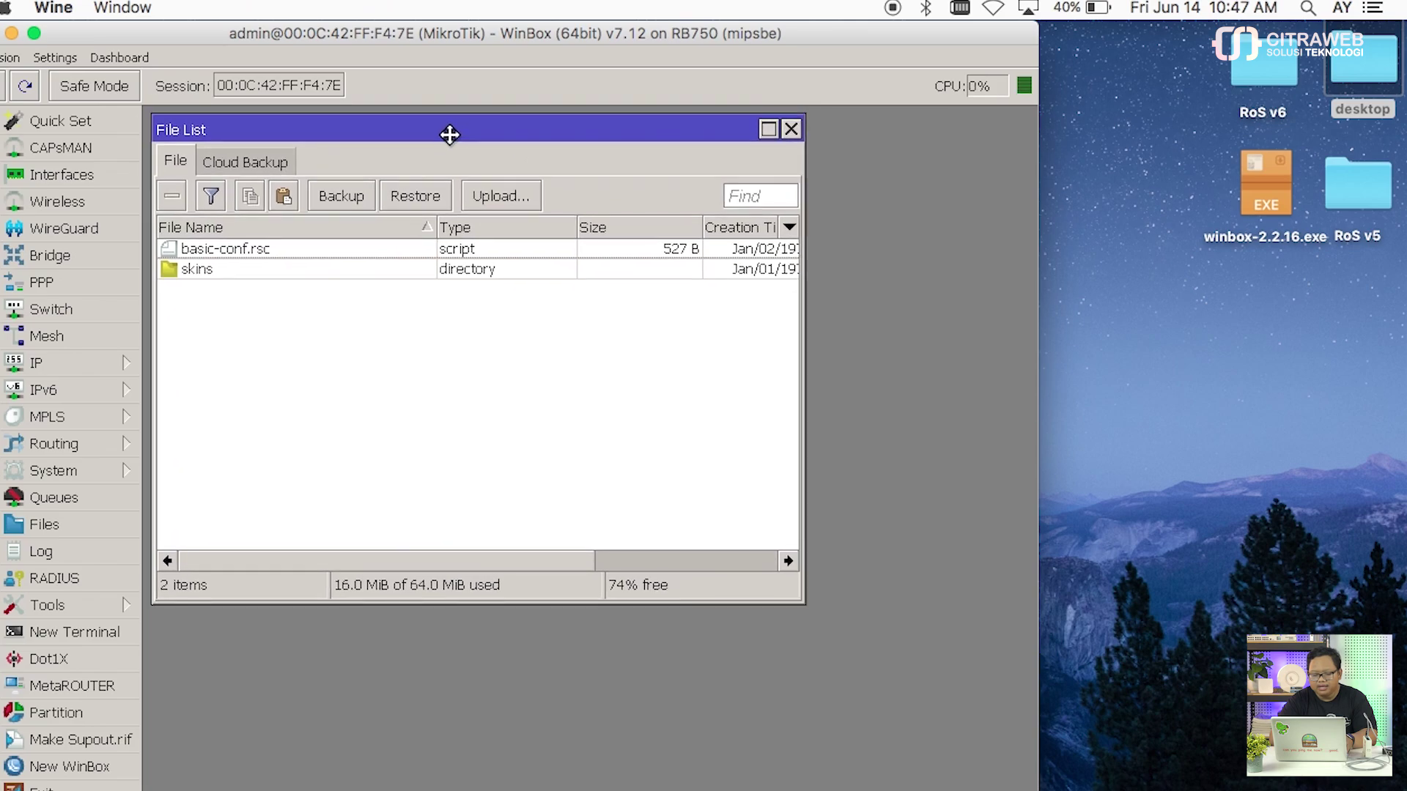
Step: Open a terminal on the RB750 and skip the new-password prompt
click(110, 630)
drag(395, 152, 405, 288)
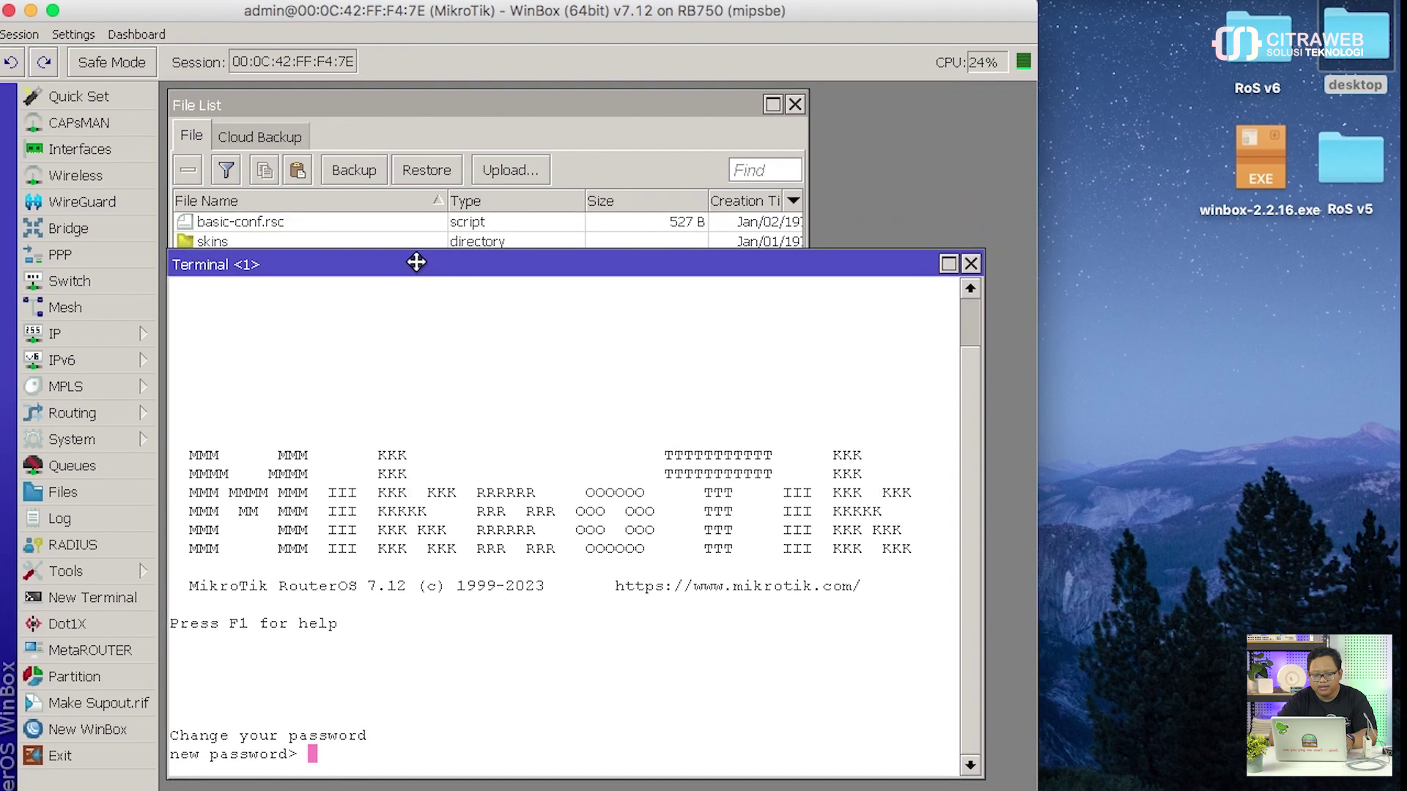
key(ctrl+c)
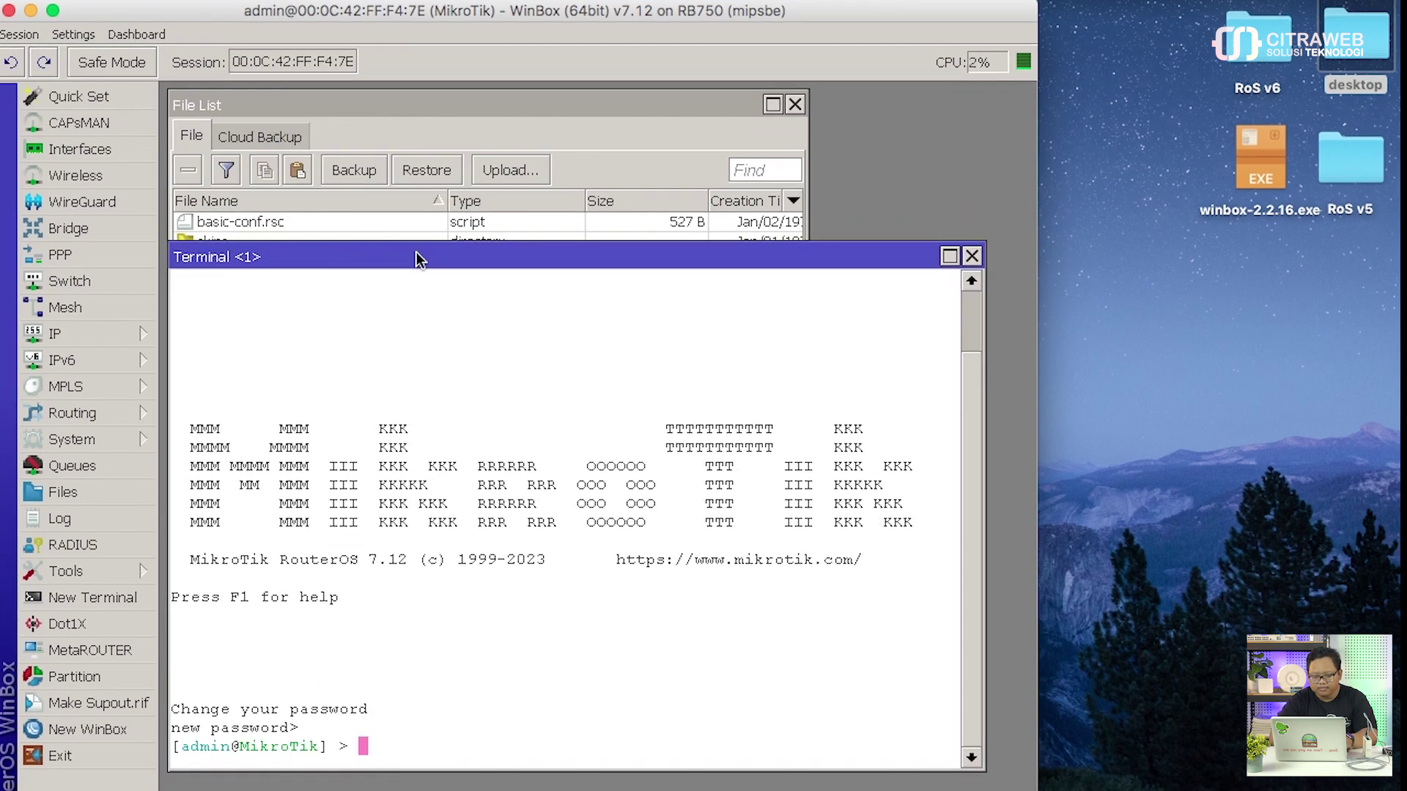
Step: Run 'import basic-conf.rsc', confirm it executed successfully, and close the terminal
text(import ba)
key(BackSpace)
key(BackSpace)
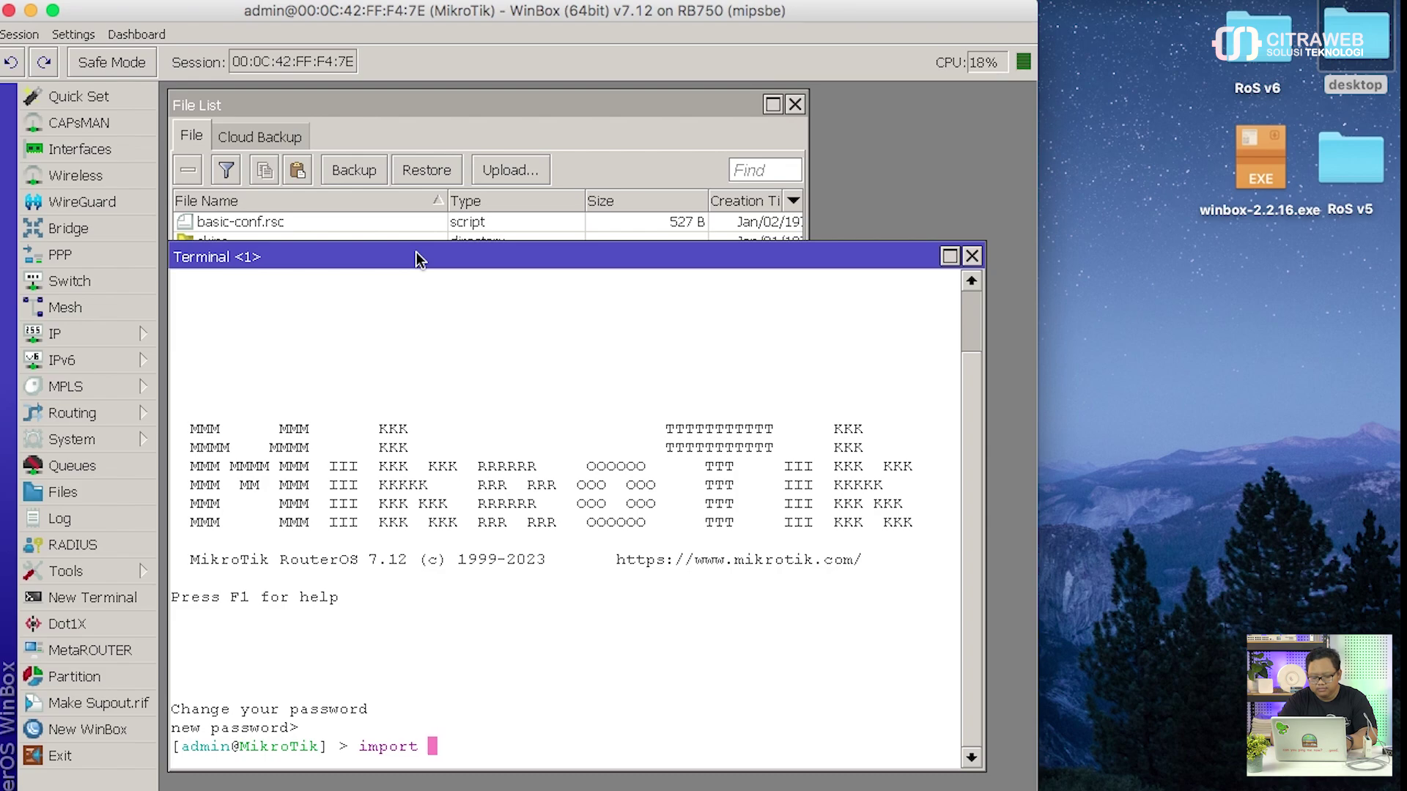
text(ba)
key(Tab)
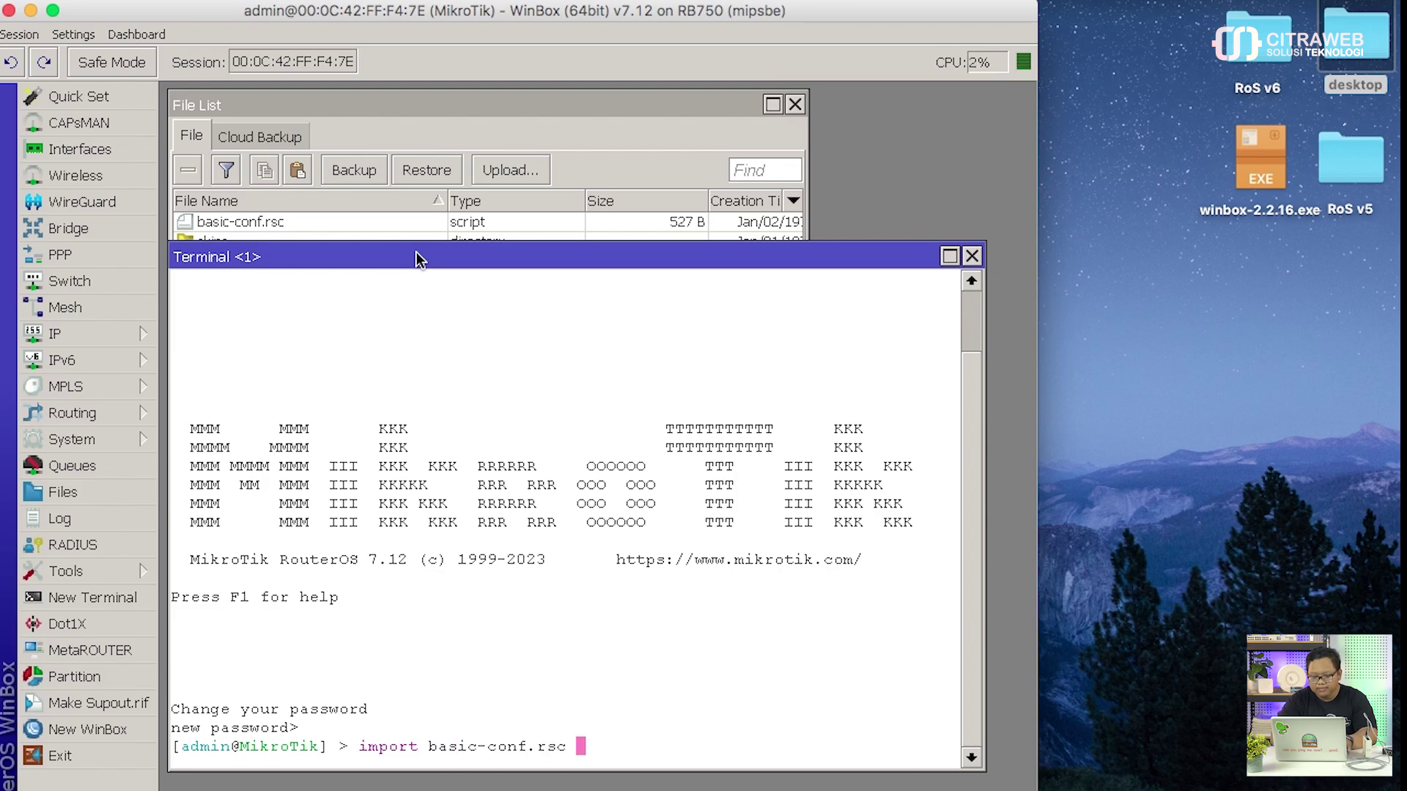
key(Return)
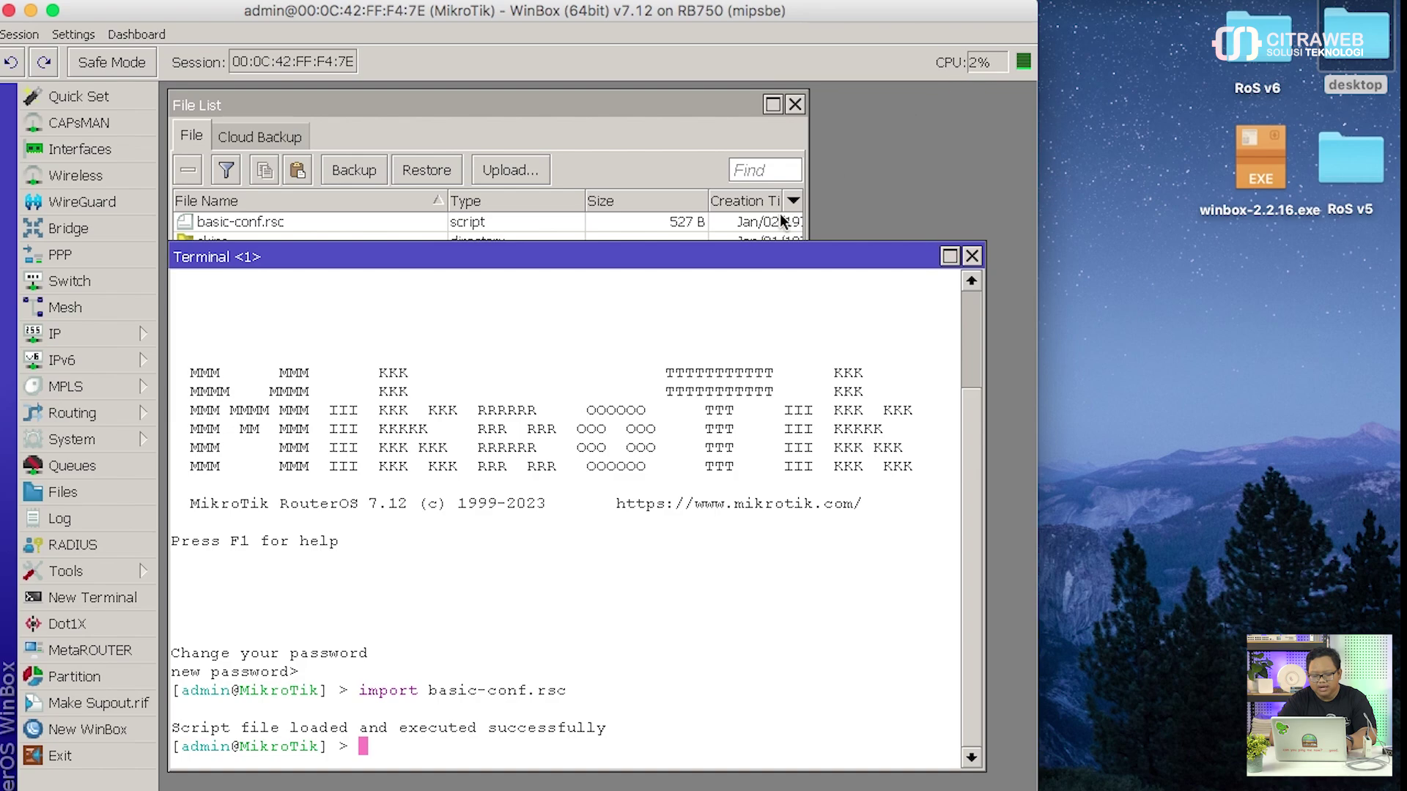
click(972, 255)
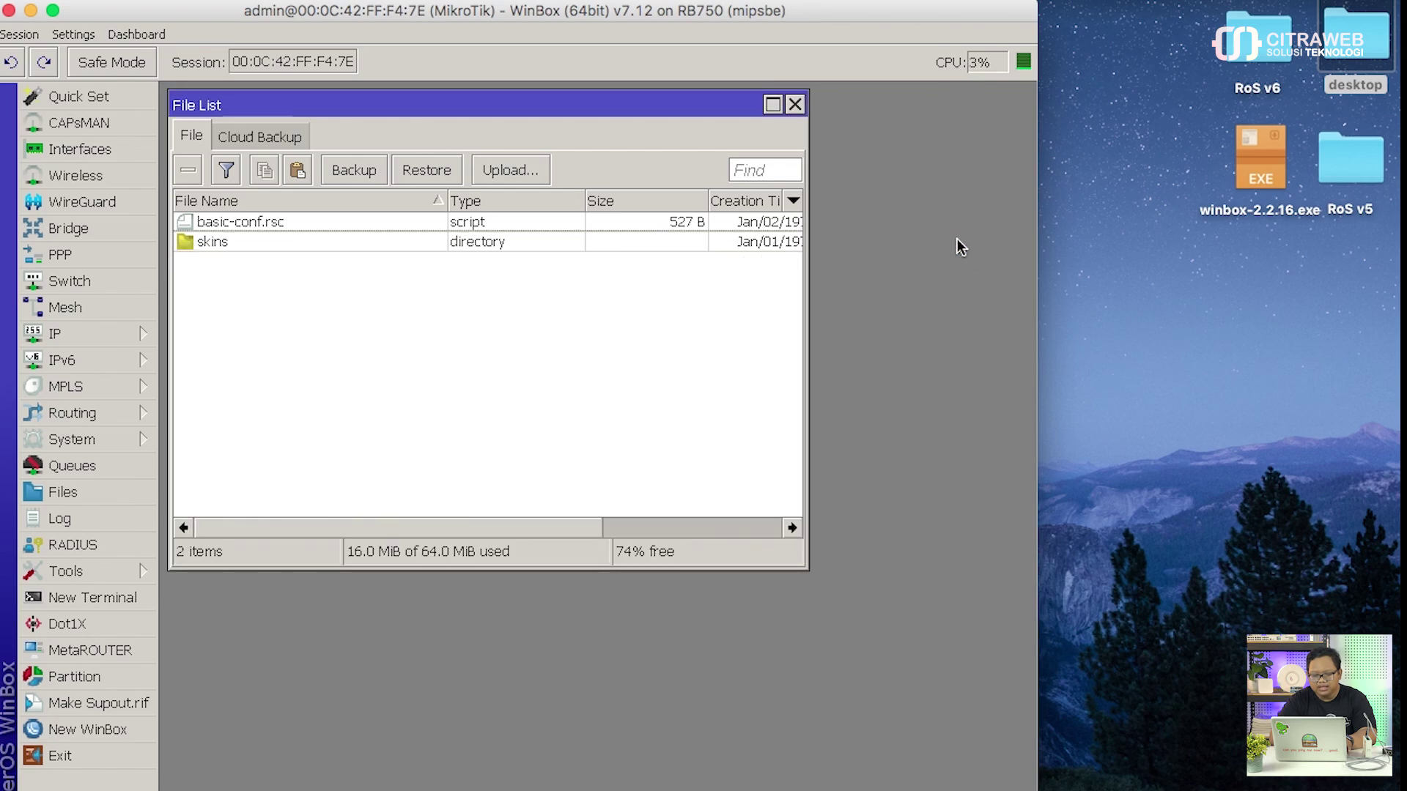
Step: Close the file list and check the 192.168.88.1/24 address on ether2 and the ether1 DHCP client
click(796, 105)
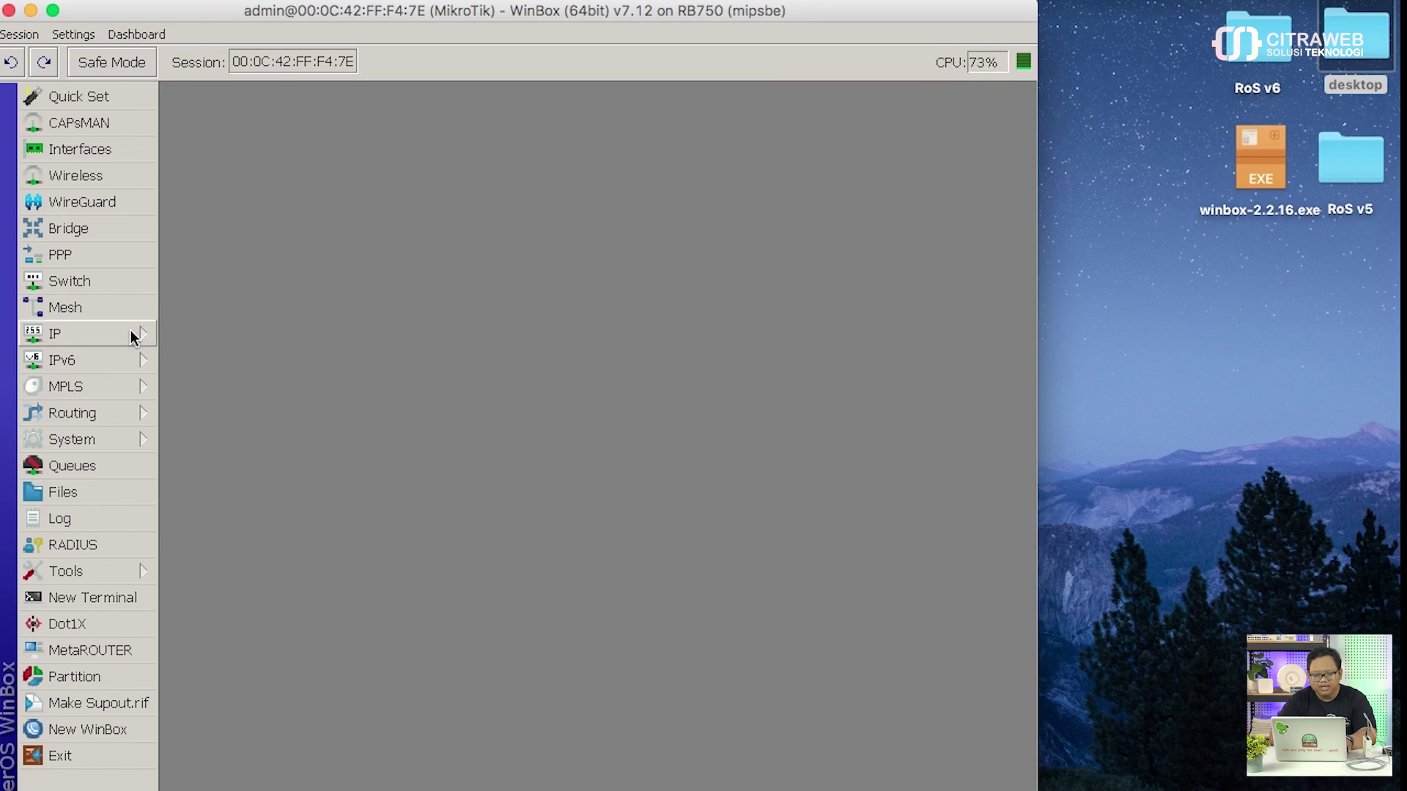
click(133, 334)
click(252, 200)
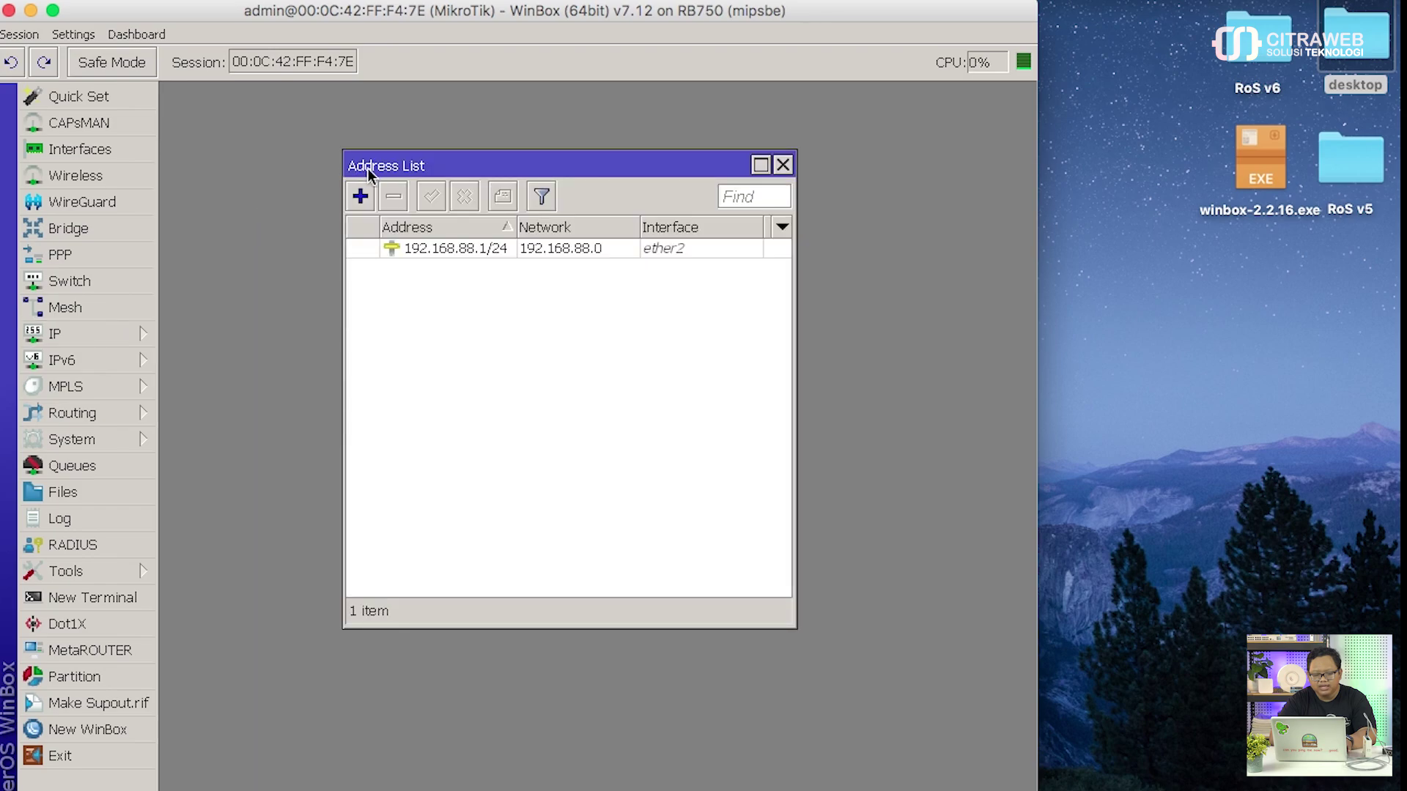
drag(368, 169, 260, 123)
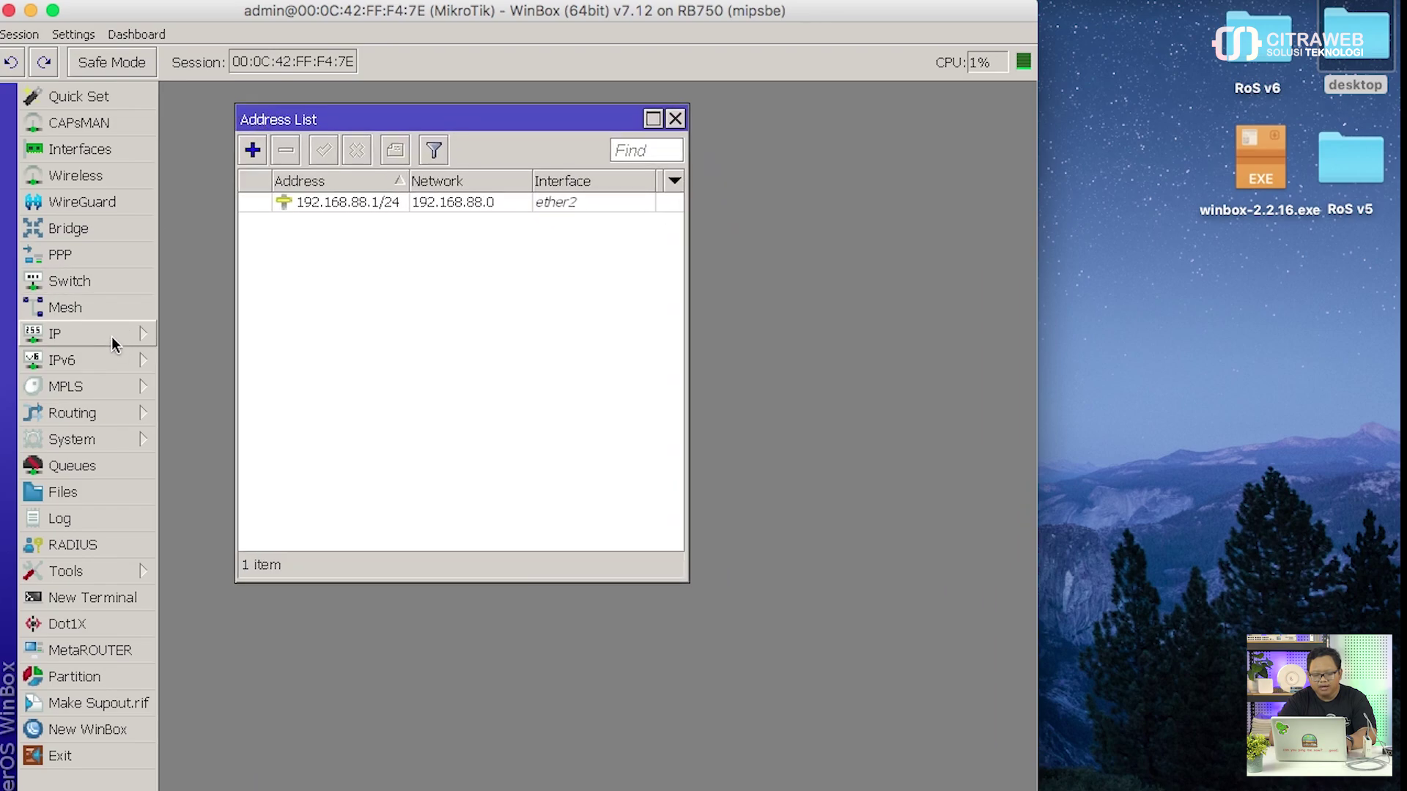
click(111, 336)
click(225, 253)
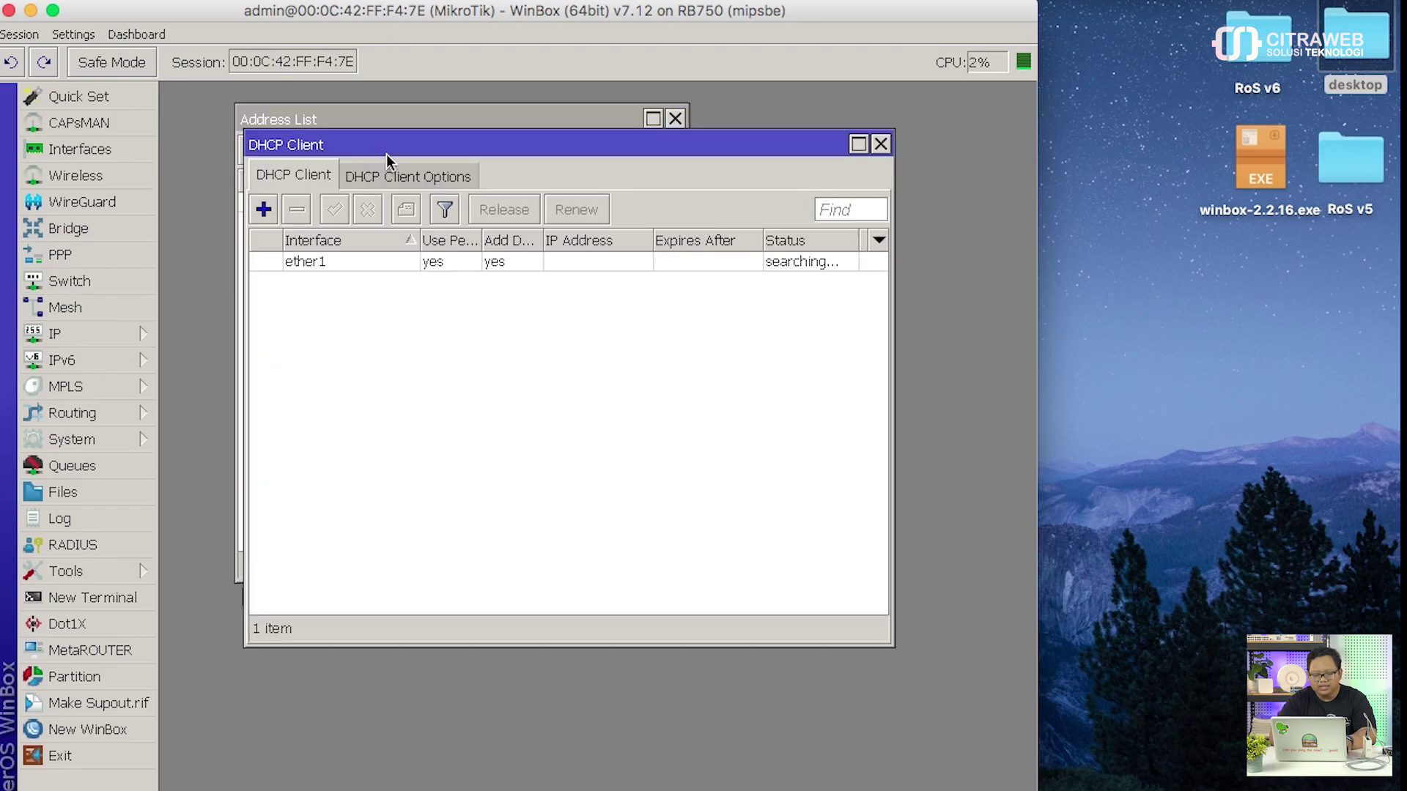
drag(389, 145, 366, 252)
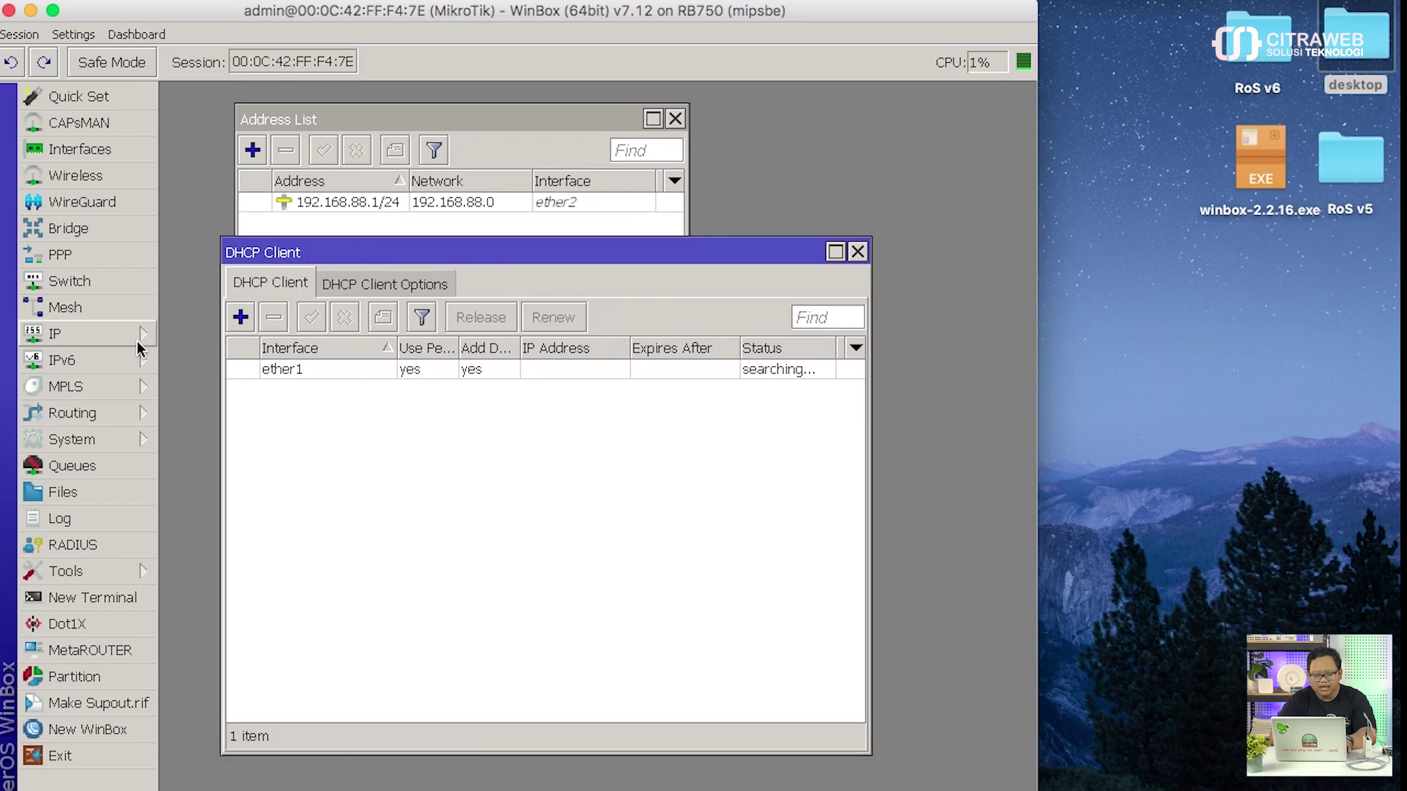
Step: Check the srcnat masquerade rule under Firewall NAT, then close the firewall, DHCP client and address windows
click(140, 348)
click(233, 356)
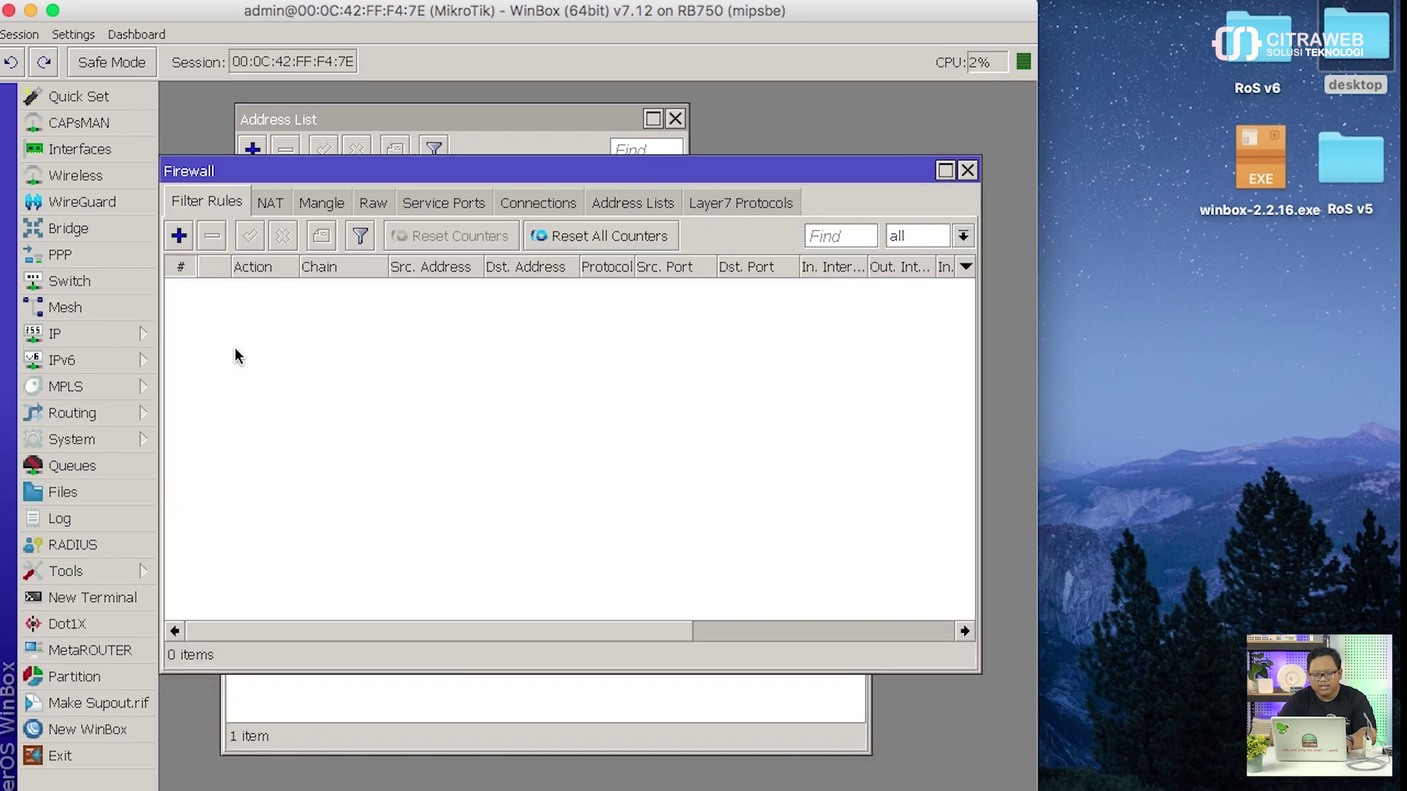
click(270, 203)
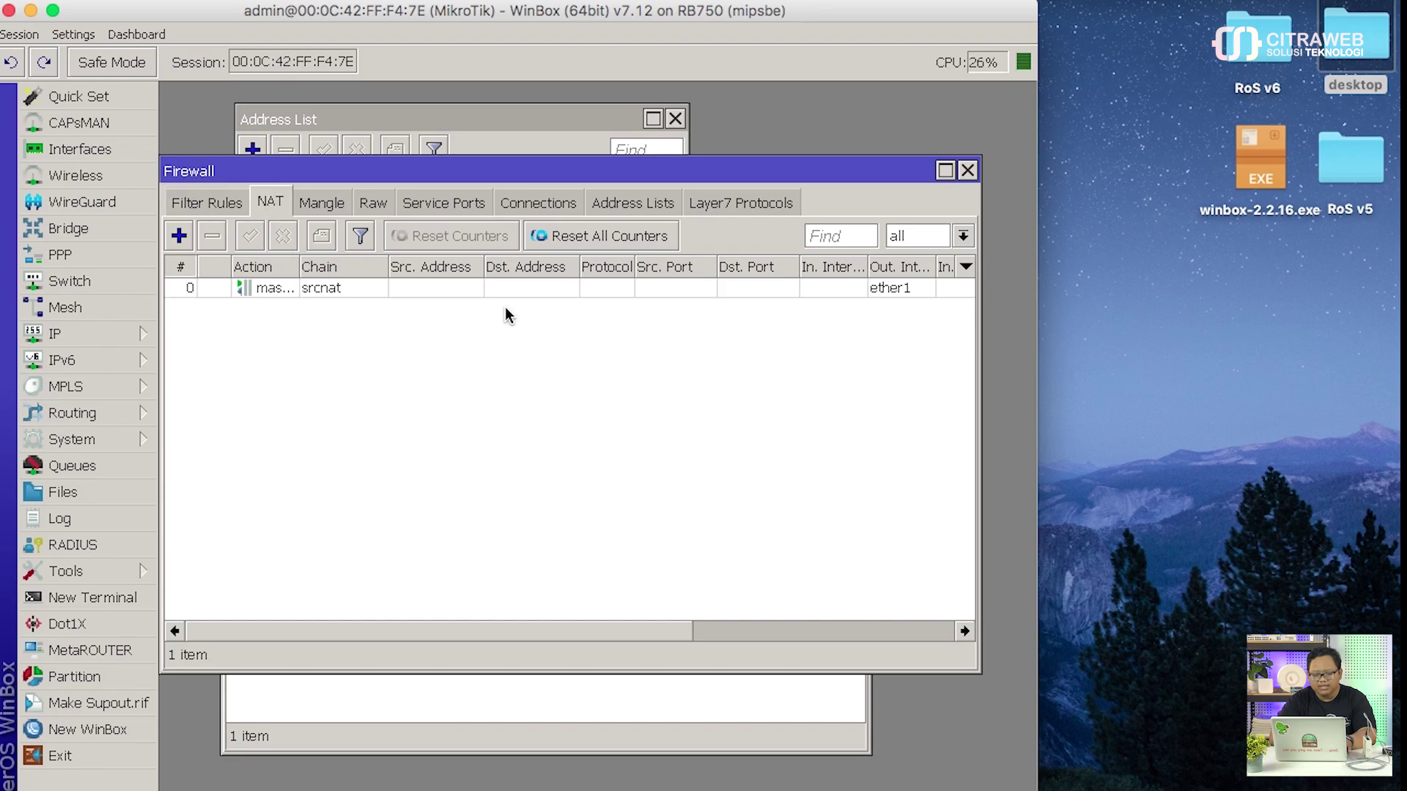
click(966, 172)
click(862, 253)
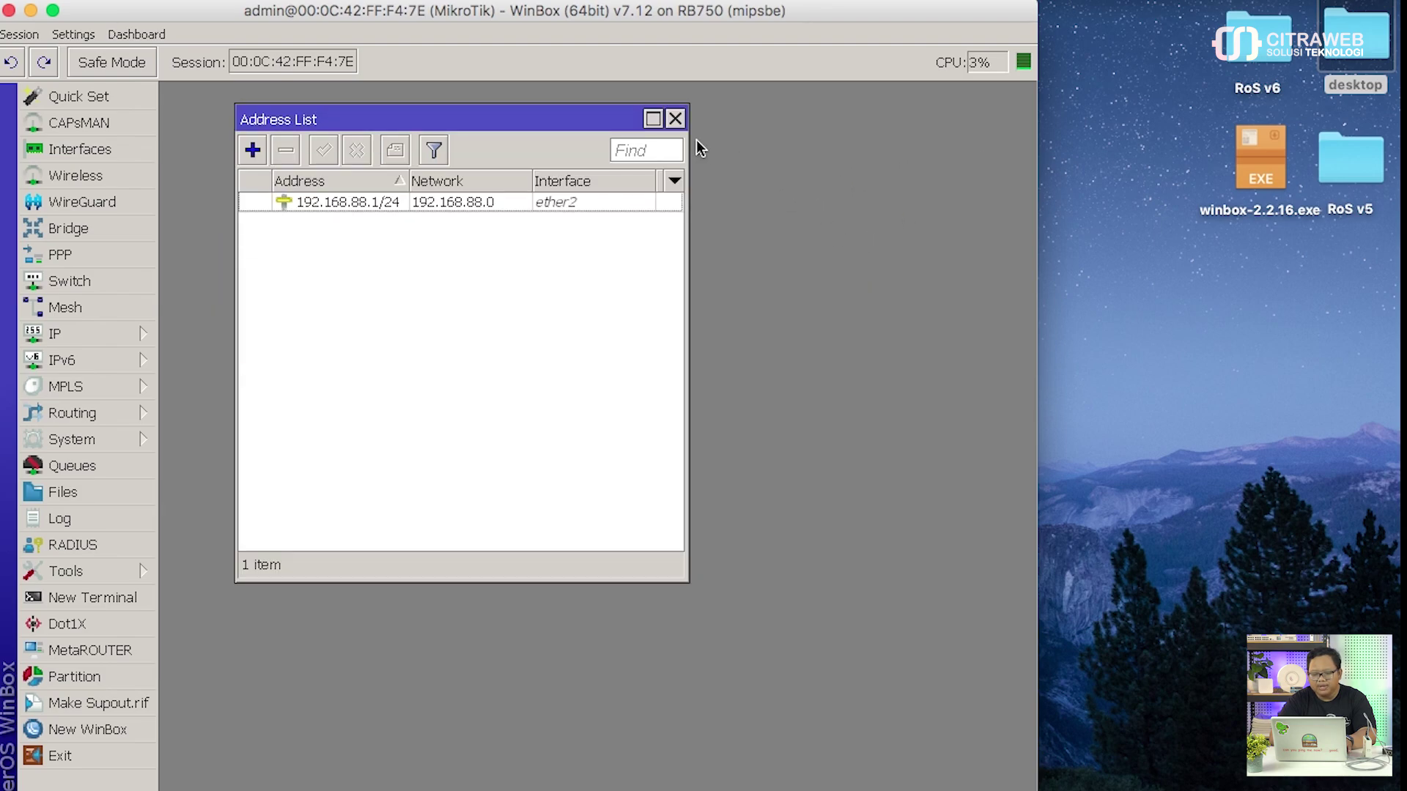
click(675, 118)
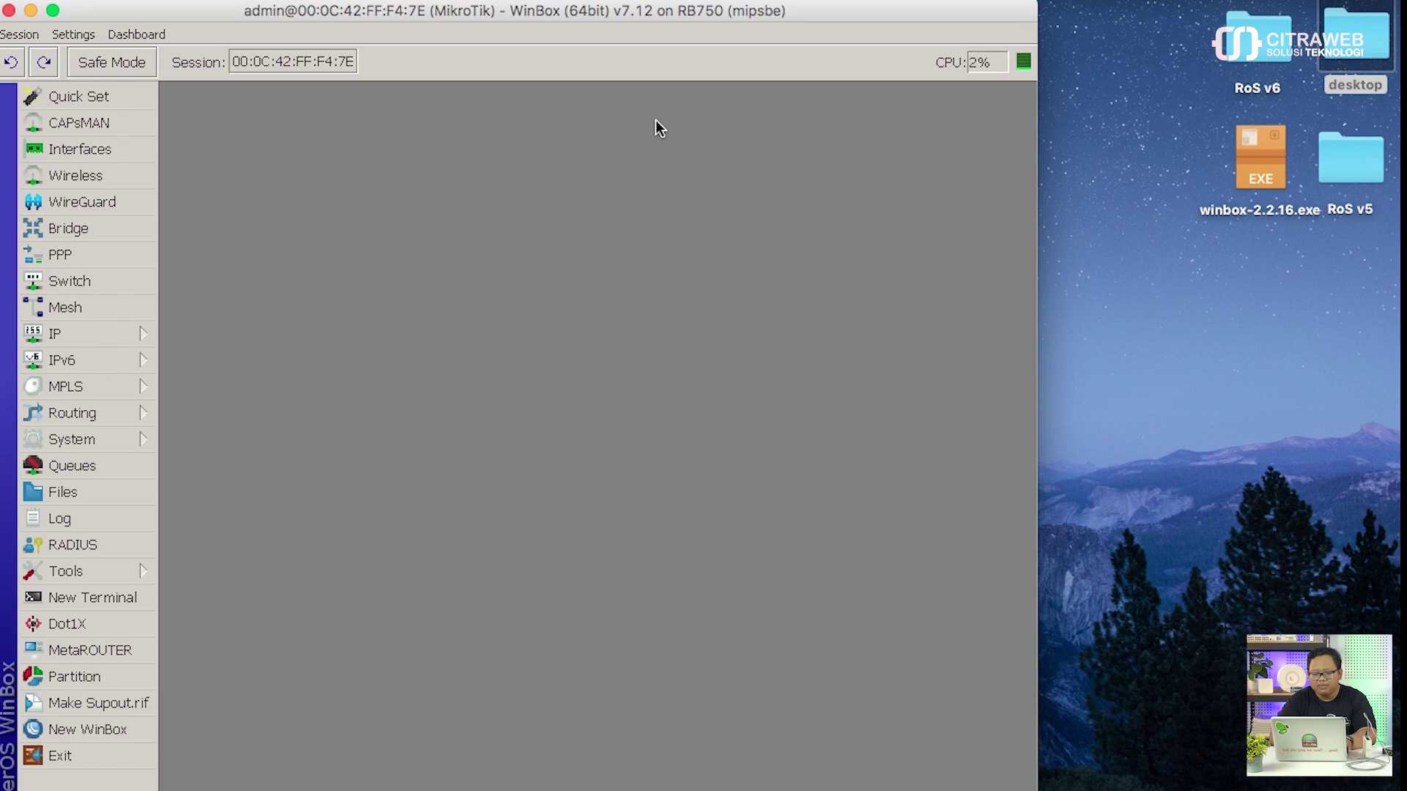
click(122, 155)
drag(274, 232, 269, 102)
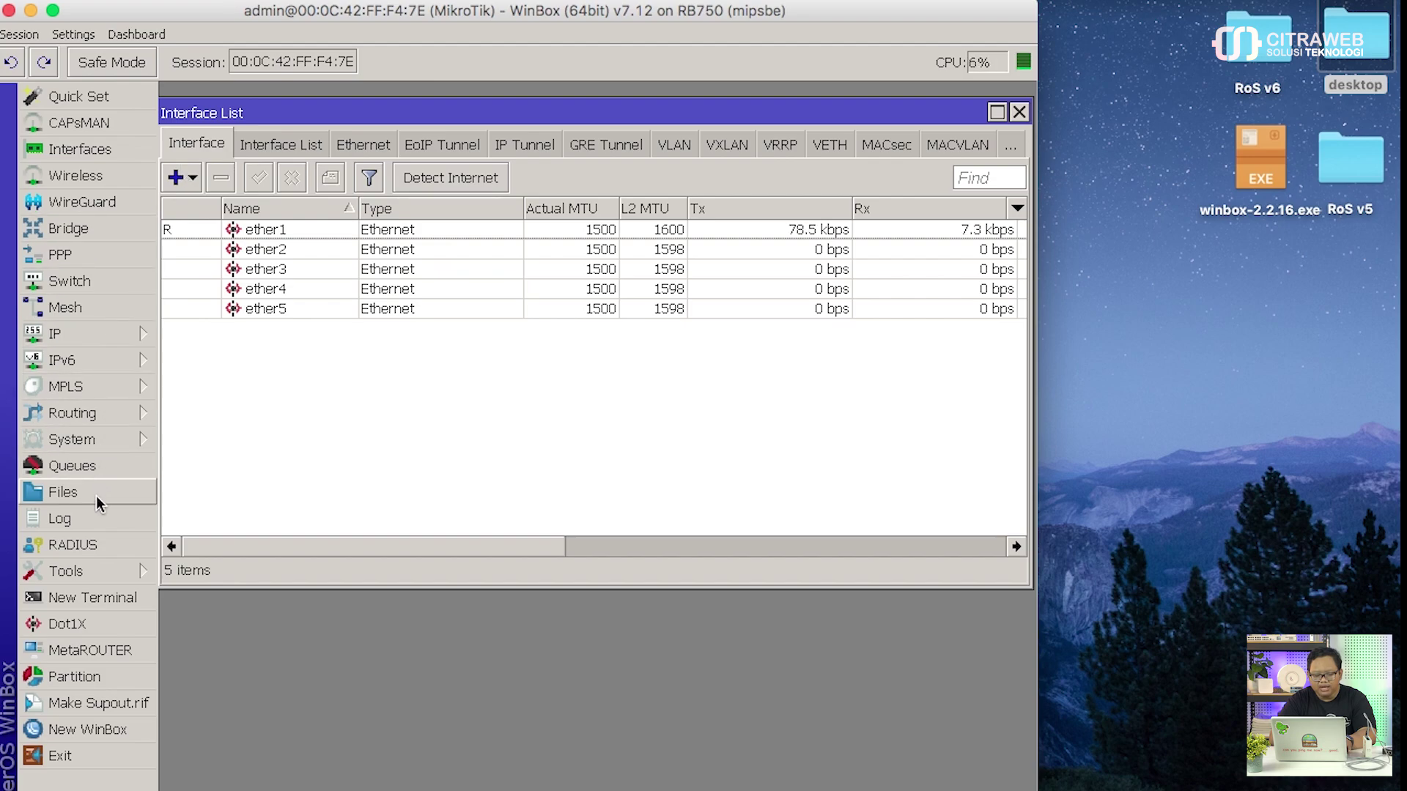
click(95, 599)
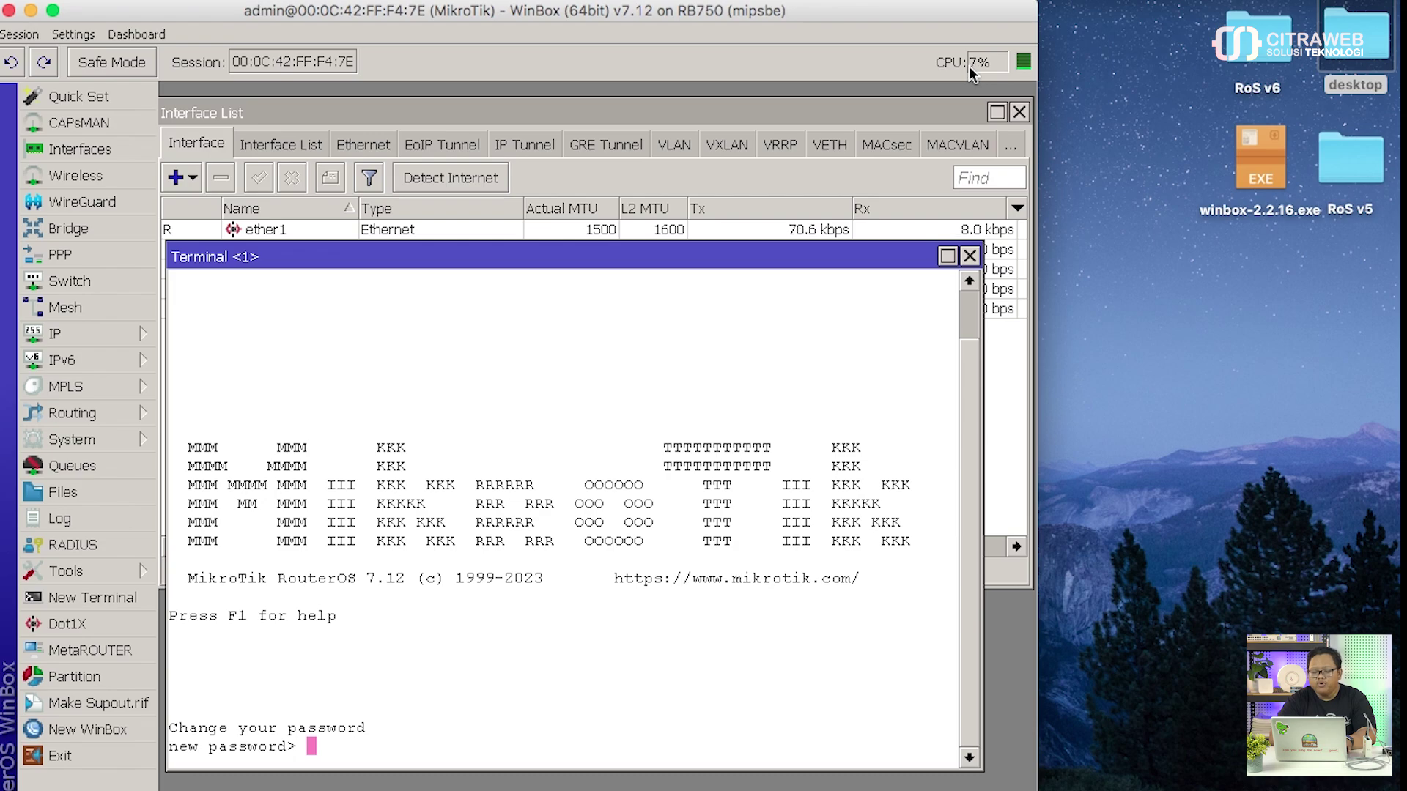
click(969, 255)
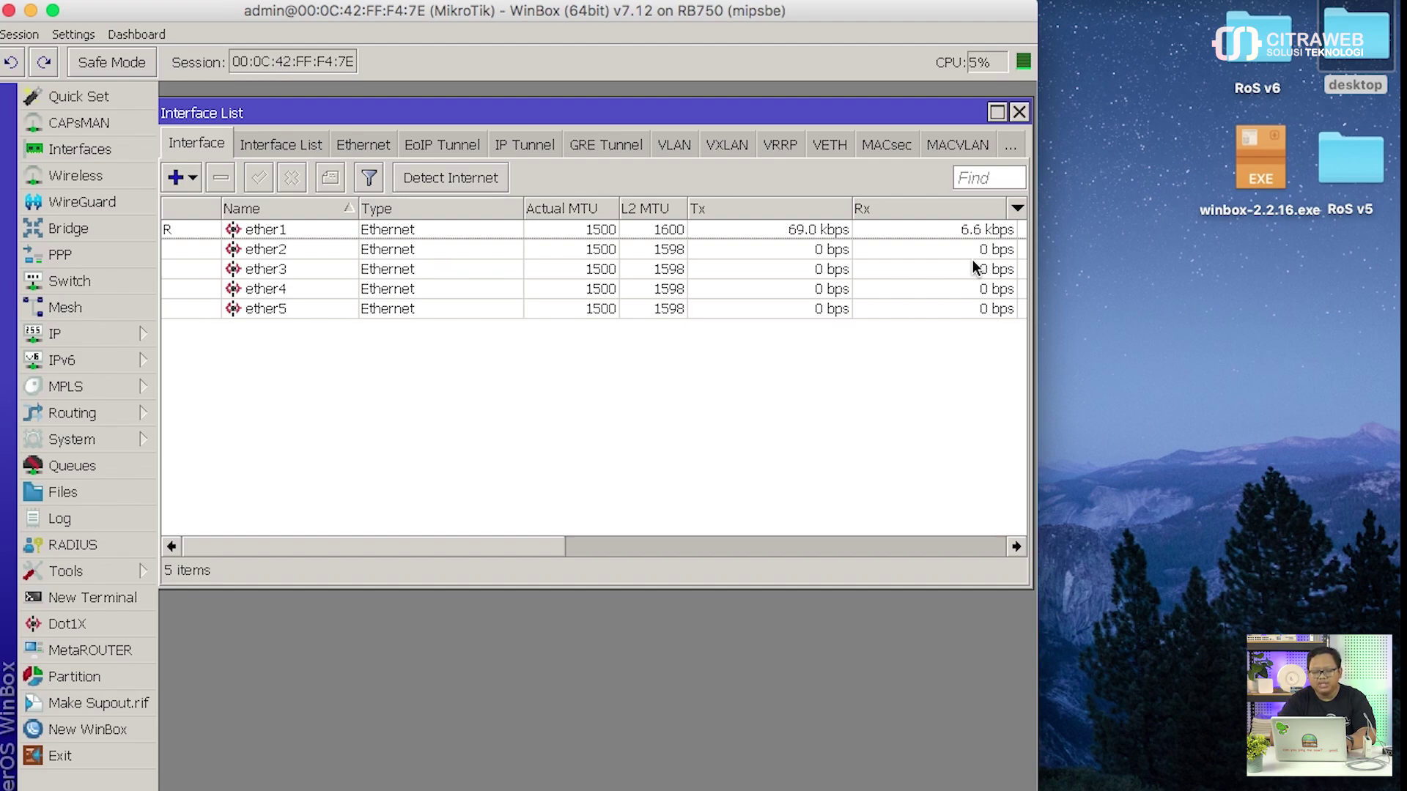
click(1020, 114)
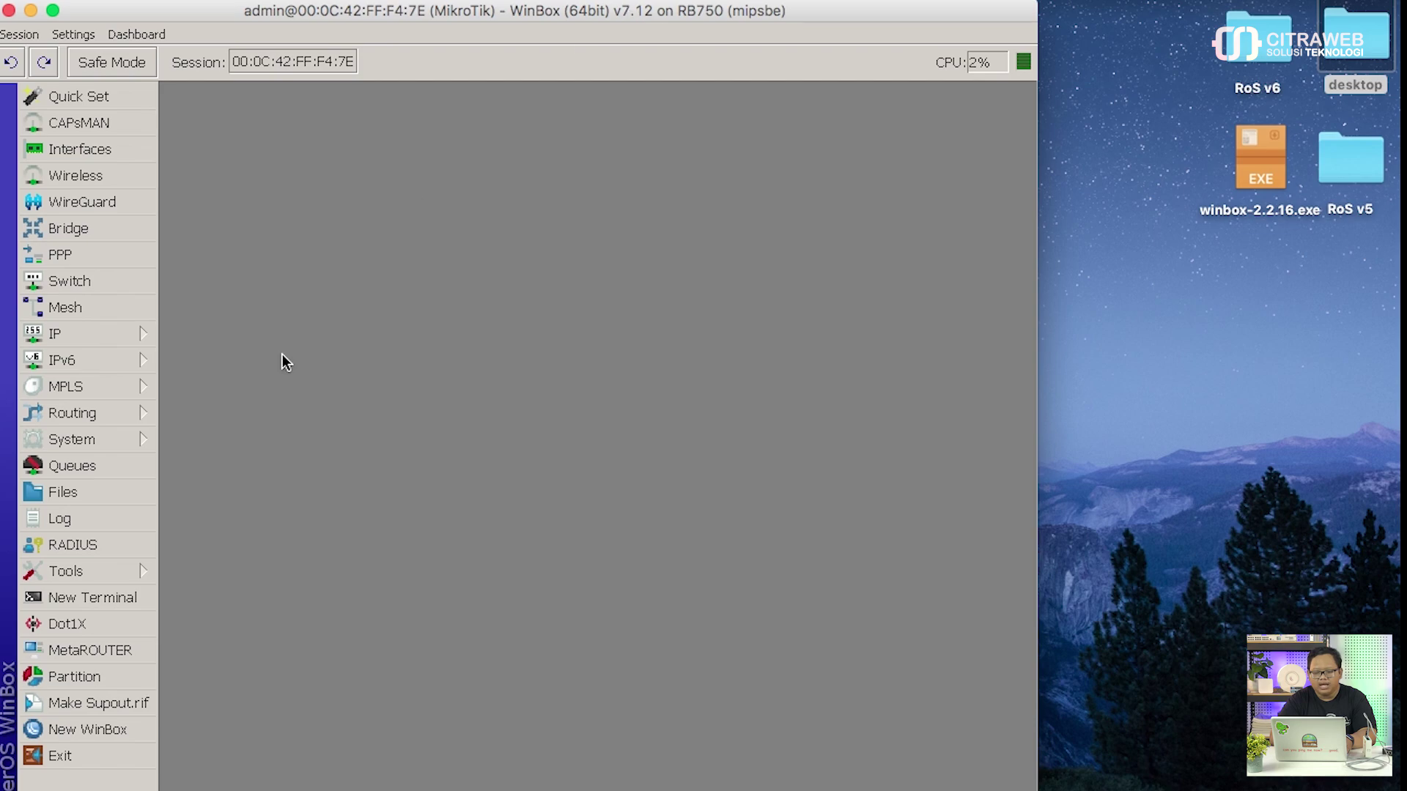
click(108, 597)
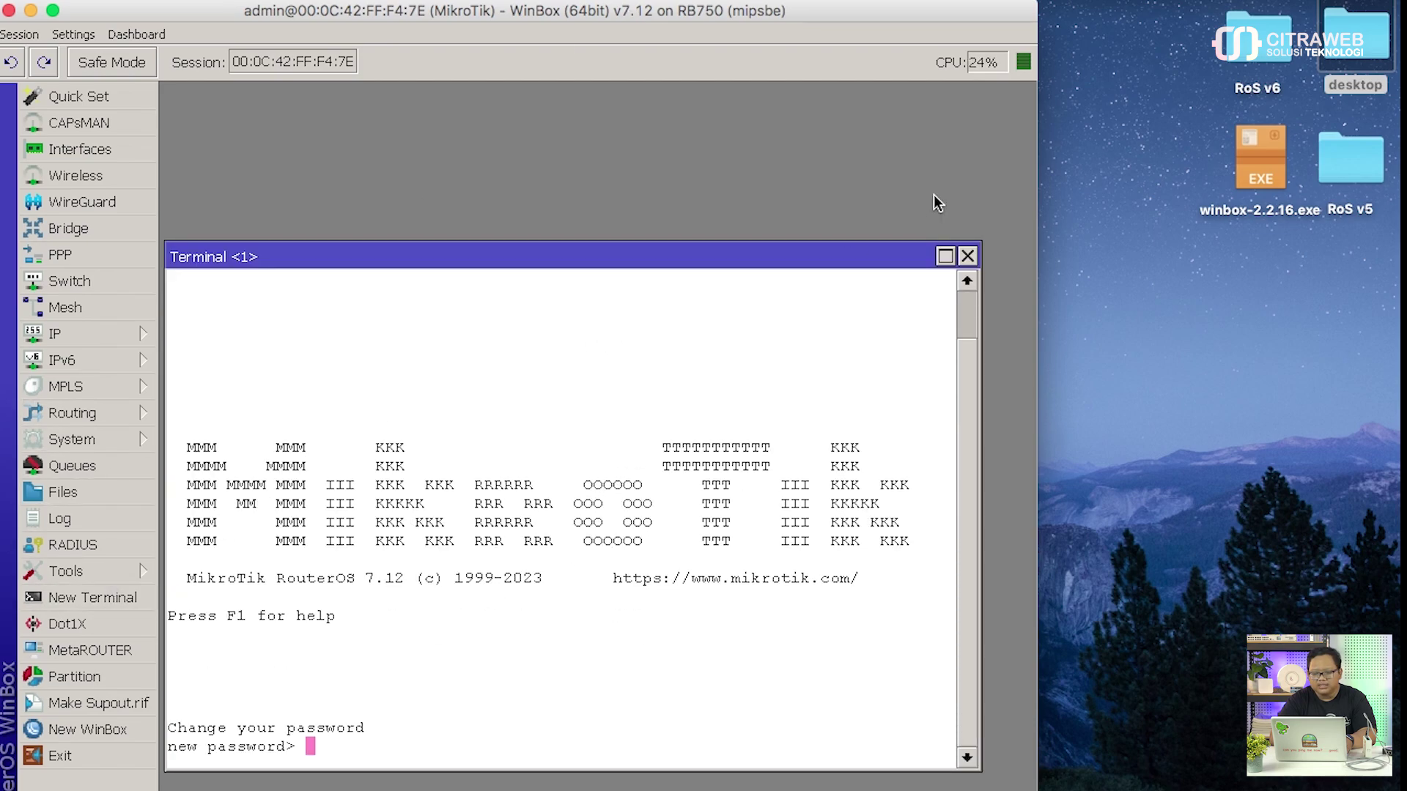
click(966, 257)
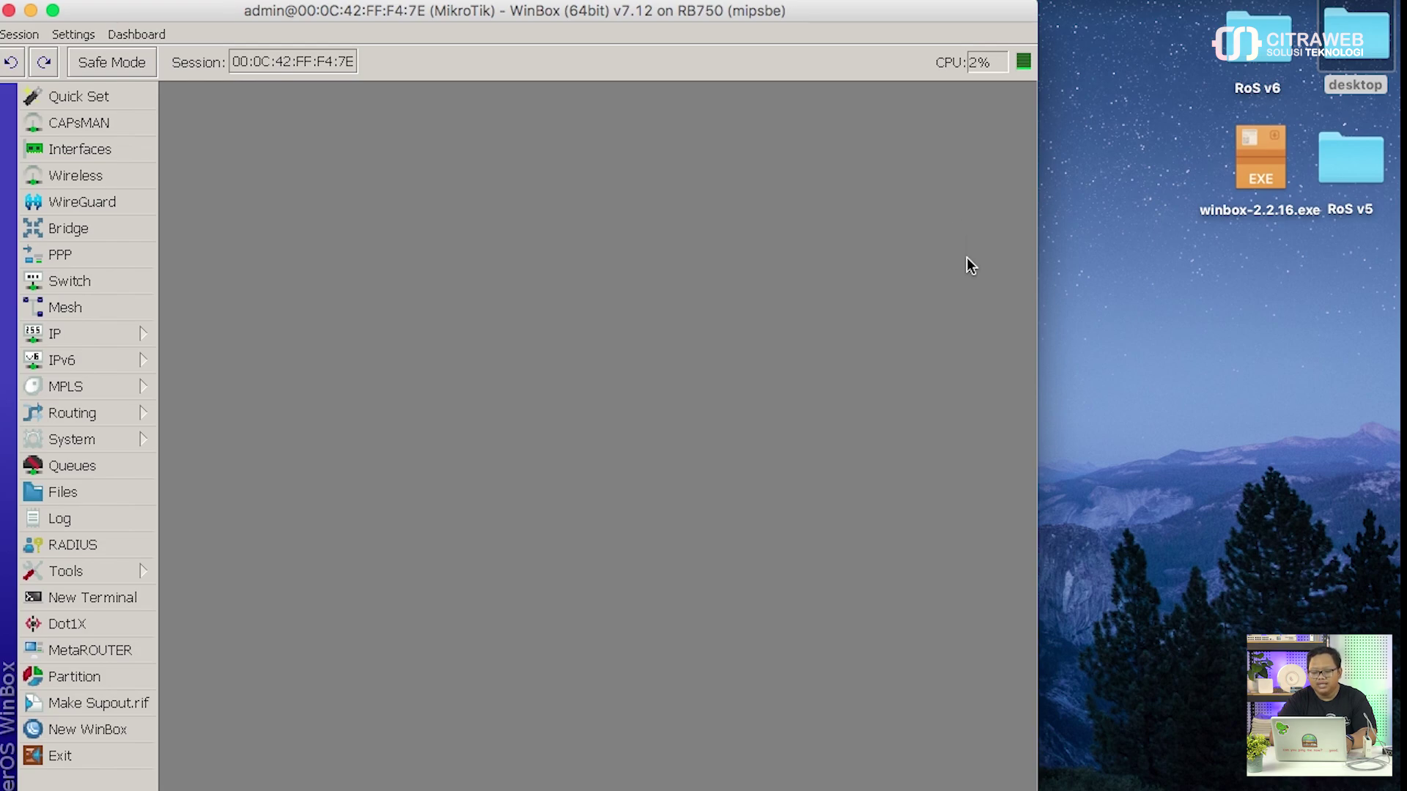
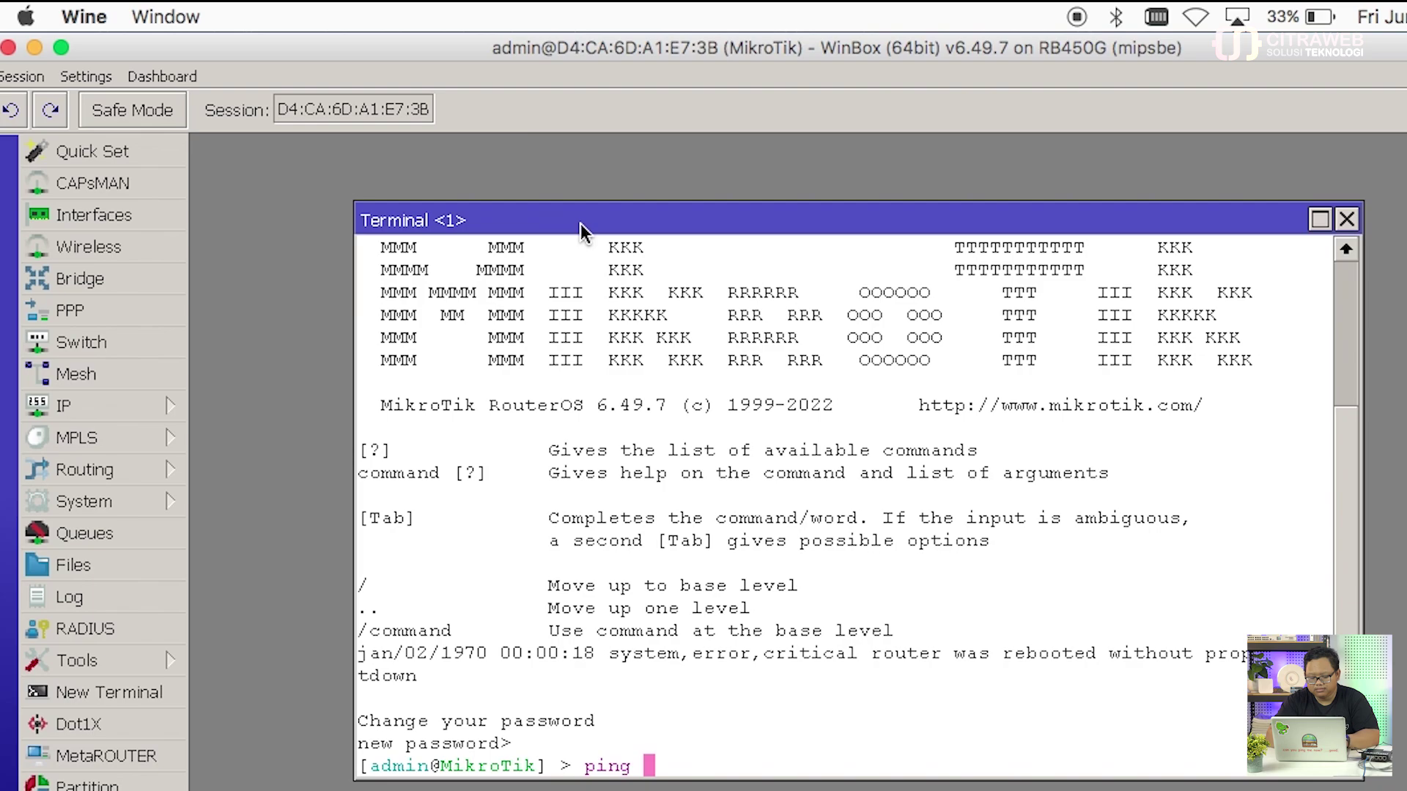
Step: Ping google.com and mikrotik.com, stopping each after three replies, then close the terminal
text(goo)
text(gle.co)
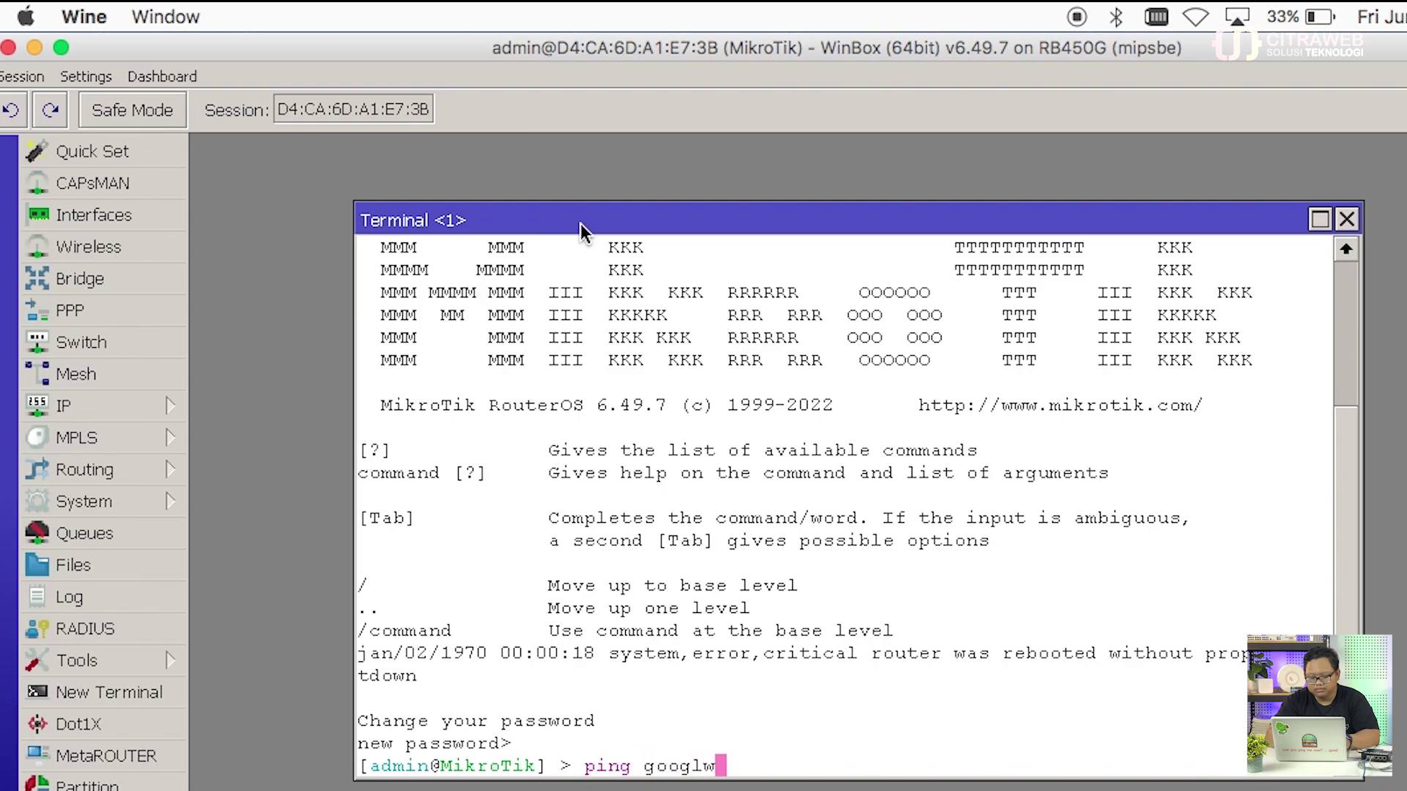
text(m)
key(Return)
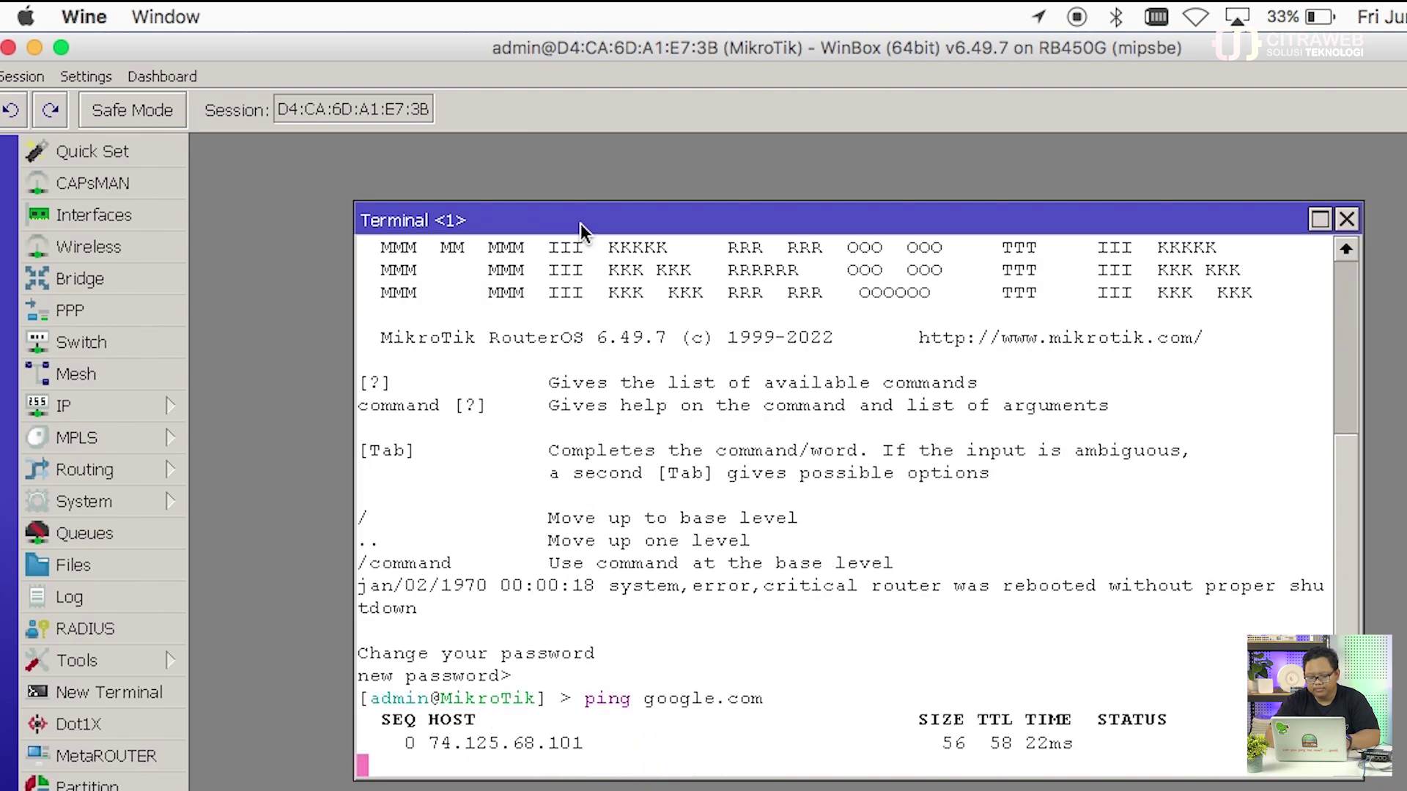
key(ctrl+c)
text(p)
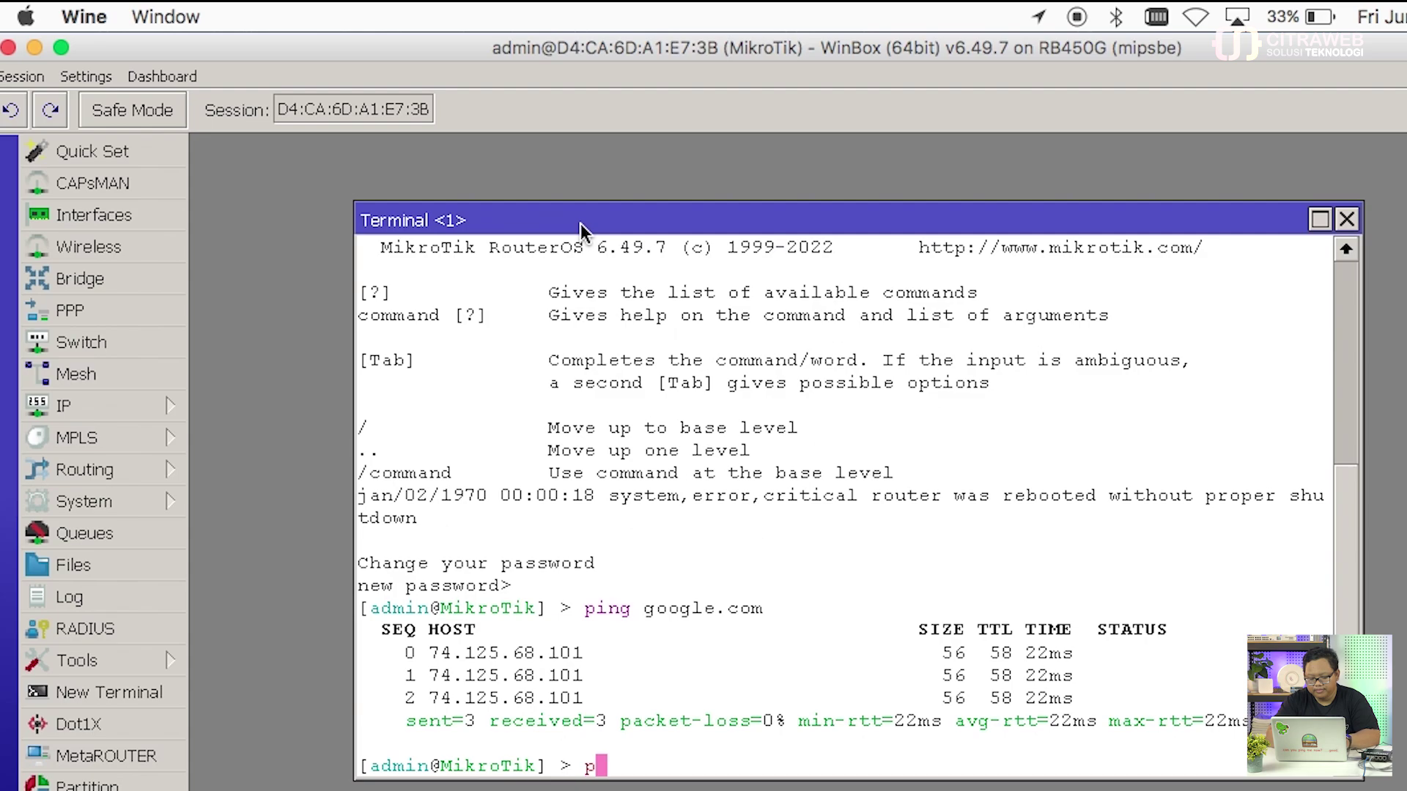
text(ing mikrotik.co)
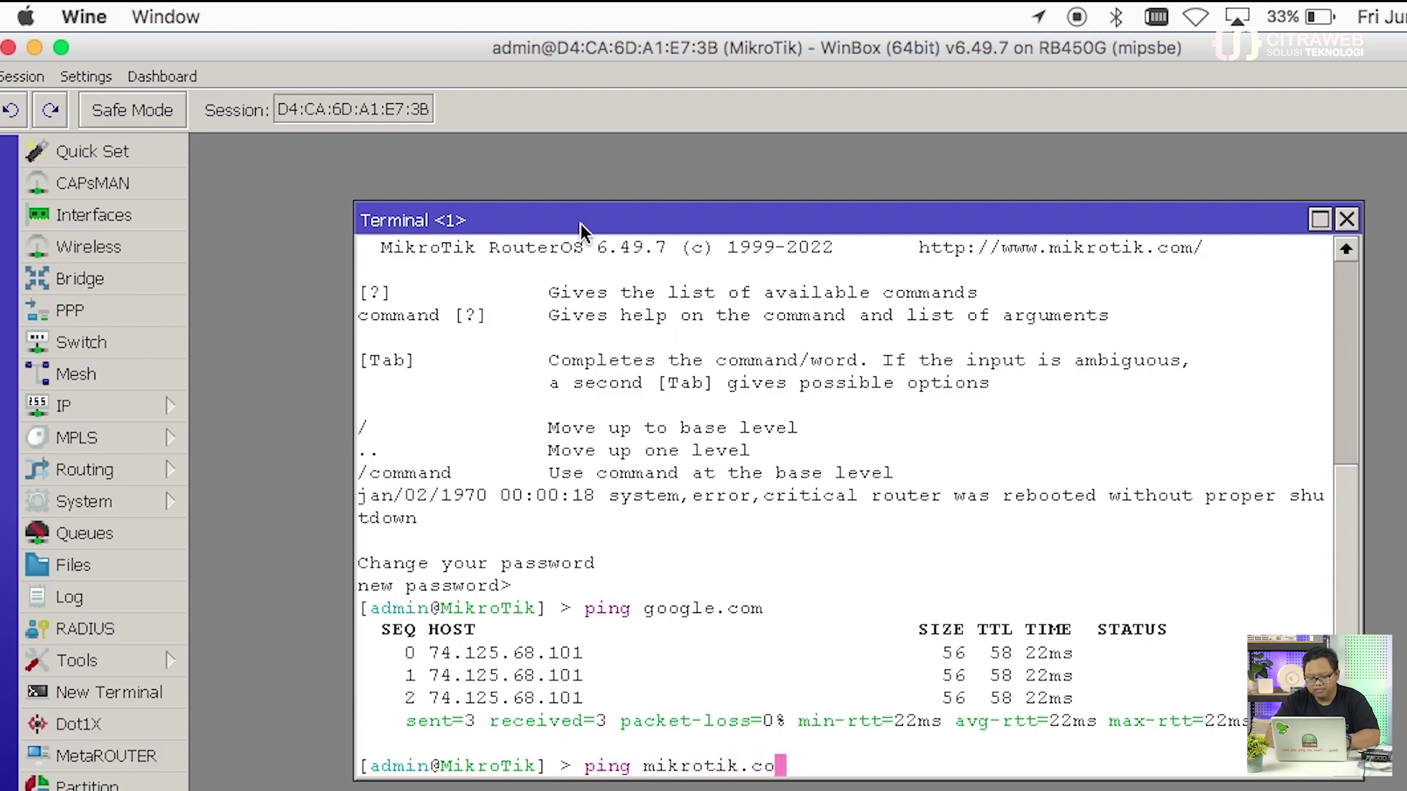
text(m)
key(Return)
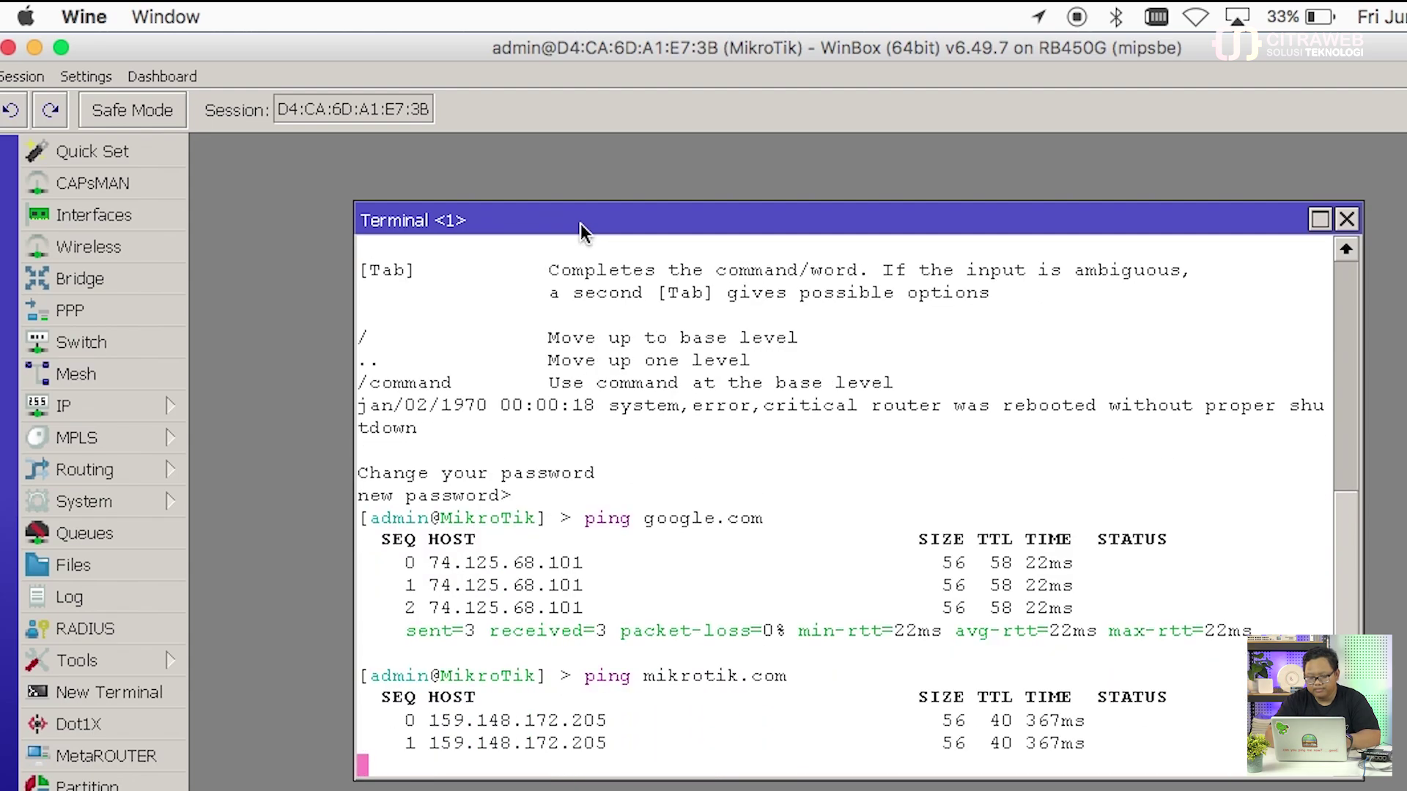
key(ctrl+c)
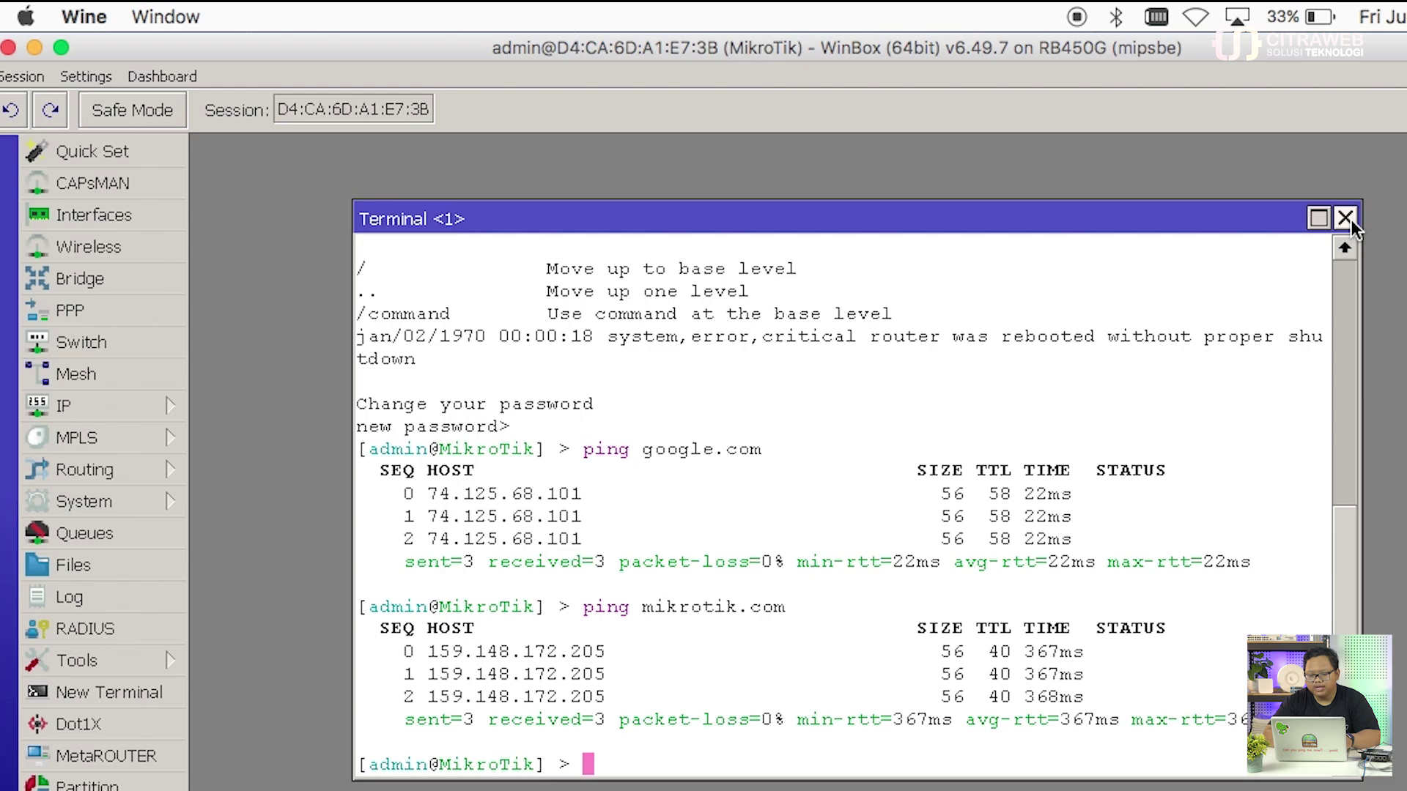
click(1345, 218)
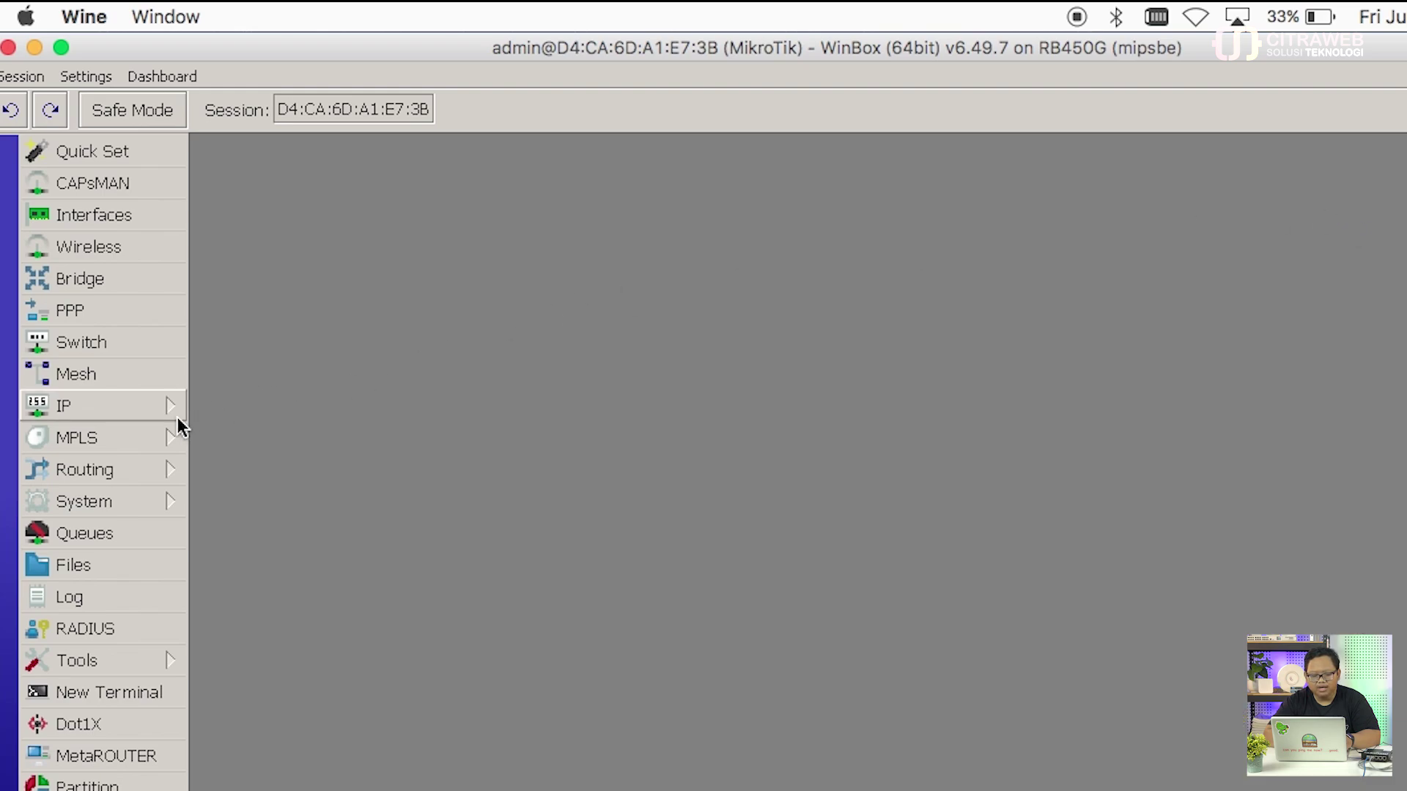
Step: Open System > Packages and run Check For Updates
click(135, 504)
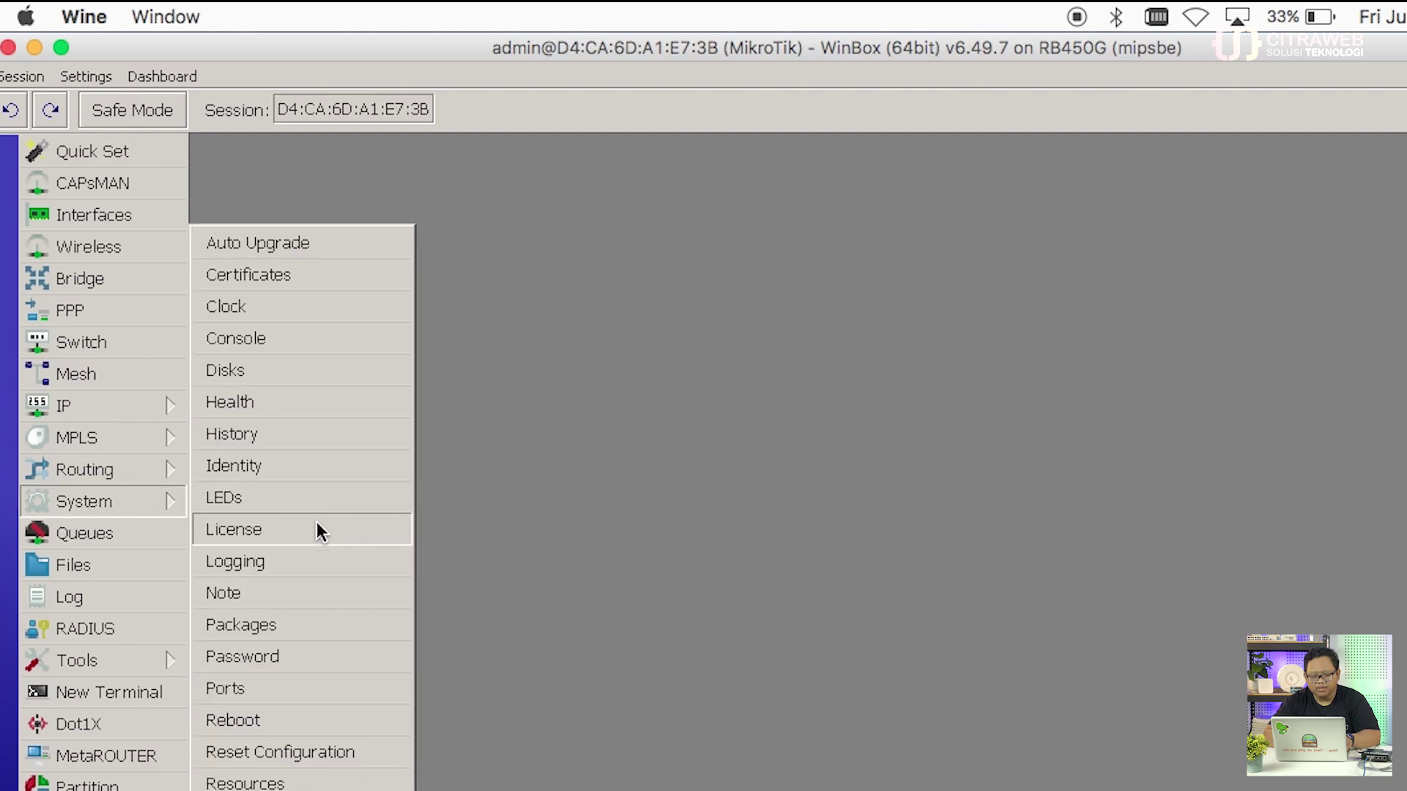
click(337, 621)
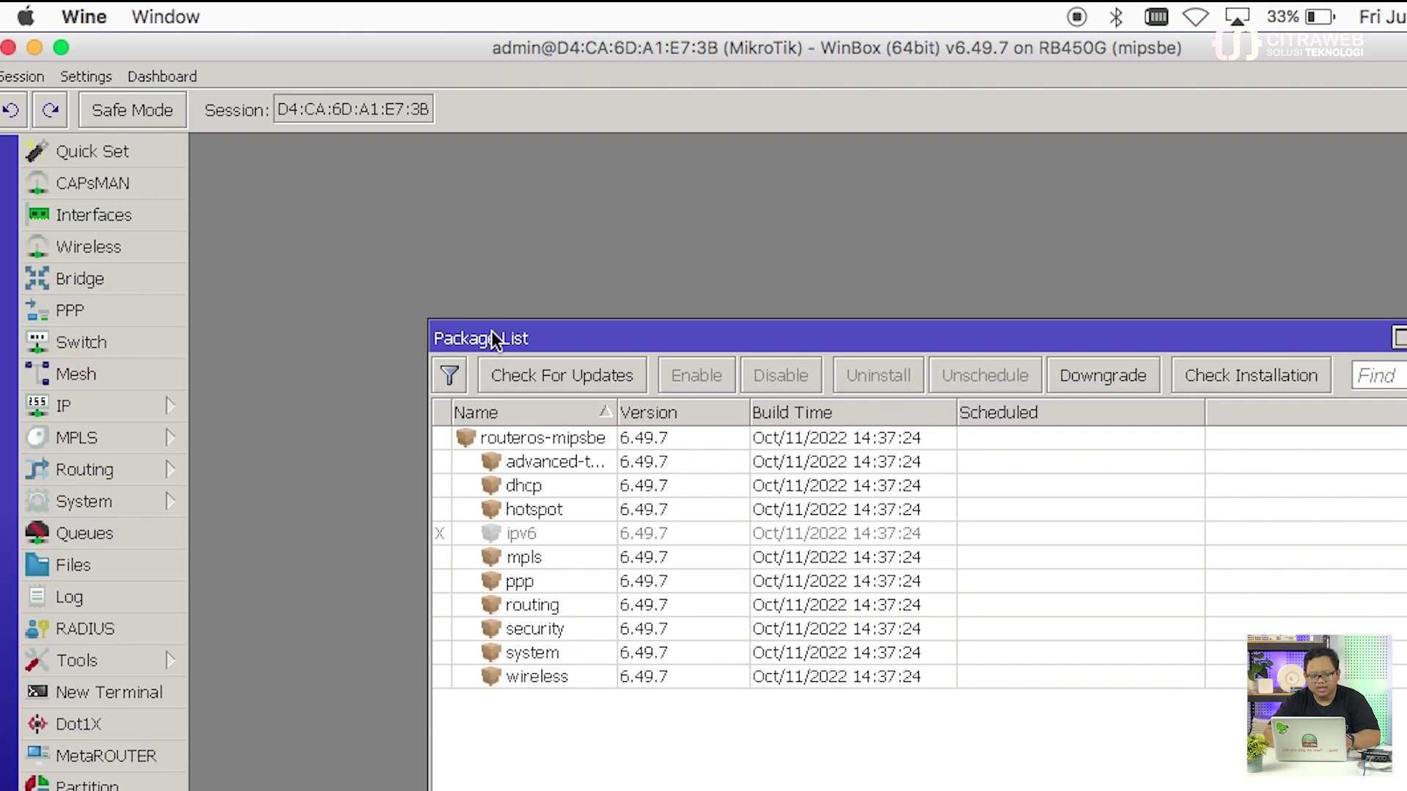
drag(486, 330, 379, 192)
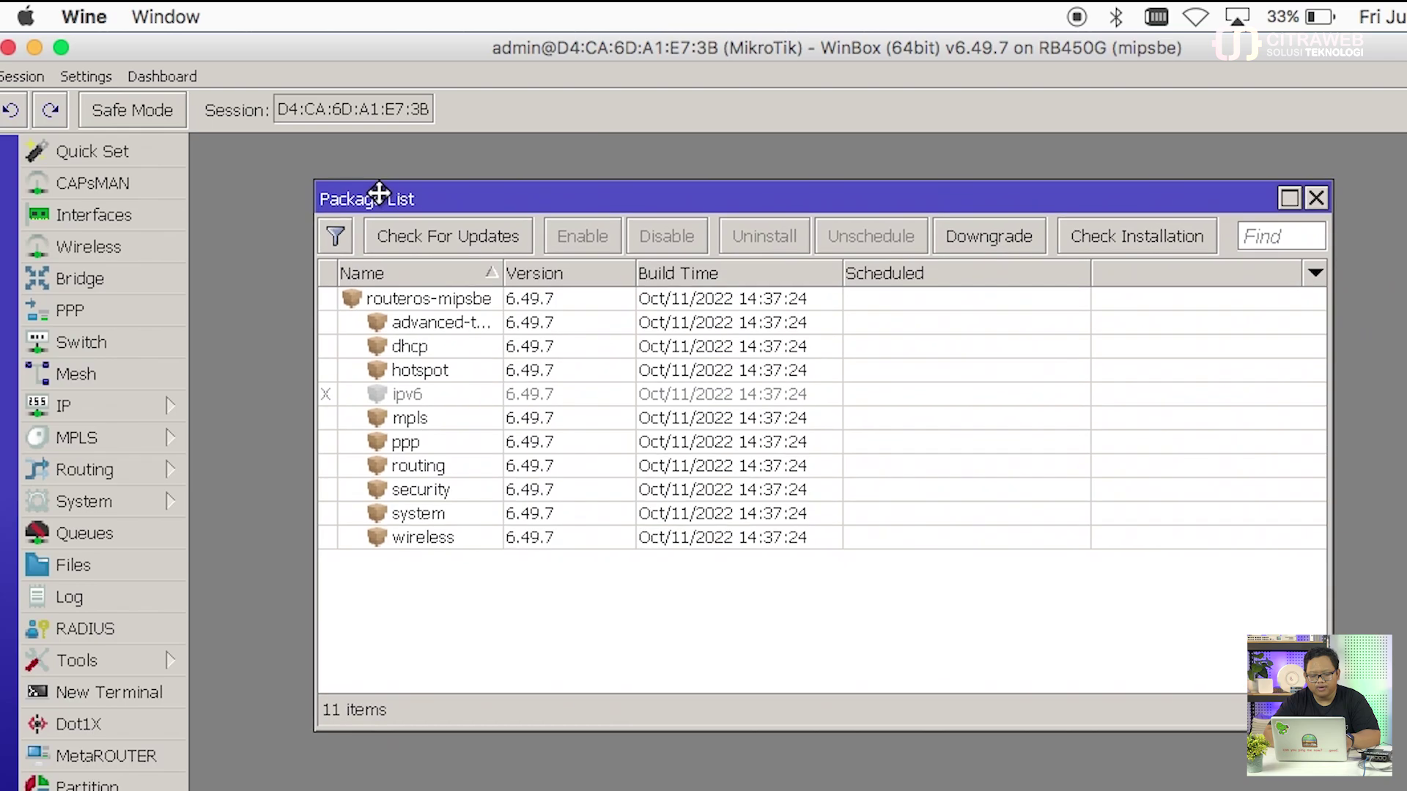
click(412, 237)
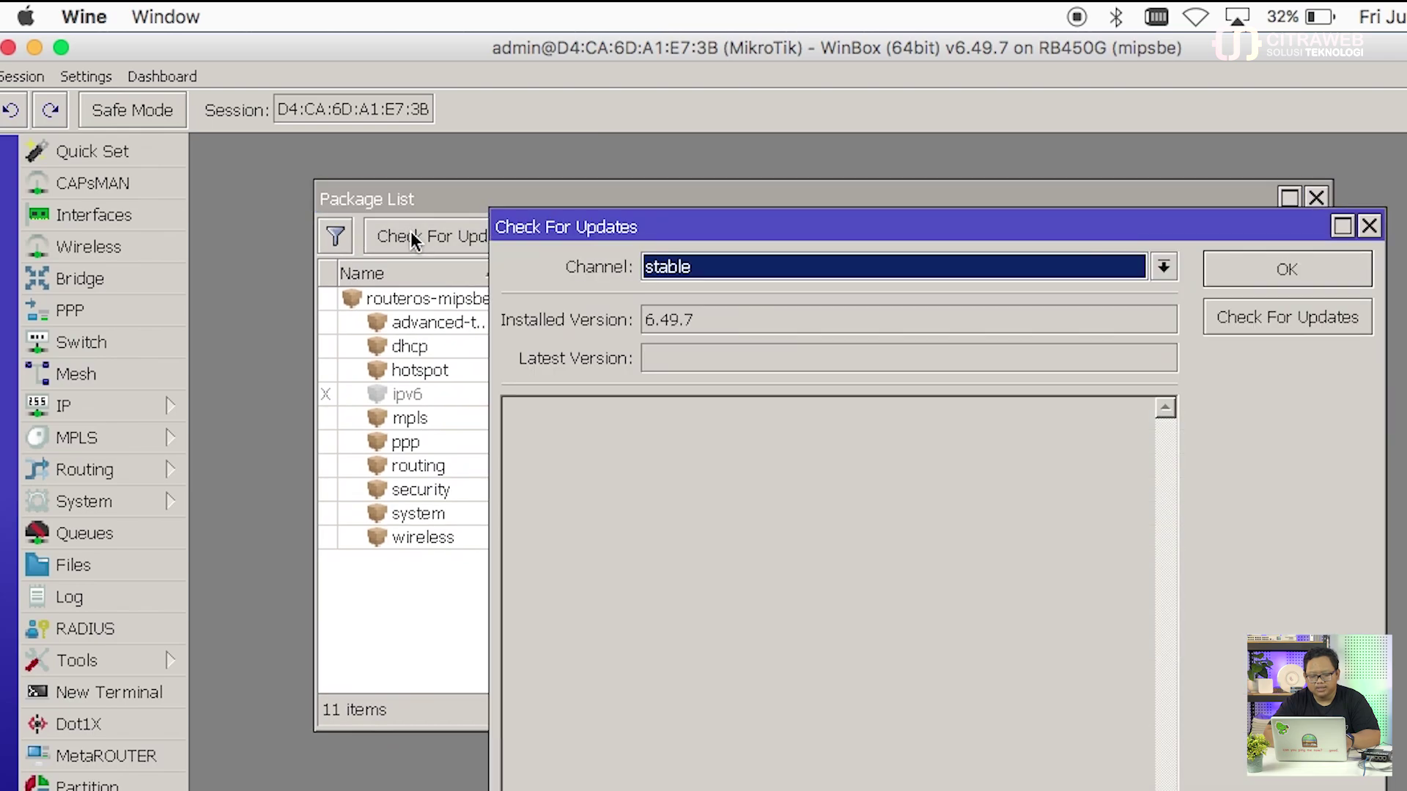
drag(557, 227, 368, 162)
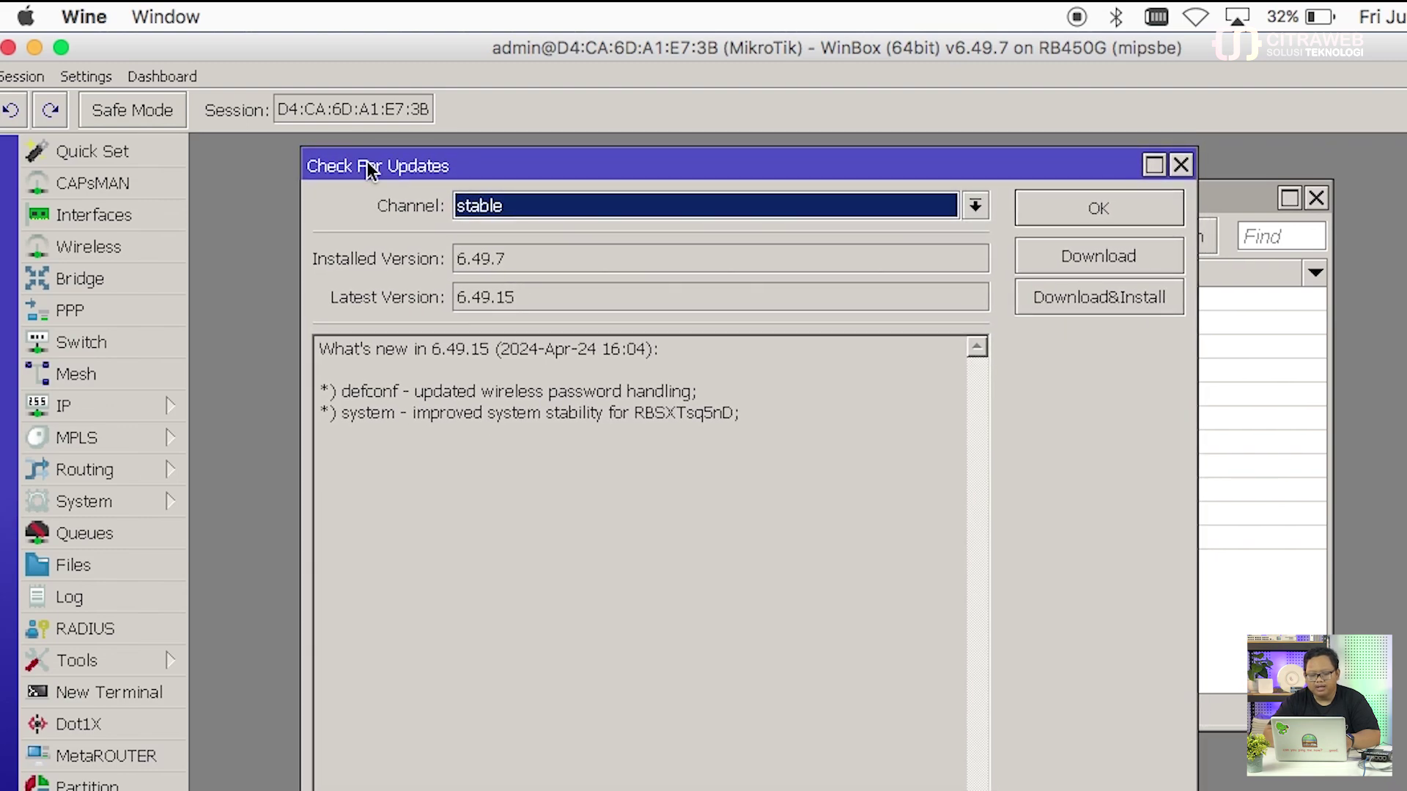
Step: Browse the long term, stable, testing and development release channels
click(847, 208)
click(843, 229)
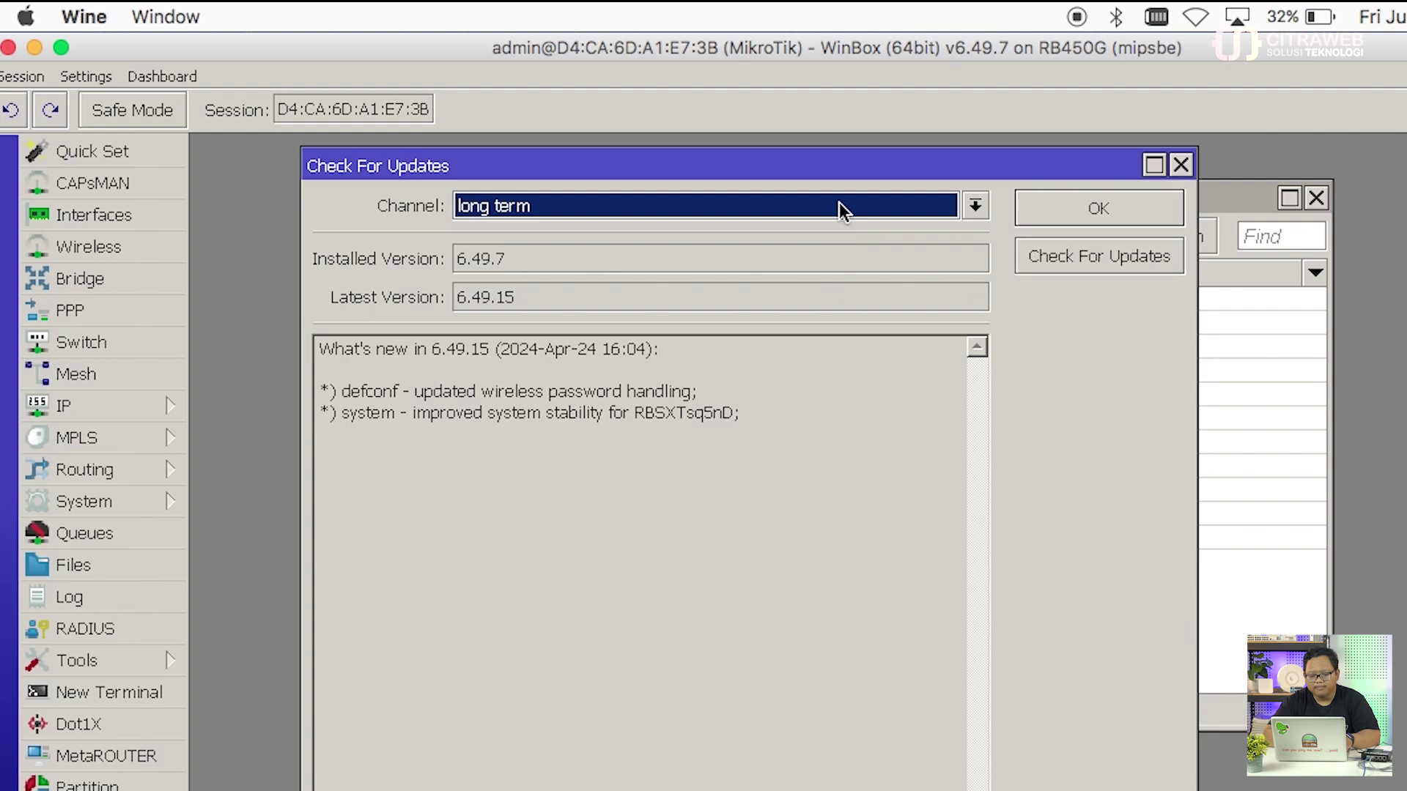
click(839, 205)
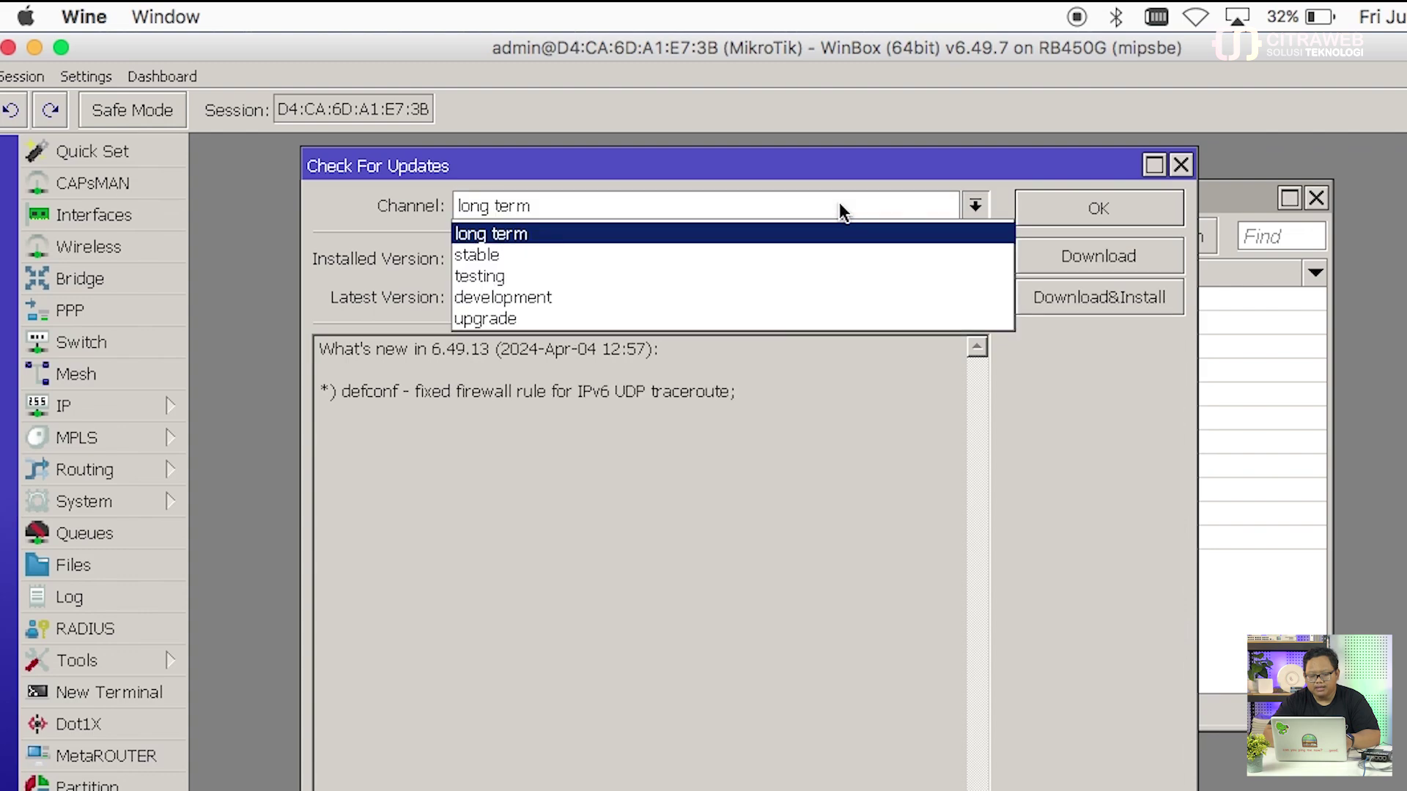
click(838, 252)
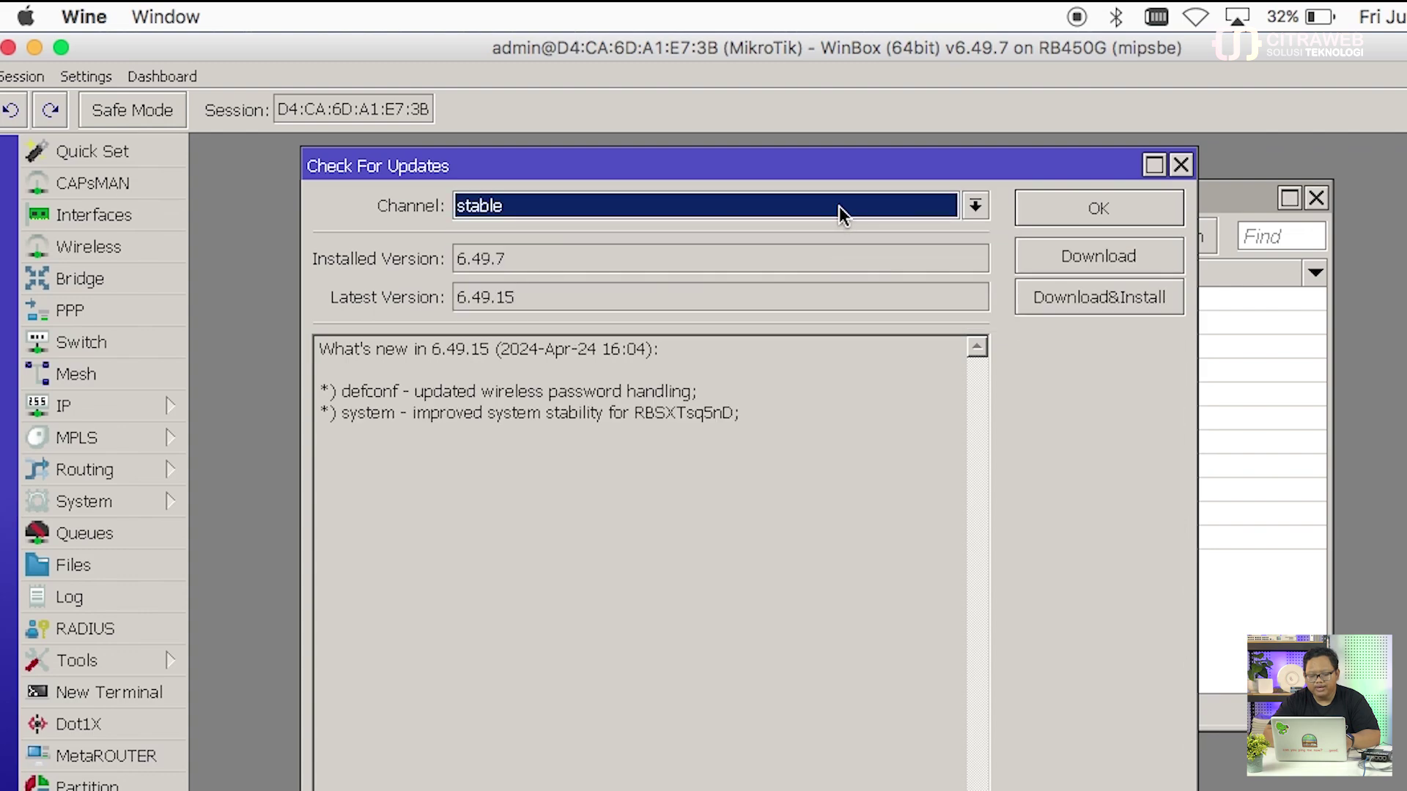
click(838, 206)
click(836, 265)
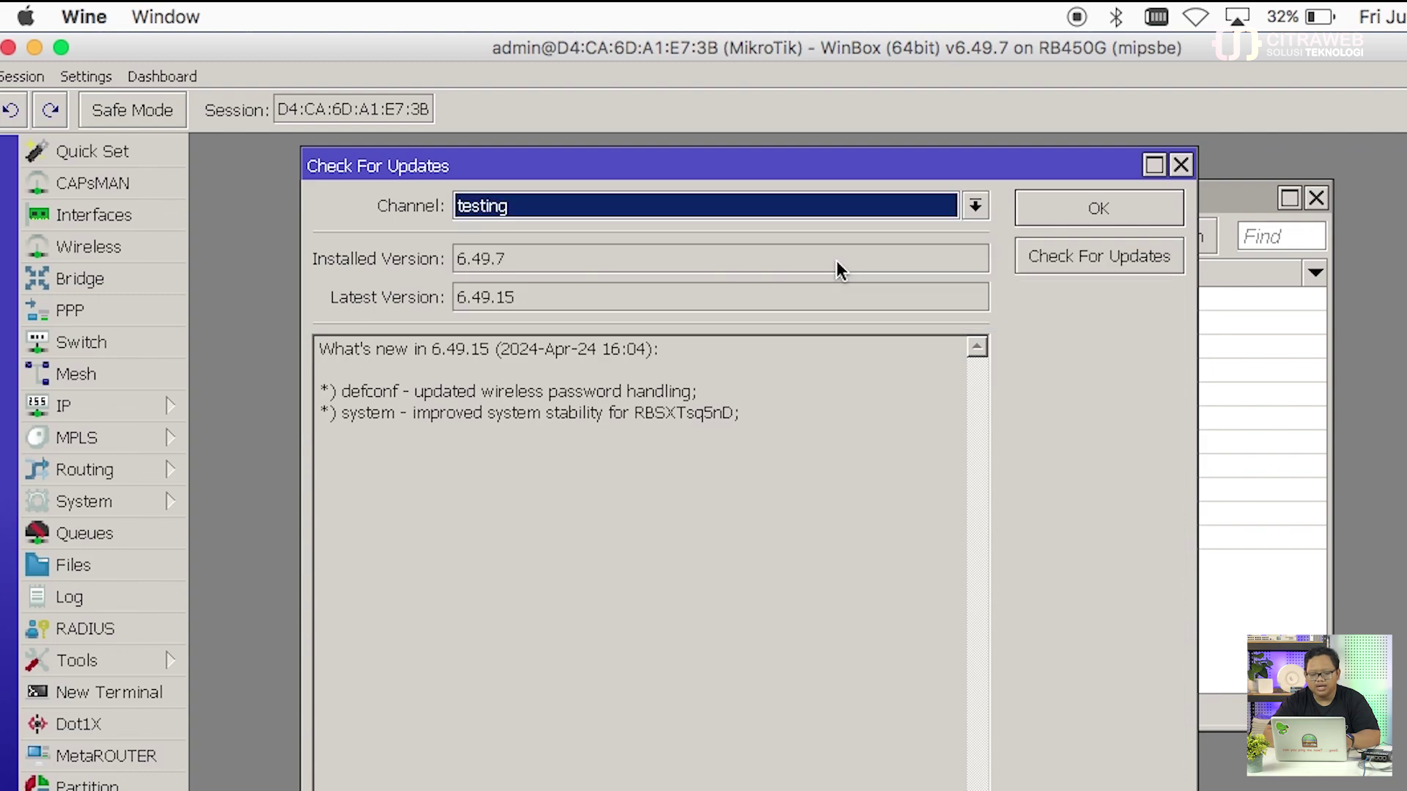
click(829, 212)
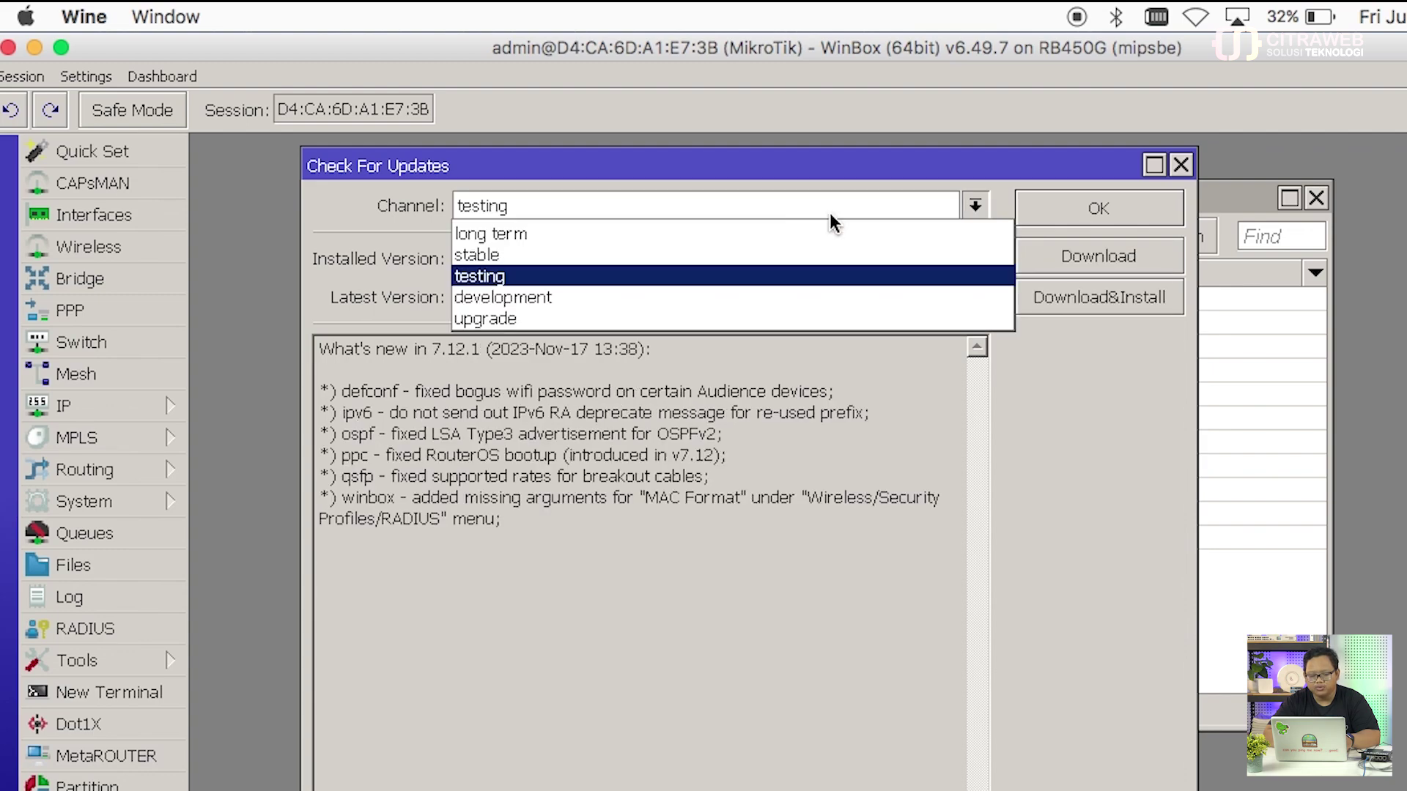
click(819, 289)
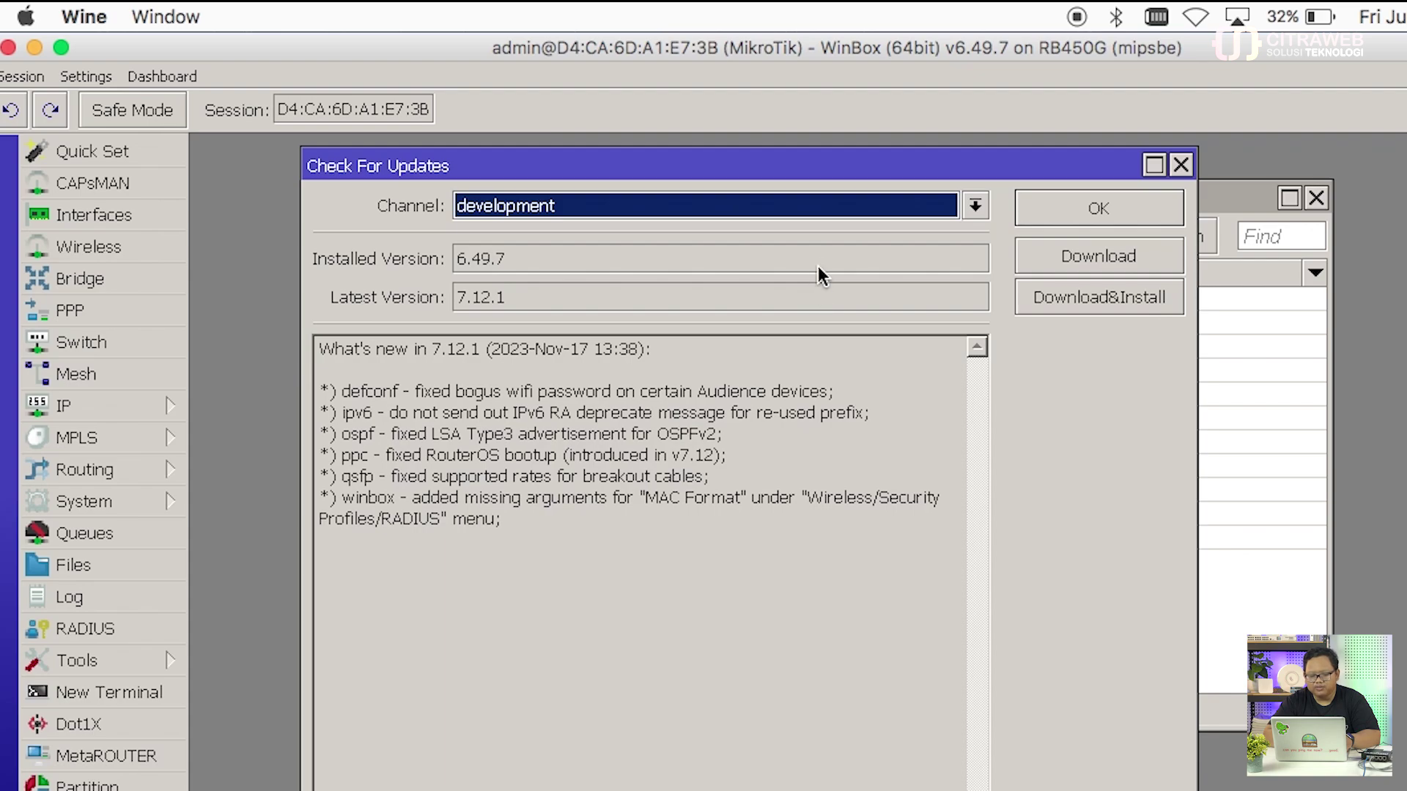
Step: Set the channel to upgrade and Download&Install the latest RouterOS 7.12.1
click(819, 217)
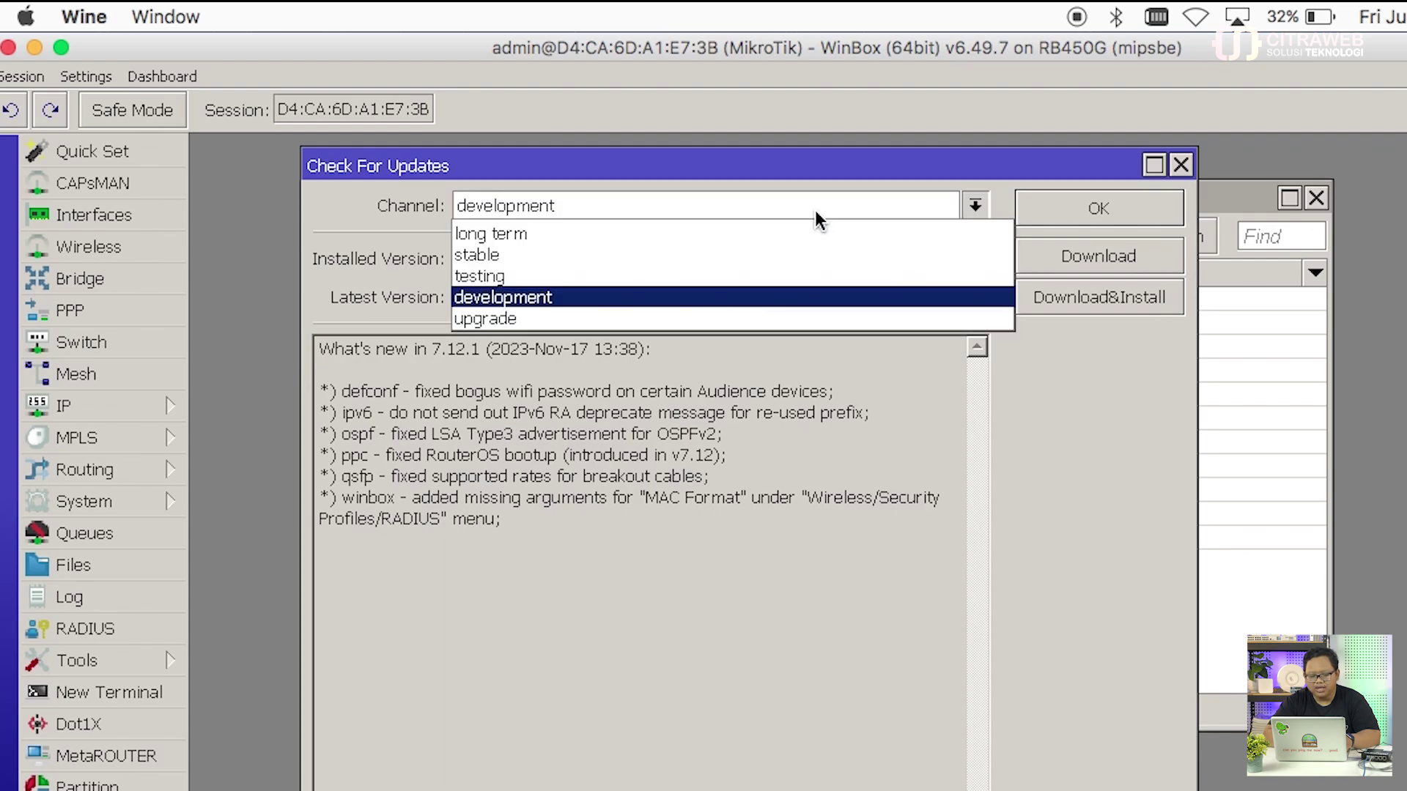
click(806, 295)
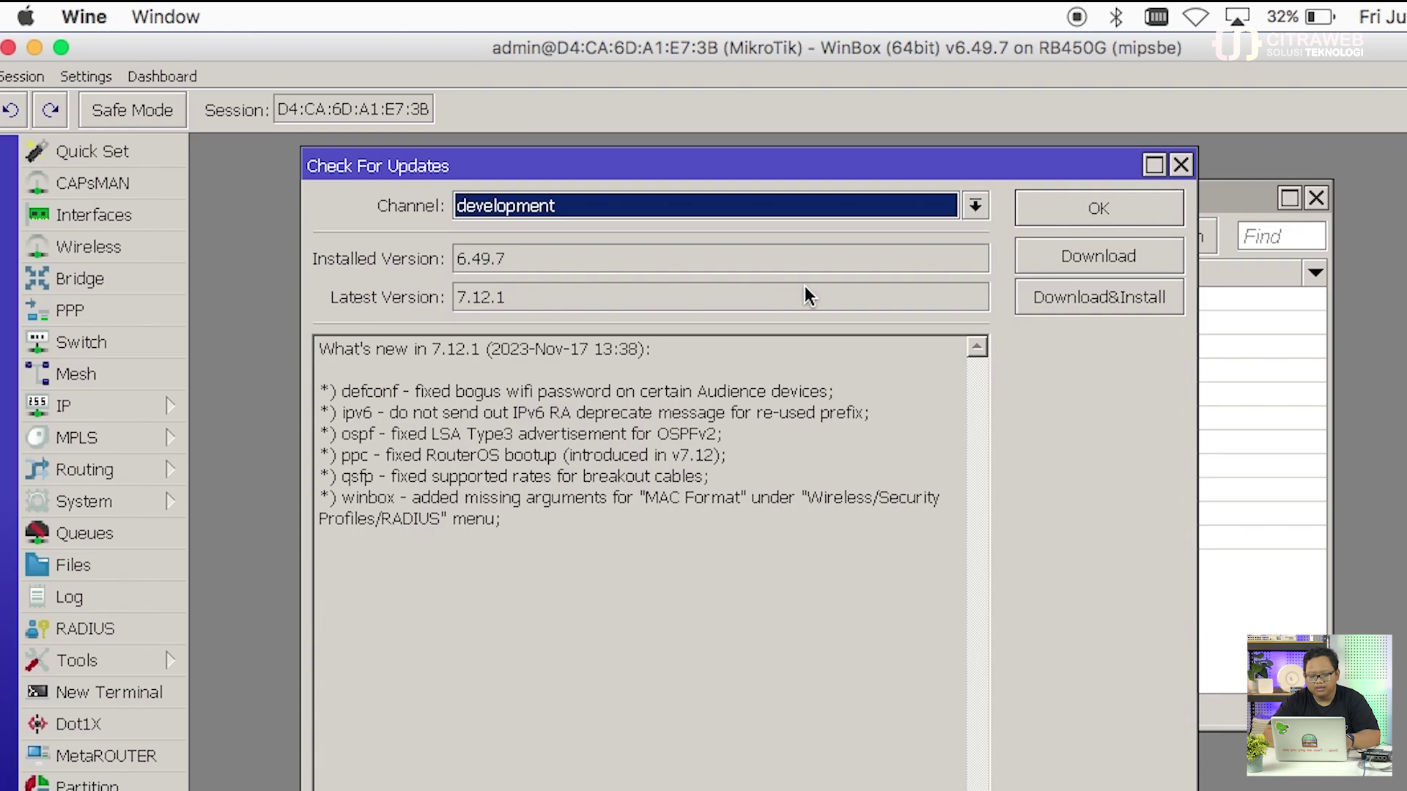
click(787, 204)
click(775, 315)
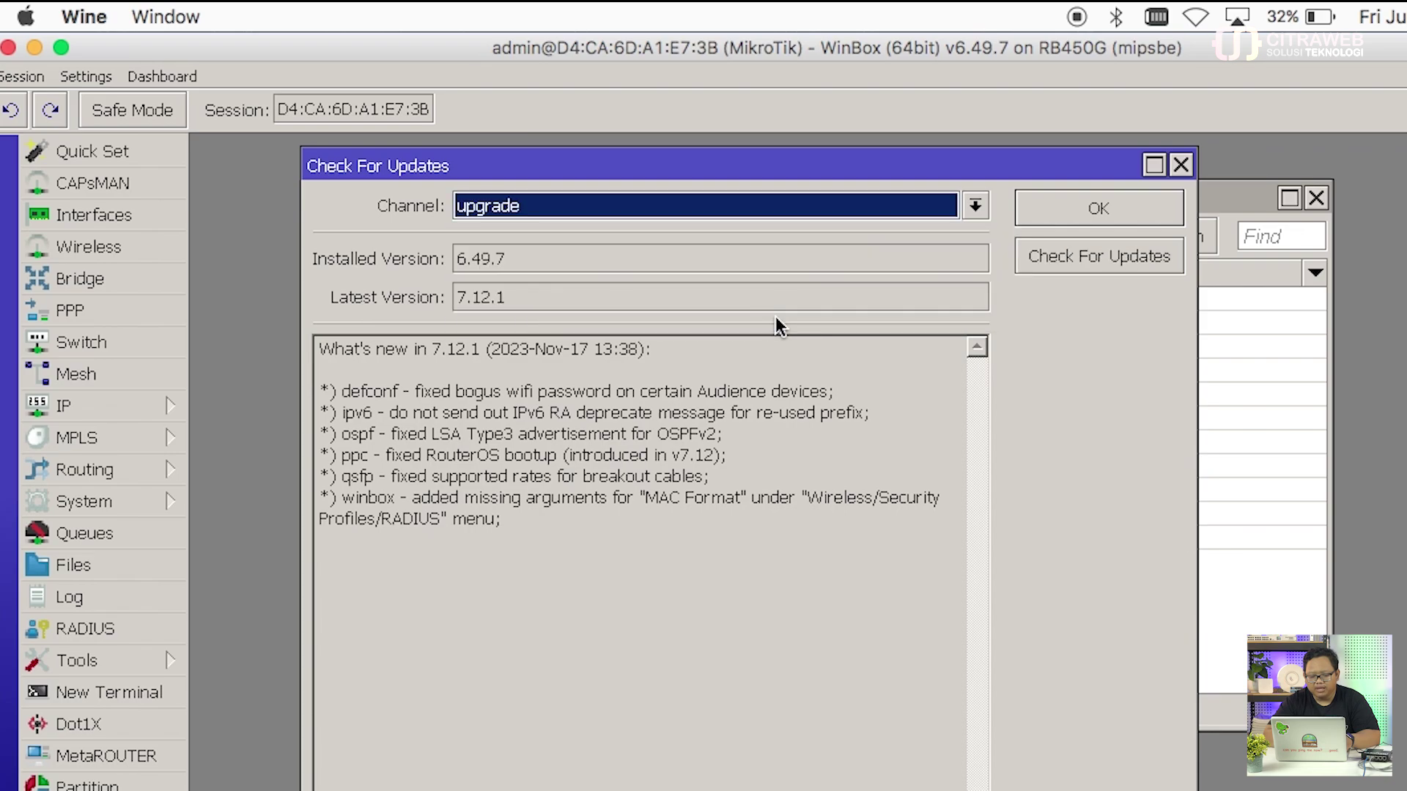
click(637, 210)
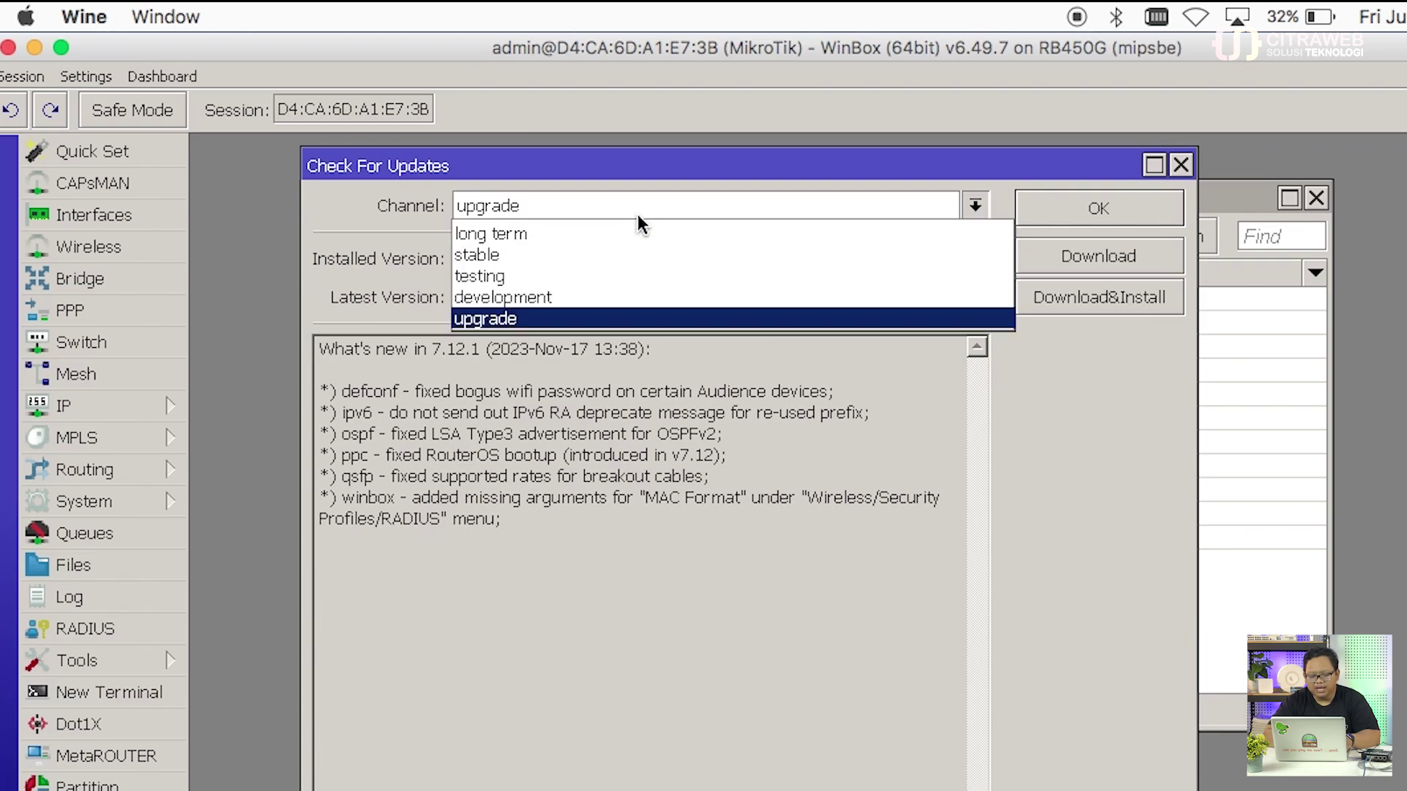
click(631, 316)
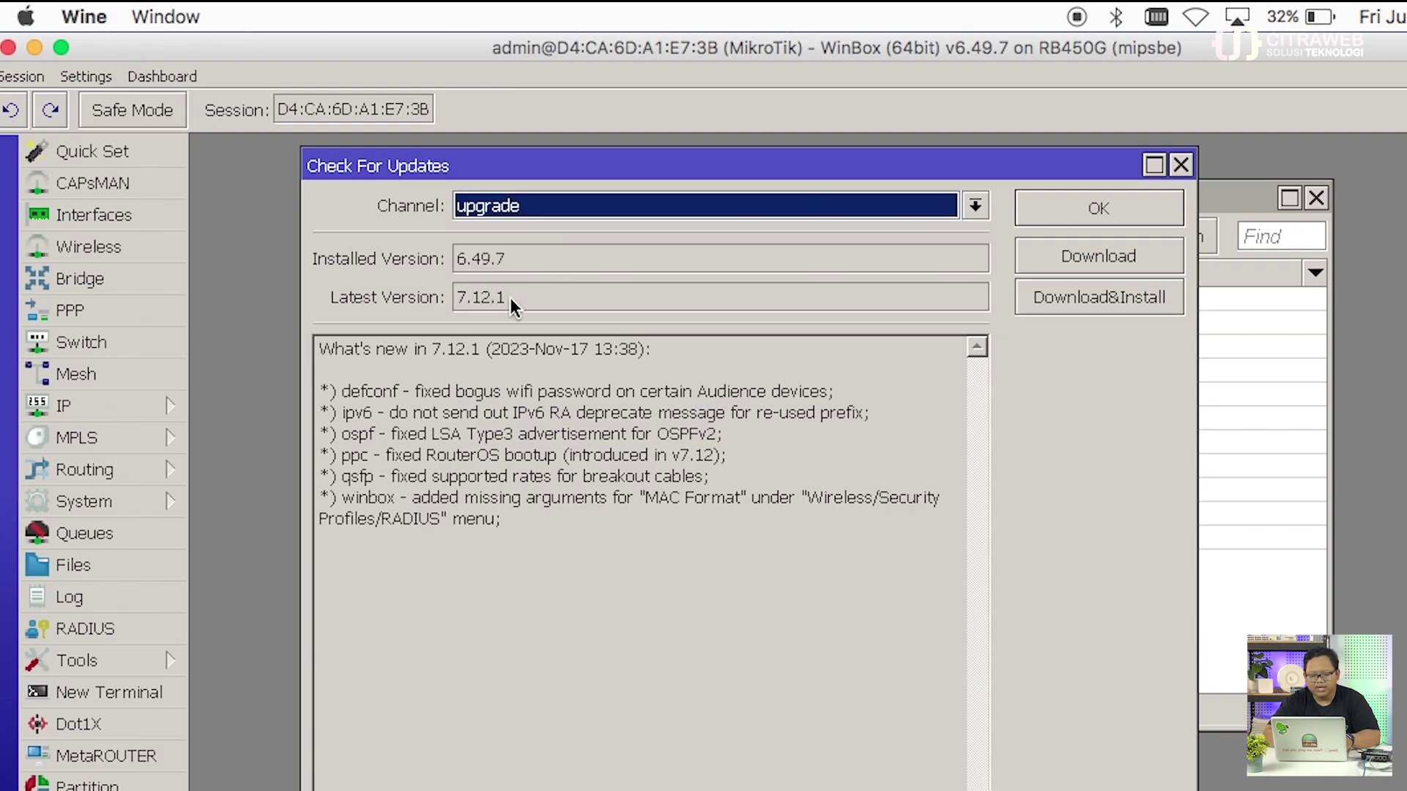
double_click(510, 297)
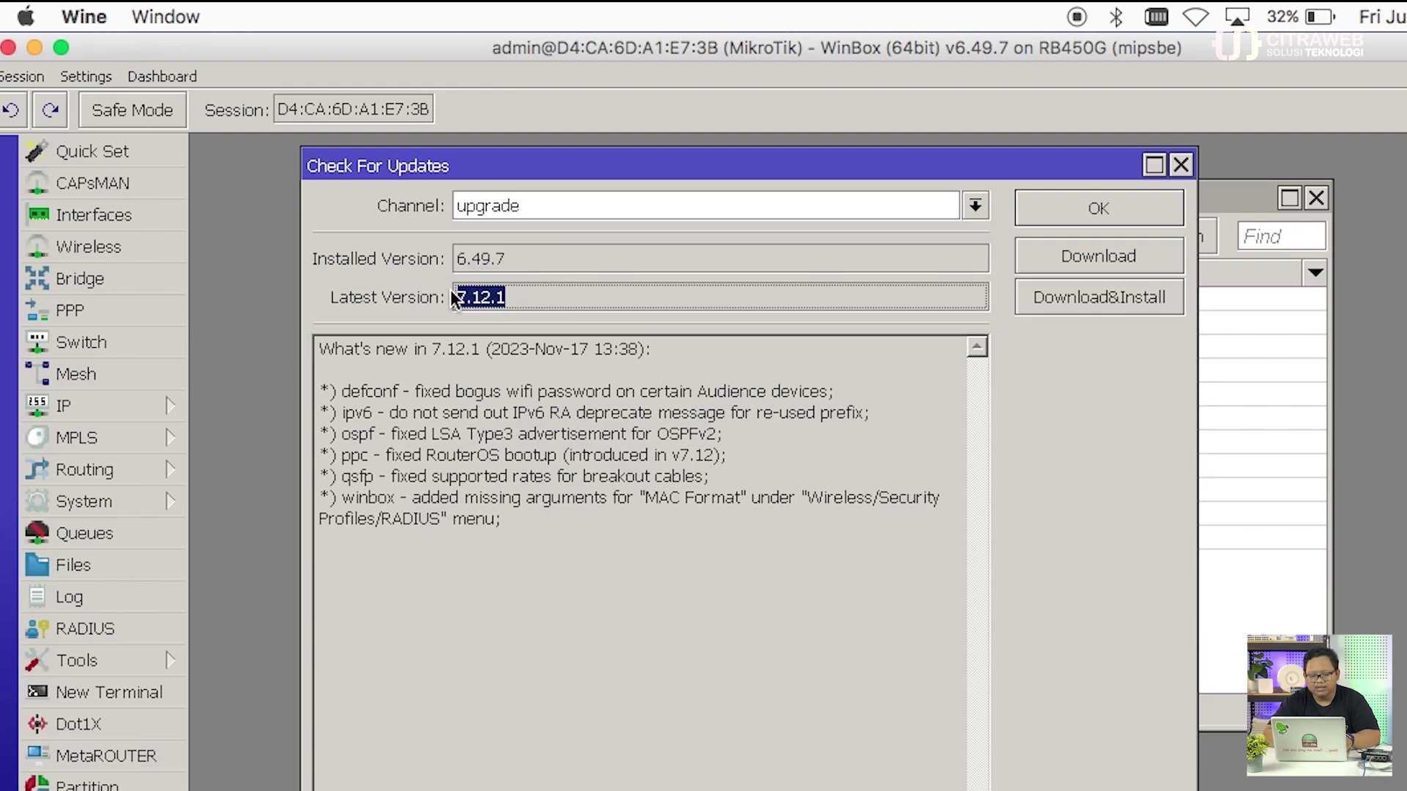
click(523, 295)
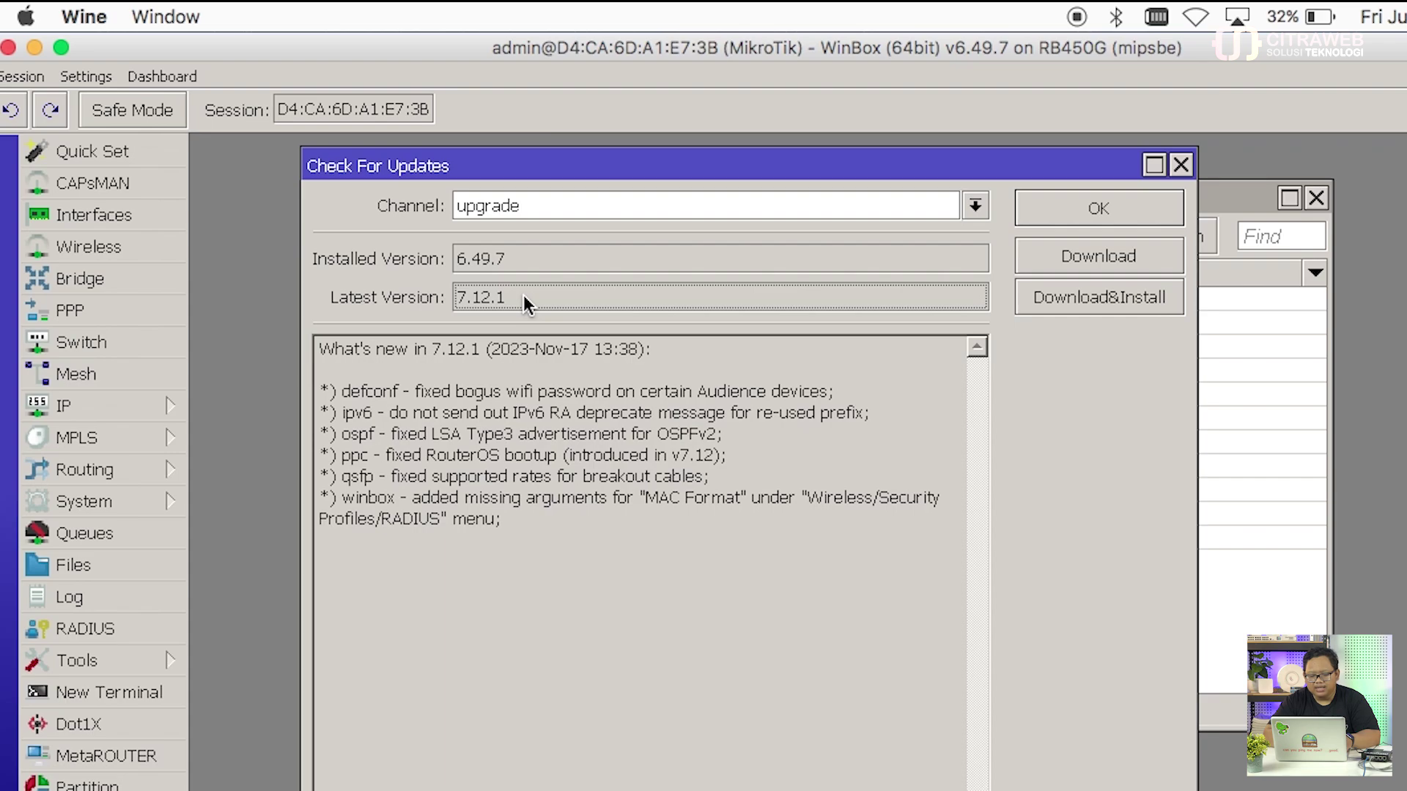
click(1065, 305)
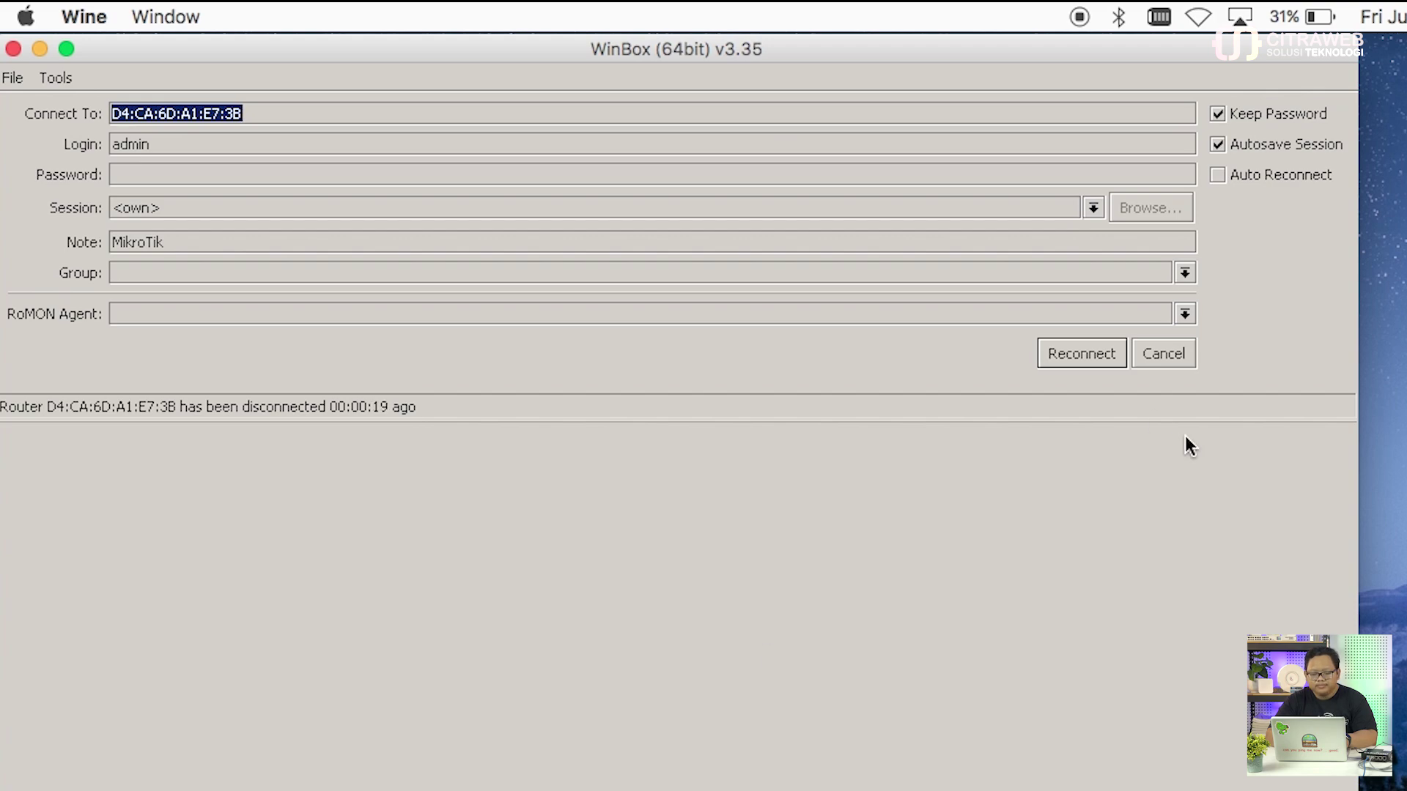
click(1167, 354)
click(85, 484)
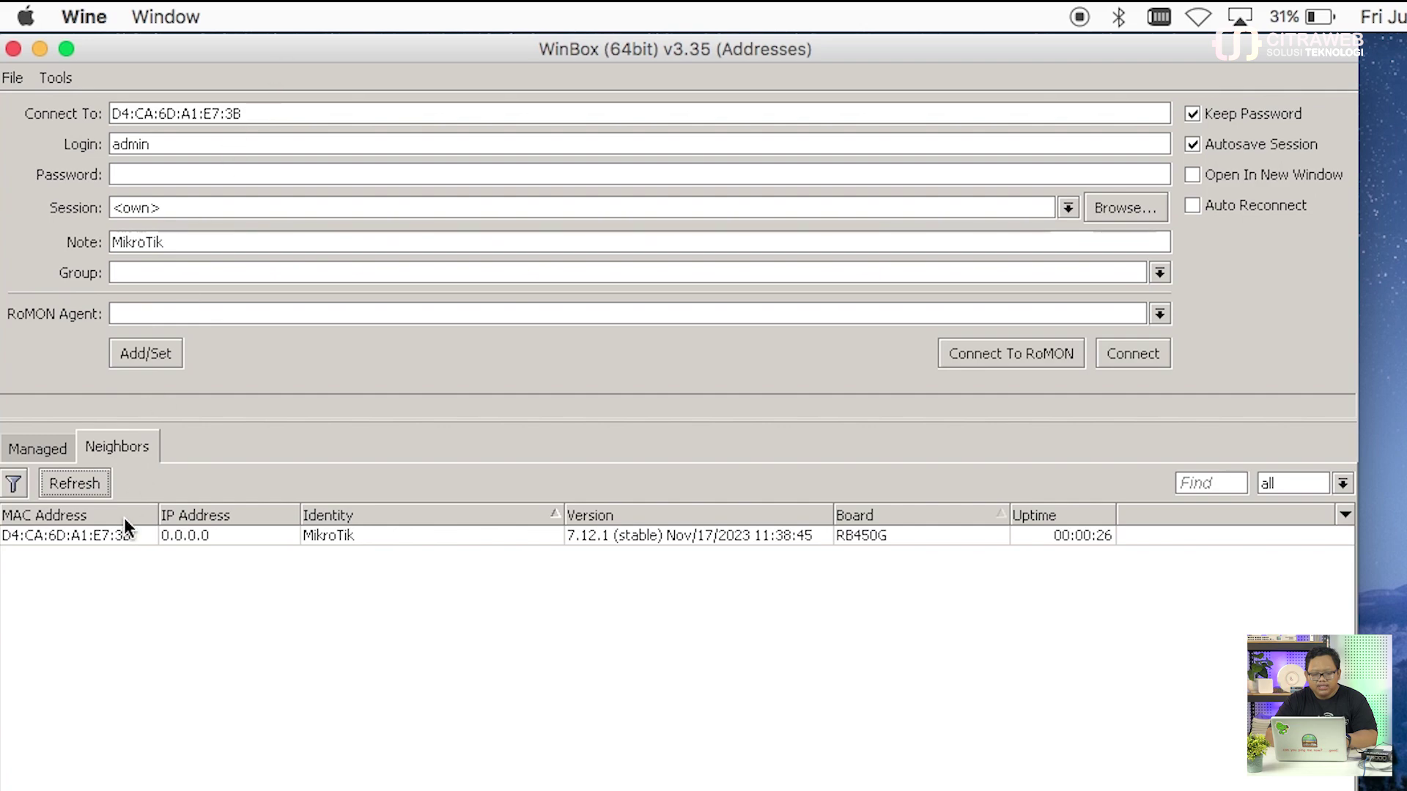
click(108, 540)
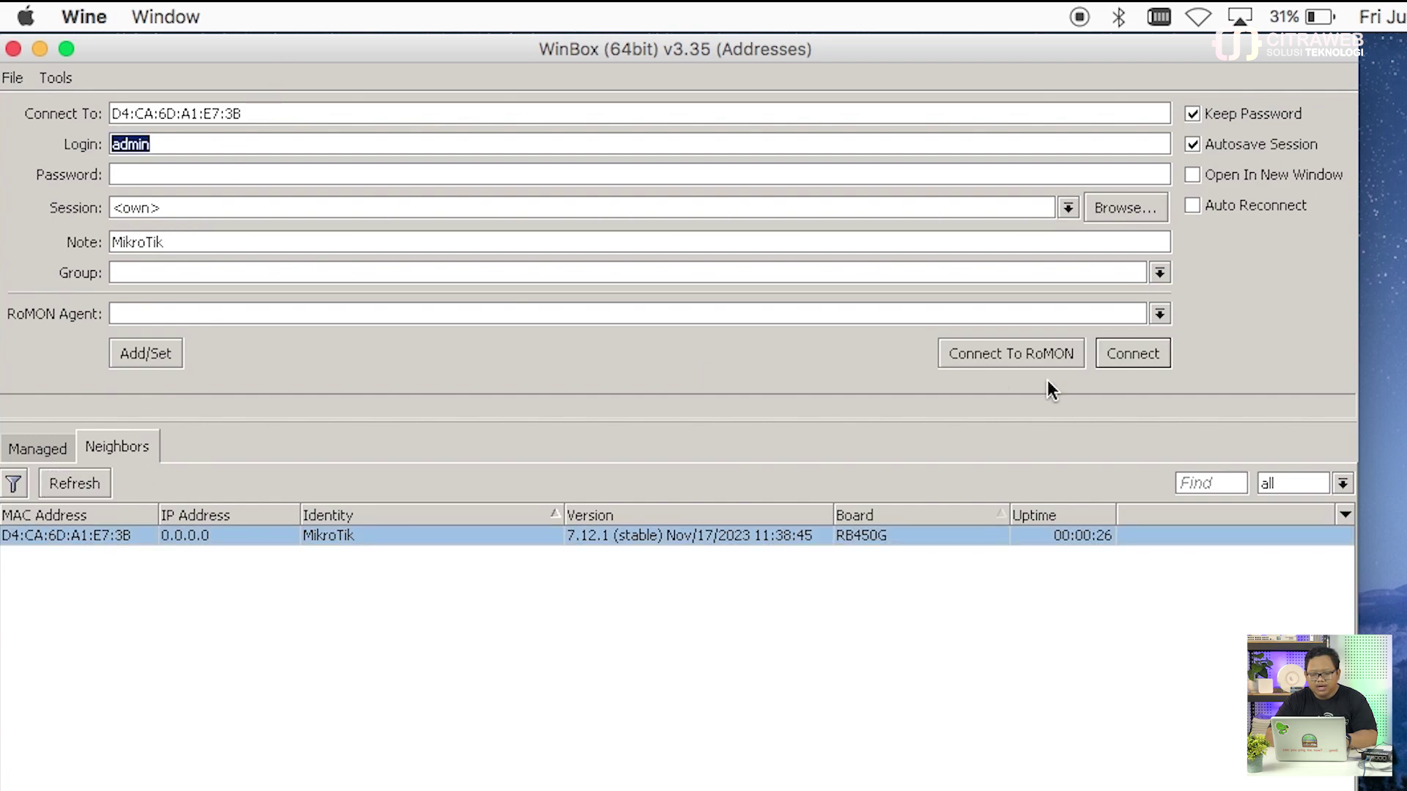
click(1148, 355)
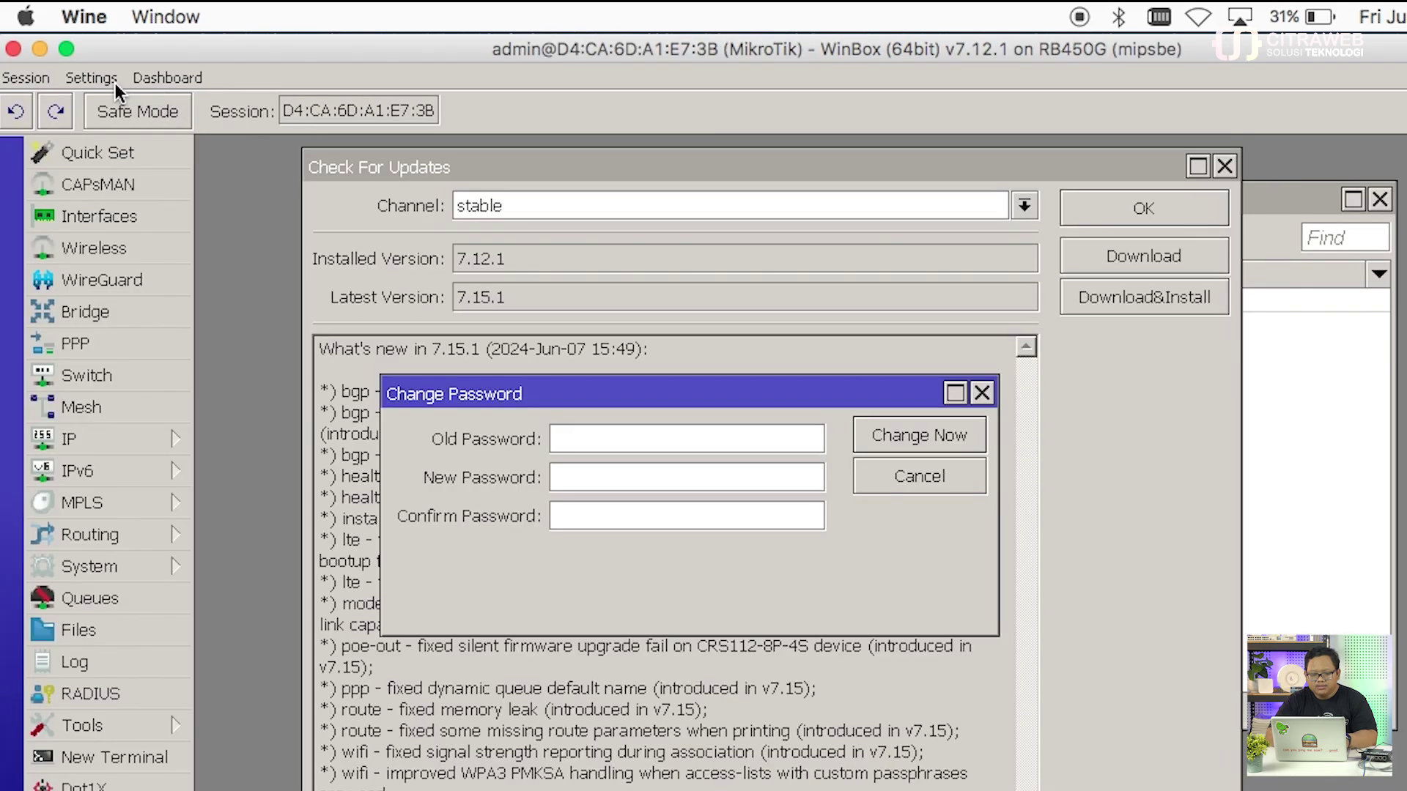
click(982, 392)
click(1223, 167)
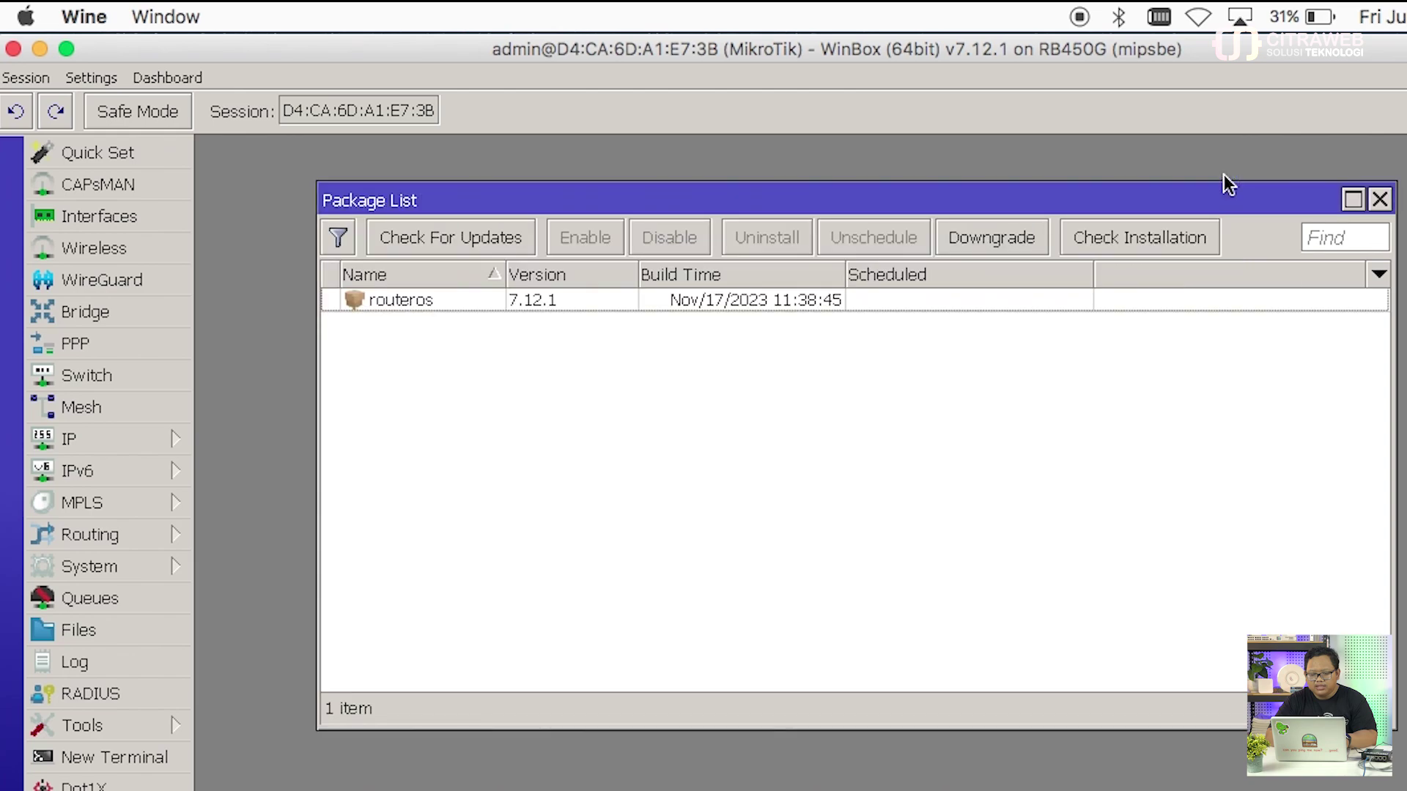
click(1381, 200)
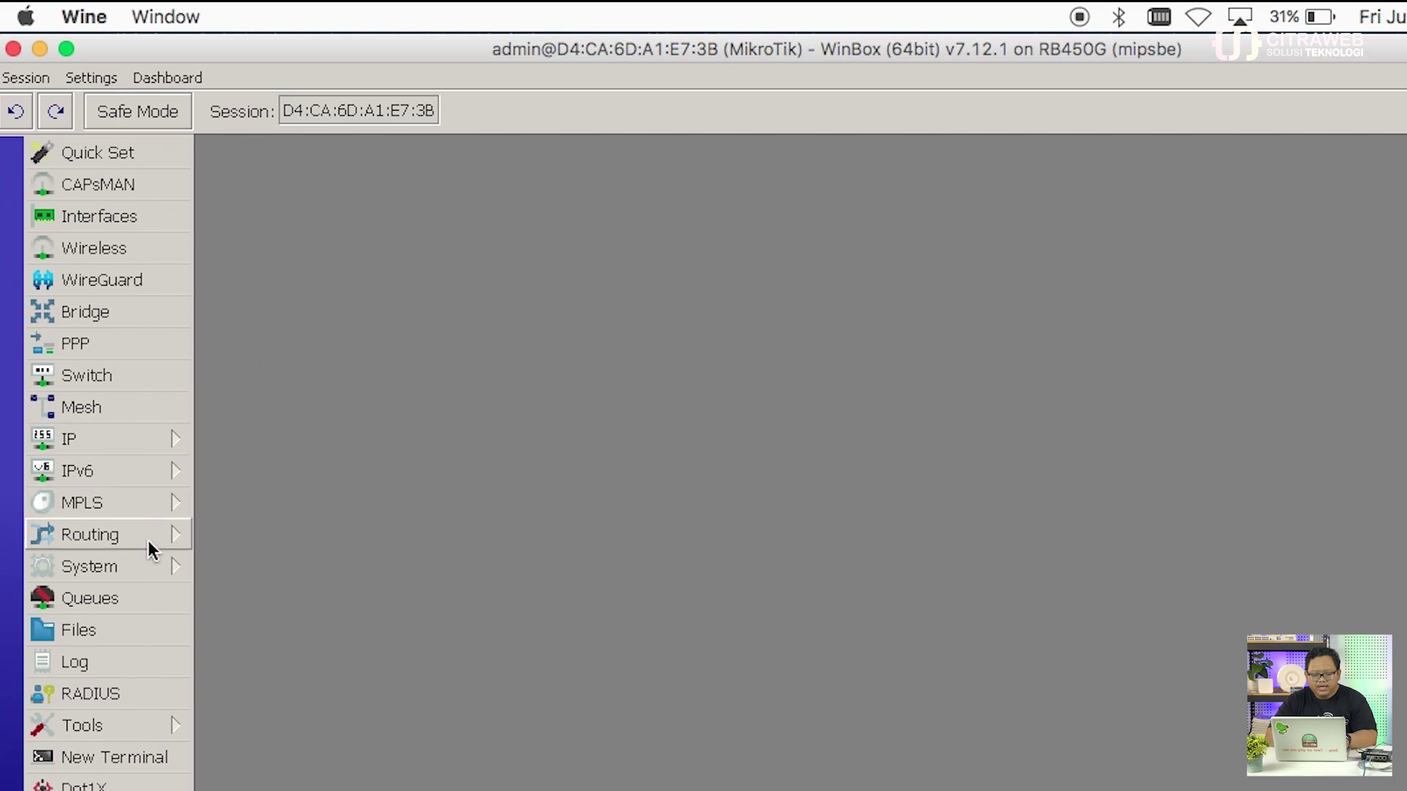
Step: Open System > Packages, check for updates and pick the long term channel
click(150, 577)
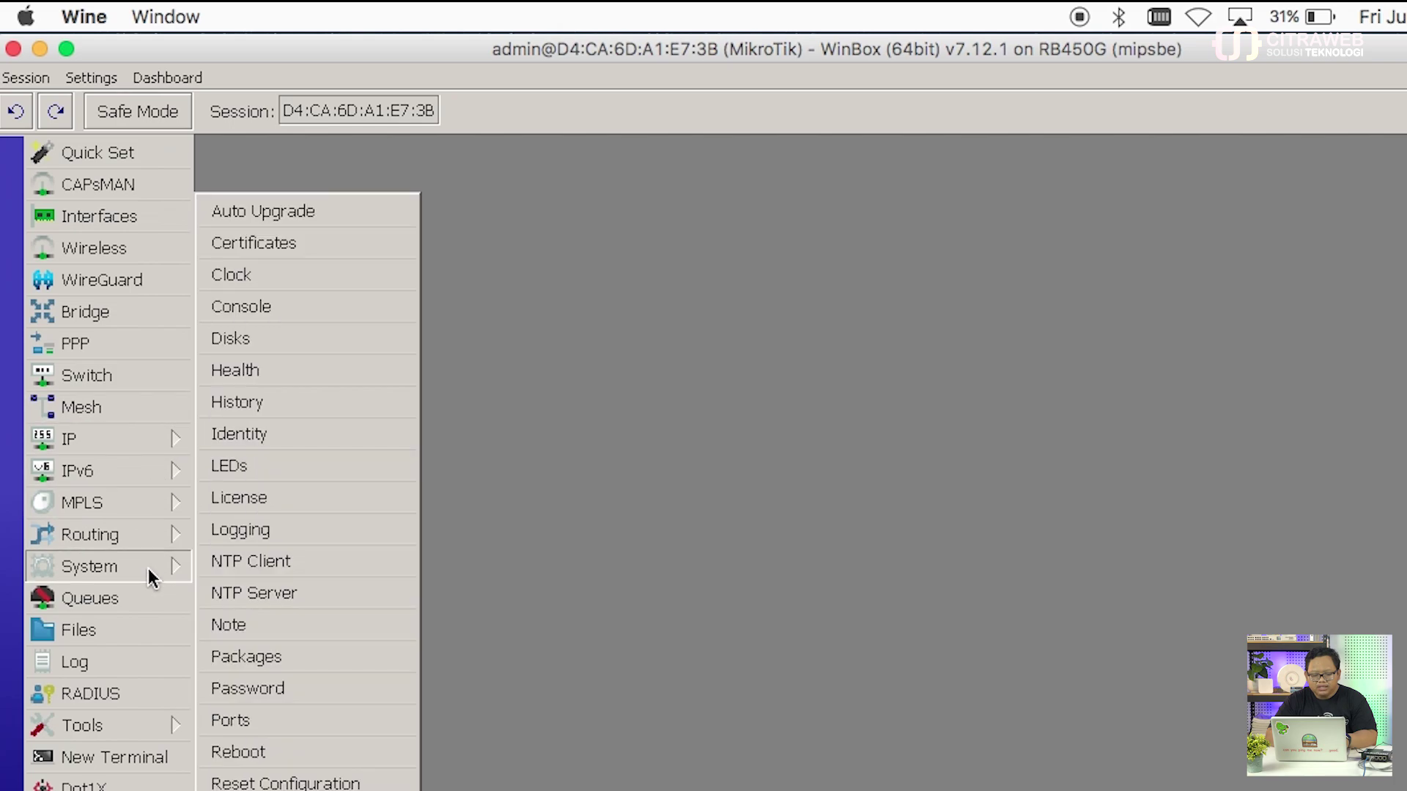
click(306, 658)
click(460, 235)
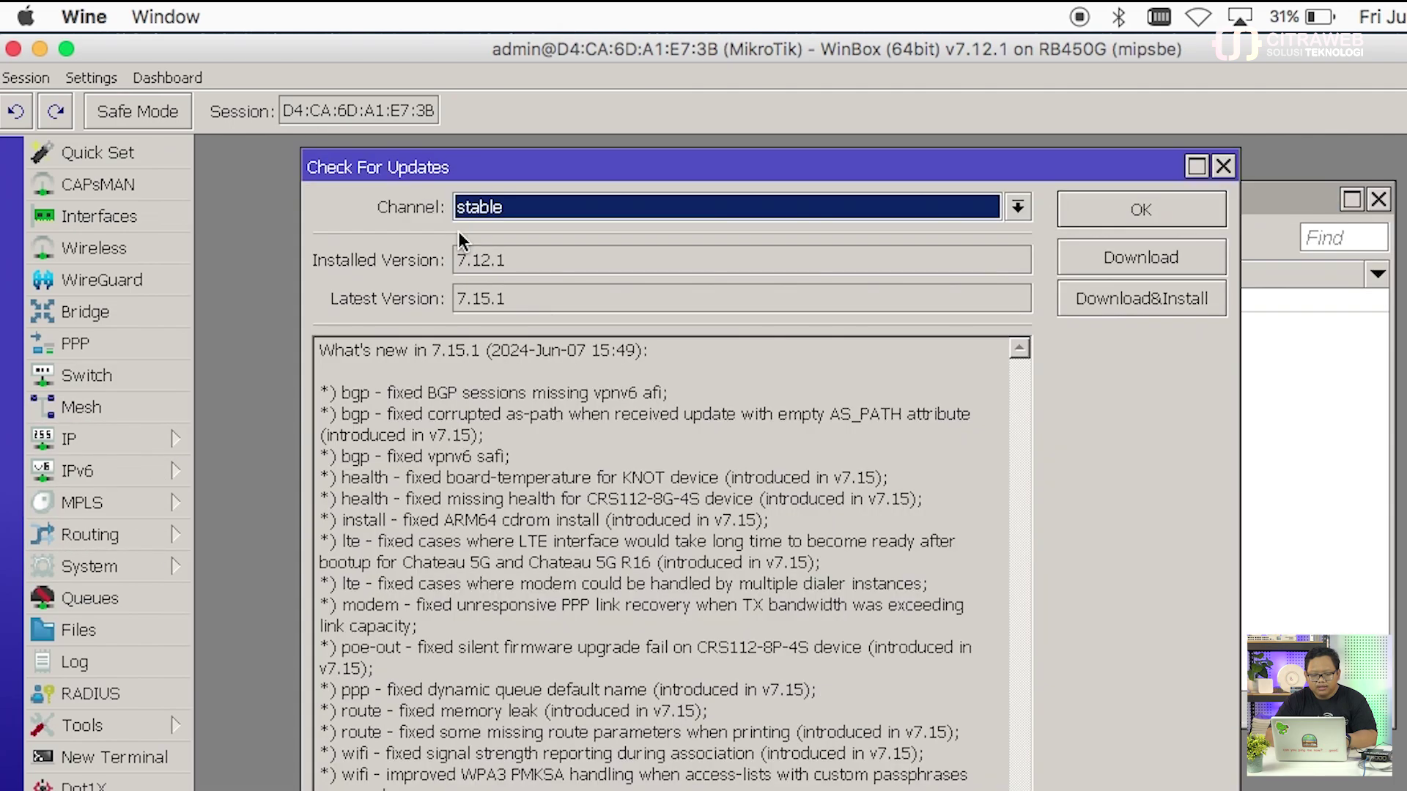
click(503, 209)
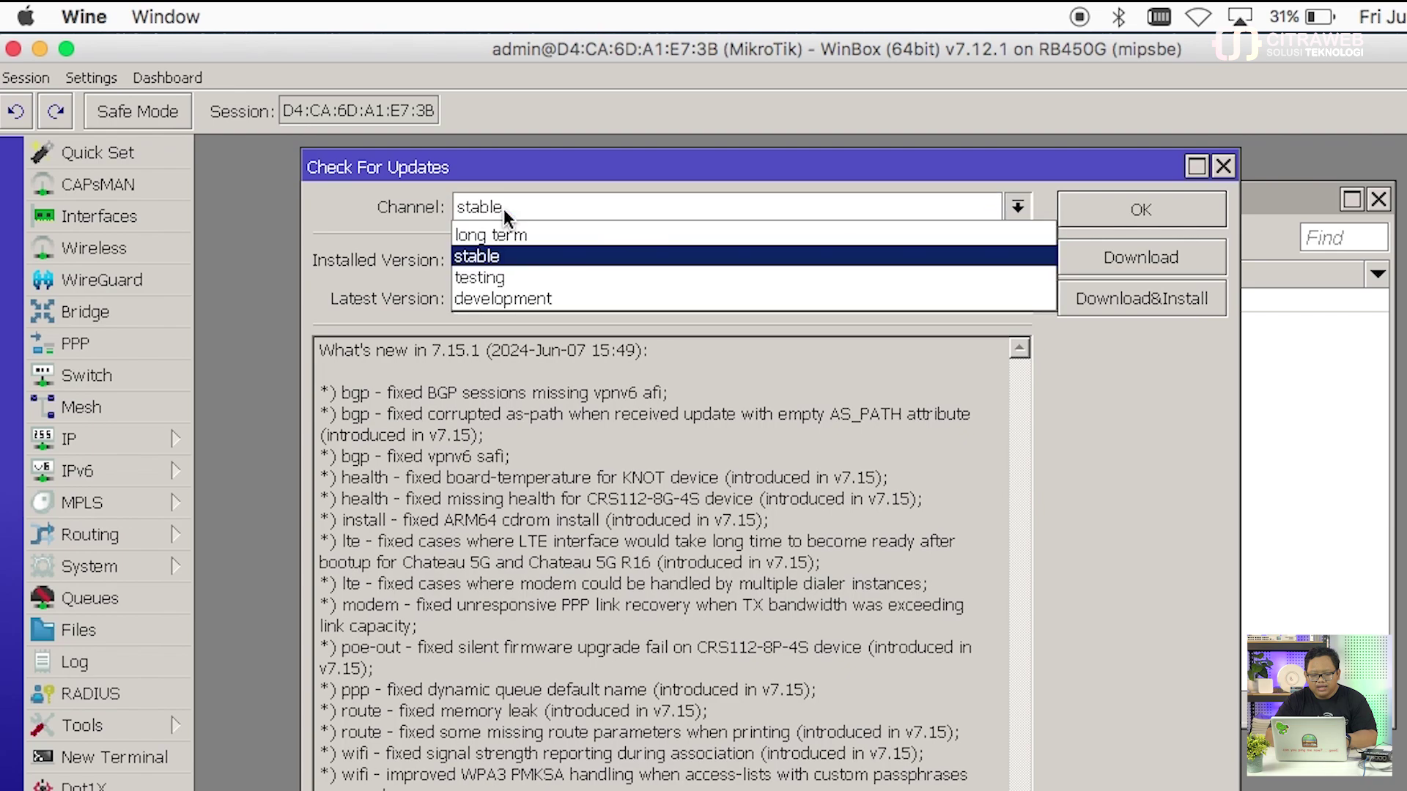
click(507, 230)
Step: Switch to the development channel, note latest 7.16beta2, and close both package windows
click(515, 210)
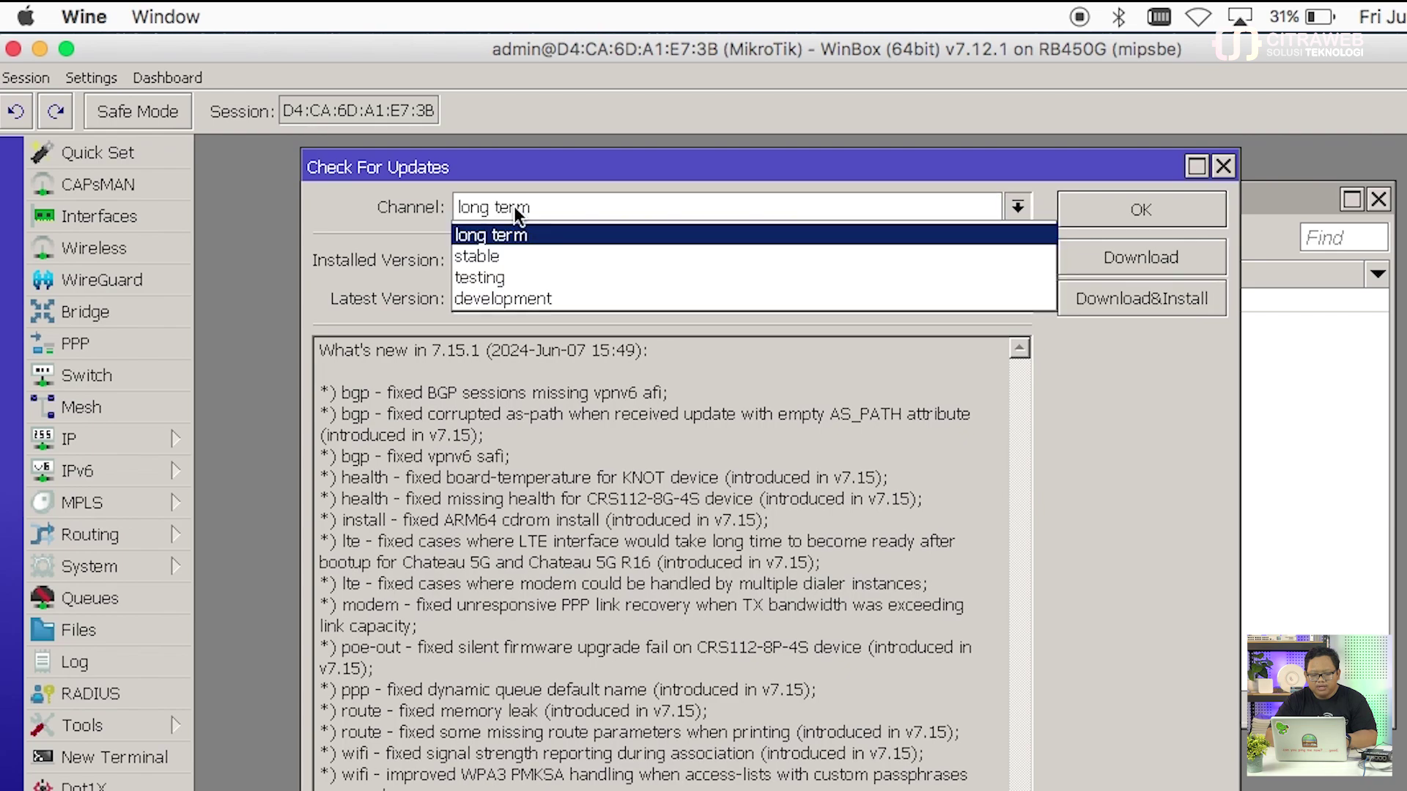
click(514, 295)
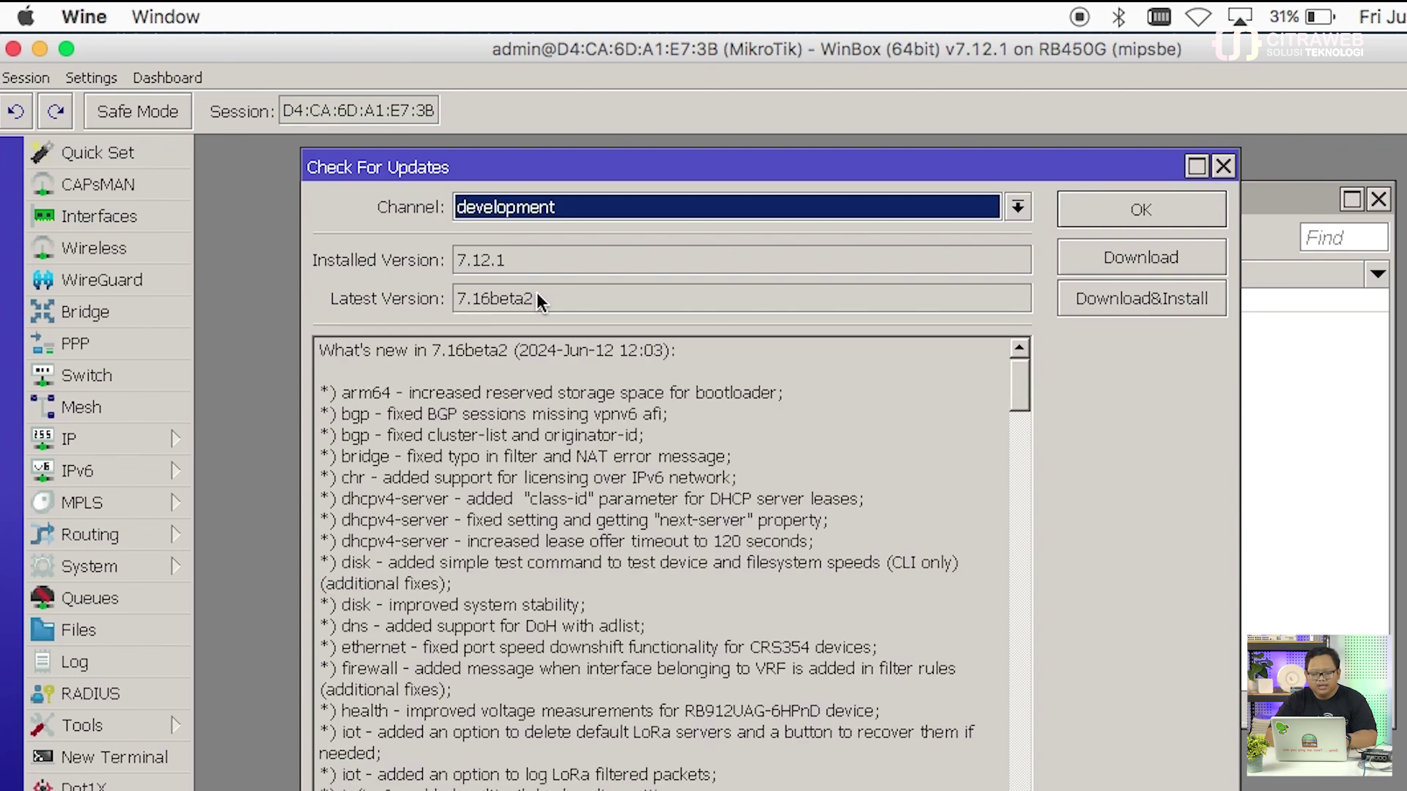
double_click(536, 292)
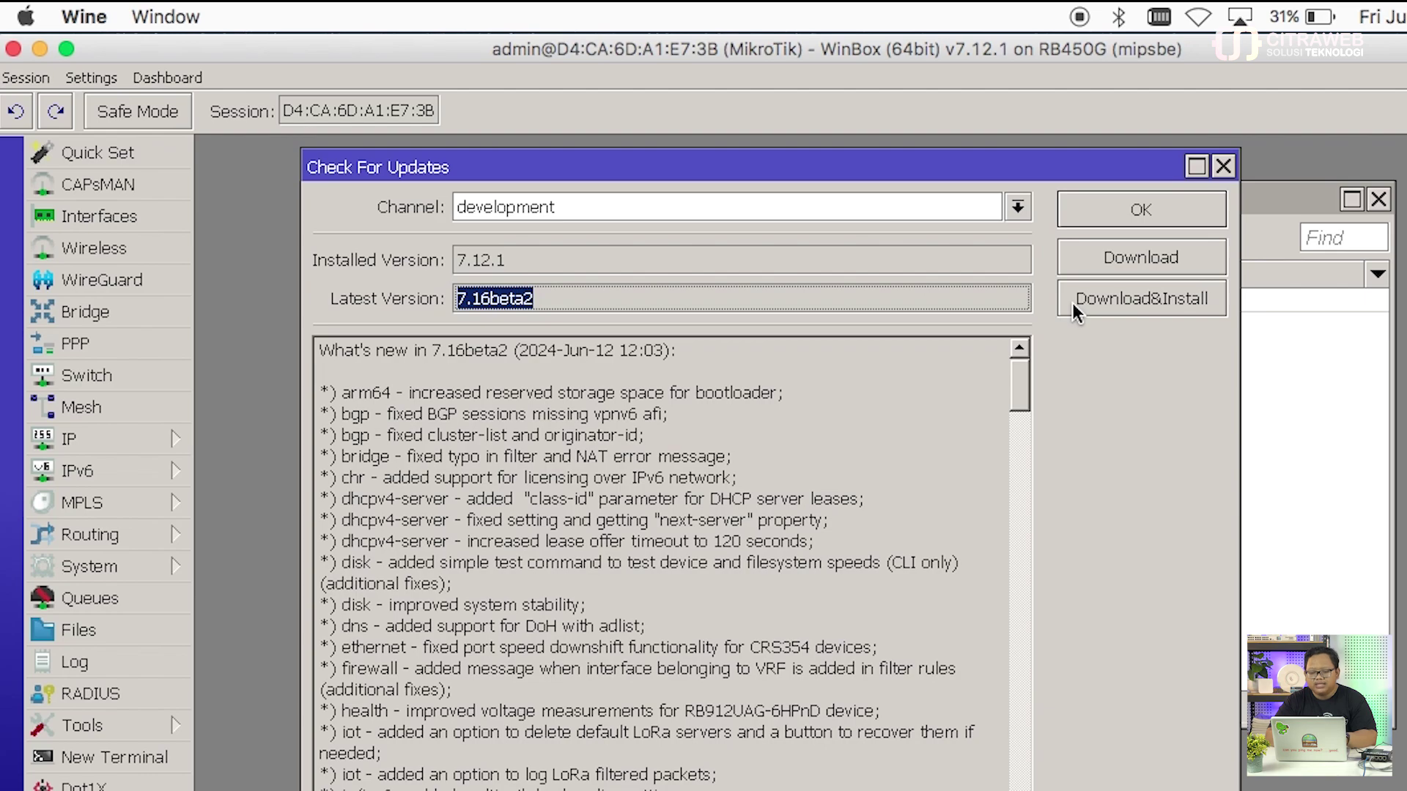
click(1225, 166)
click(1379, 200)
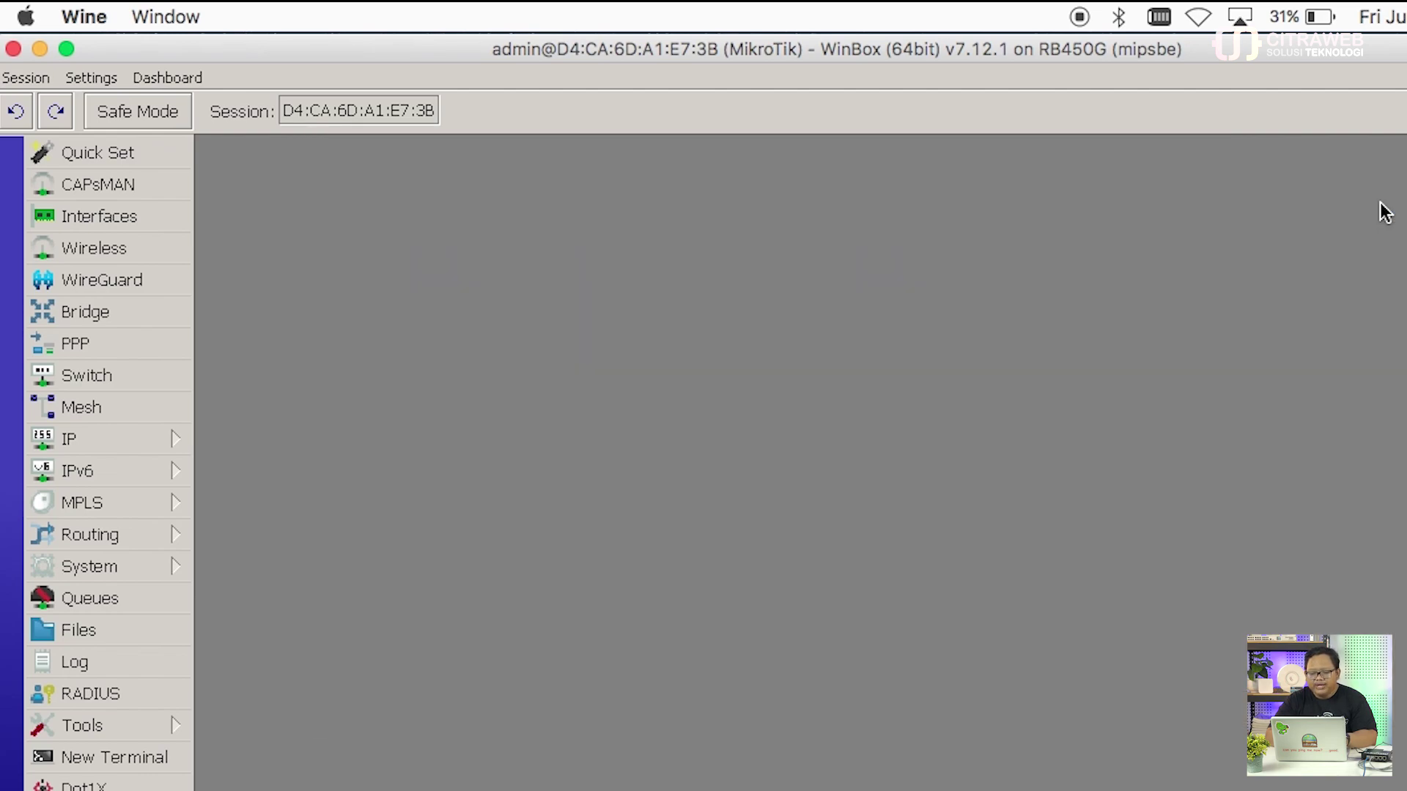
Step: Remove the ether1 DHCP client (192.168.77.185/23) and narrow the WinBox window to expose the desktop
click(167, 439)
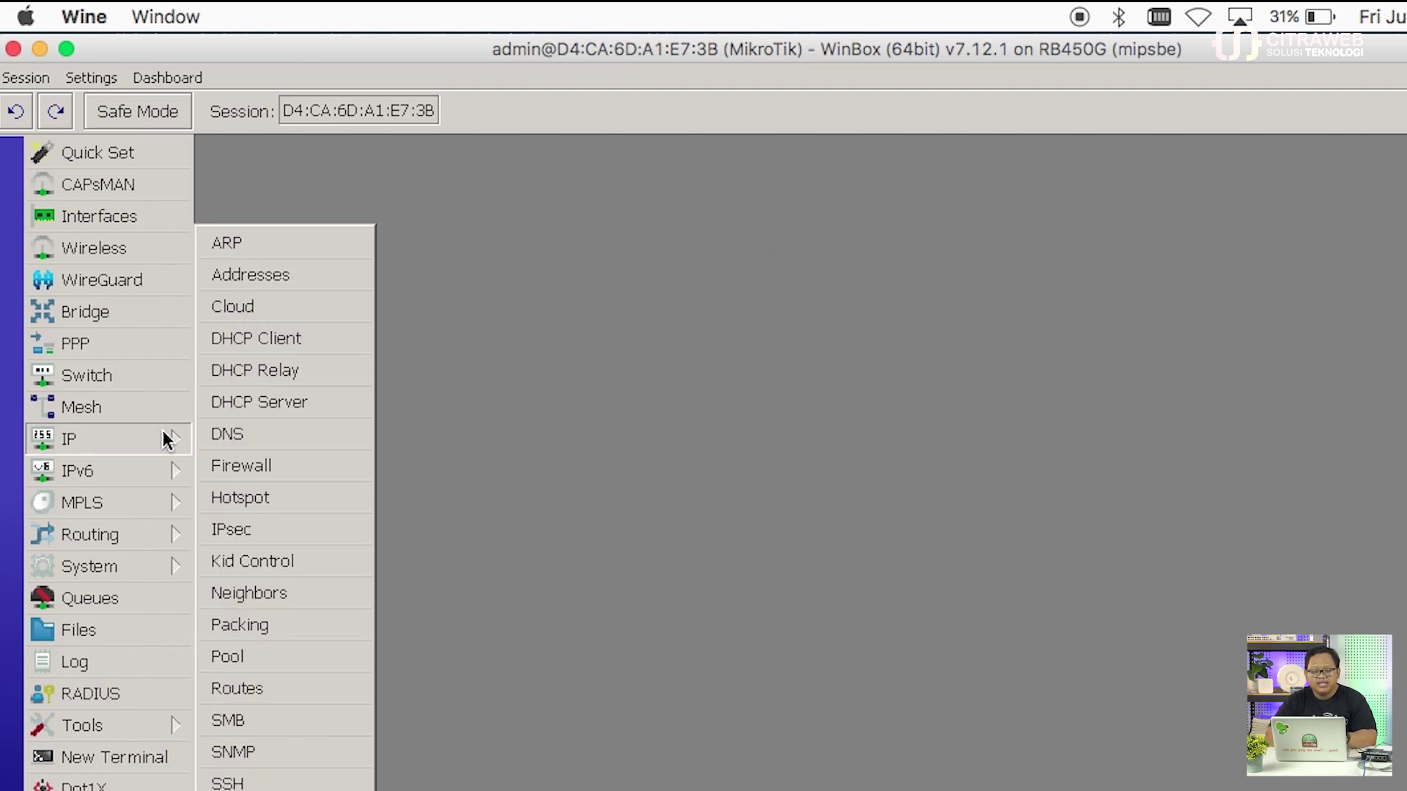
click(305, 341)
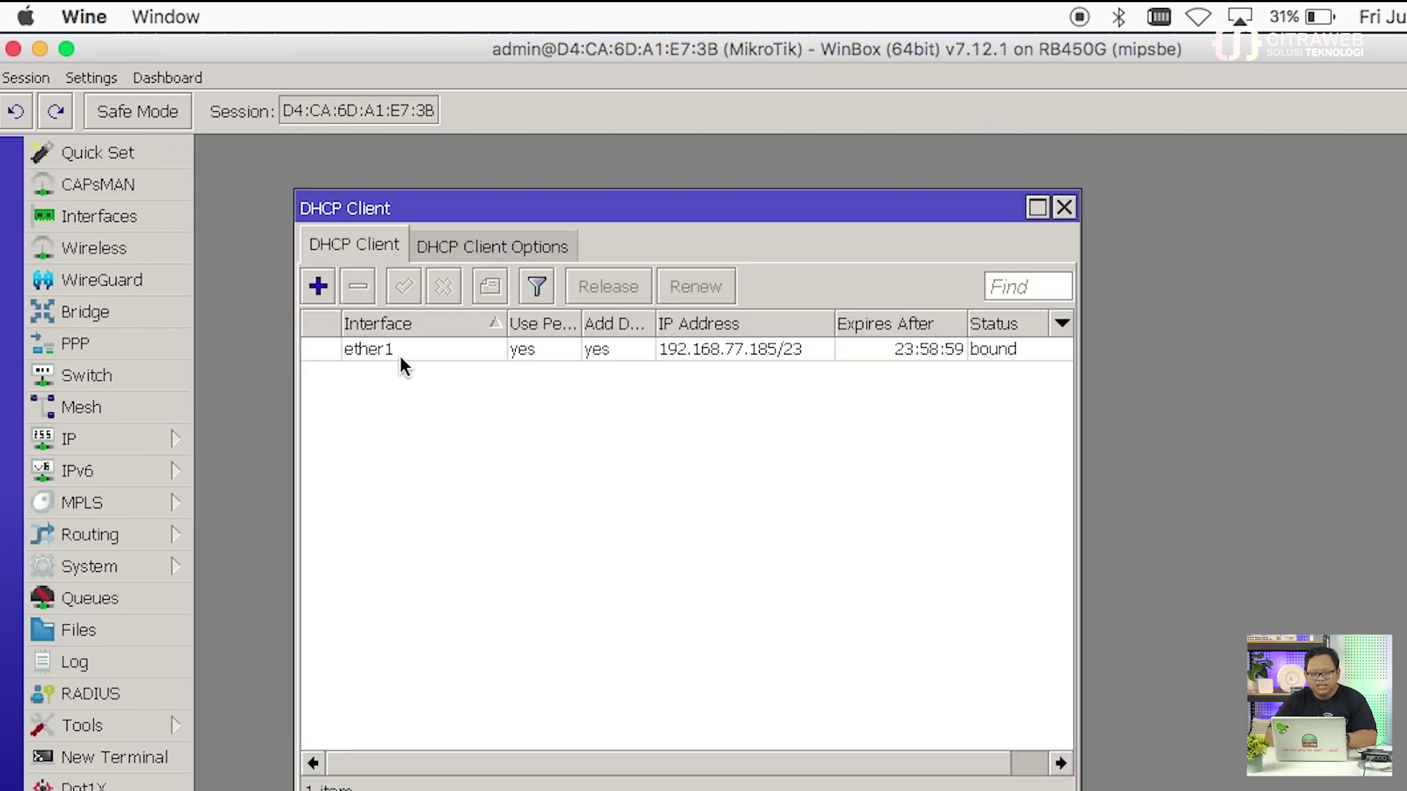
click(390, 347)
click(358, 287)
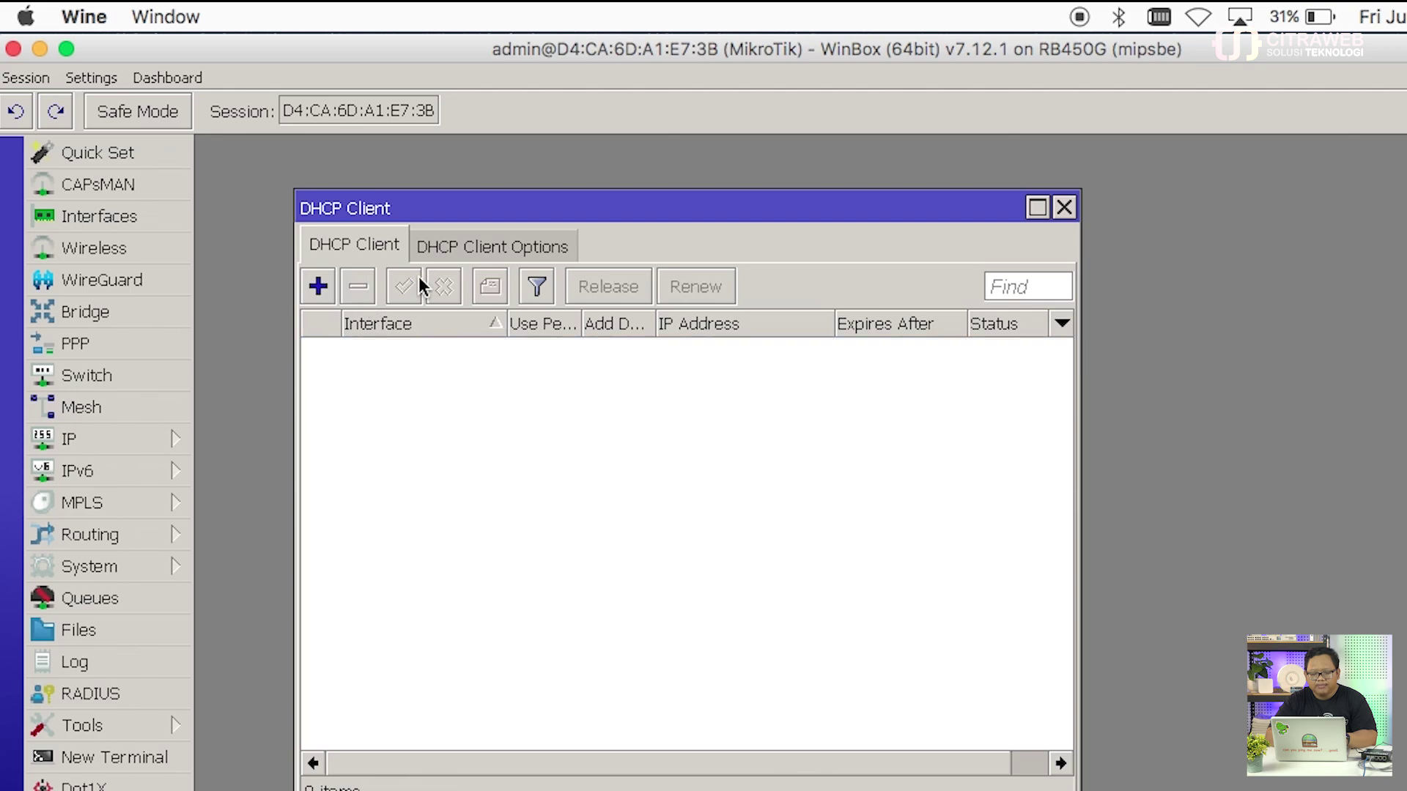
click(1063, 208)
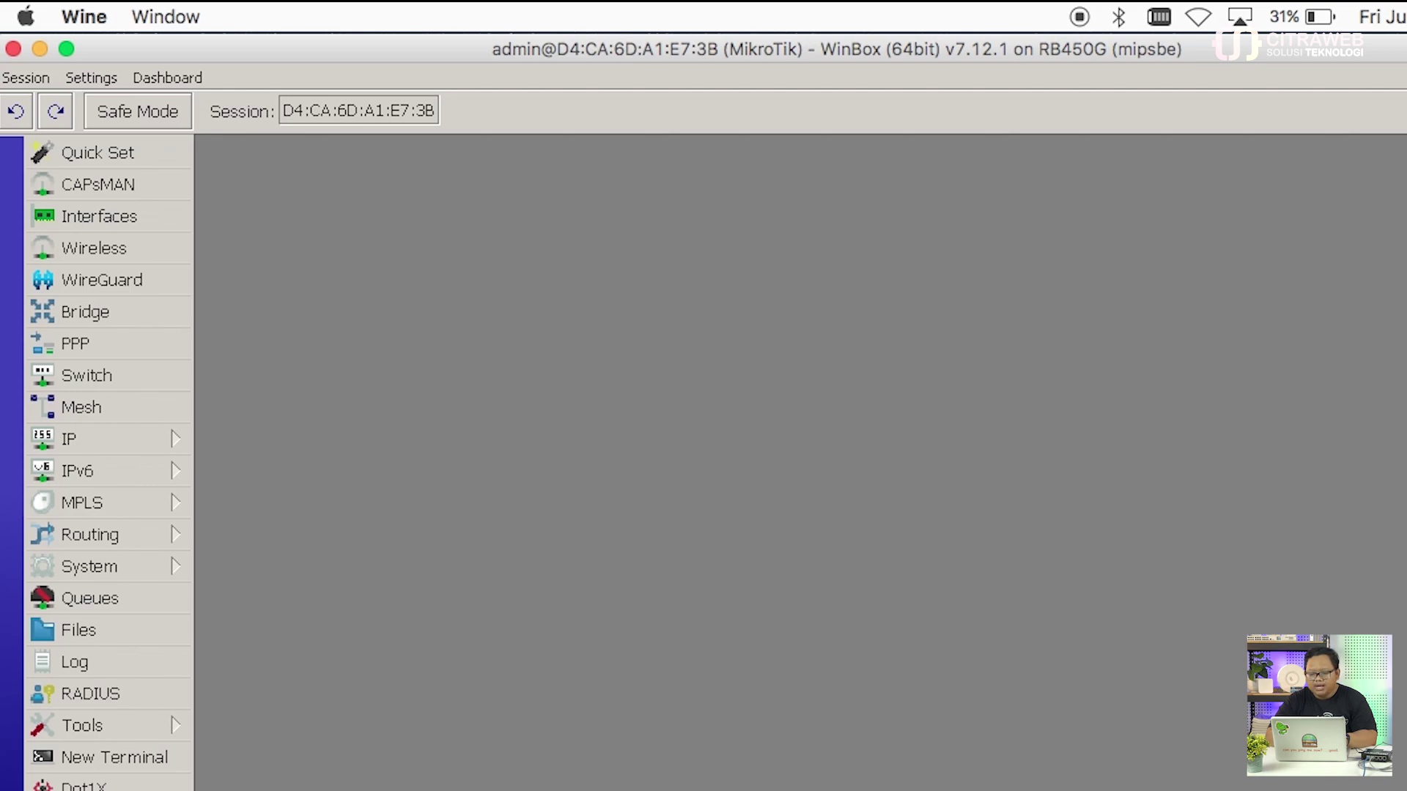
drag(1406, 49, 1135, 33)
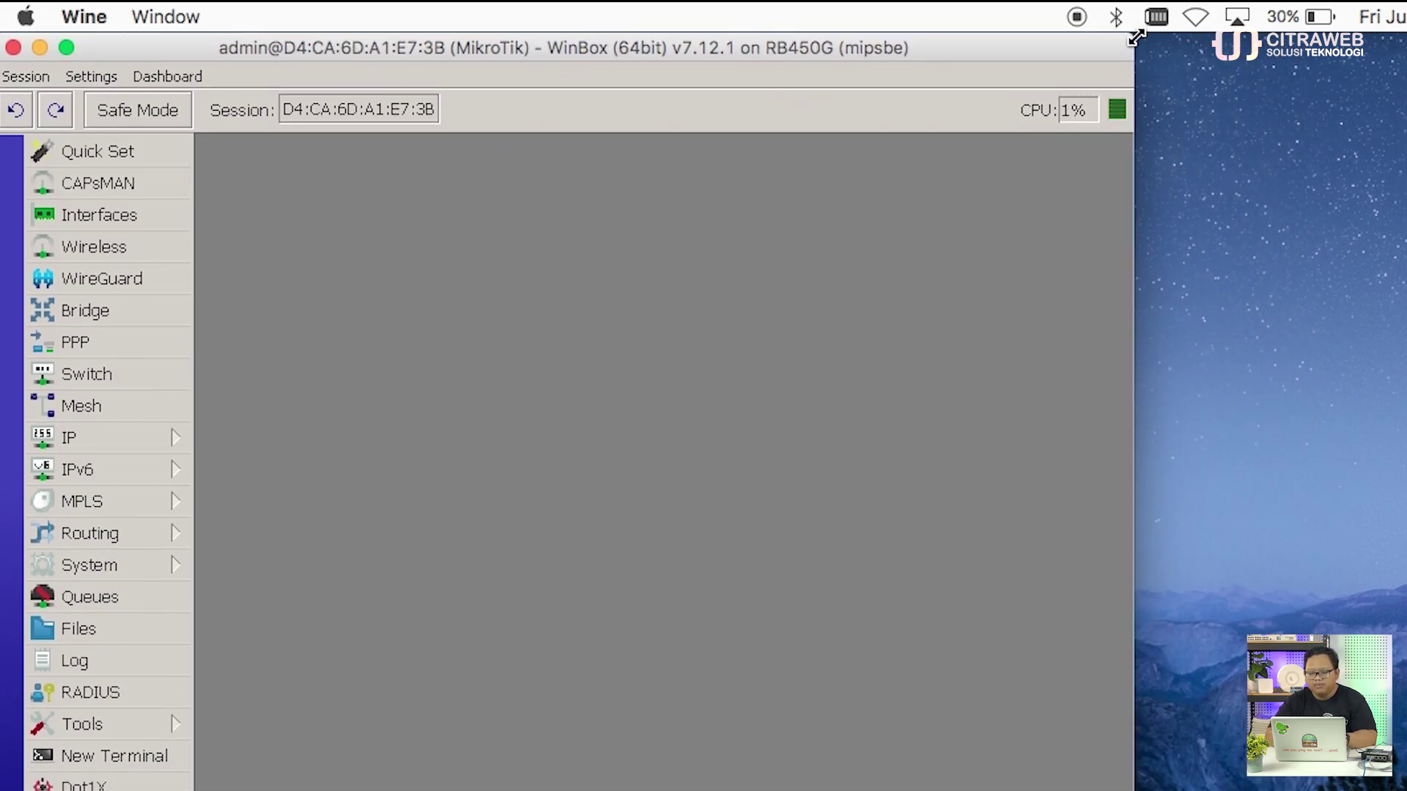
Step: Drag basic-conf.rsc from the Finder desktop folder into the File List, close Finder, and start a New Terminal
key(super+Tab)
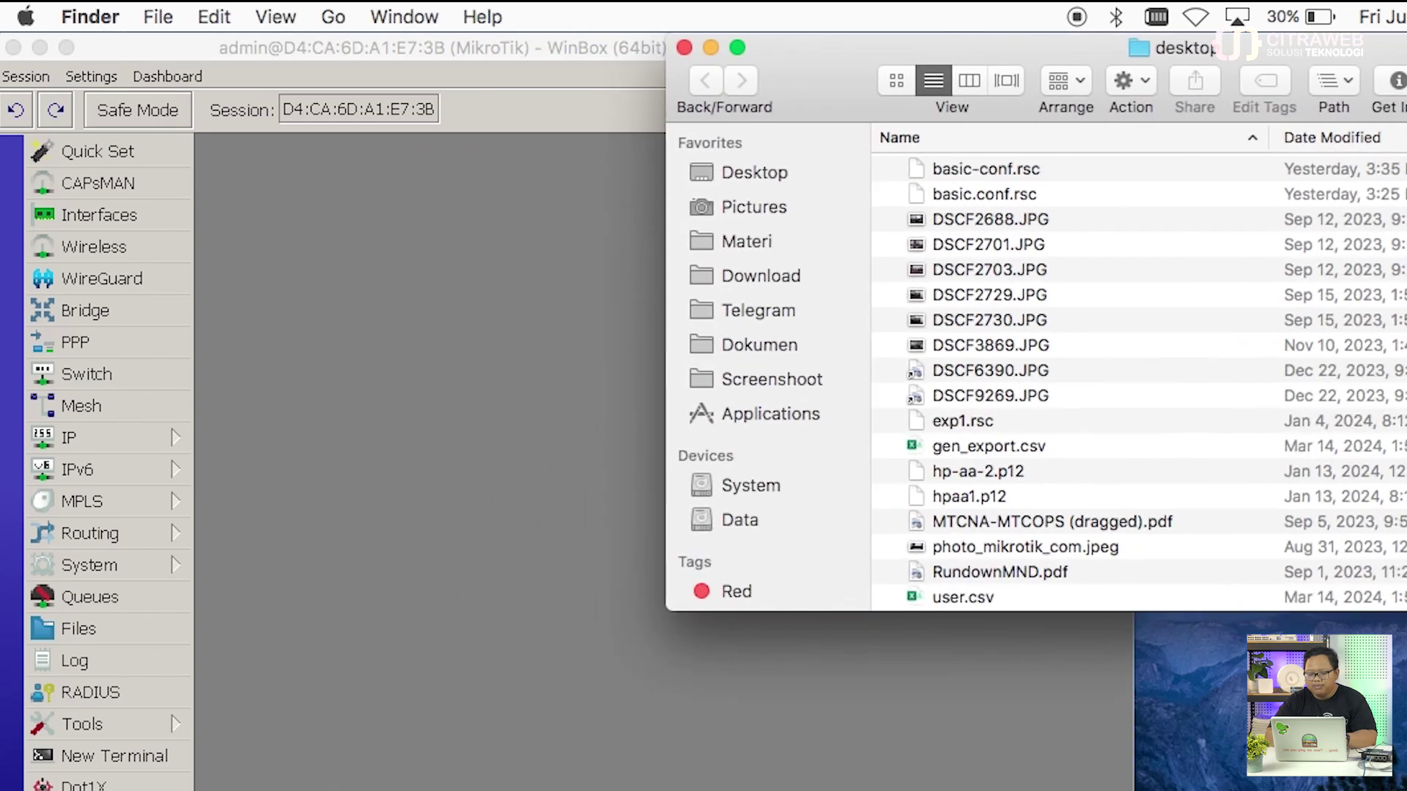
drag(1031, 178, 496, 386)
click(1247, 66)
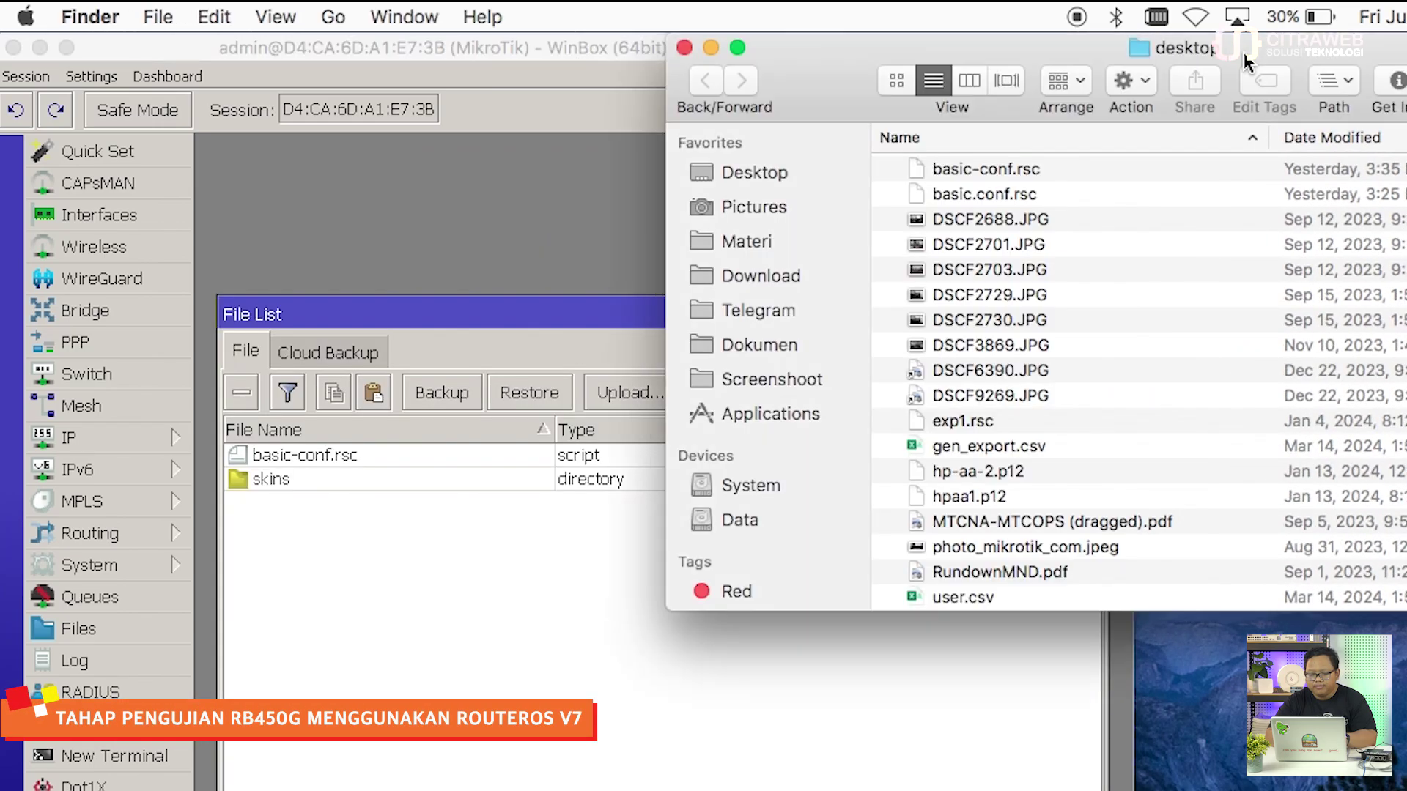
click(702, 46)
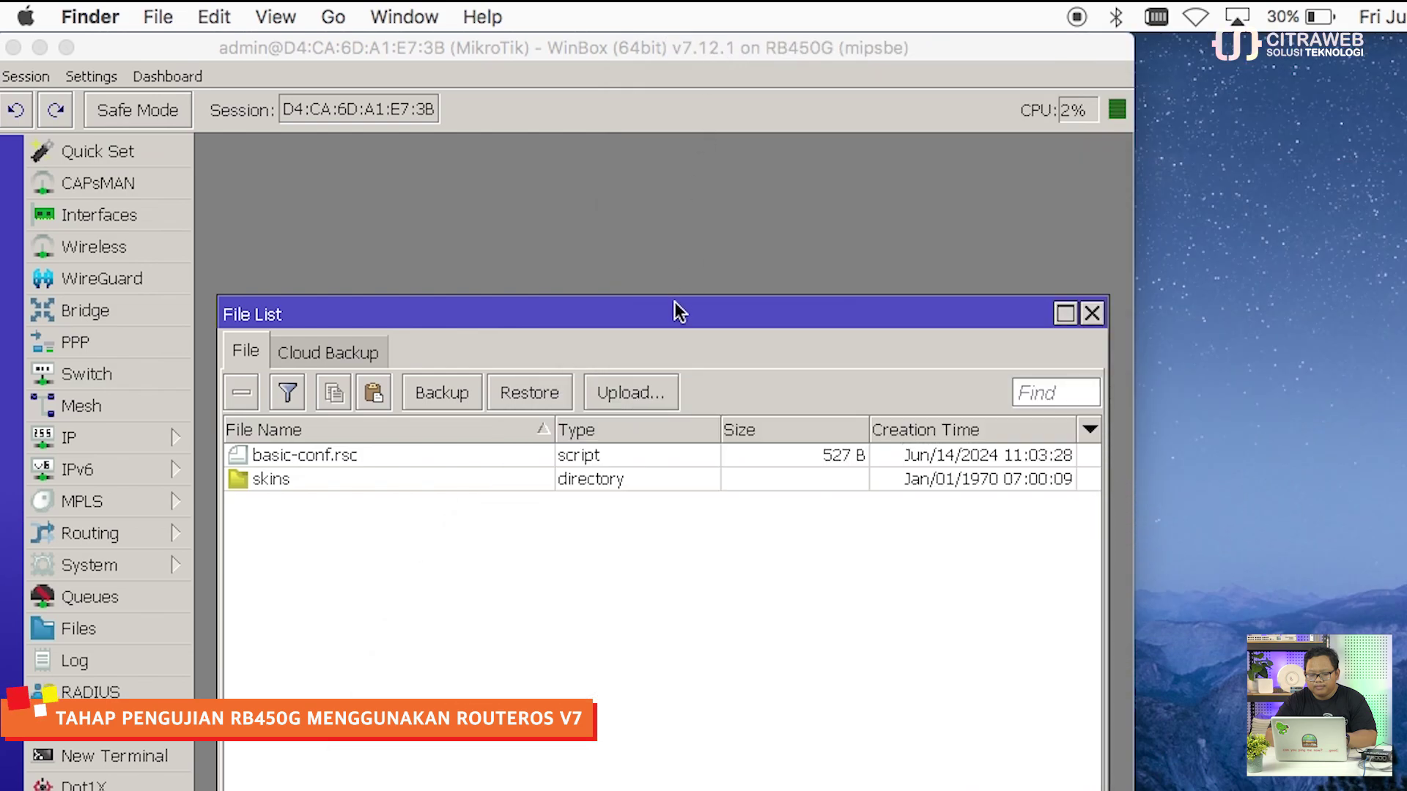
drag(675, 316, 665, 157)
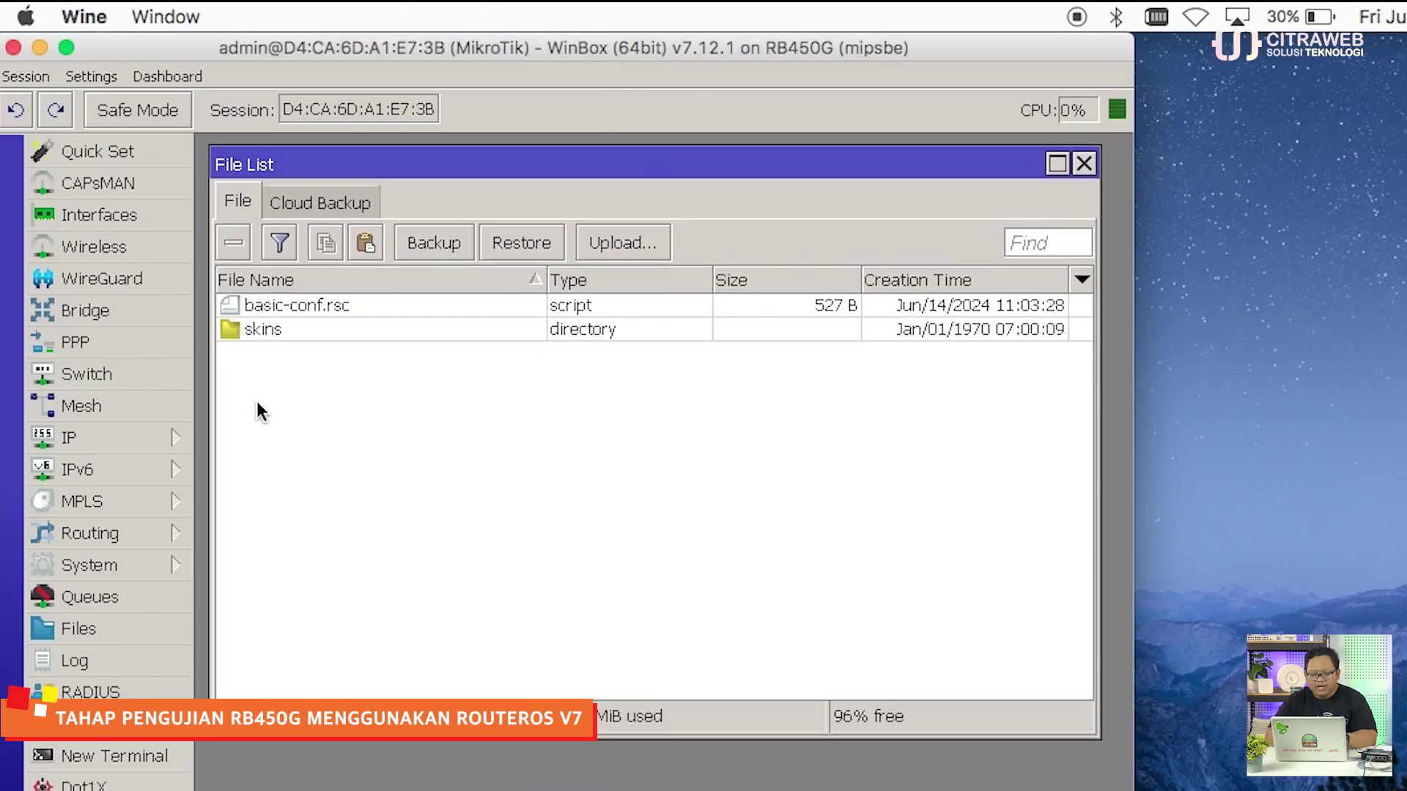
click(150, 752)
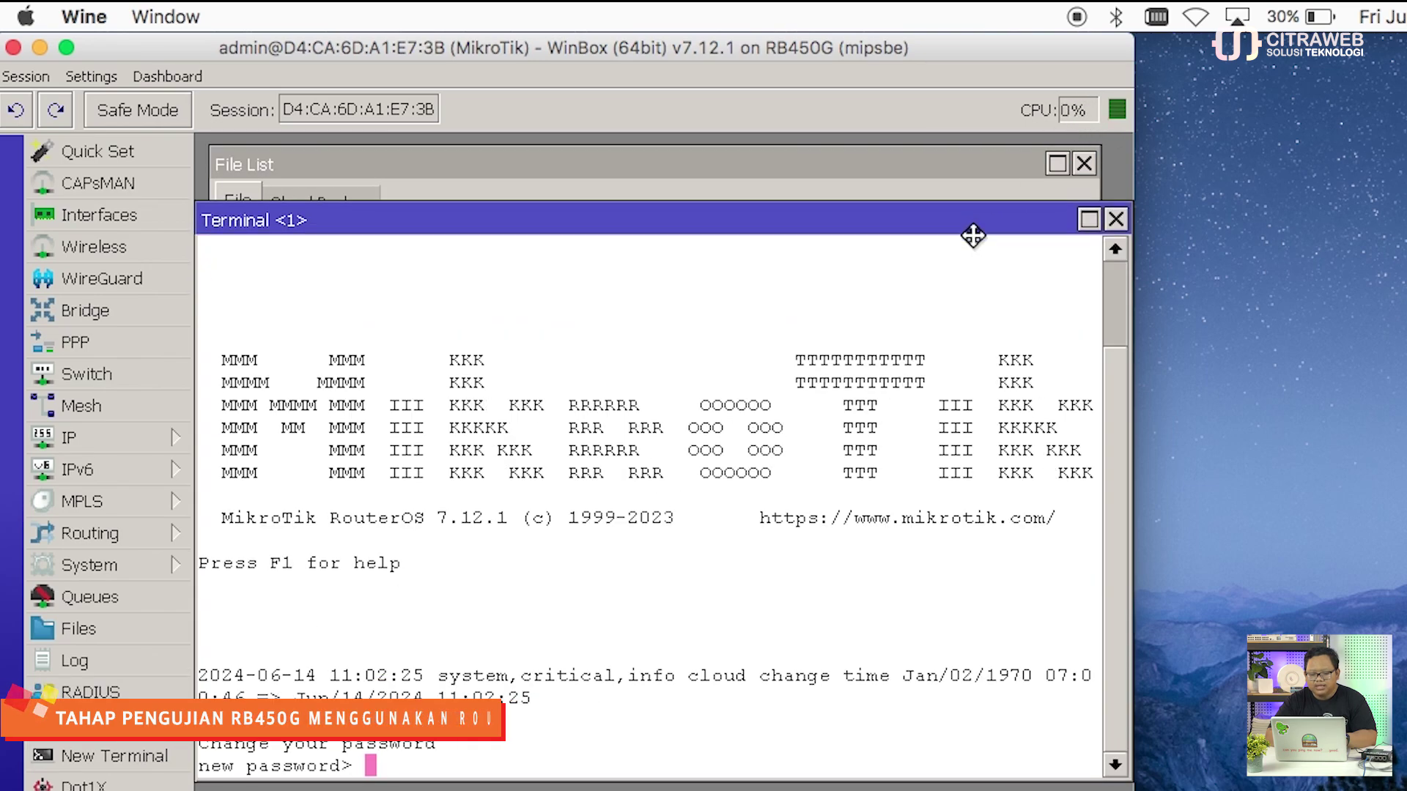
Step: Skip the new-password prompt, run 'import basic-conf.rsc', and close the terminal
drag(972, 229, 968, 360)
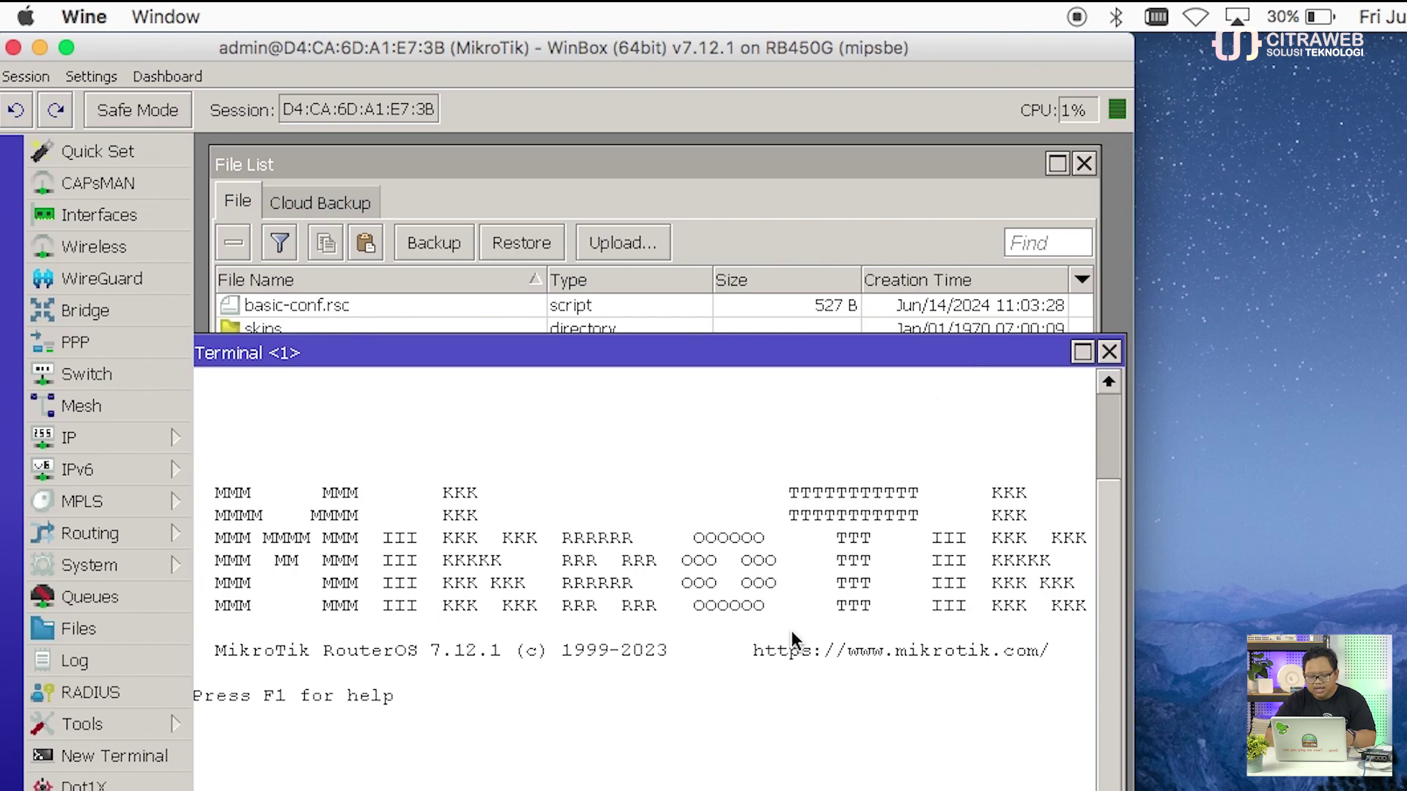
drag(728, 351, 744, 346)
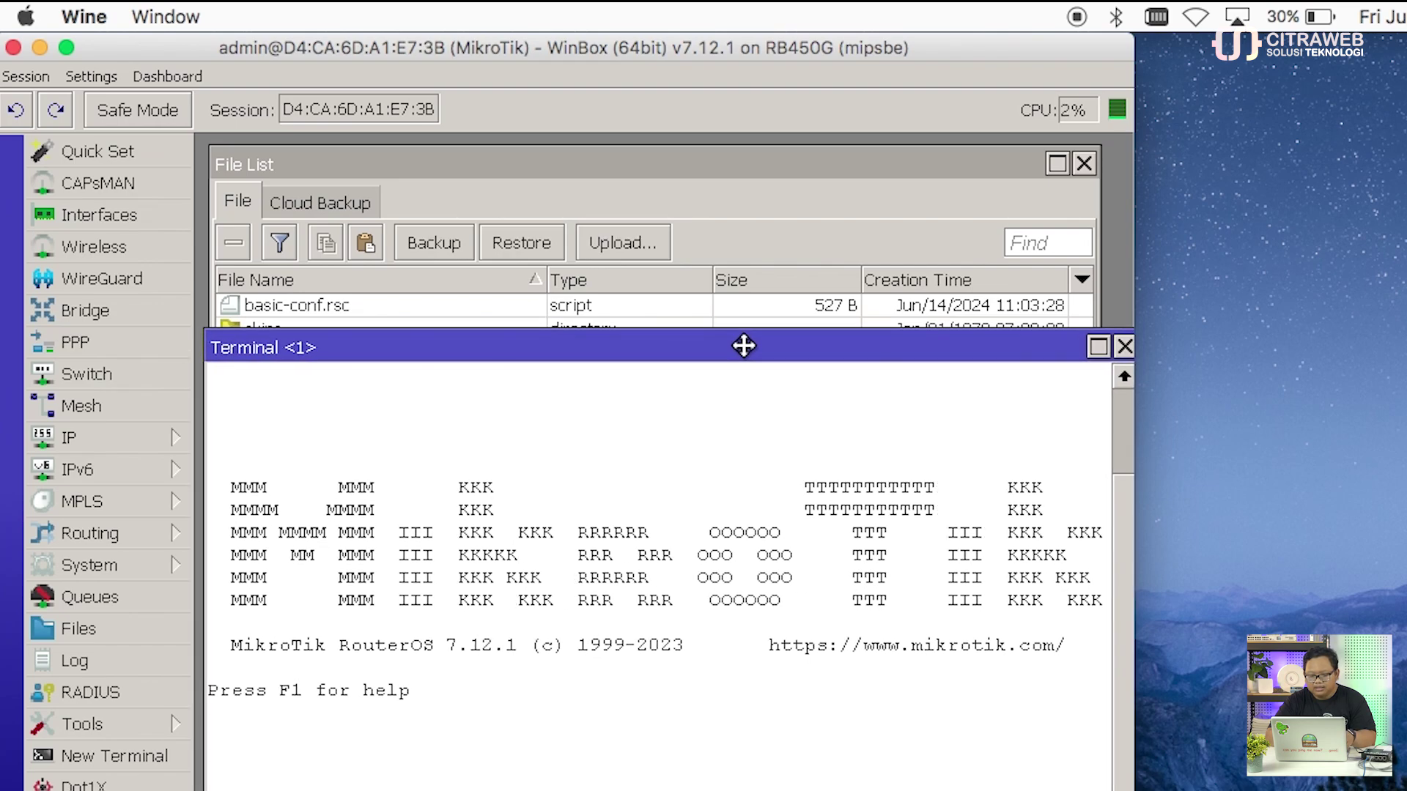
drag(1133, 36, 1374, 22)
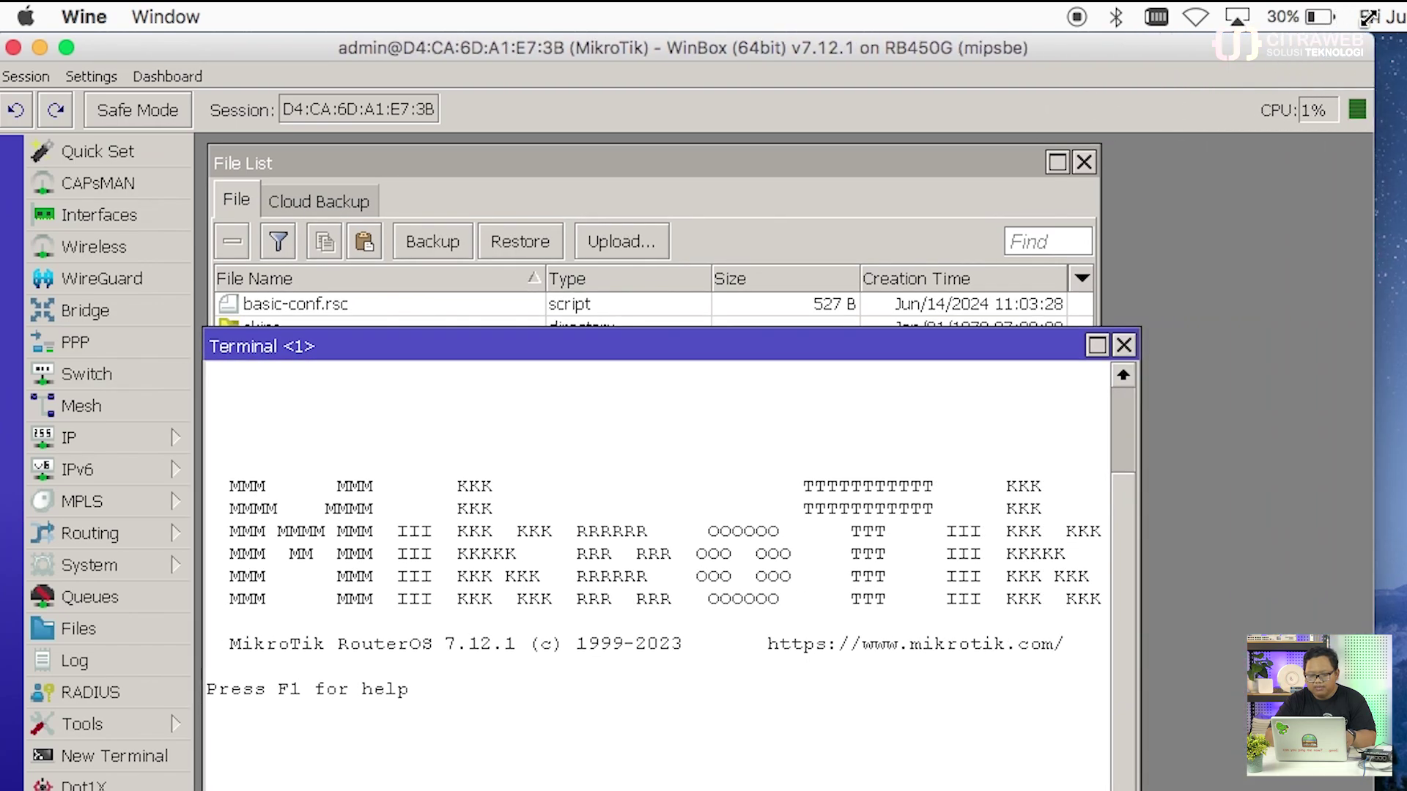
drag(1017, 349, 956, 444)
drag(940, 469, 942, 373)
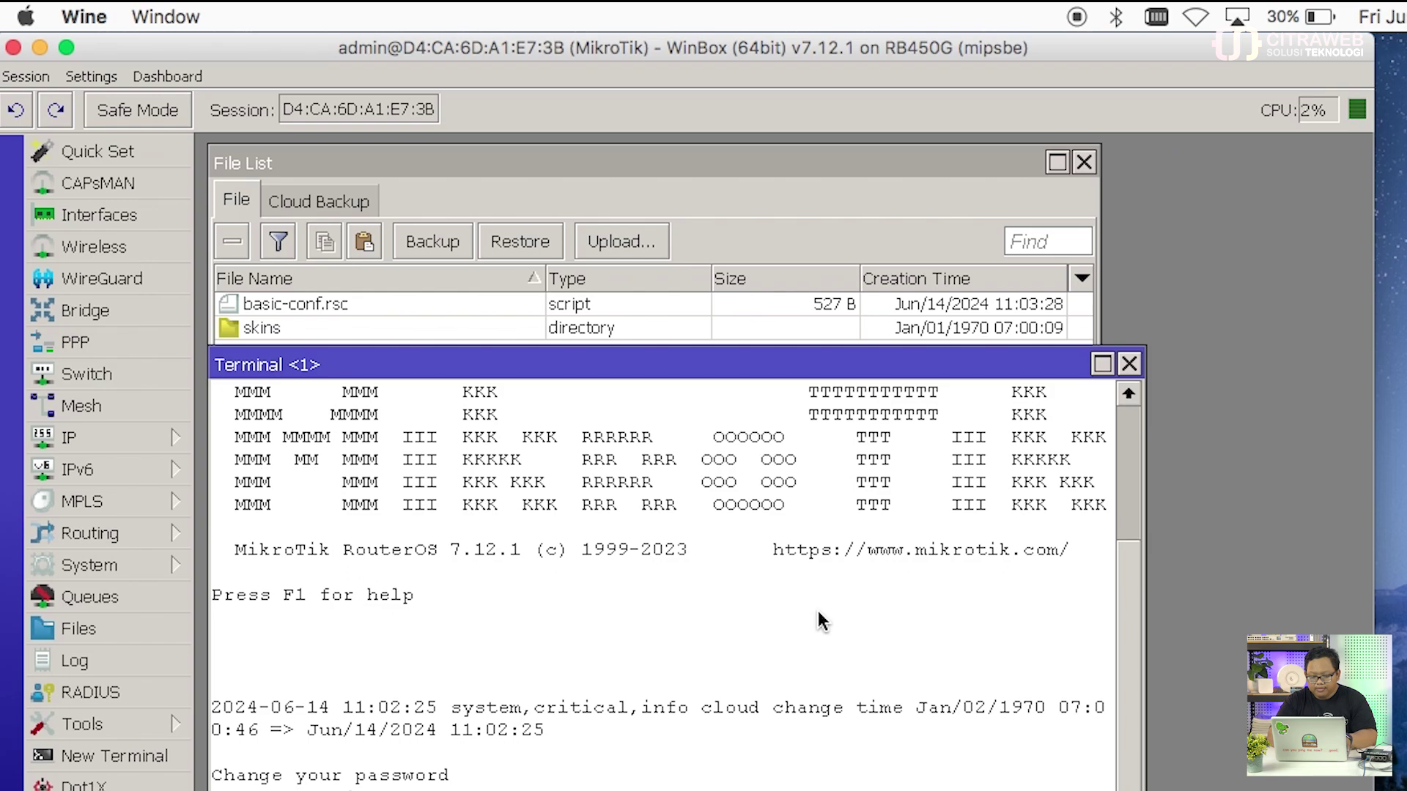
key(ctrl+c)
text(import basic-conf.rsc)
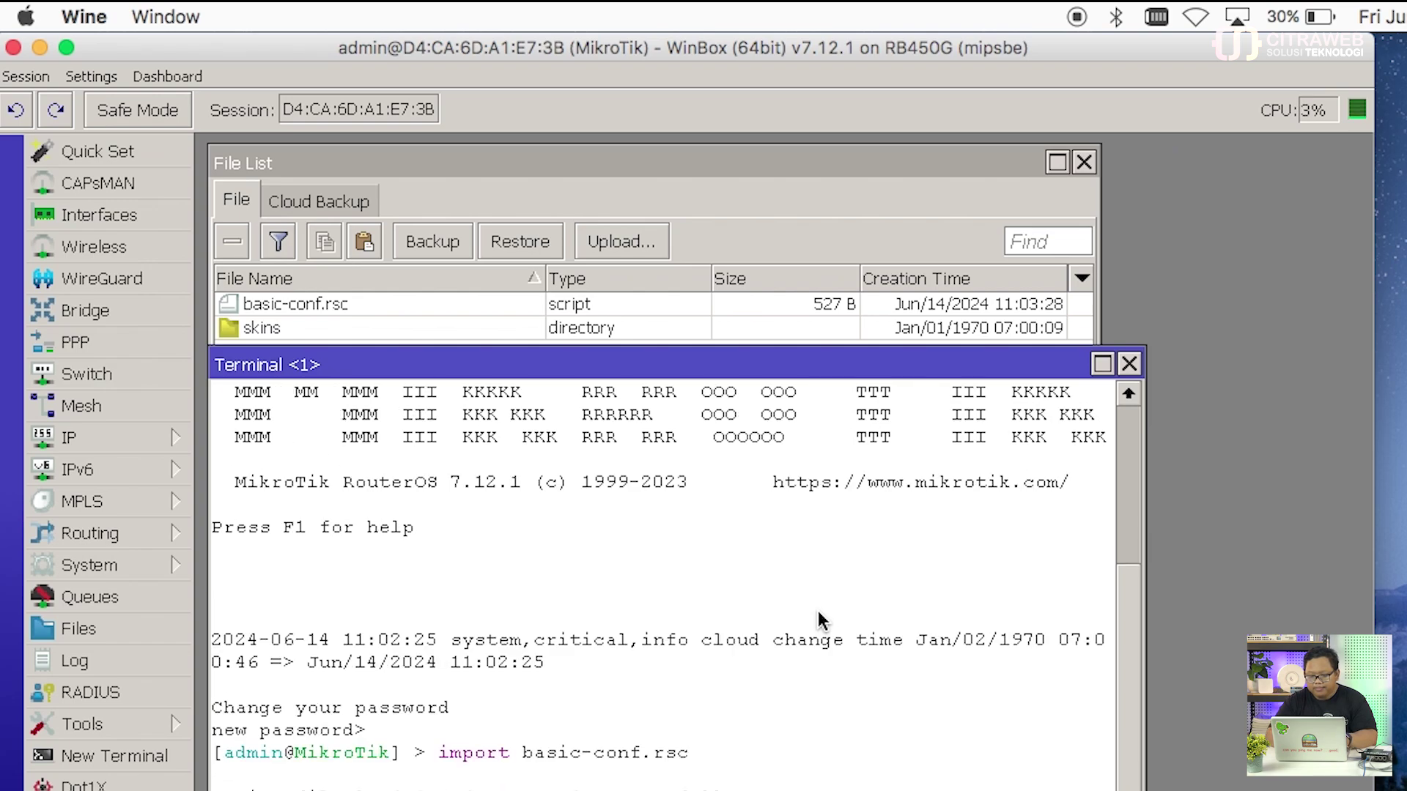
key(Return)
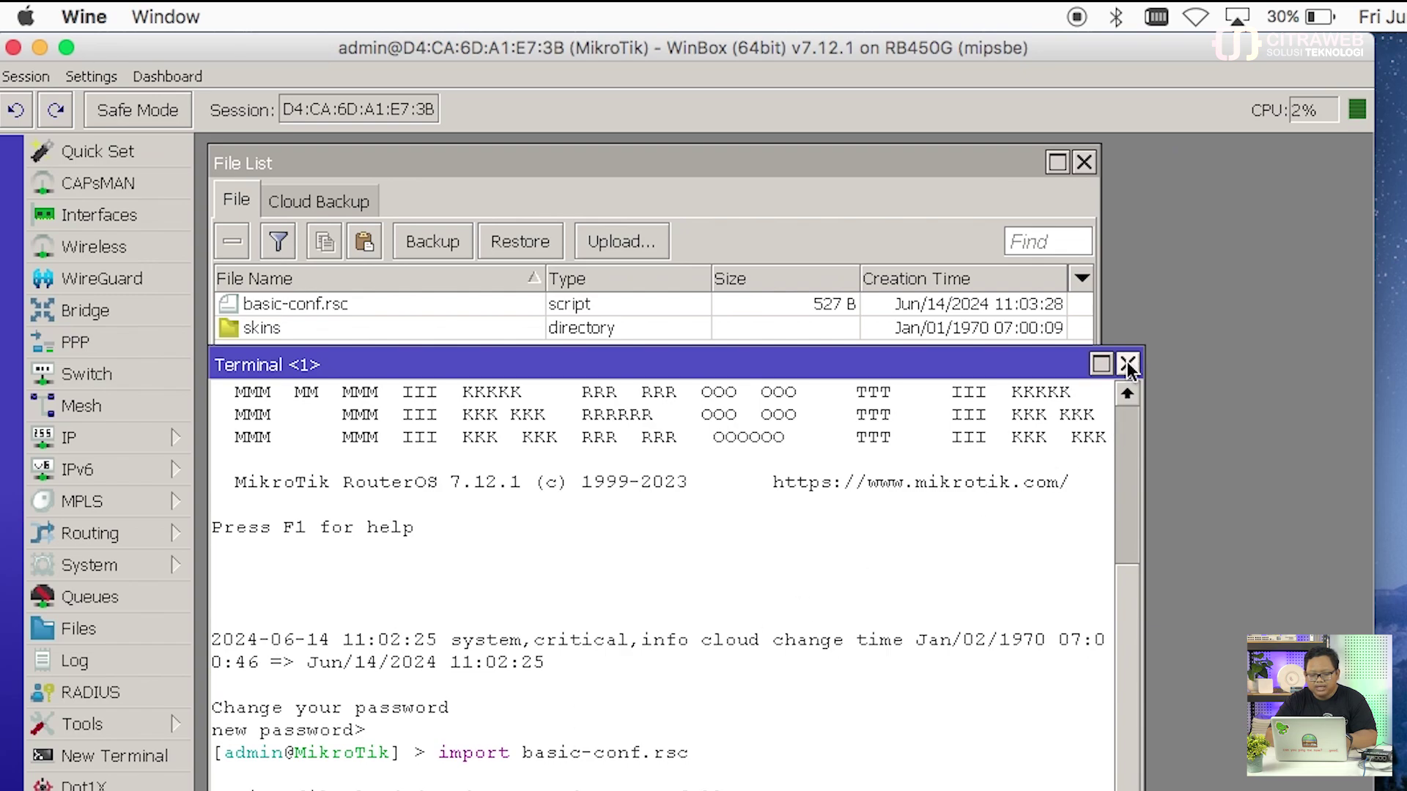
click(1127, 365)
Step: Close the file list and open IP > Addresses, showing 192.168.88.1/24 on ether2
click(1083, 163)
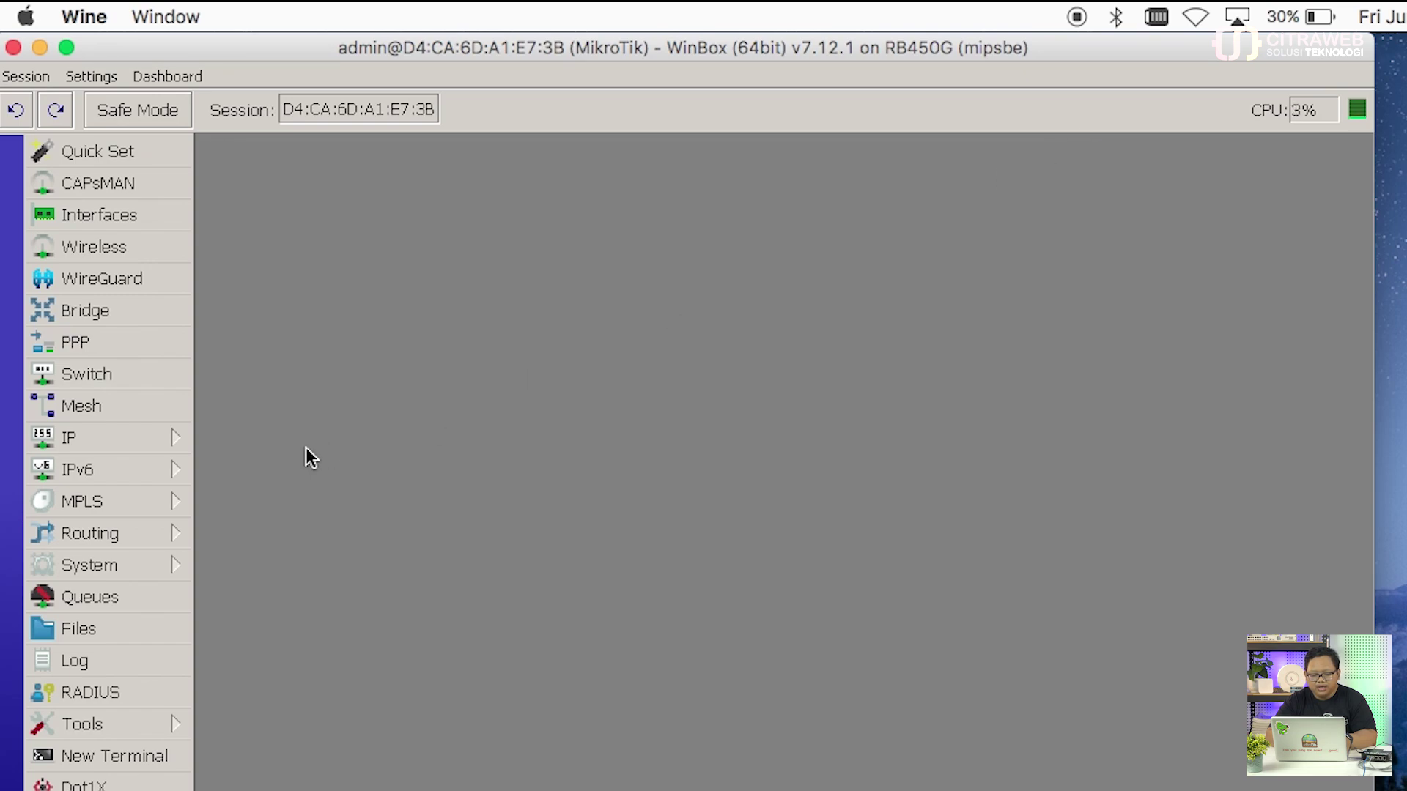
click(160, 439)
click(327, 273)
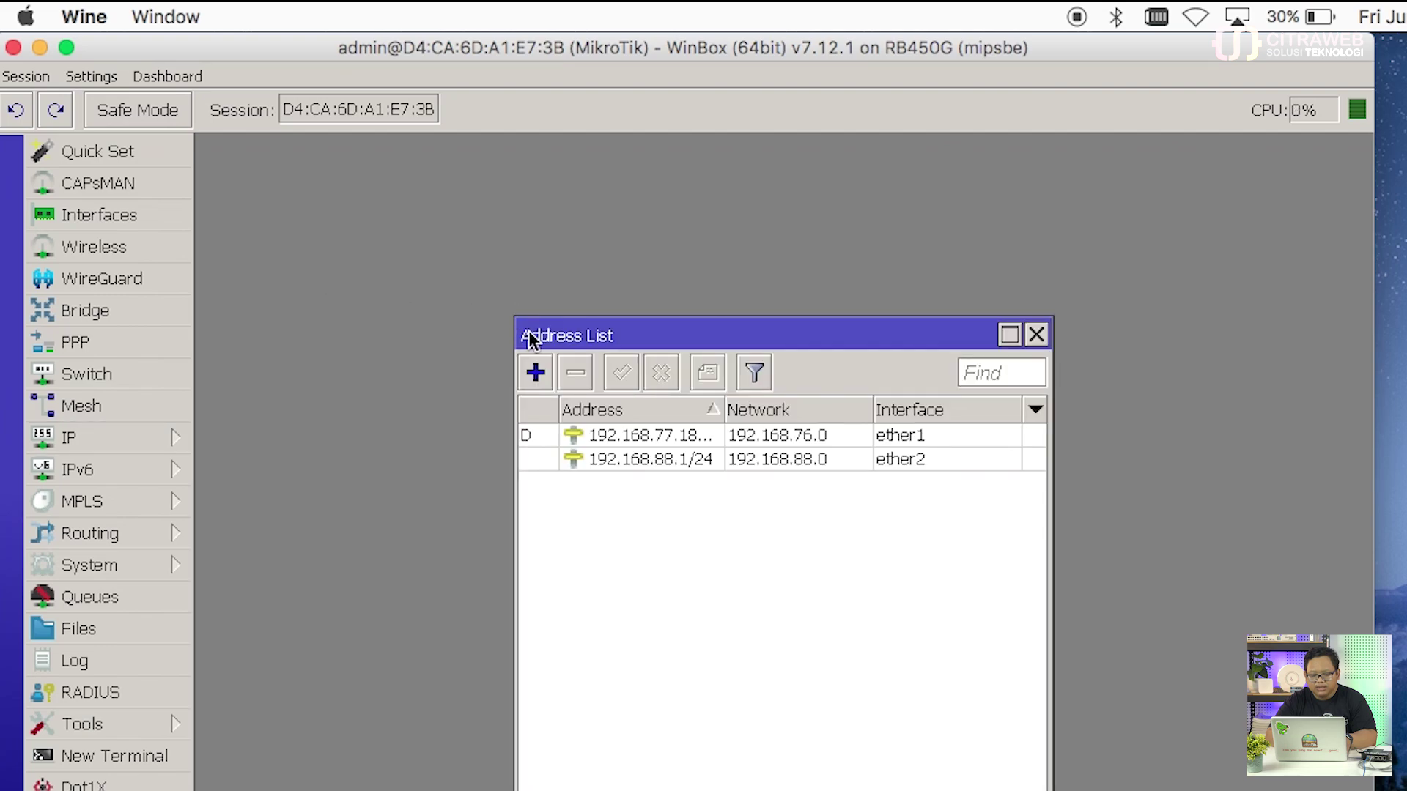
drag(529, 331, 306, 200)
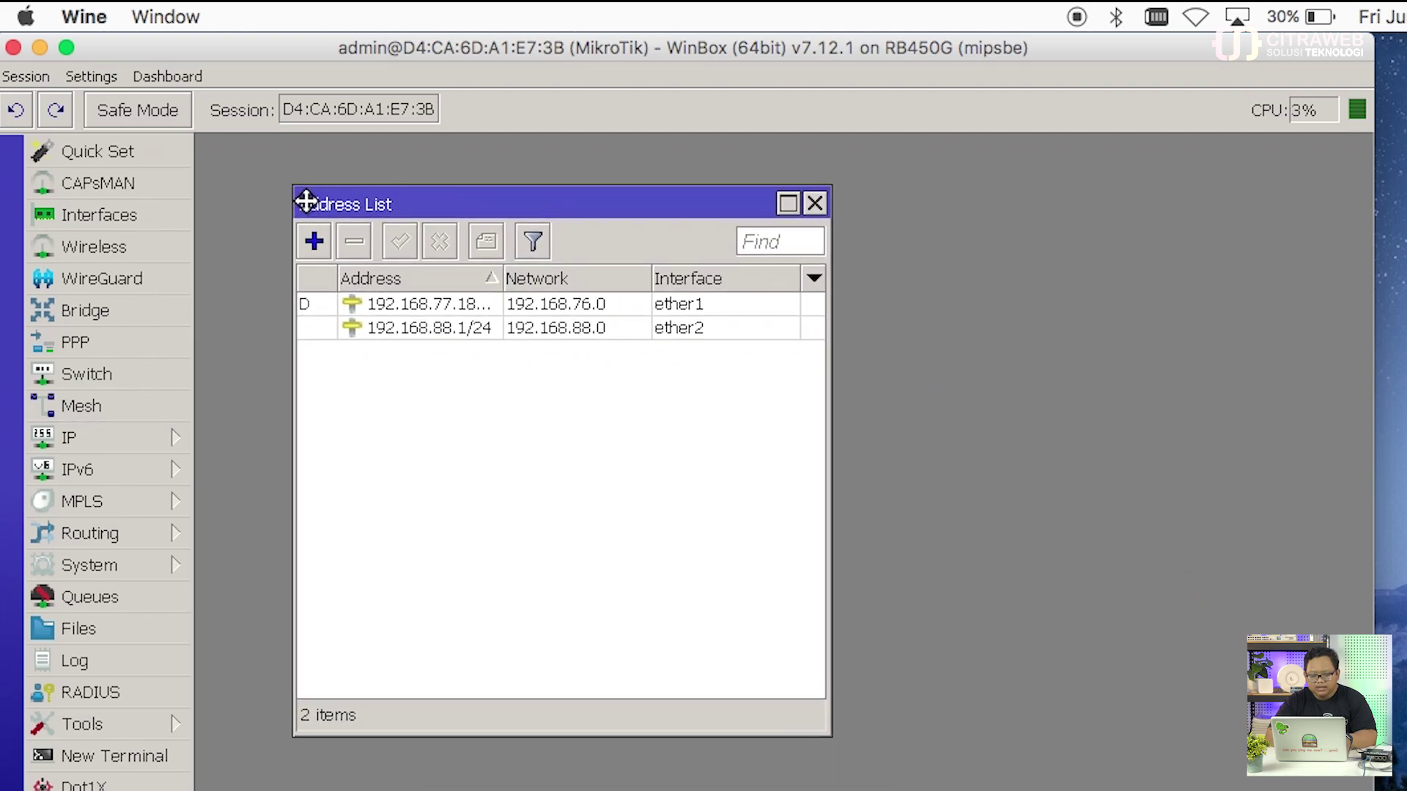
Step: View the NAT rules under IP > Firewall, then close the firewall window
click(170, 437)
click(289, 464)
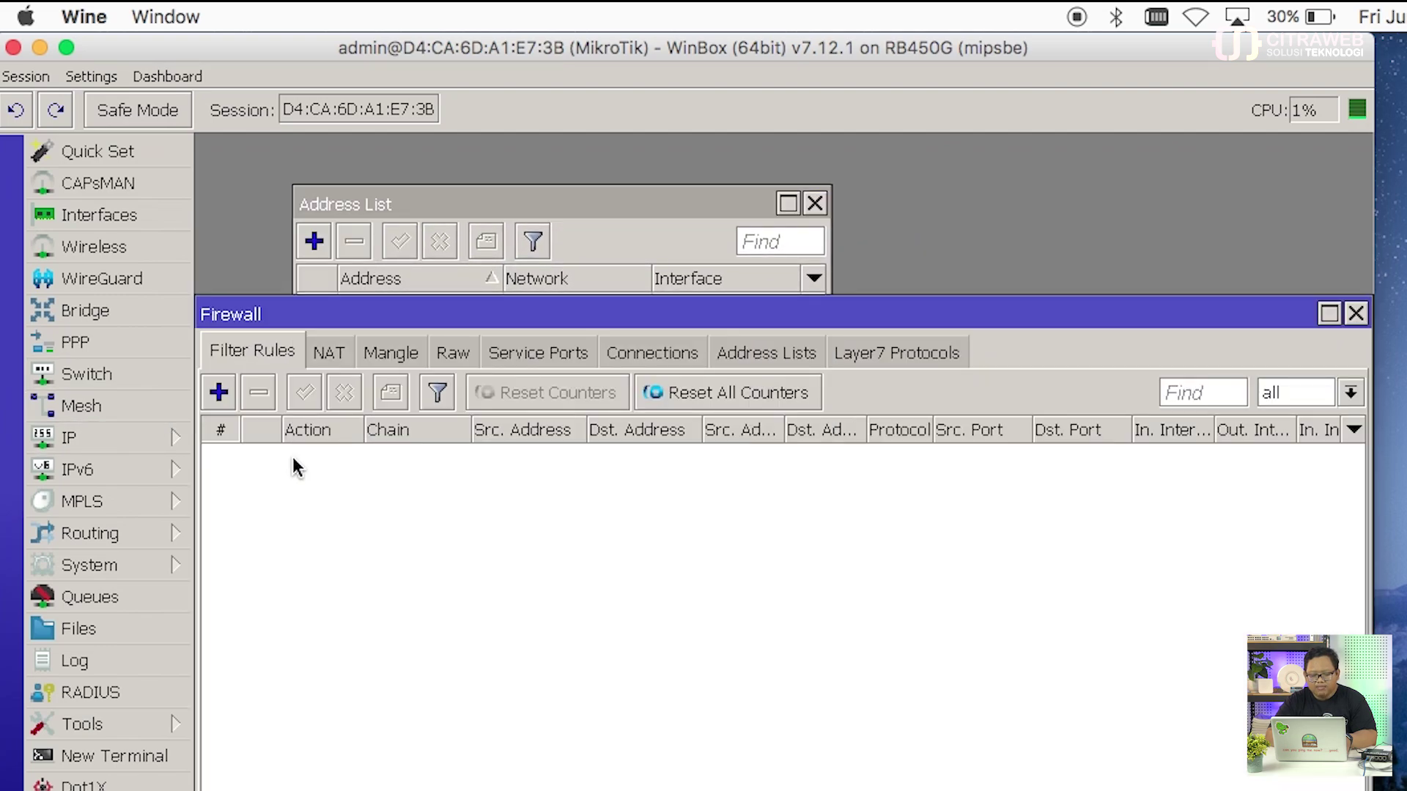
click(330, 352)
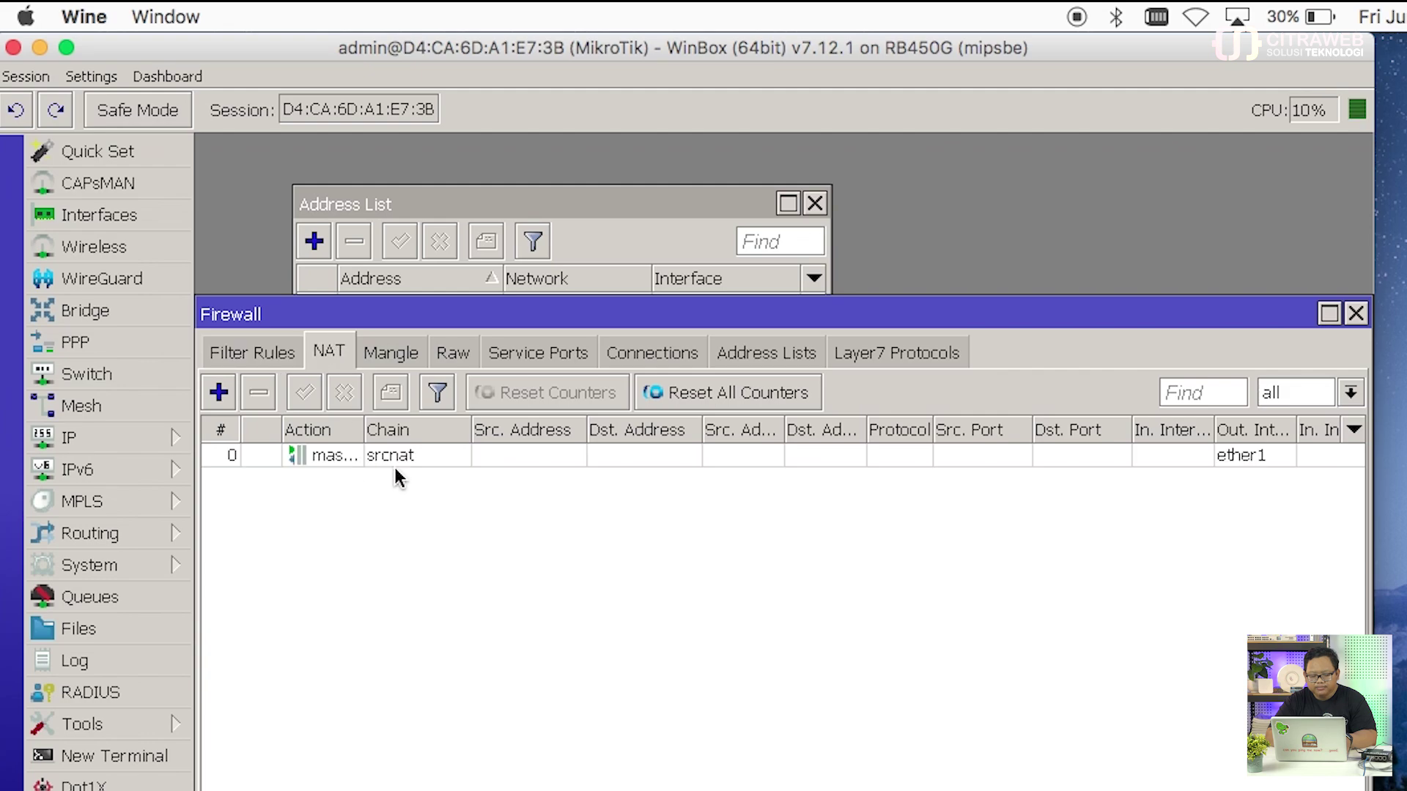
click(1355, 313)
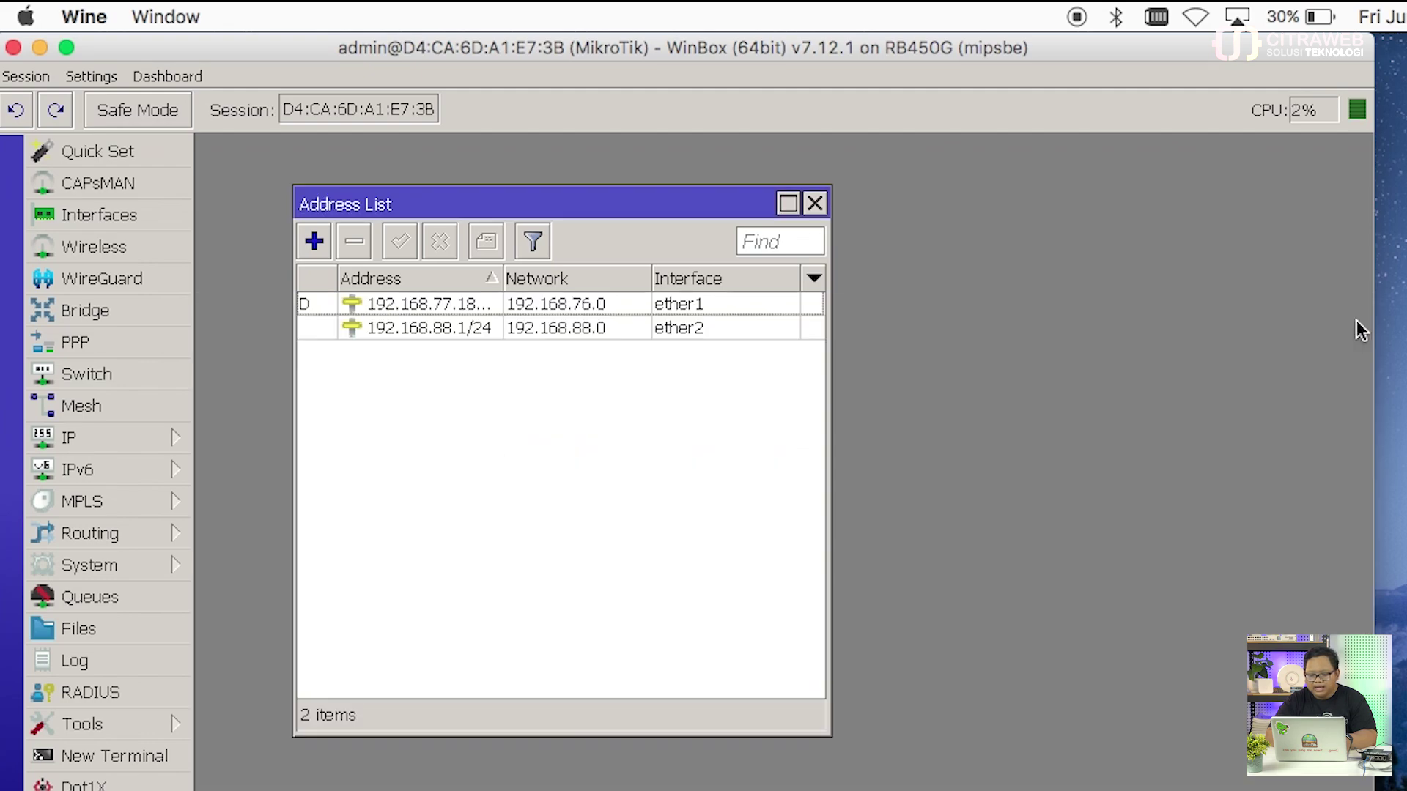
drag(736, 204, 703, 152)
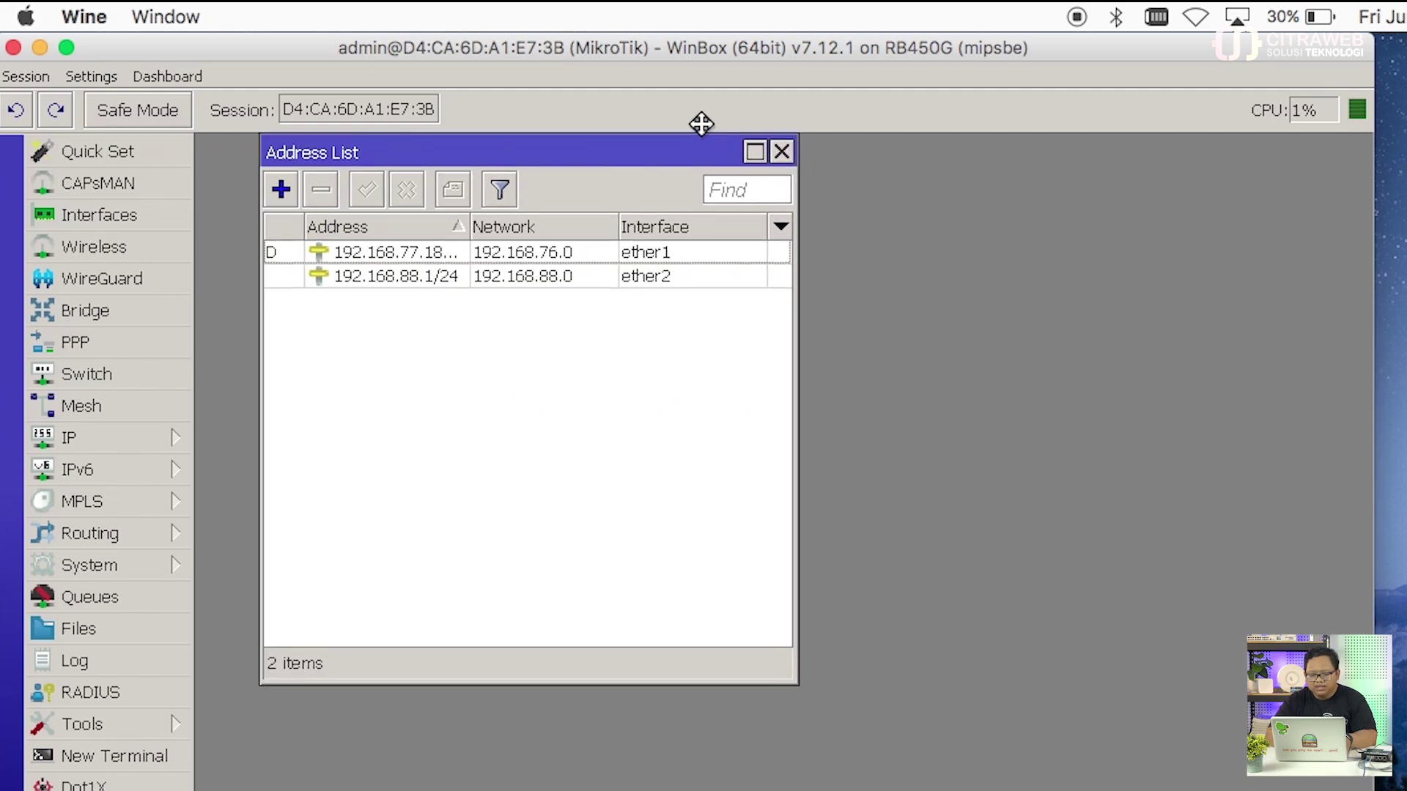
Step: Open the Wireless tables and start a new router terminal
click(152, 247)
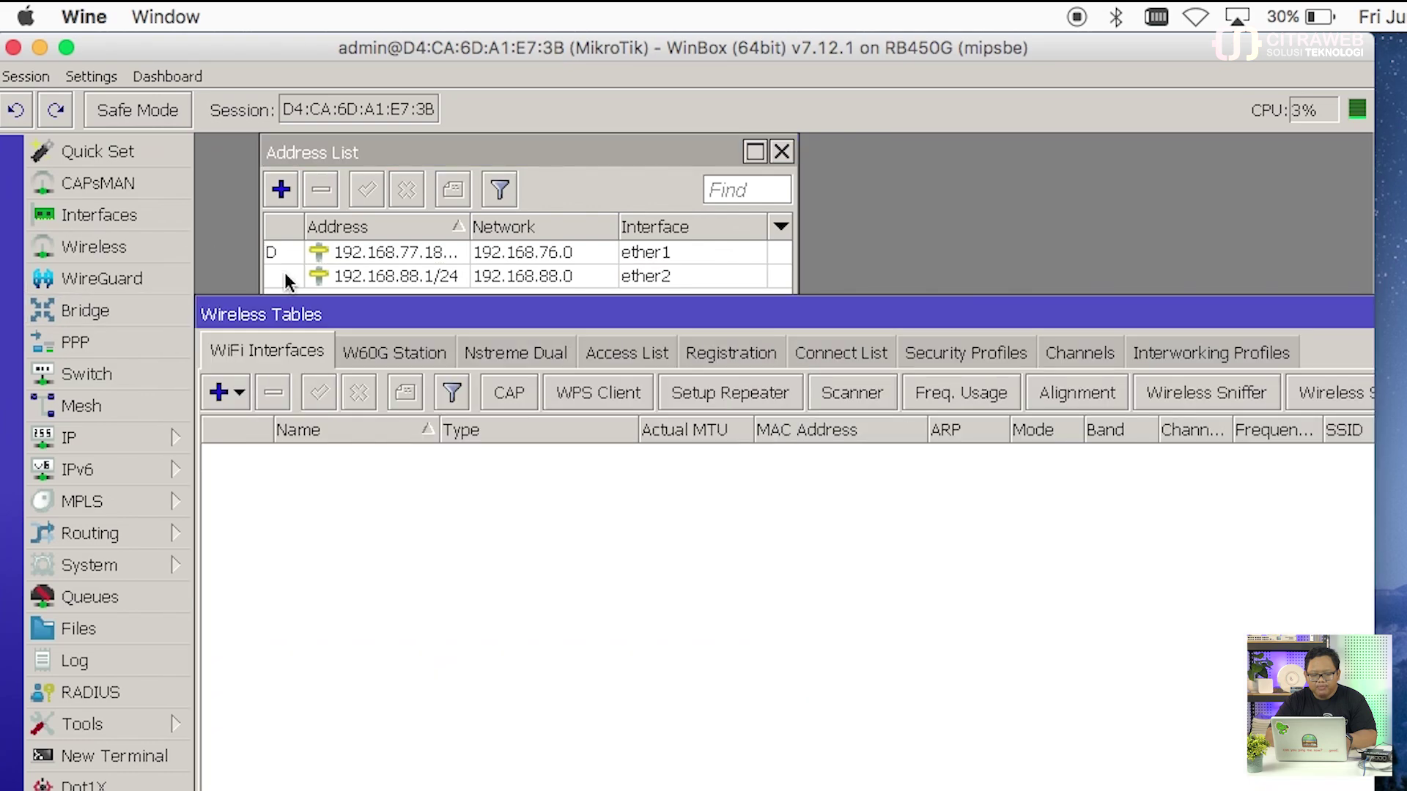
click(137, 443)
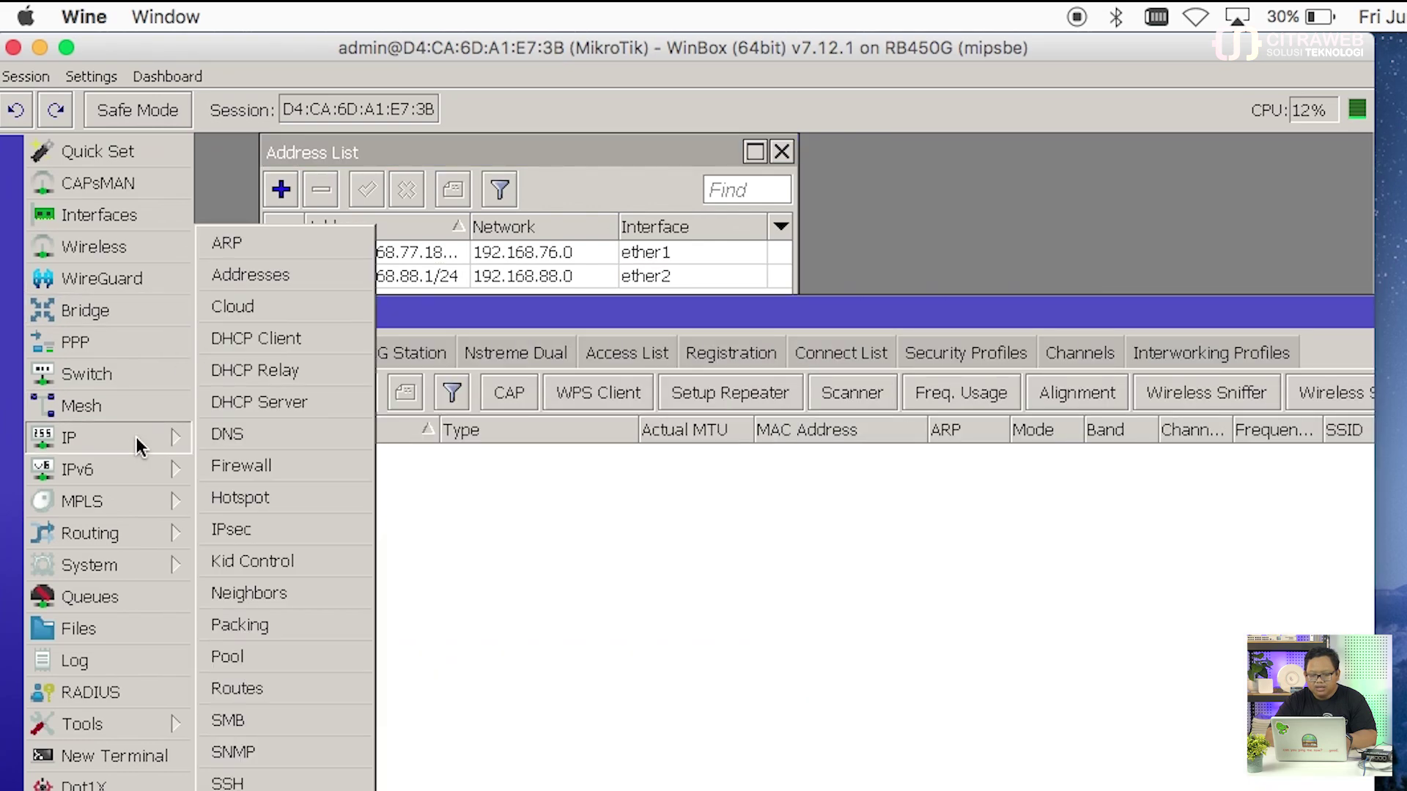
click(440, 574)
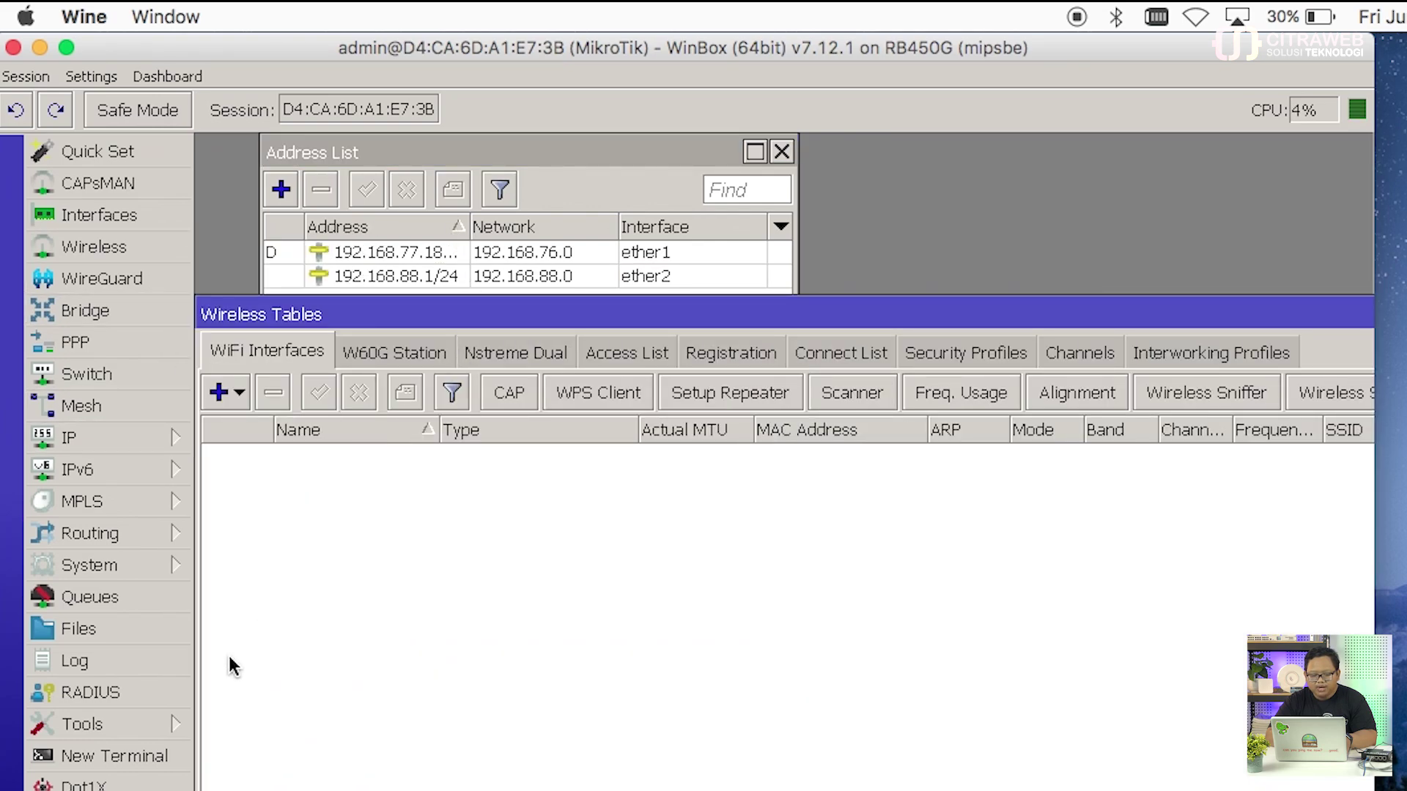
click(178, 755)
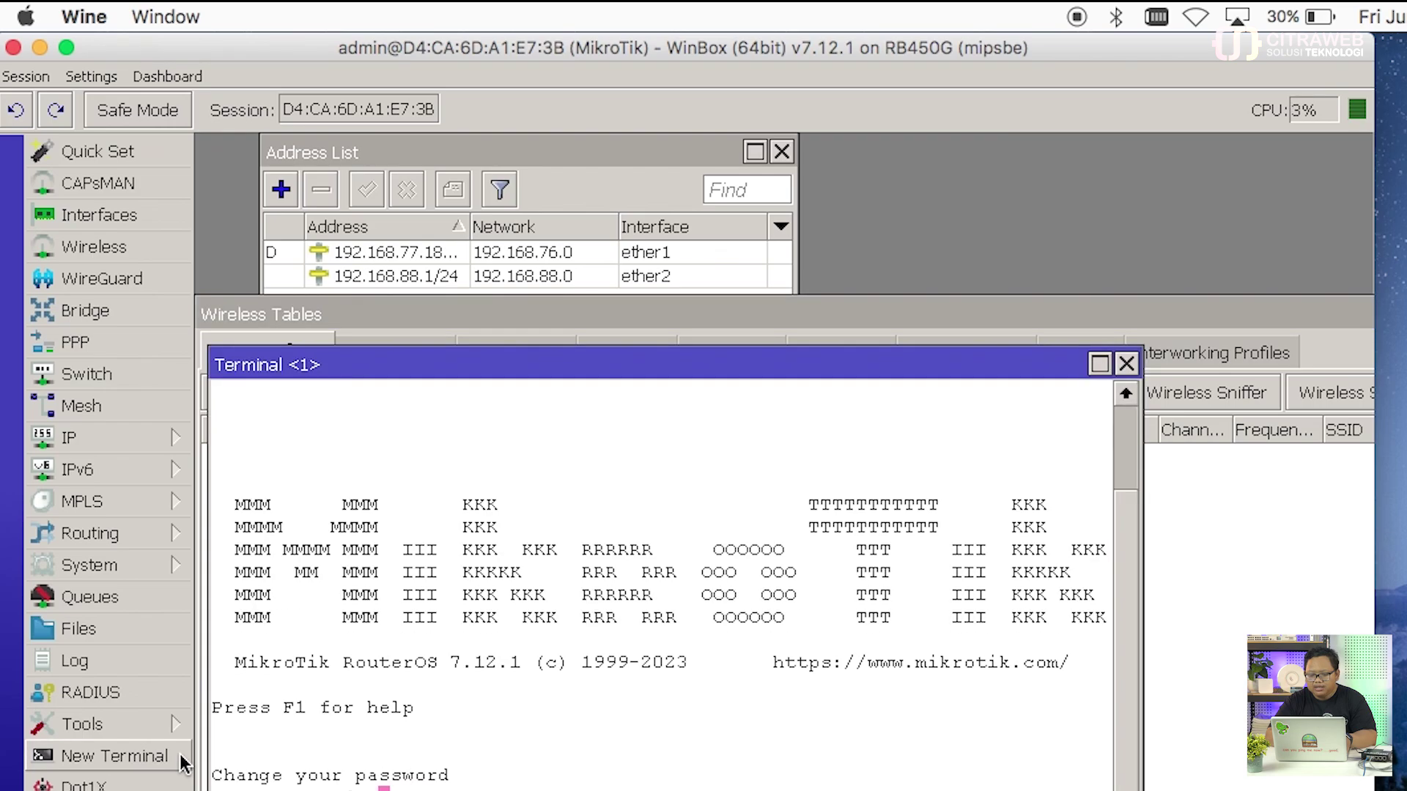
Step: Close the old terminal and the Wireless Tables window
click(1126, 364)
drag(1202, 315, 948, 244)
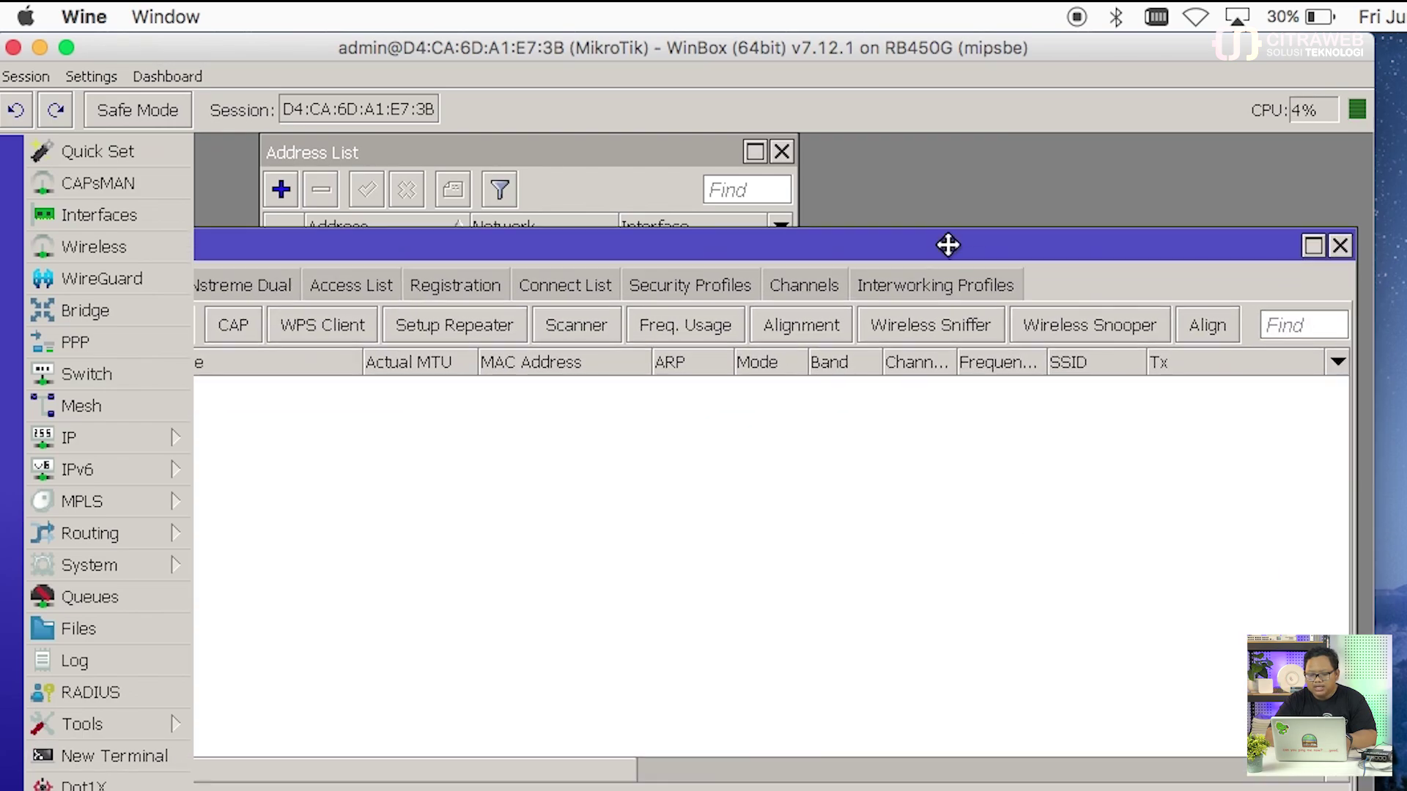
click(1339, 246)
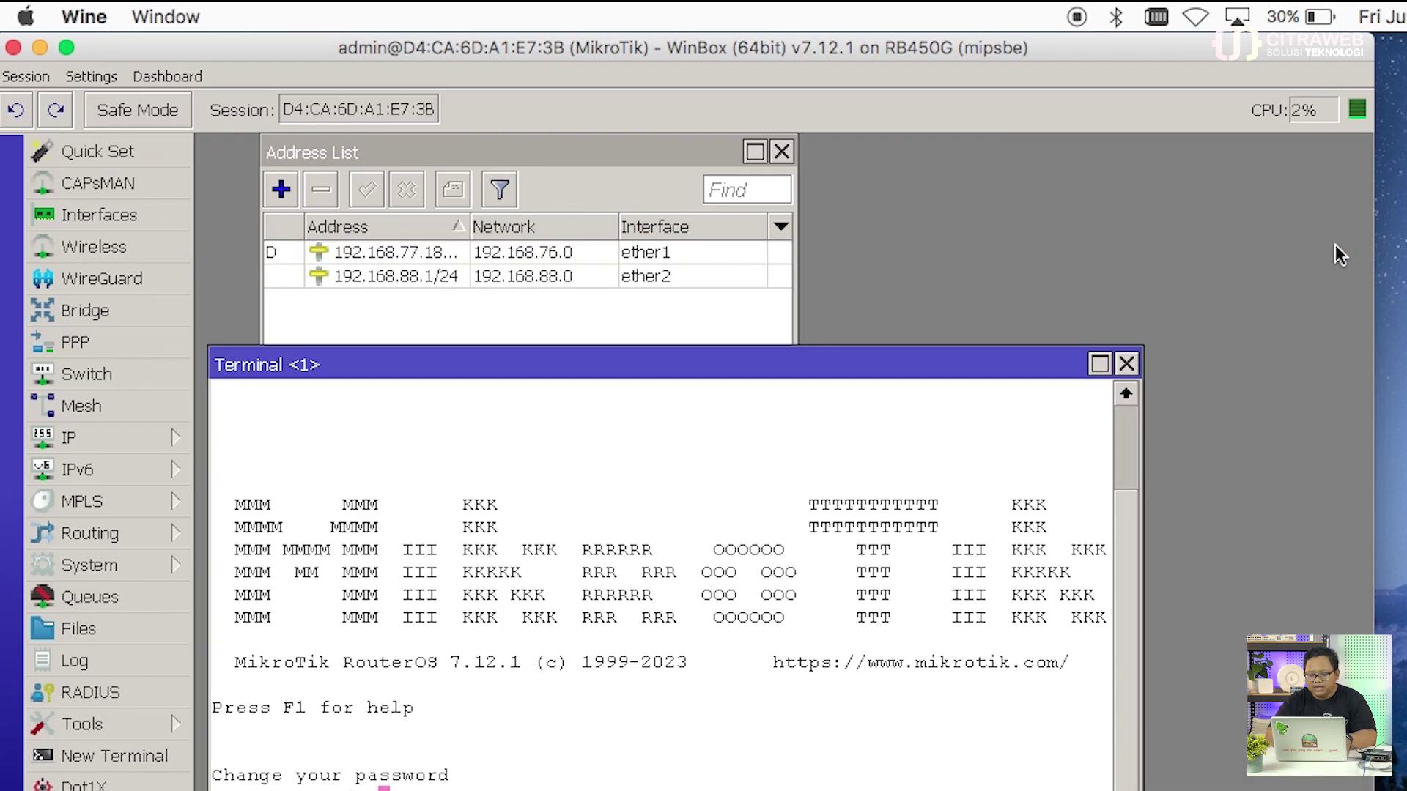
drag(1022, 359, 1077, 303)
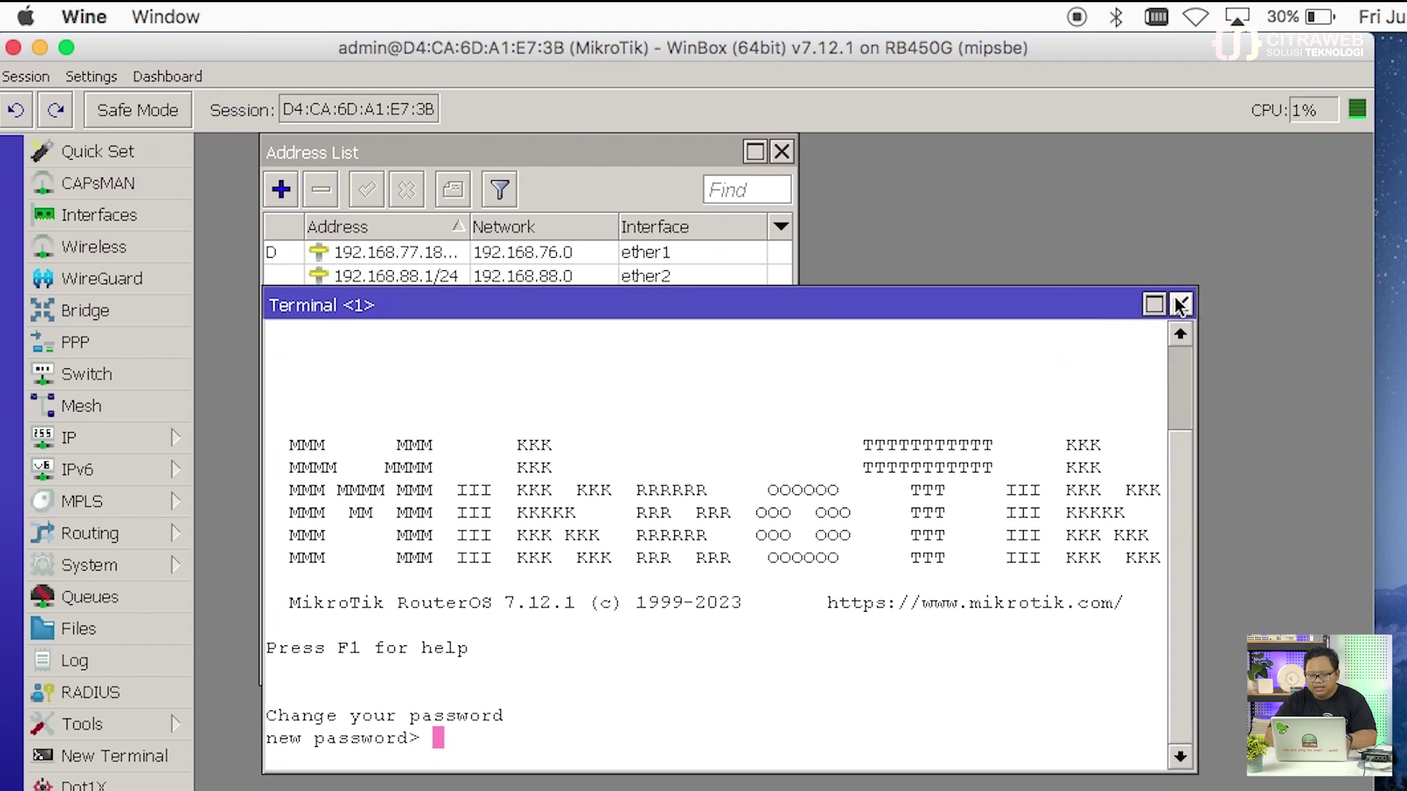
click(1180, 304)
Step: In a fresh terminal, skip the password prompt, run export, and close it after review
click(163, 756)
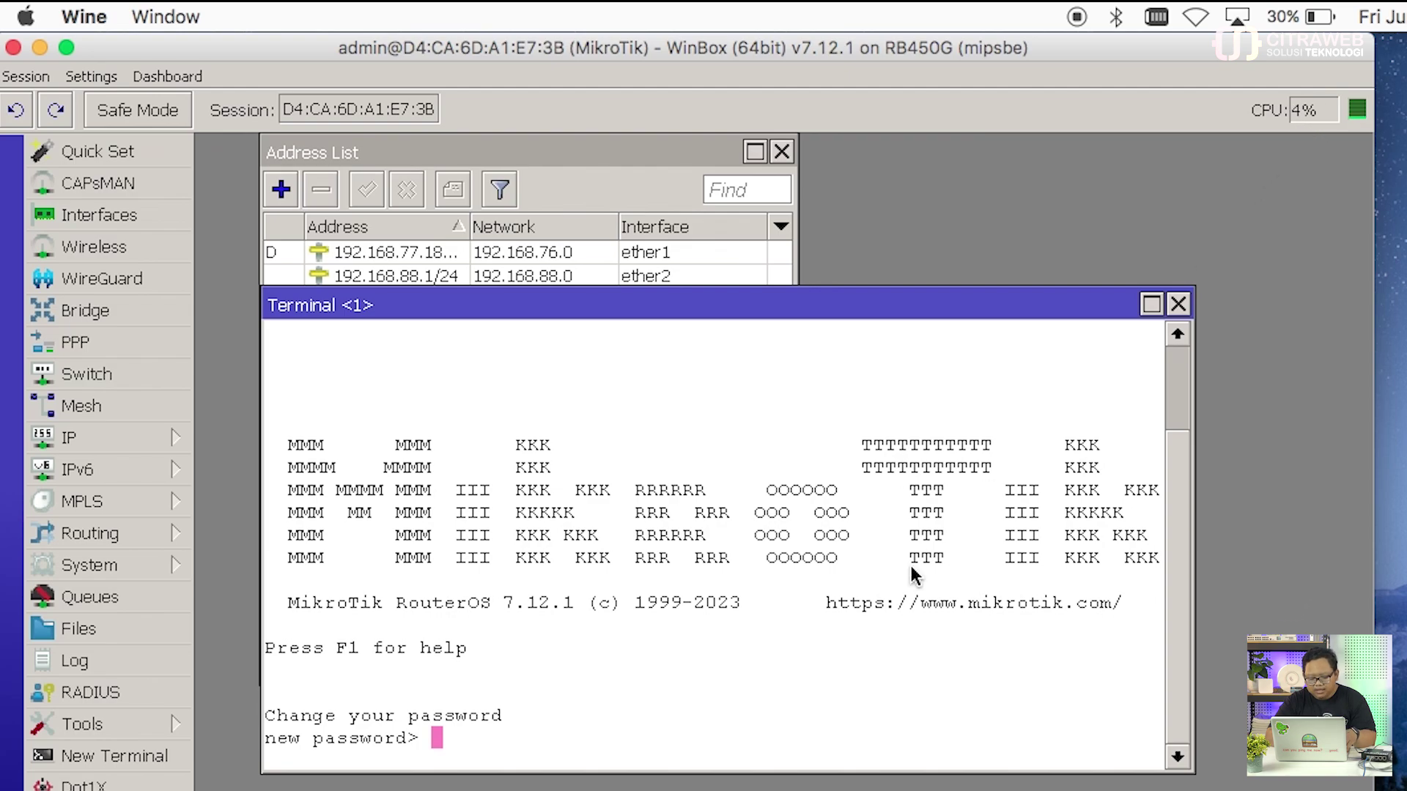
key(ctrl+c)
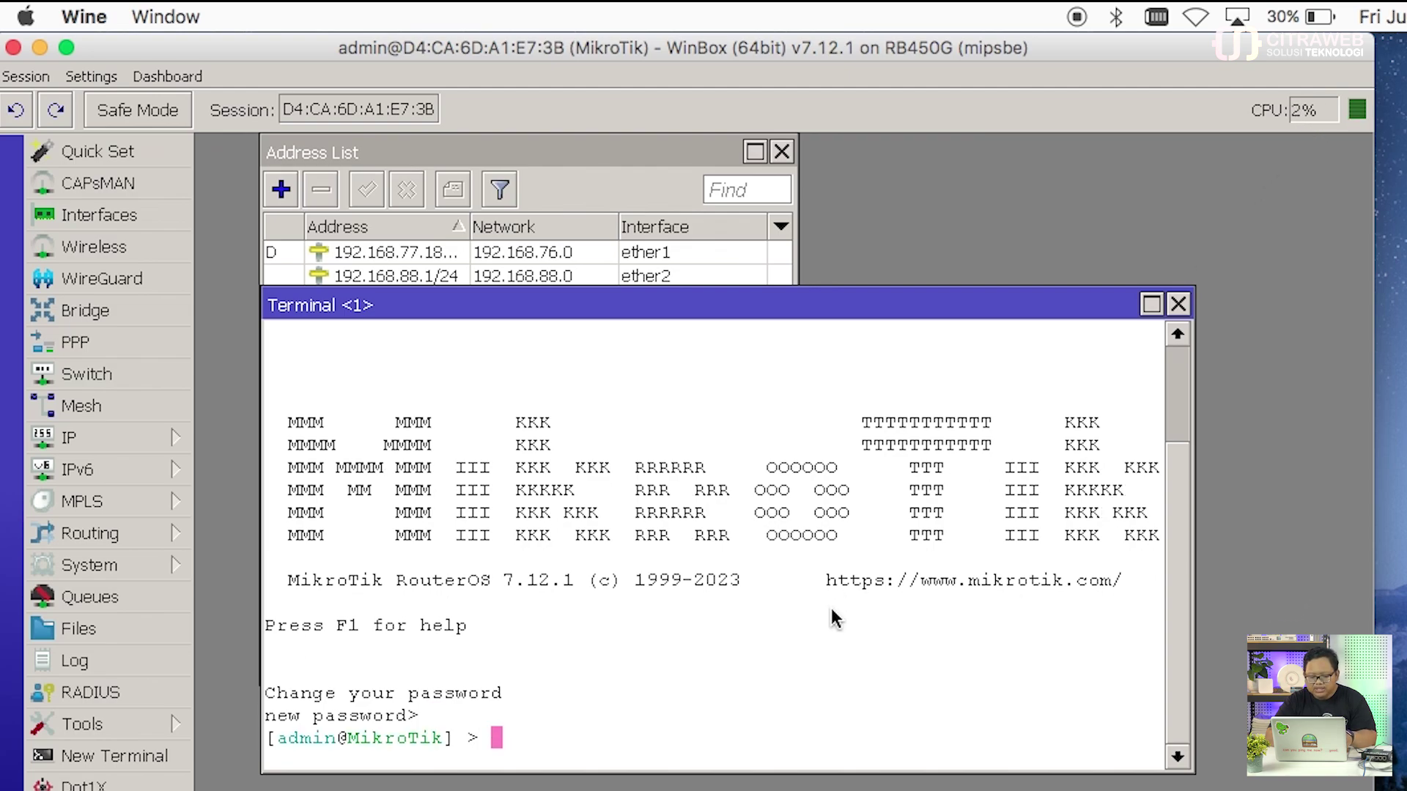
text(export)
key(Return)
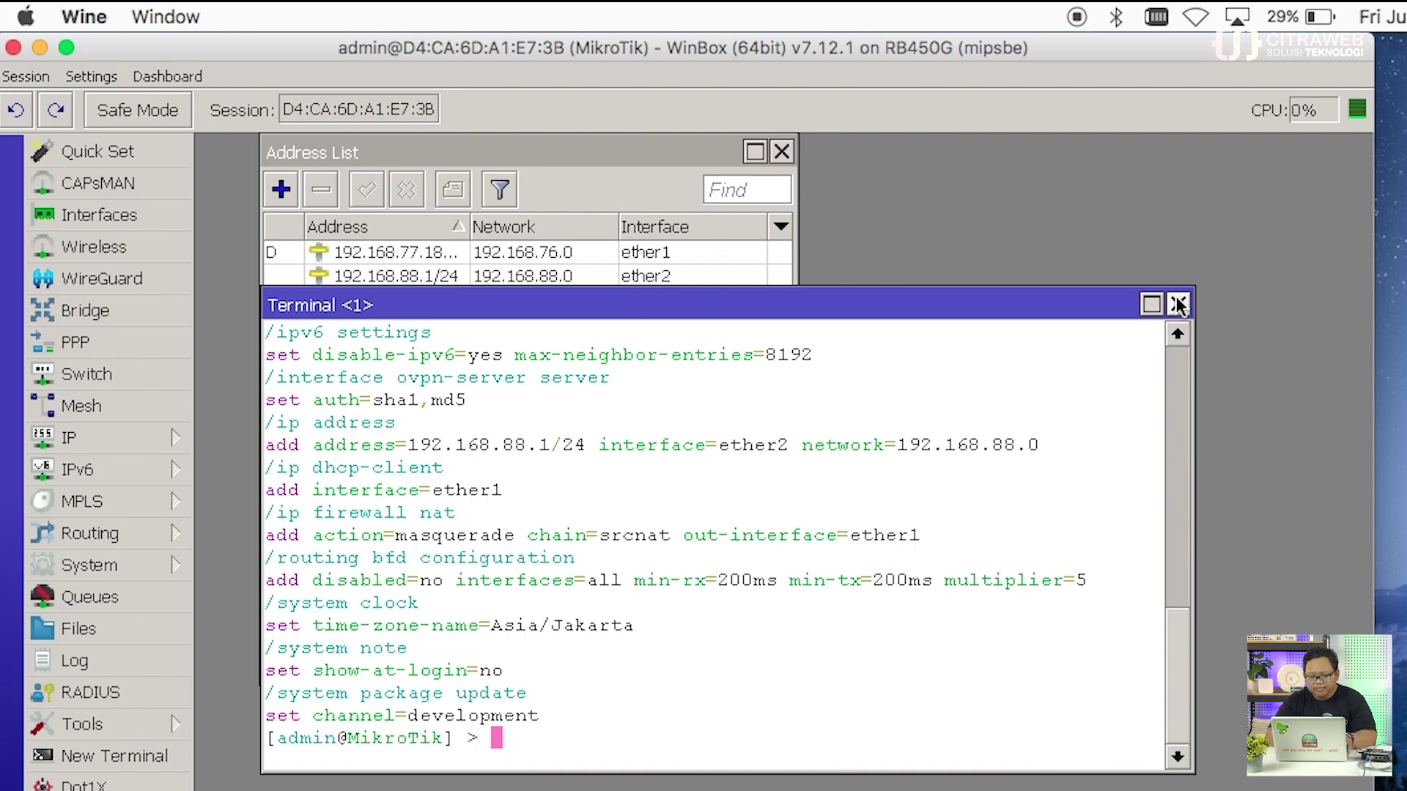
click(1177, 305)
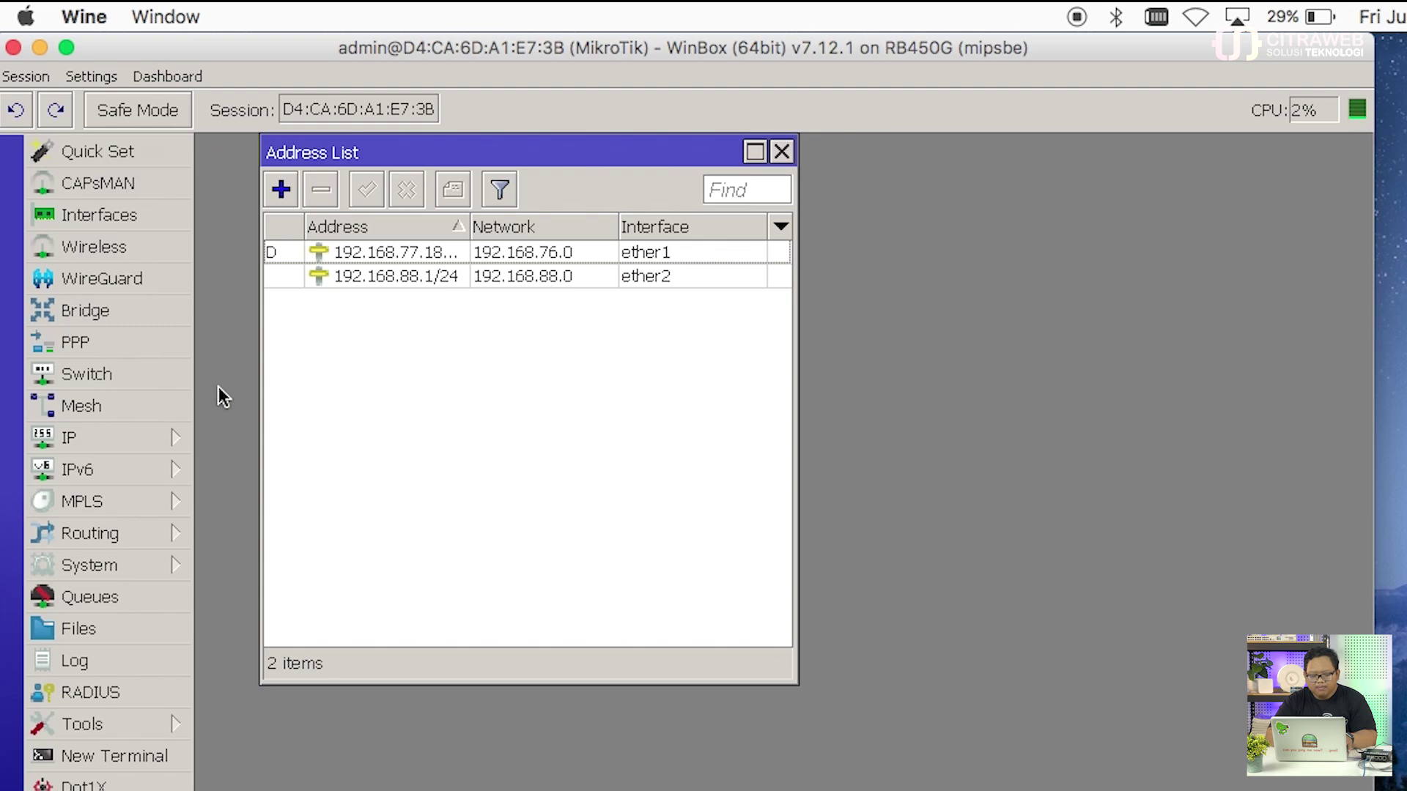
Step: In a new terminal, skip the password prompt and save the configuration with 'export file=test'
click(161, 756)
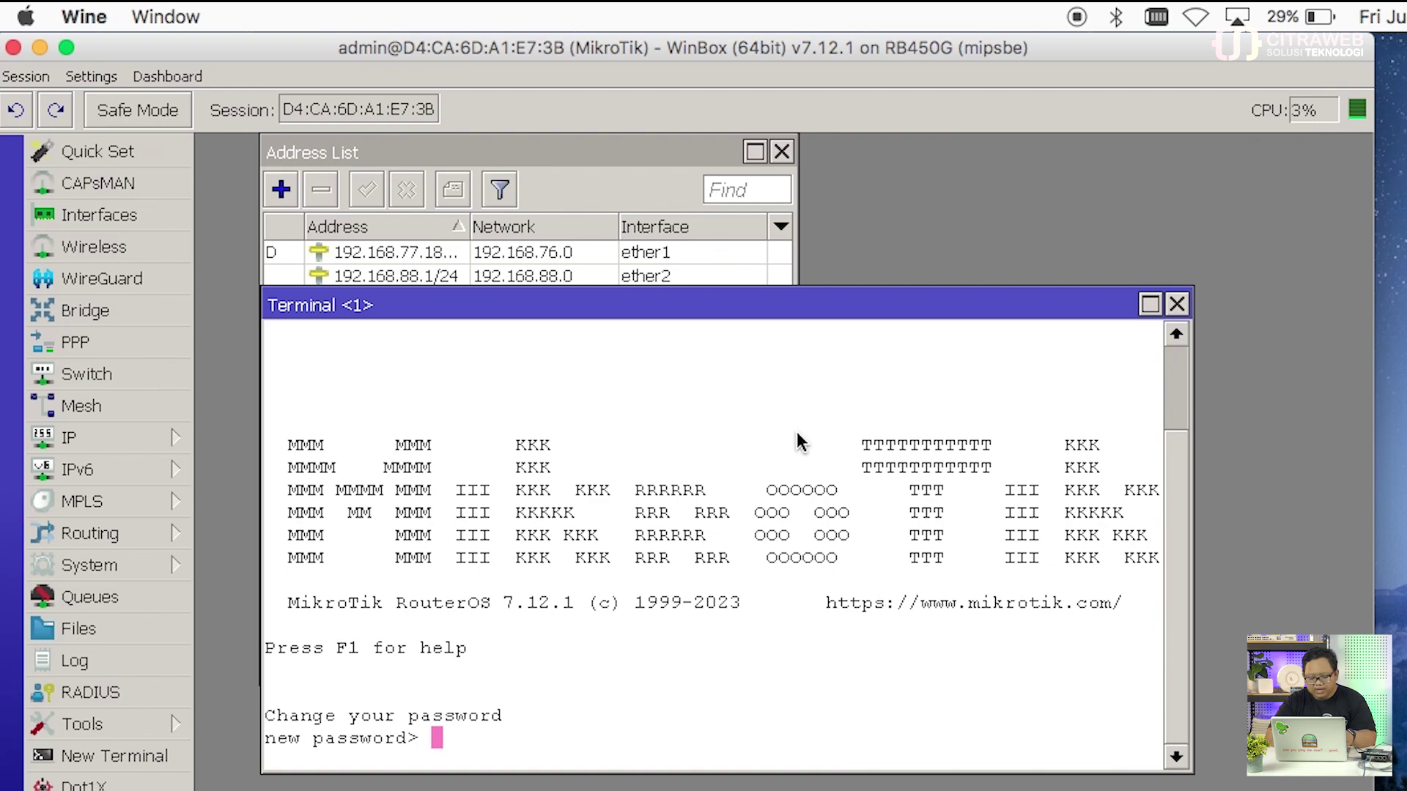
key(Return)
text(e)
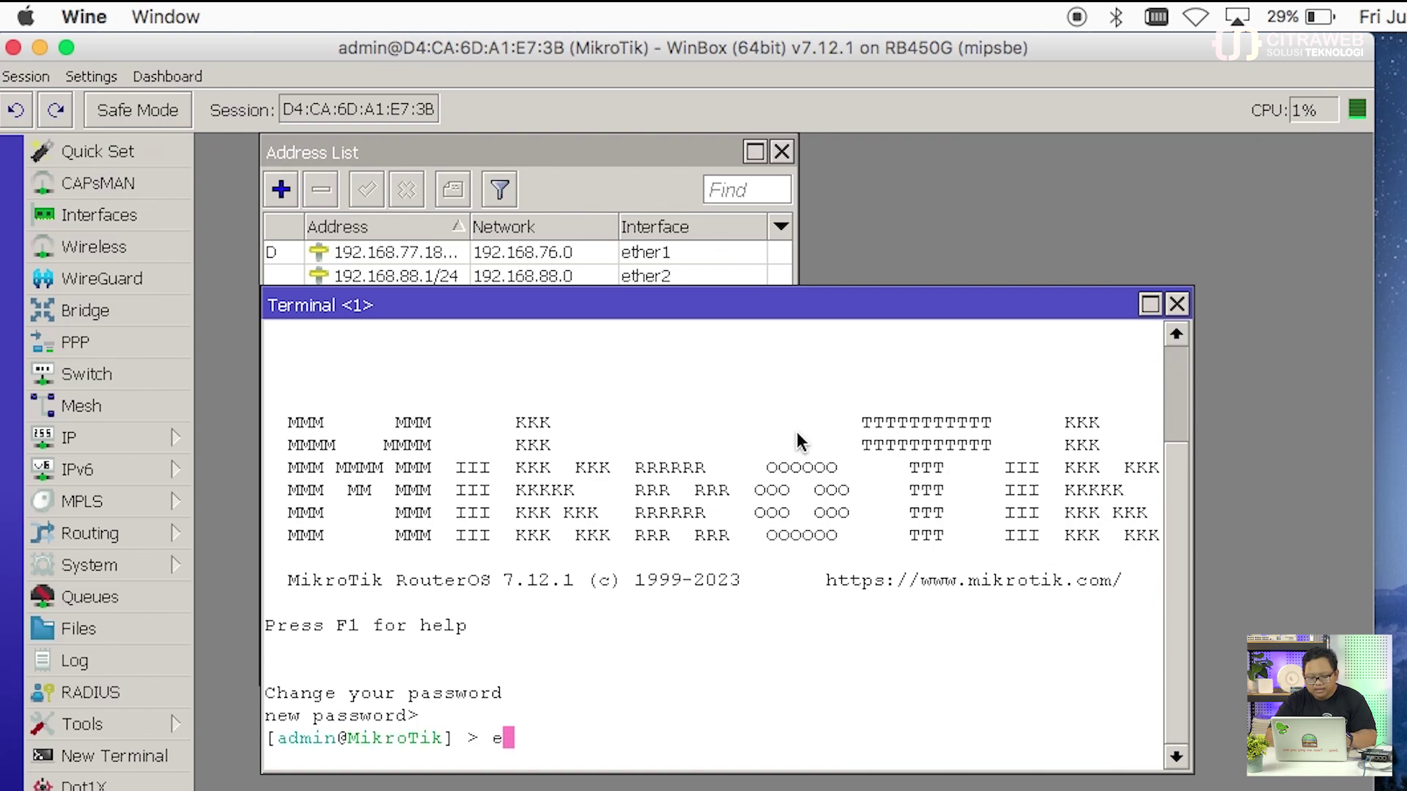
text(xport file=)
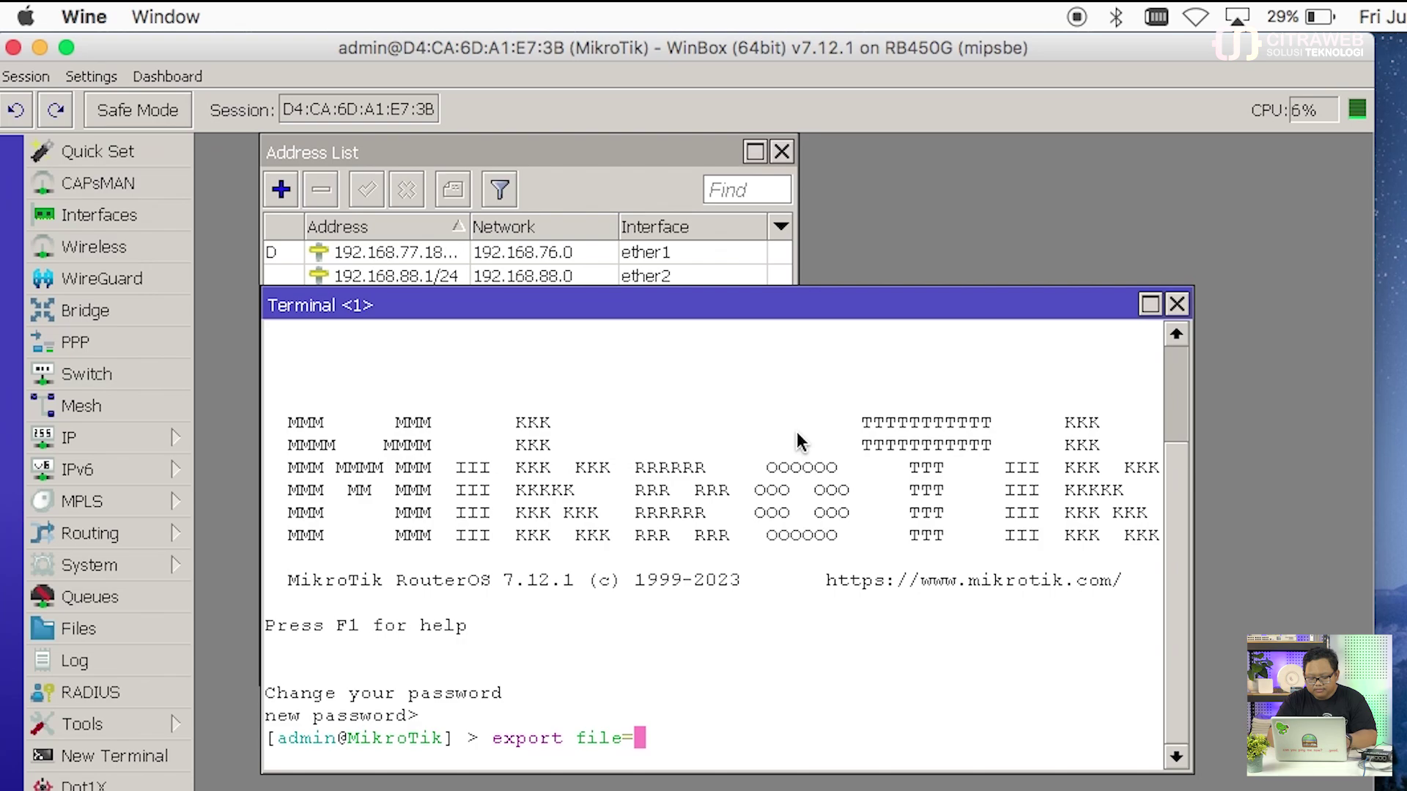
text(test)
key(Return)
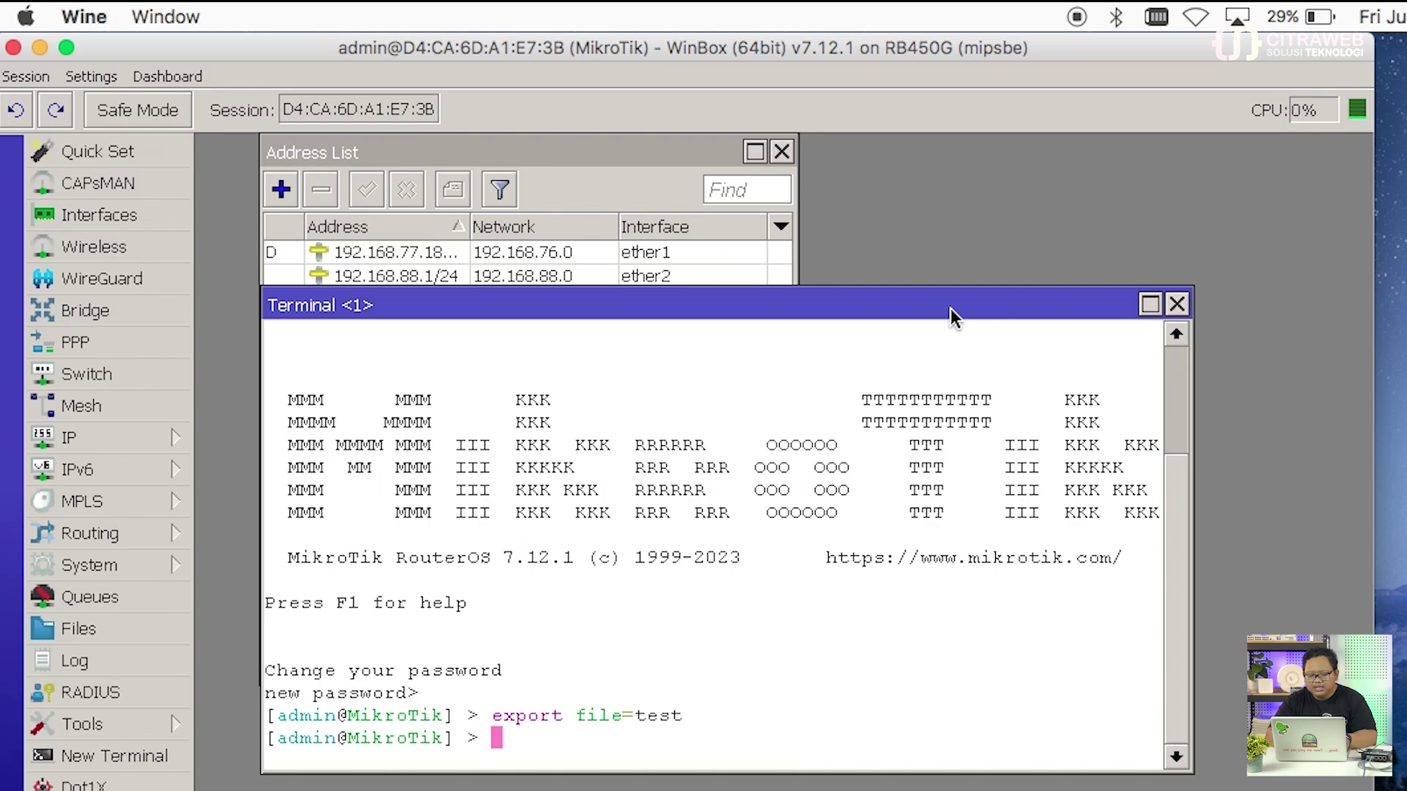
Step: Run export again and scroll back up to the export header
drag(952, 306, 946, 328)
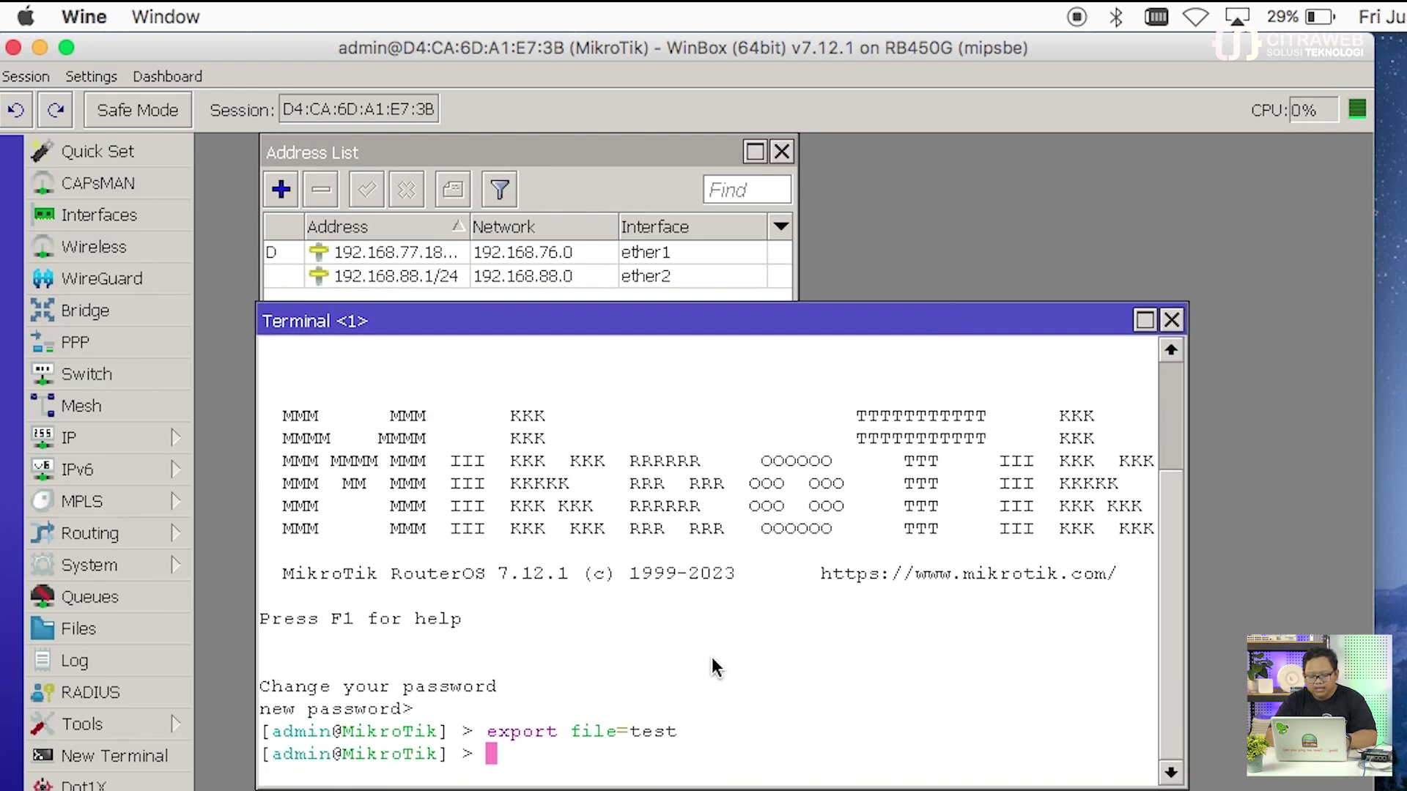
text(export)
key(Return)
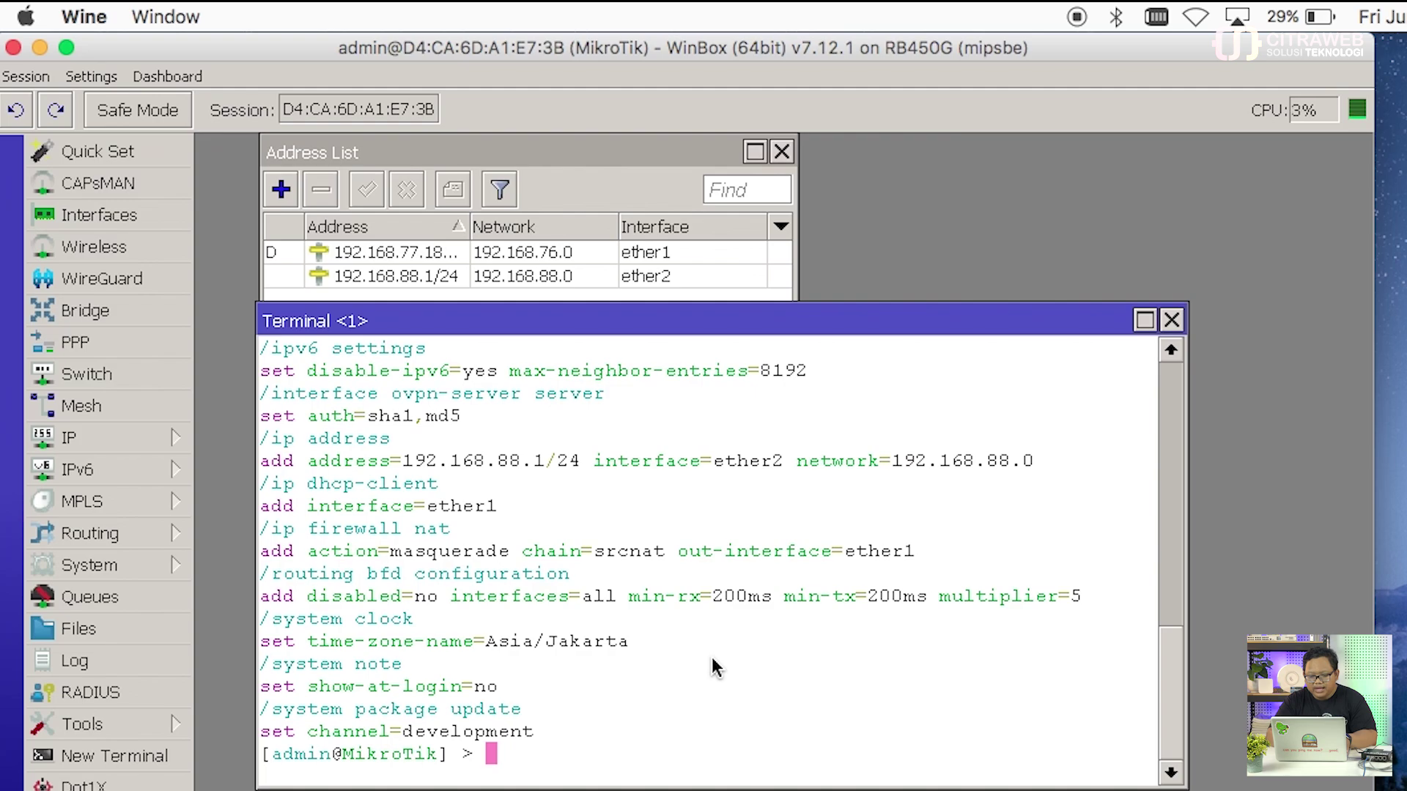
scroll(716, 776, up, 4)
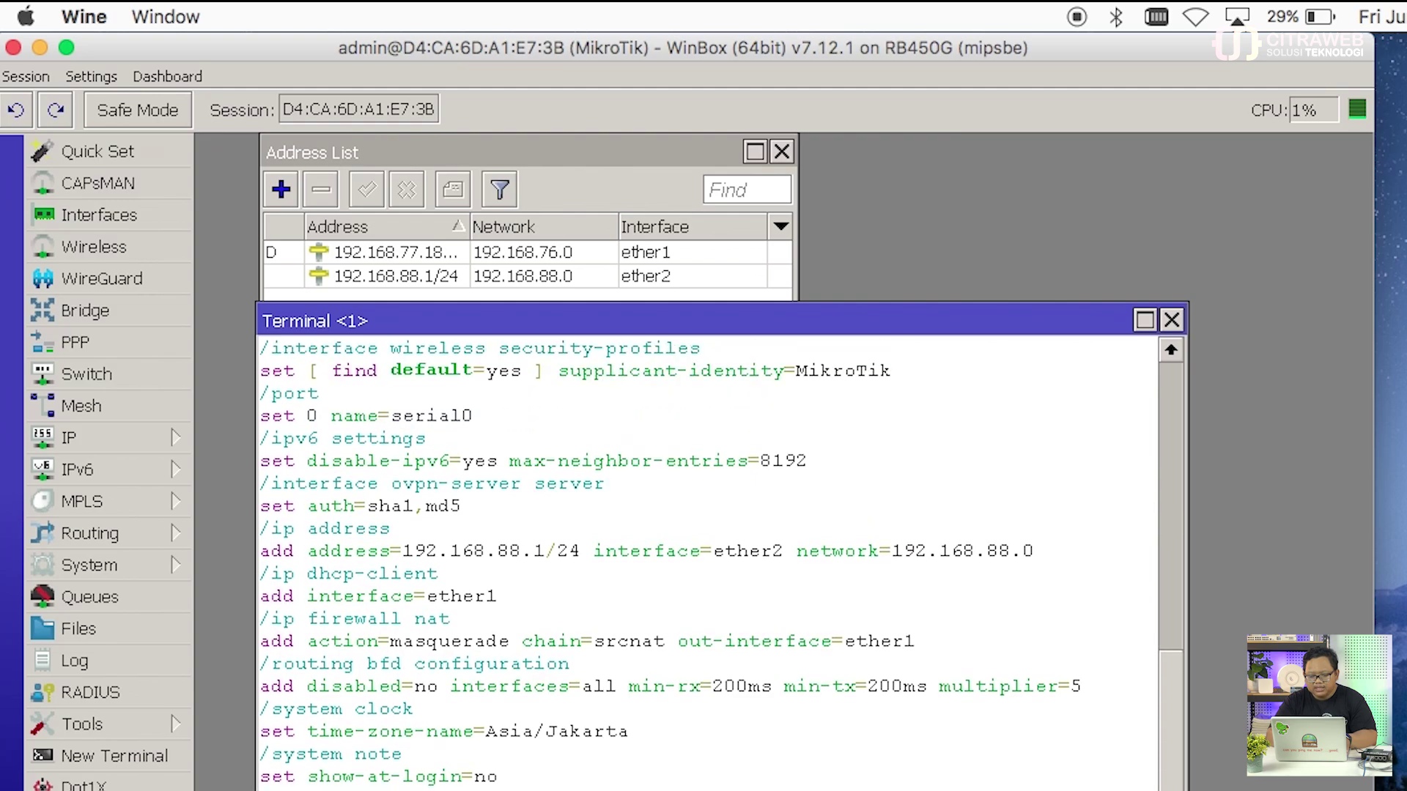
scroll(716, 775, up, 7)
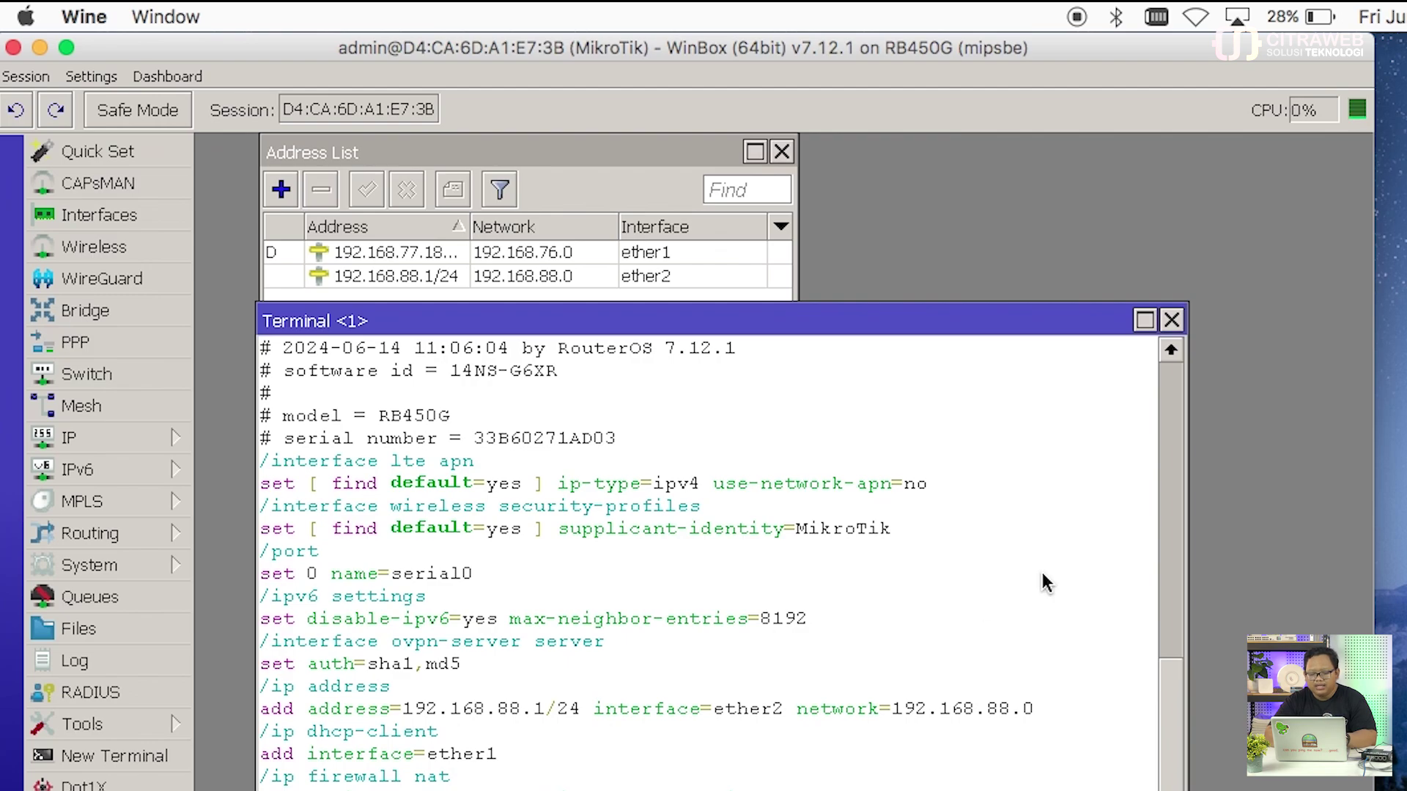
Step: Close the terminal and address list, then open a fresh terminal
click(1171, 323)
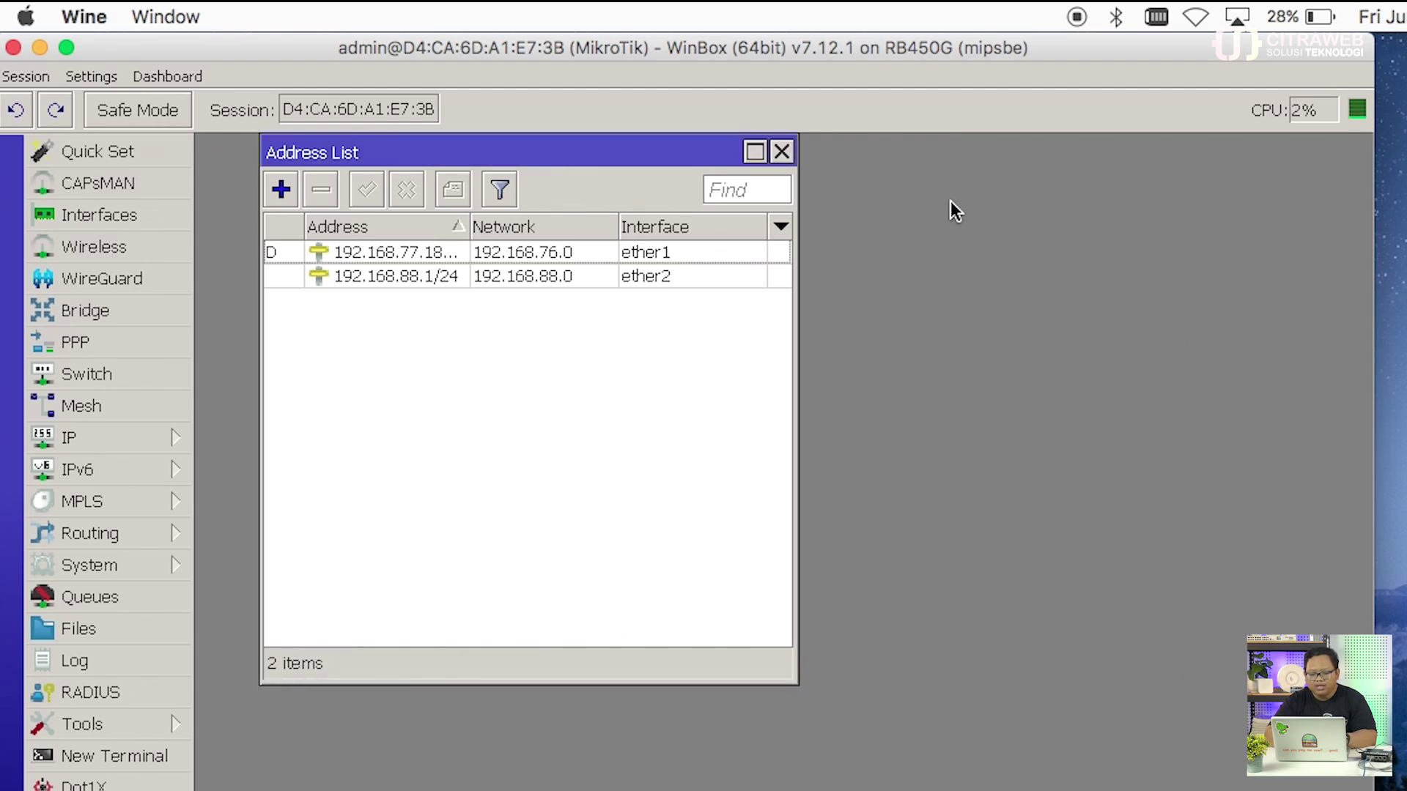
click(783, 153)
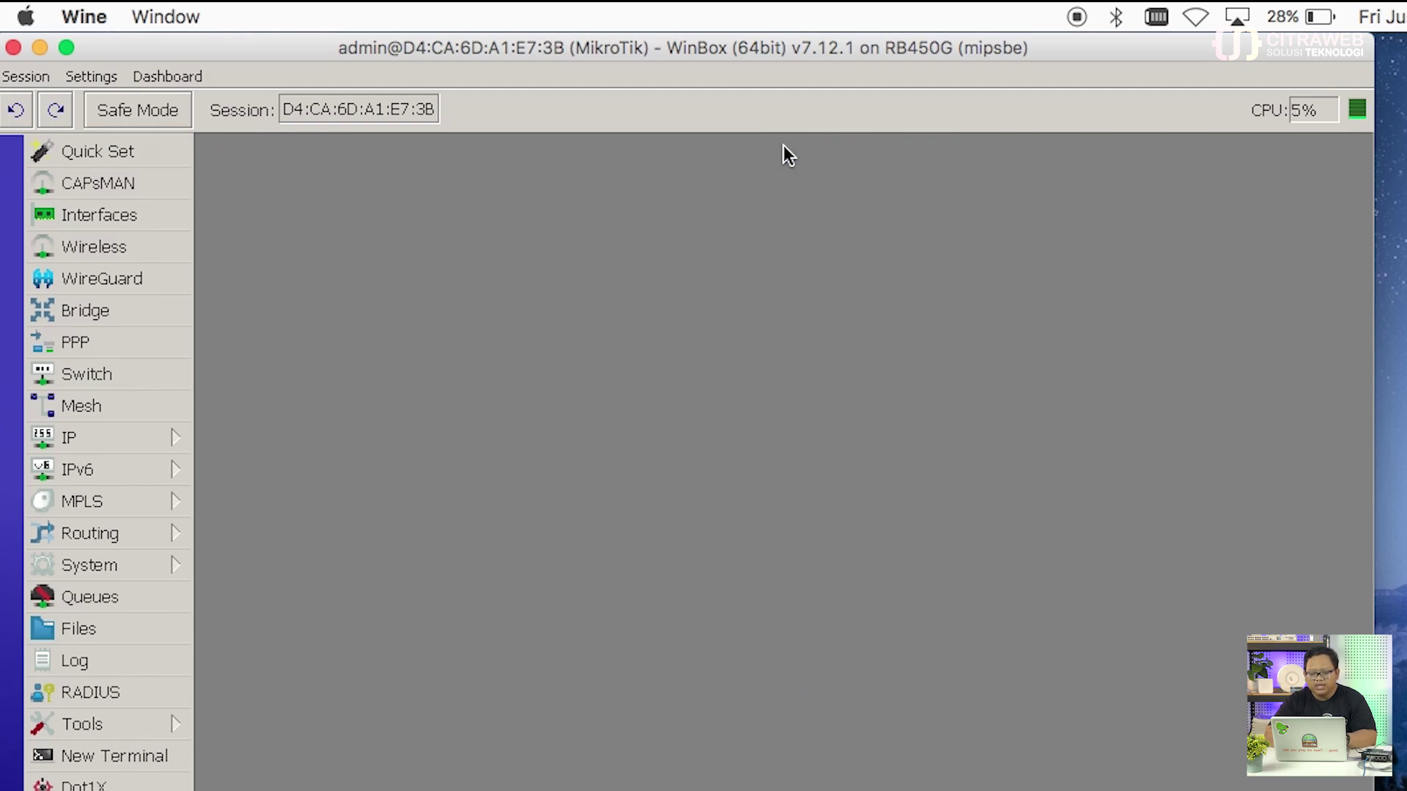
click(132, 759)
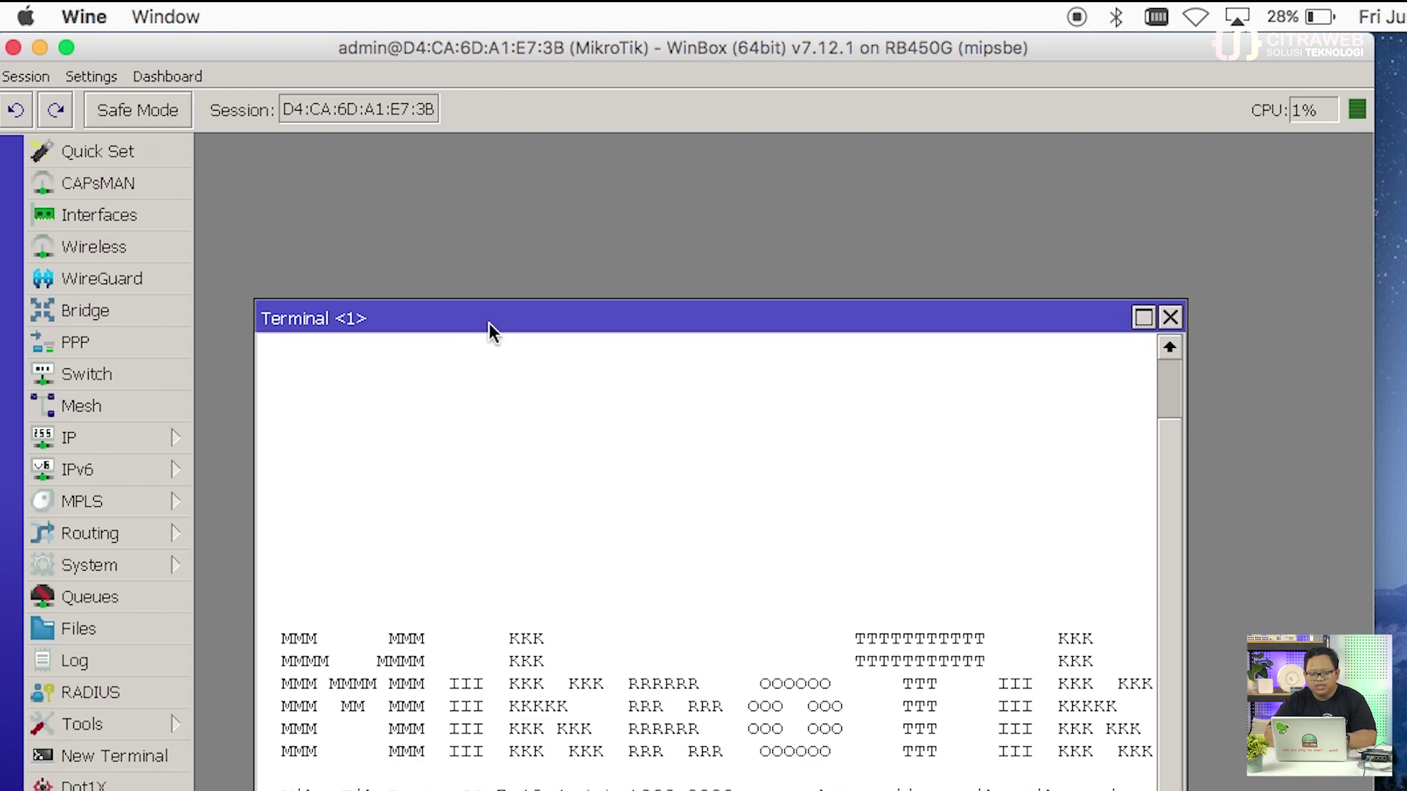
drag(490, 322, 452, 176)
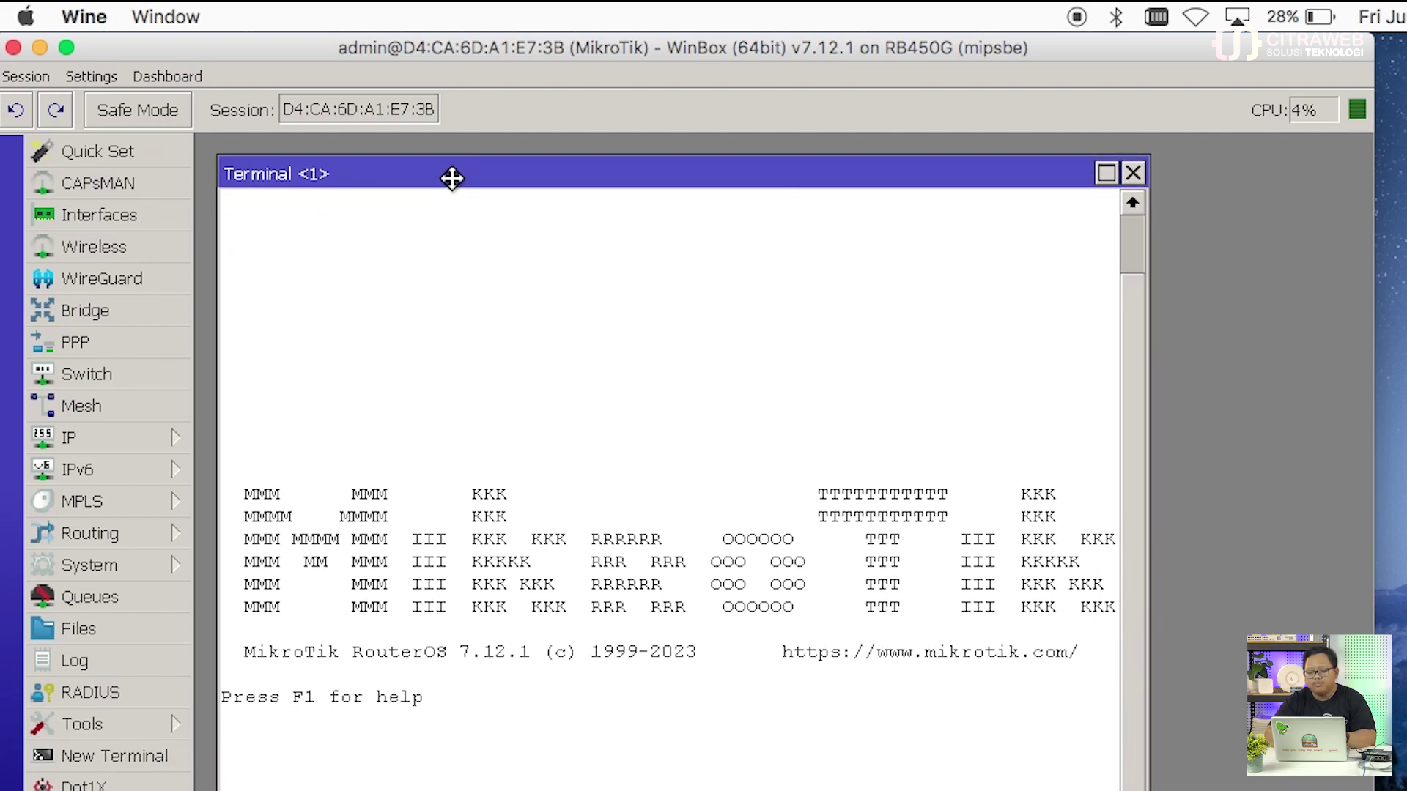
Step: Open IP > Addresses and the Firewall NAT rules to check the ether1 masquerade rule
click(132, 435)
click(305, 277)
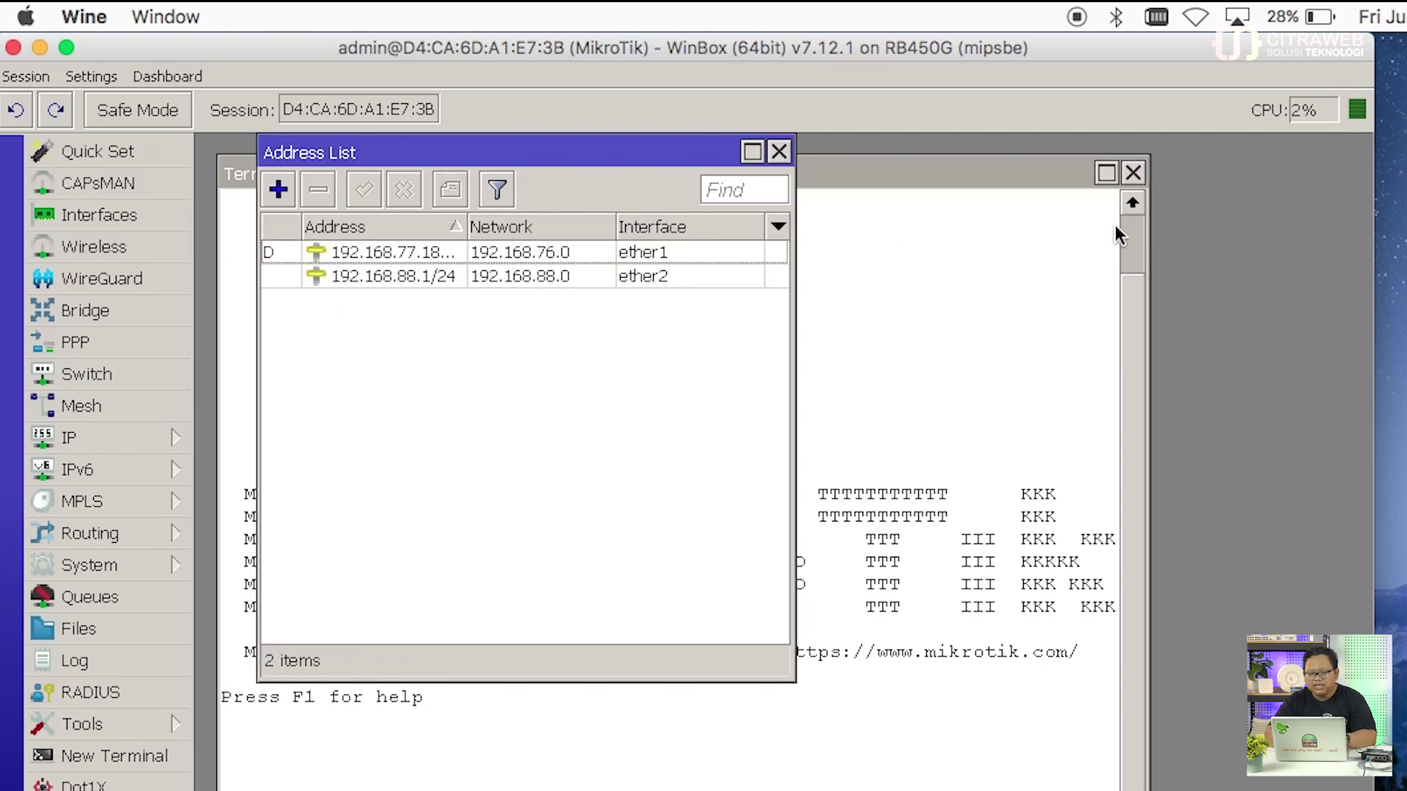
click(137, 446)
click(280, 460)
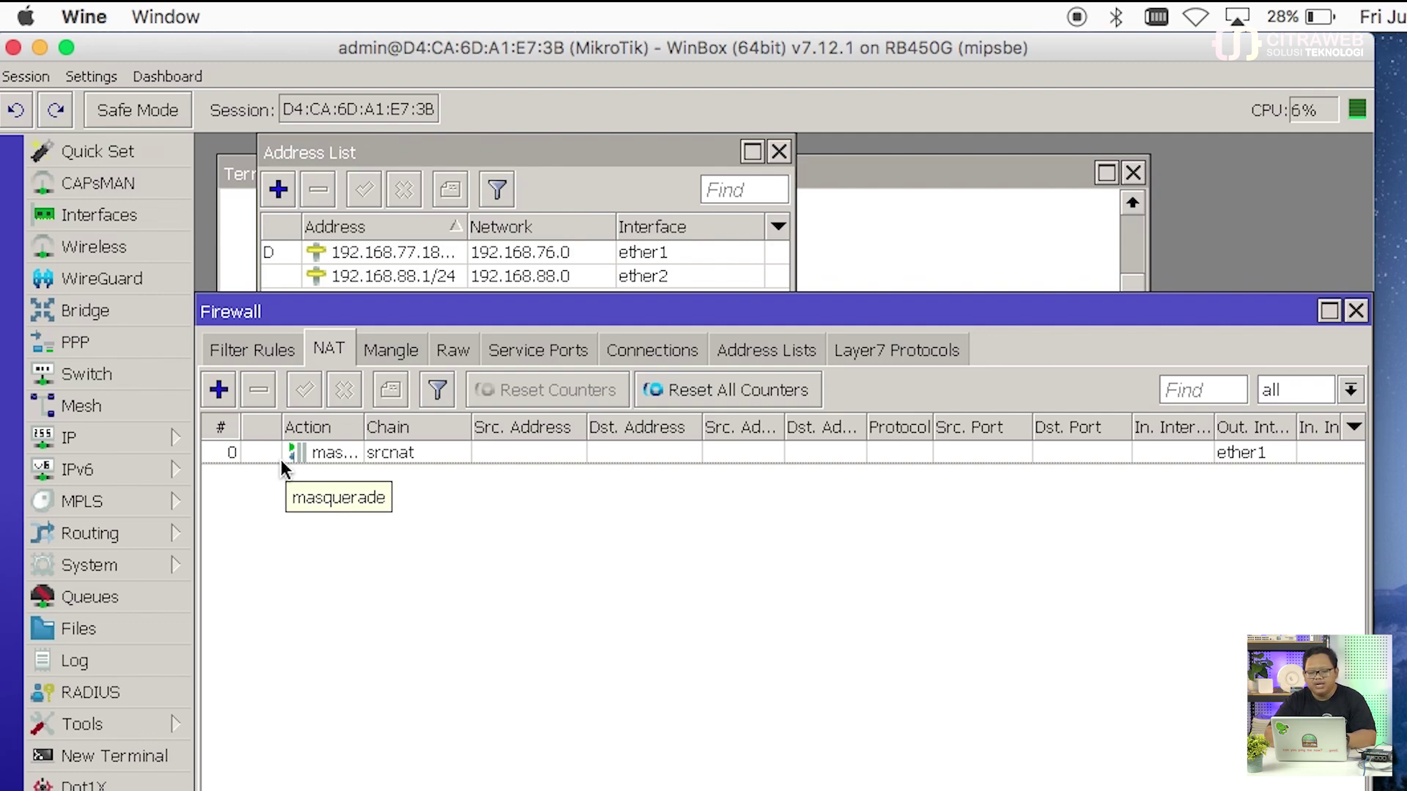
Step: Close the firewall, terminal and address list windows
click(1356, 312)
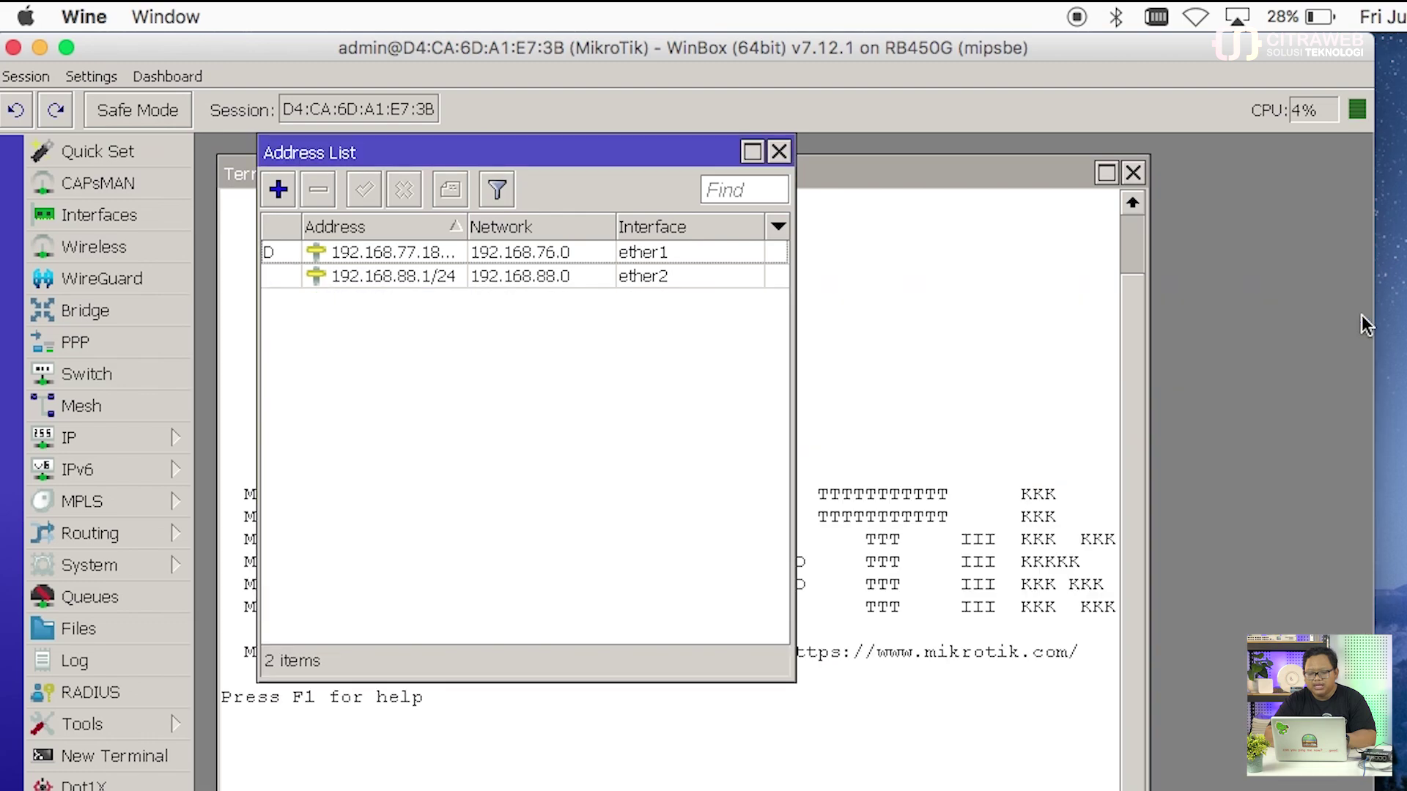
click(816, 178)
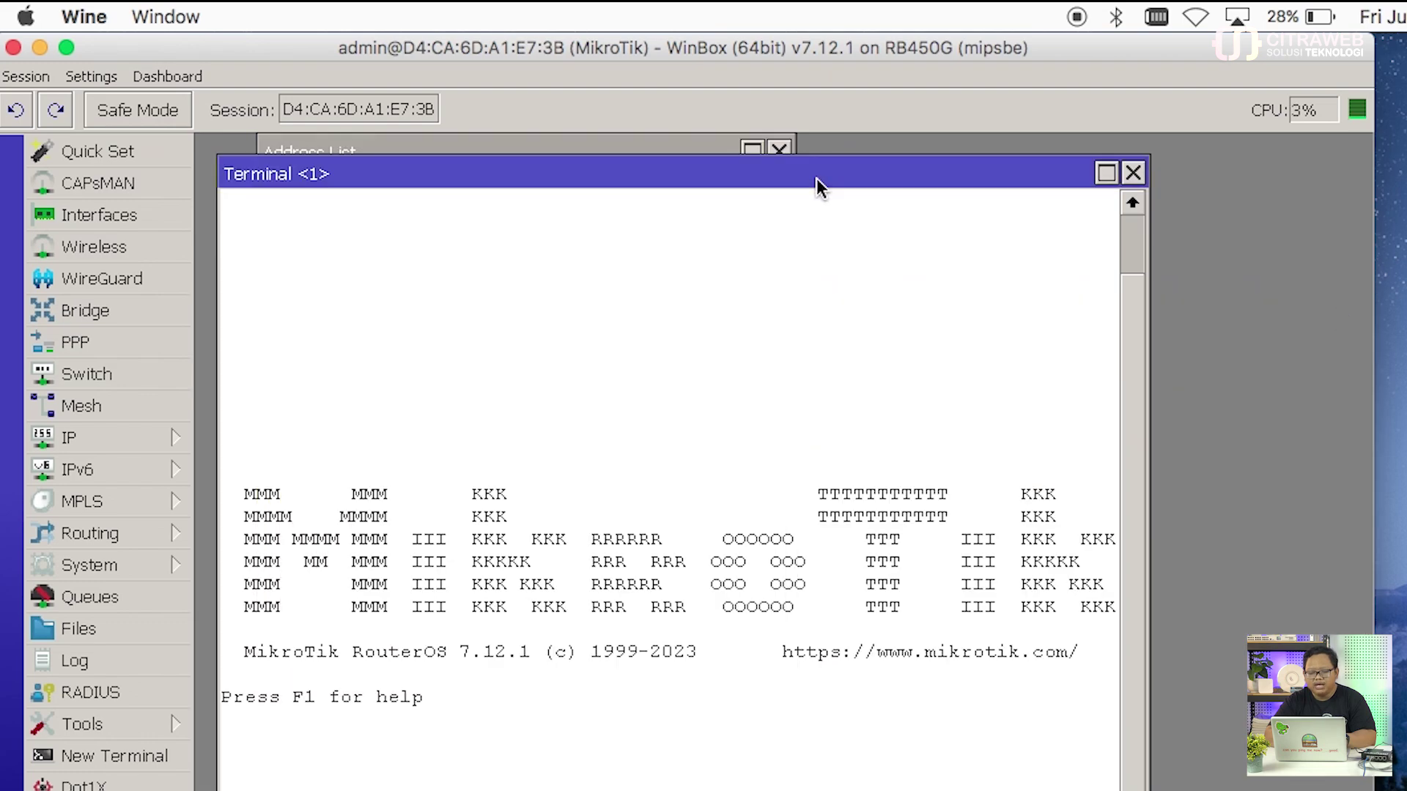
click(1133, 173)
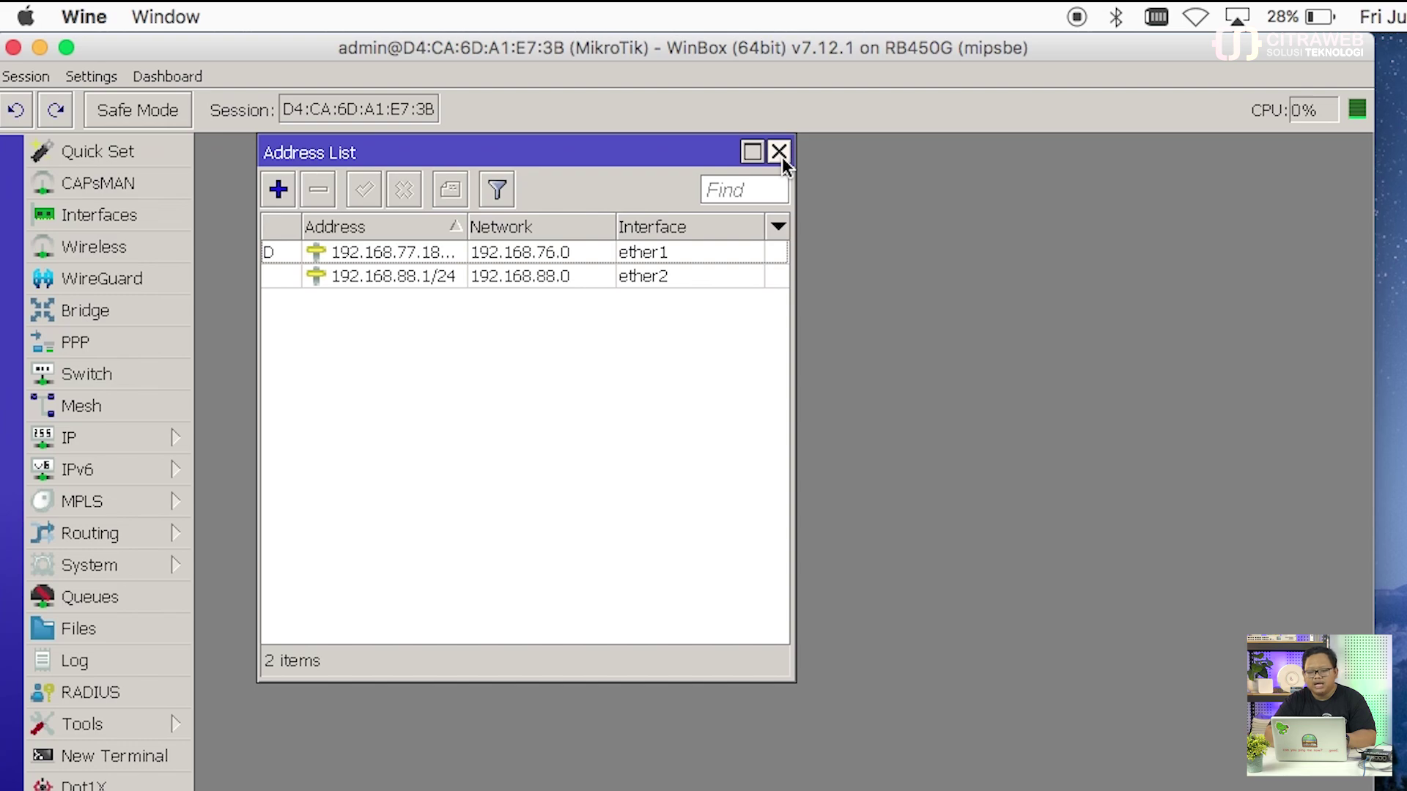
click(779, 152)
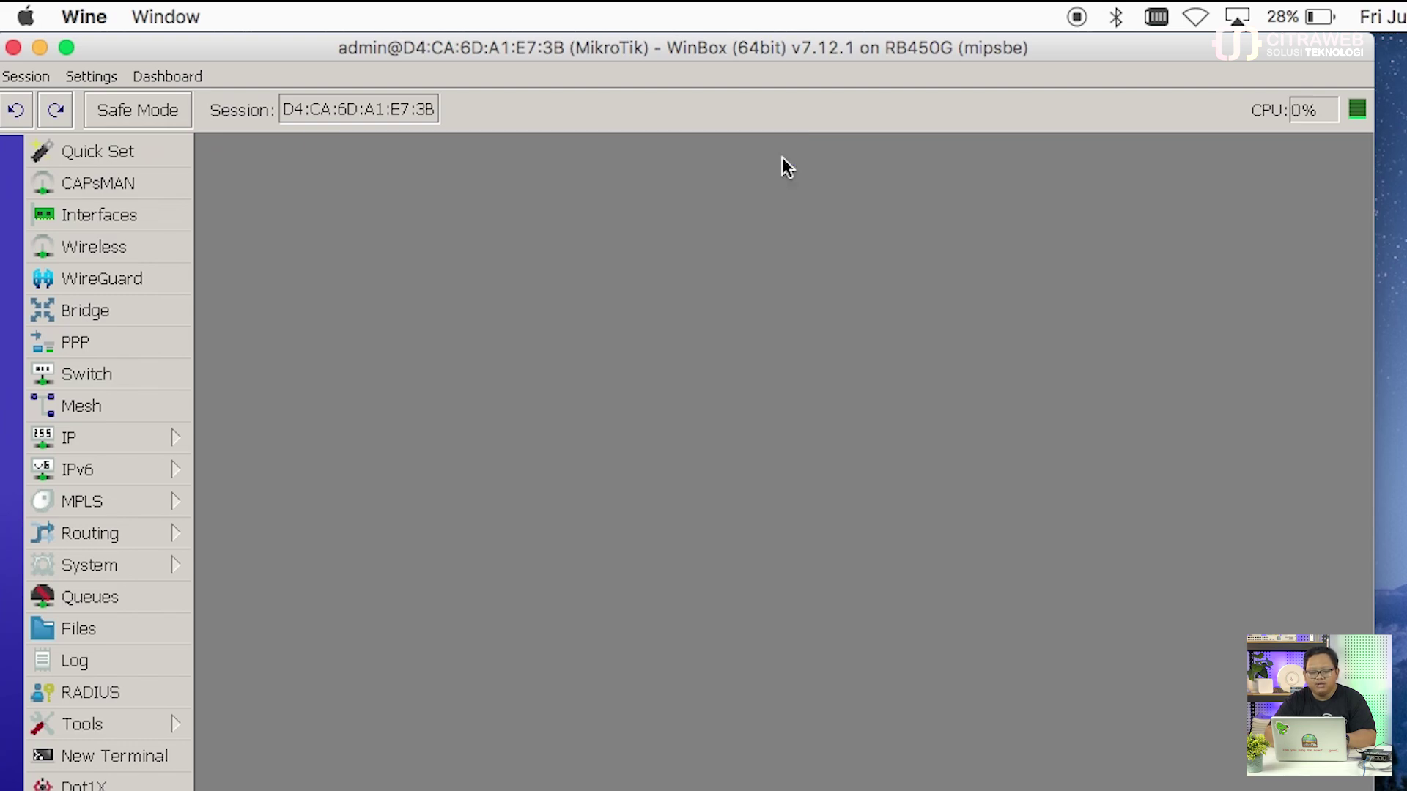